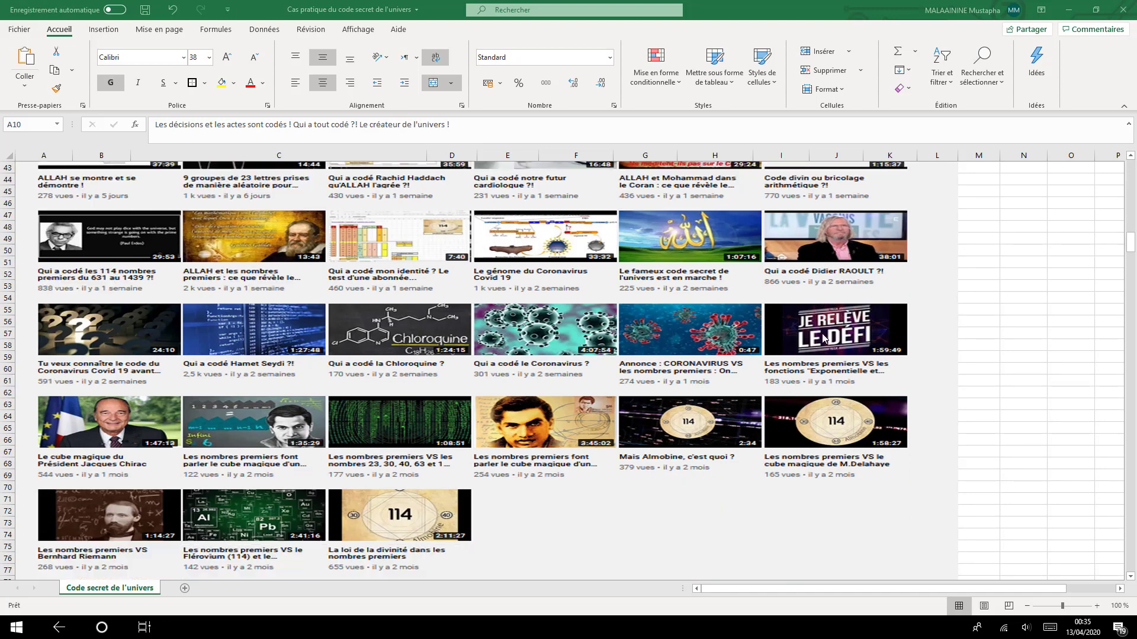
Look through the thumbnail list of video productions, from the sheet's title banners down to the video durations table
scroll(822, 339, up, 5)
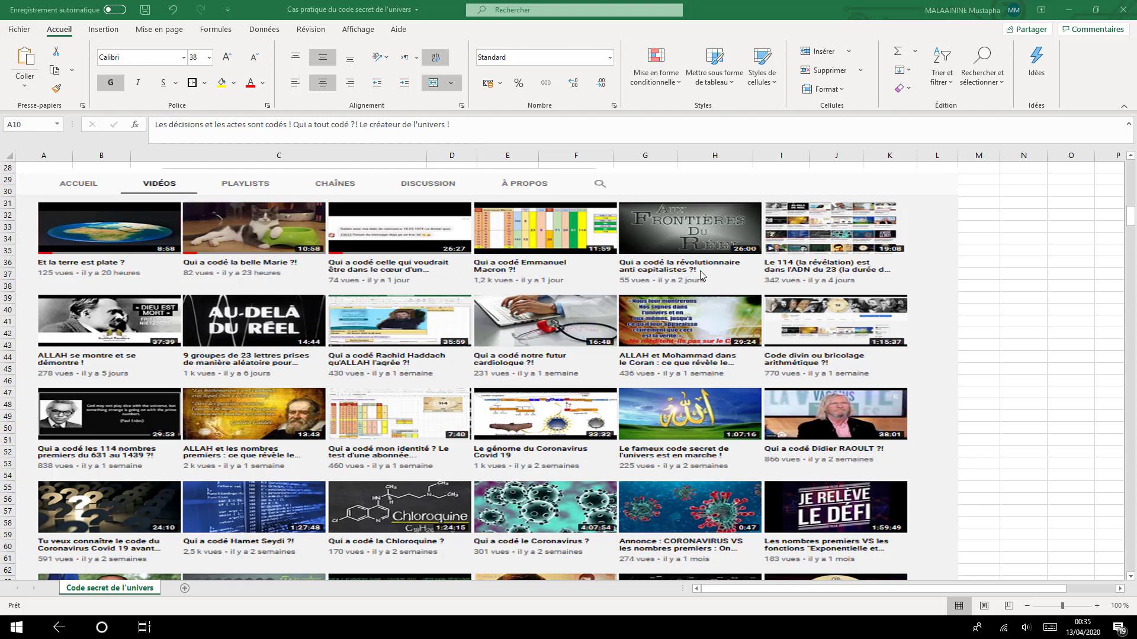
scroll(700, 276, down, 6)
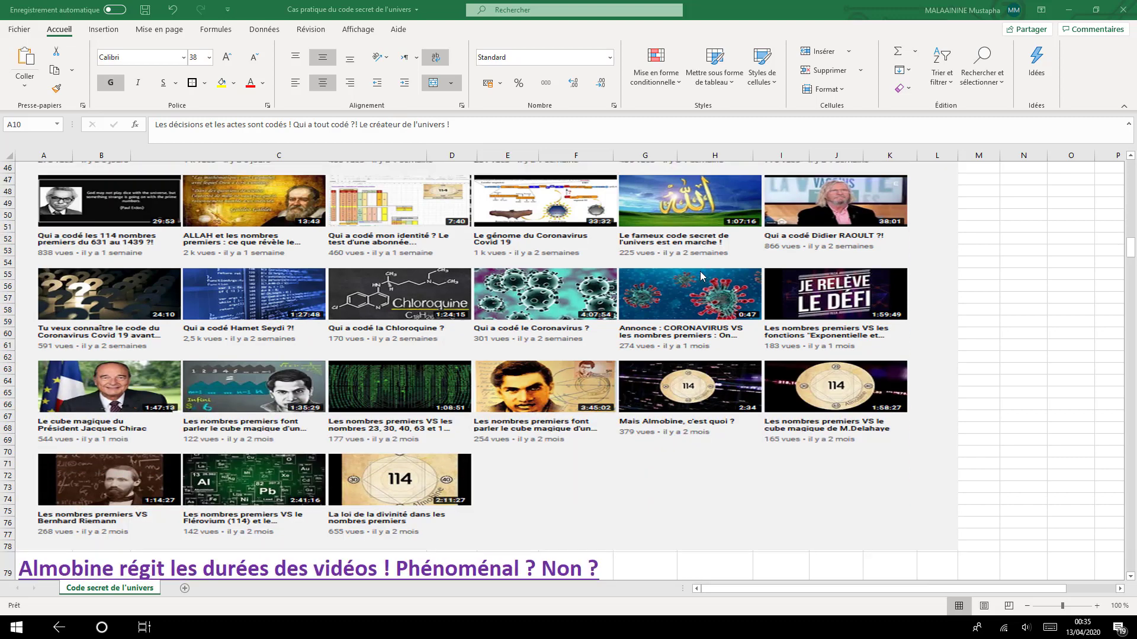
scroll(701, 276, up, 4)
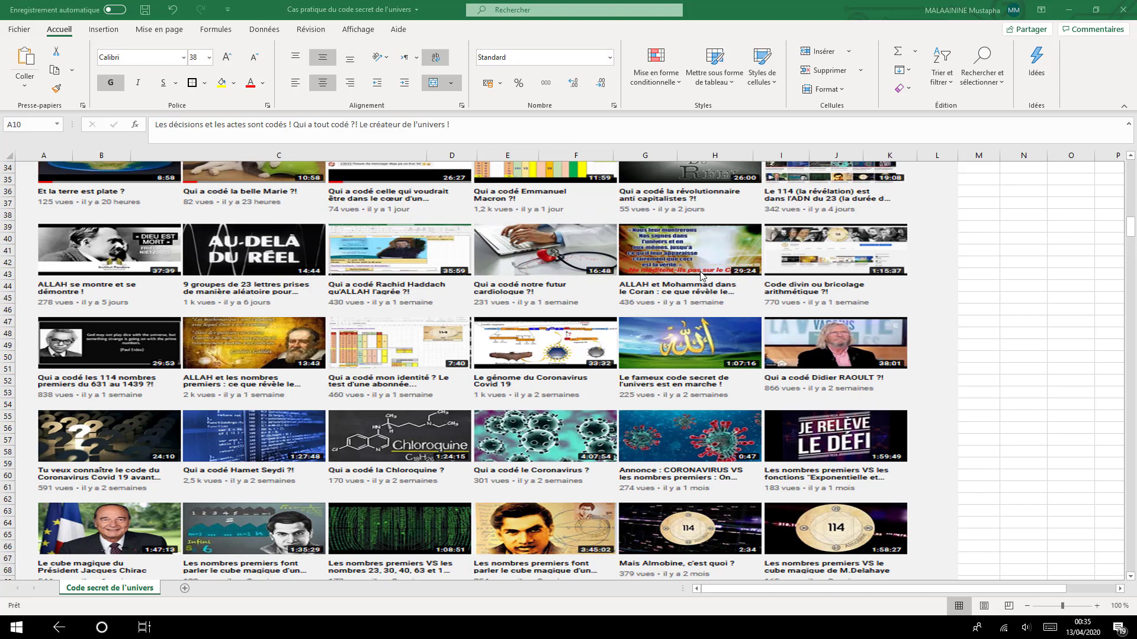
scroll(700, 276, up, 4)
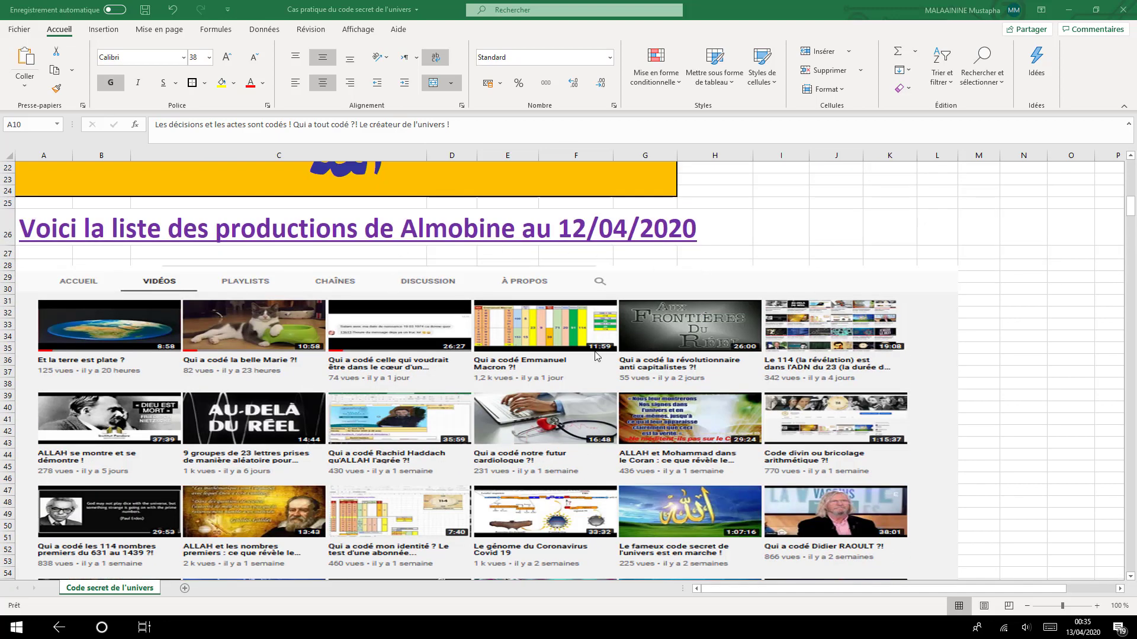
scroll(595, 354, up, 7)
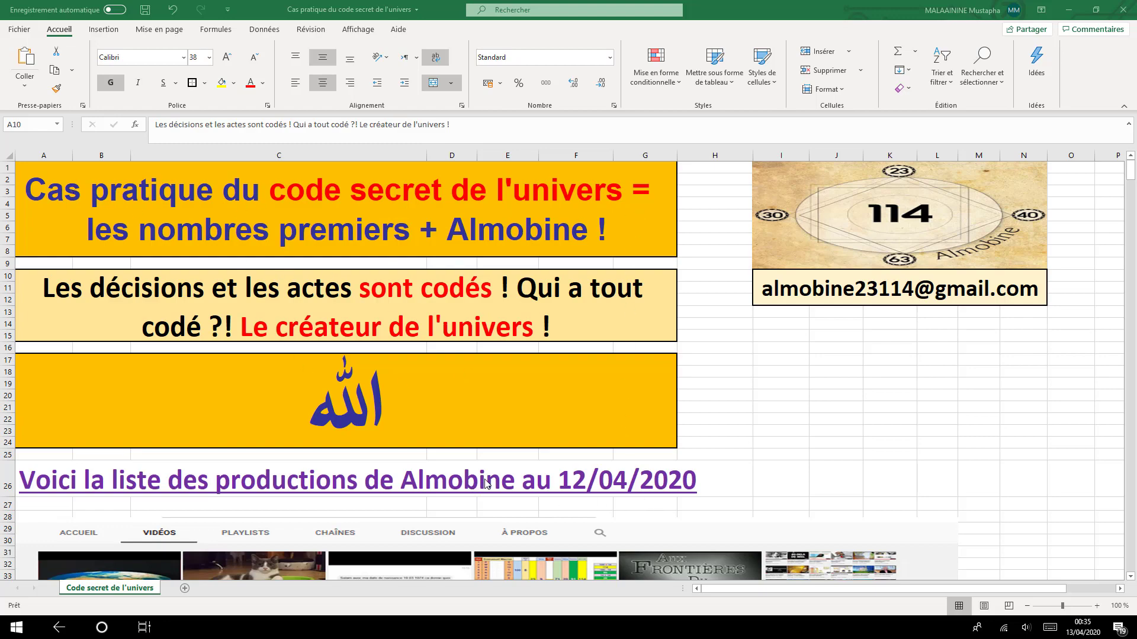
scroll(485, 483, down, 17)
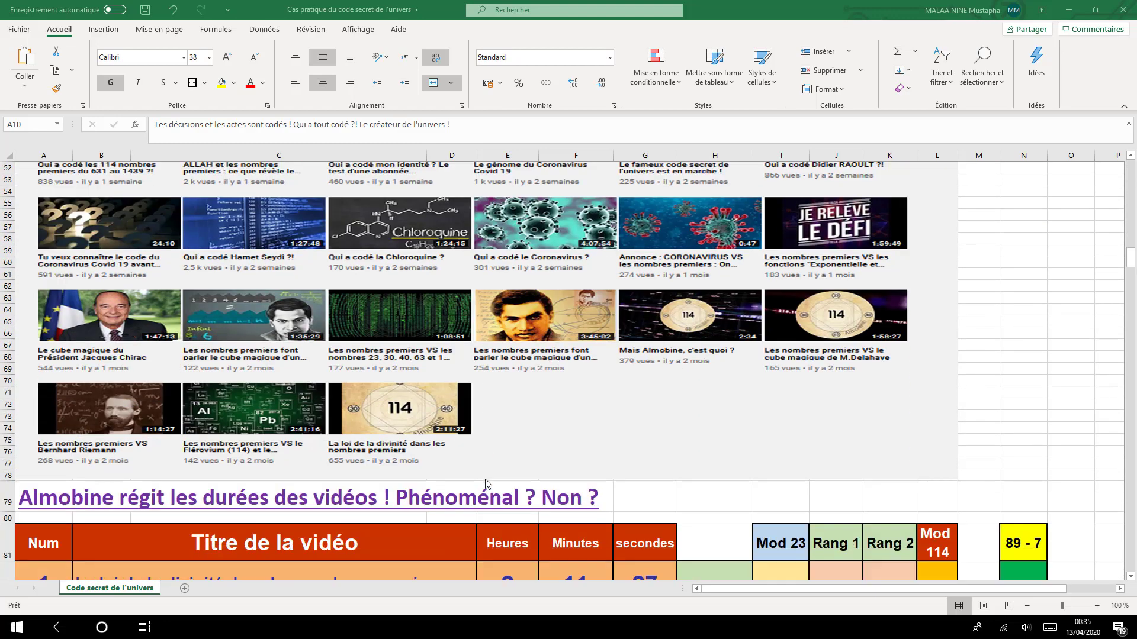
scroll(485, 483, down, 6)
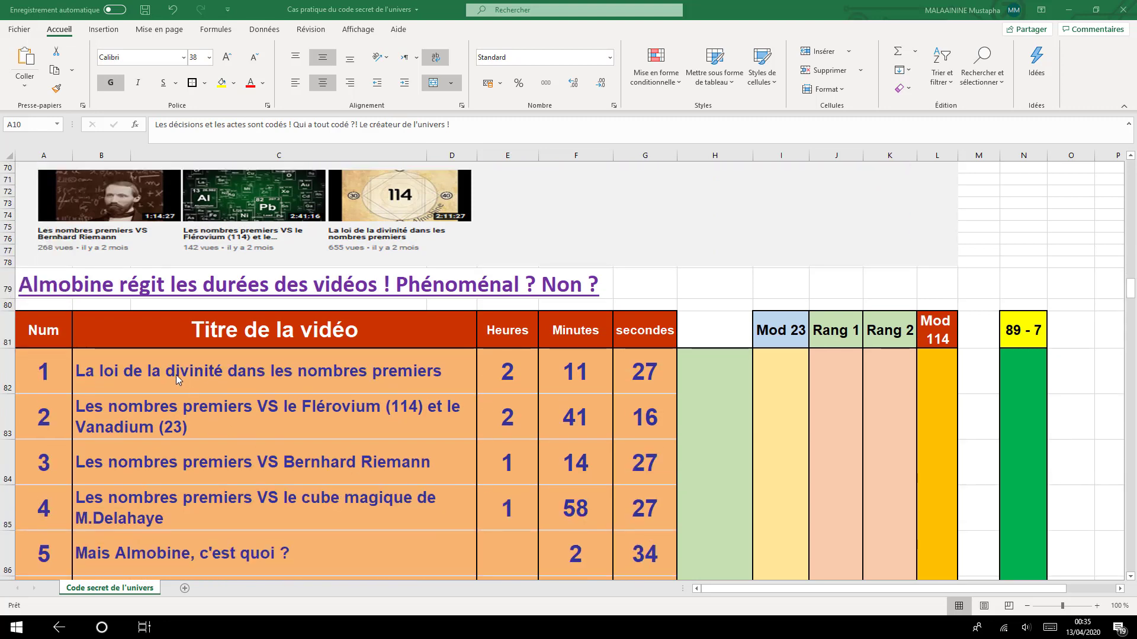
Examine the first video titles and the hours, minutes and seconds of video 1, comparing them with the thumbnails above
click(168, 414)
click(166, 470)
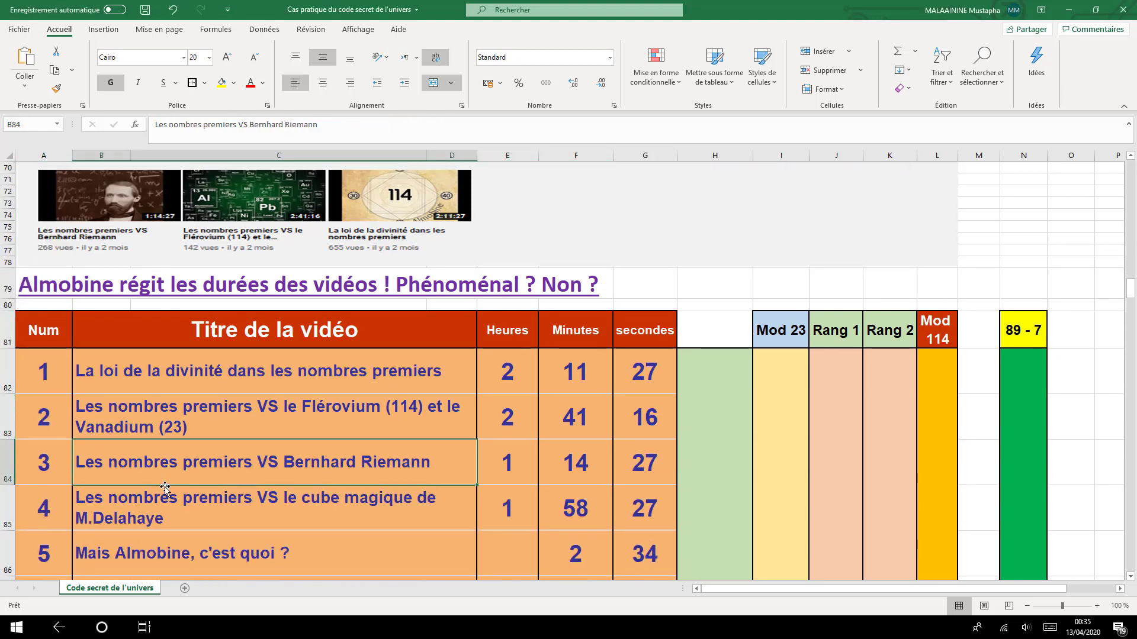
click(165, 499)
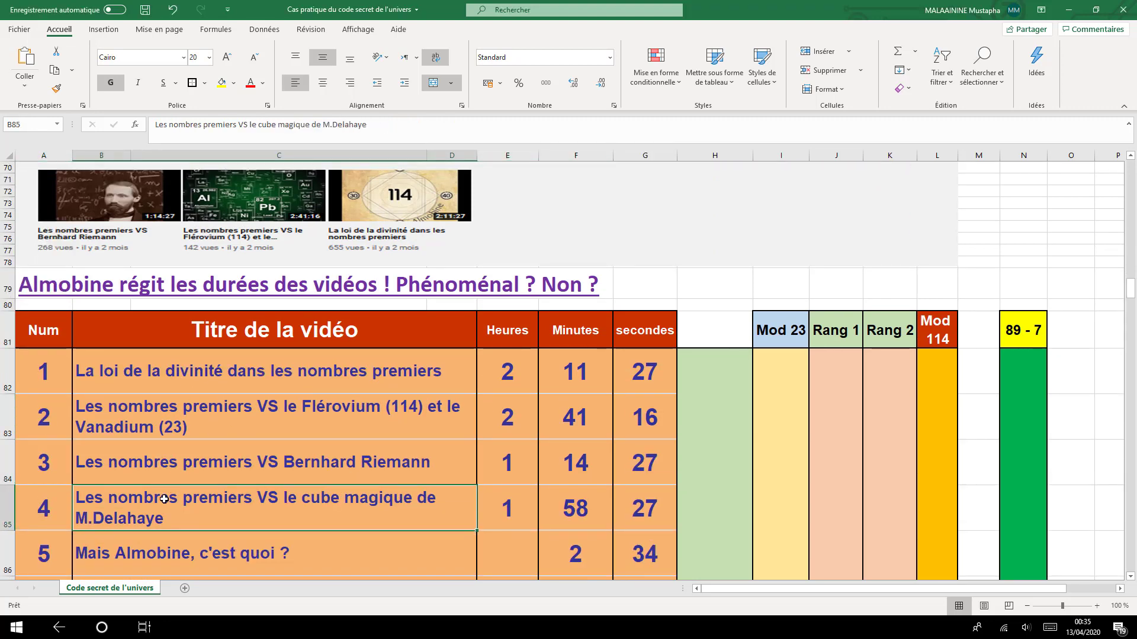
click(511, 371)
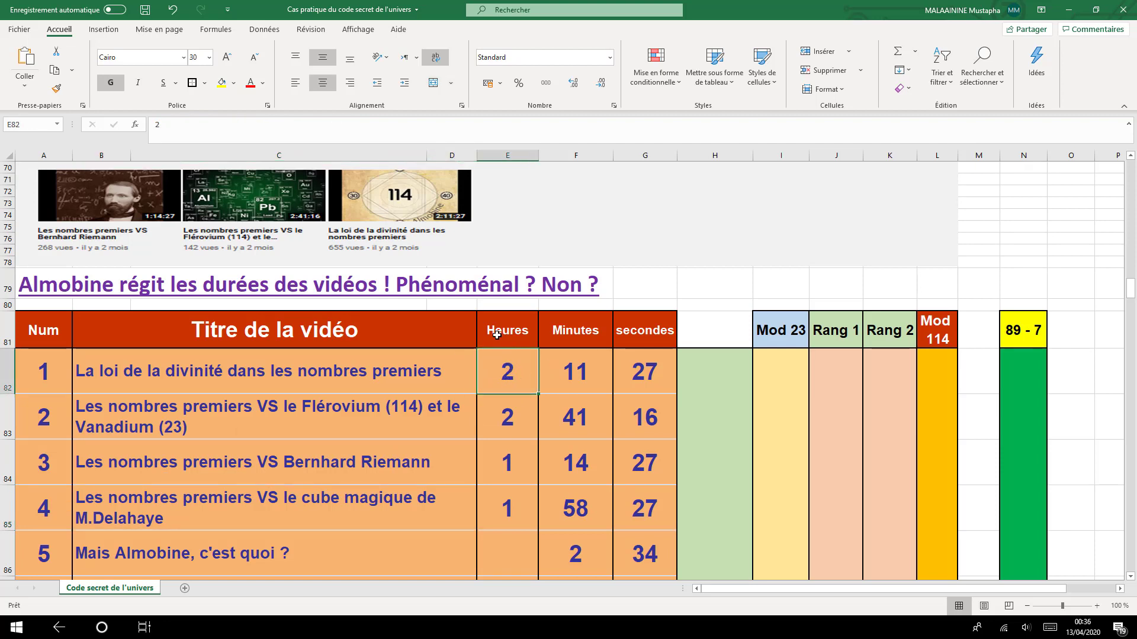
click(582, 371)
click(639, 374)
scroll(541, 395, up, 7)
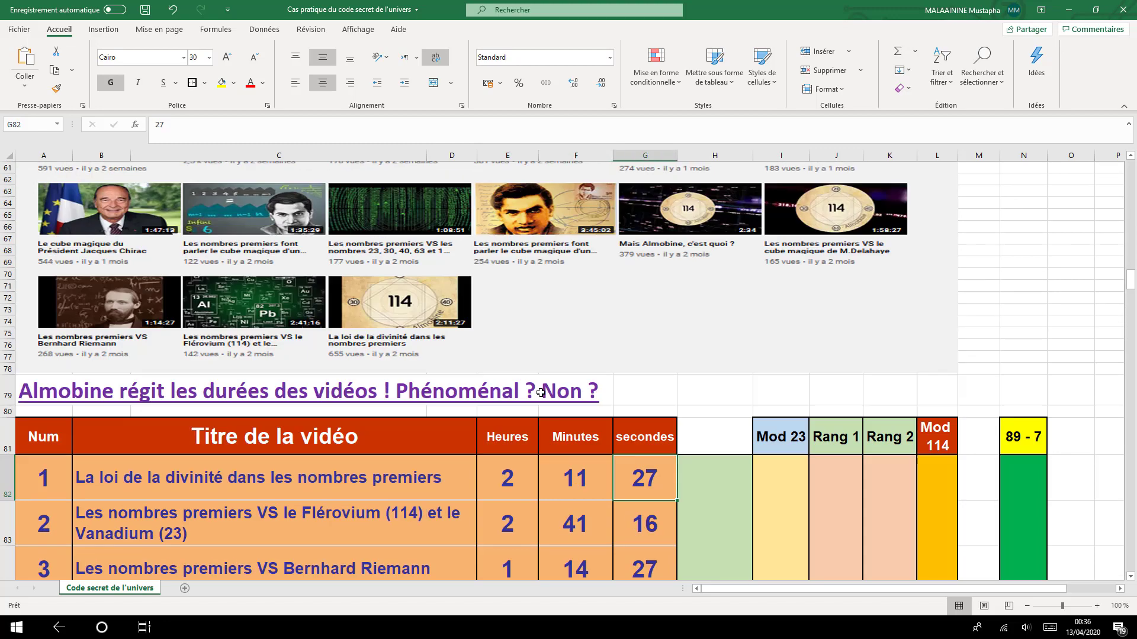
scroll(541, 396, up, 7)
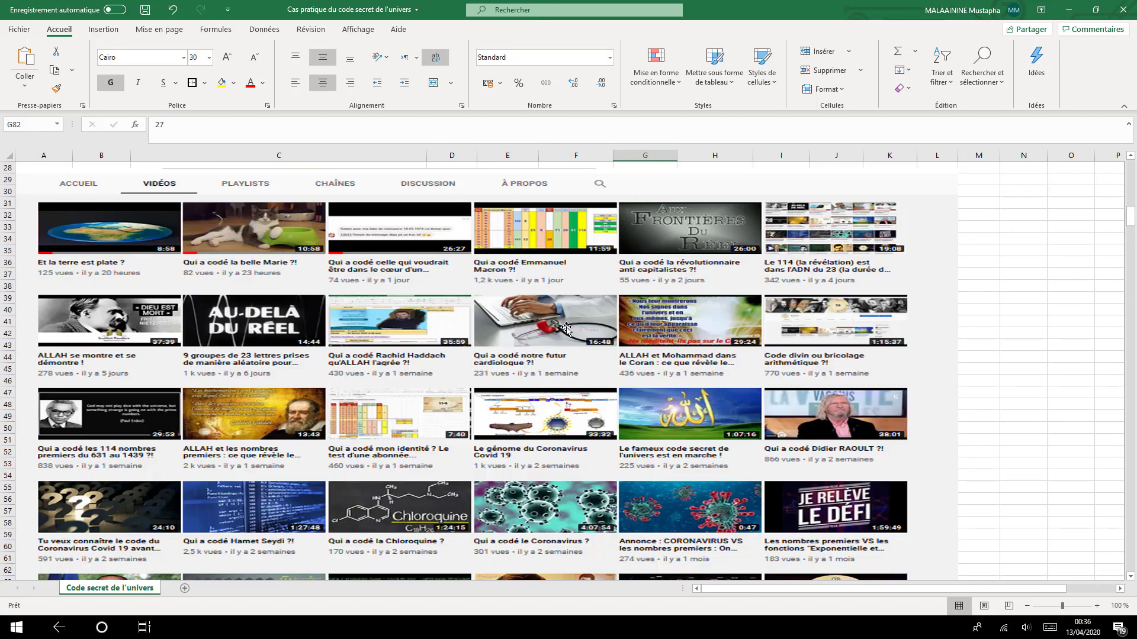
scroll(566, 328, down, 7)
scroll(566, 329, down, 11)
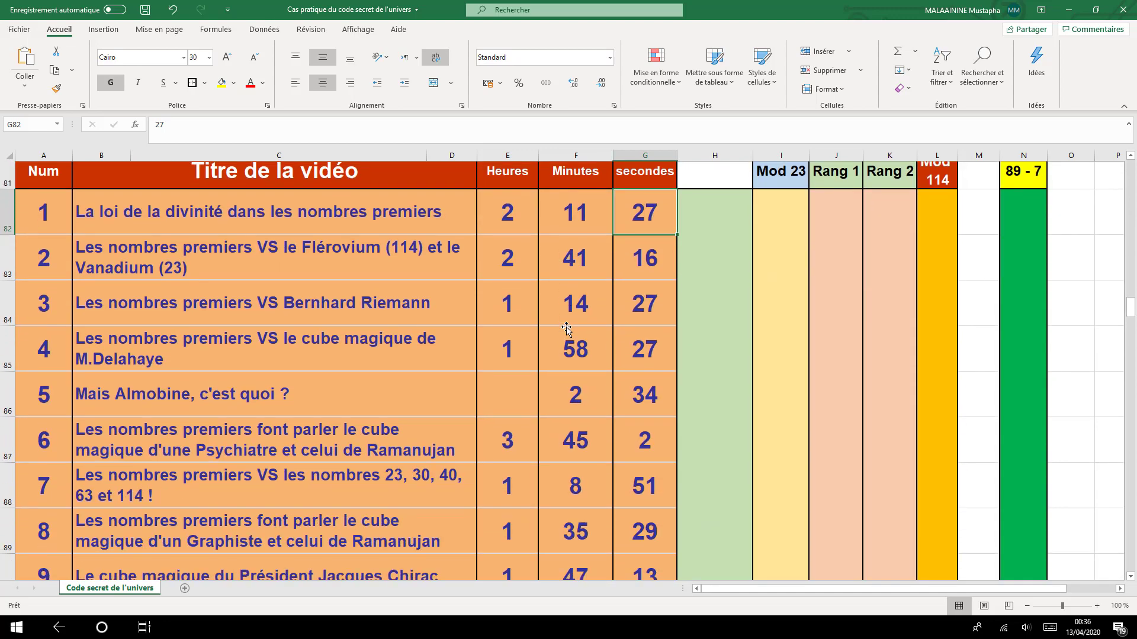
Select the whole video table from the Num header in A81 to the seconds of video 33 in G114
scroll(535, 327, up, 2)
drag(46, 263, 632, 538)
scroll(632, 540, down, 7)
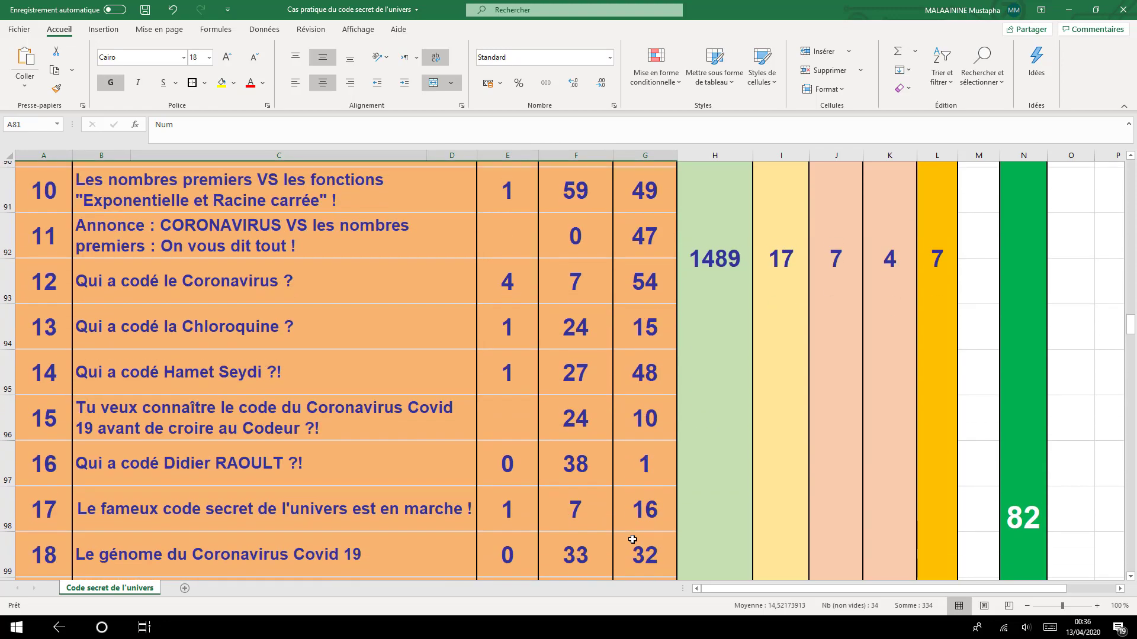
scroll(632, 540, down, 5)
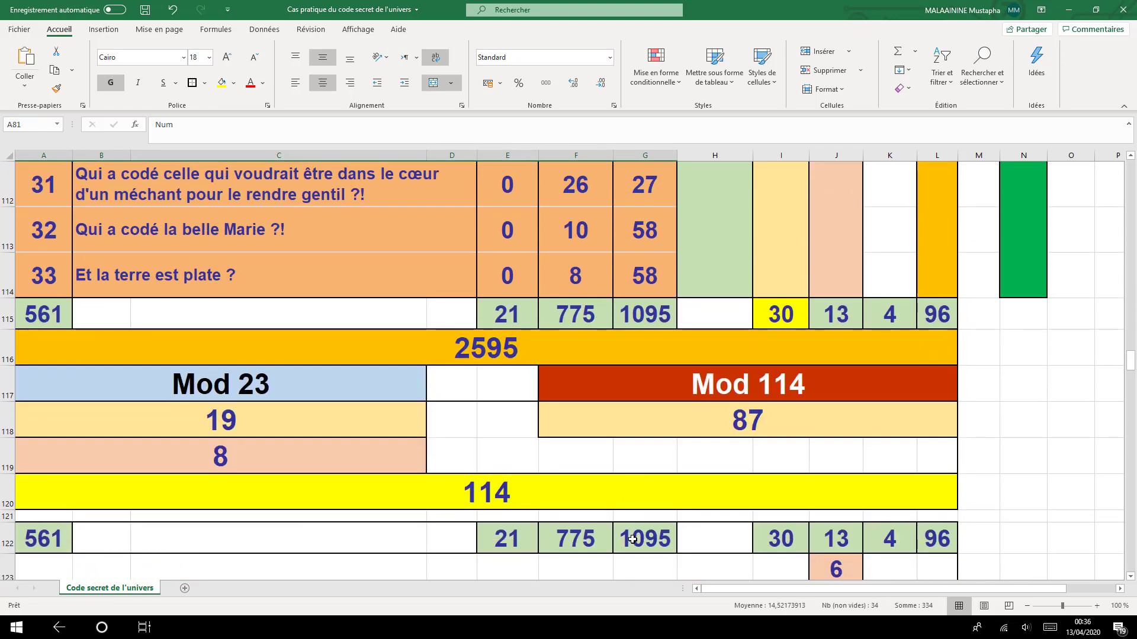
shift+click(654, 274)
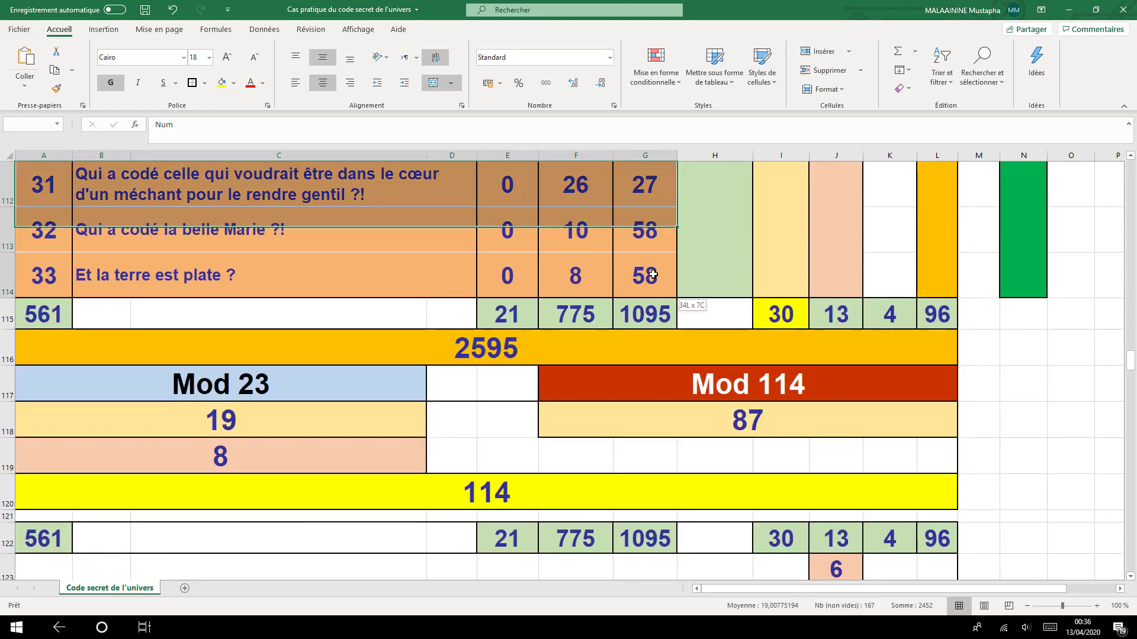
Review the selected table of numbered videos and durations against the thumbnail list and headings above it
scroll(629, 301, up, 2)
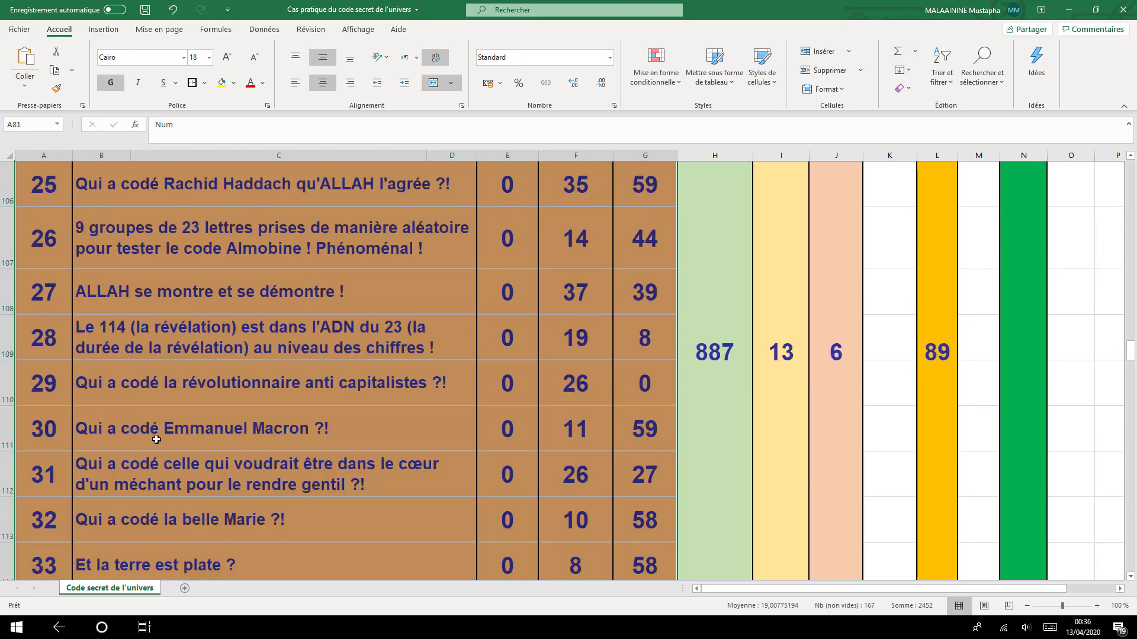
scroll(142, 427, down, 4)
scroll(141, 423, up, 6)
scroll(353, 389, up, 8)
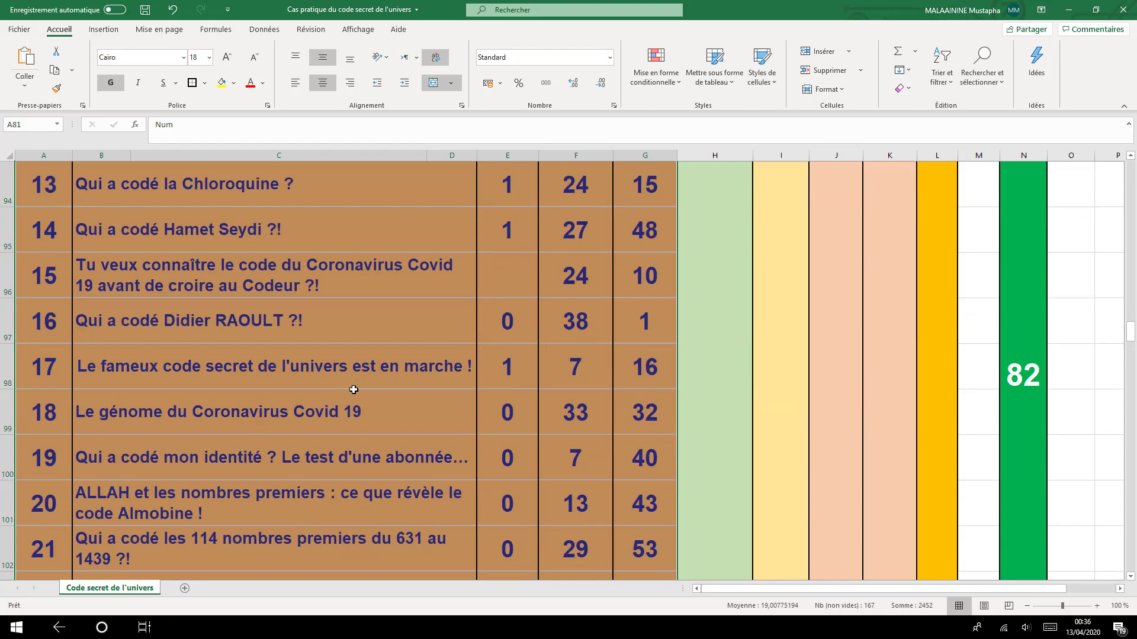
scroll(354, 389, up, 1)
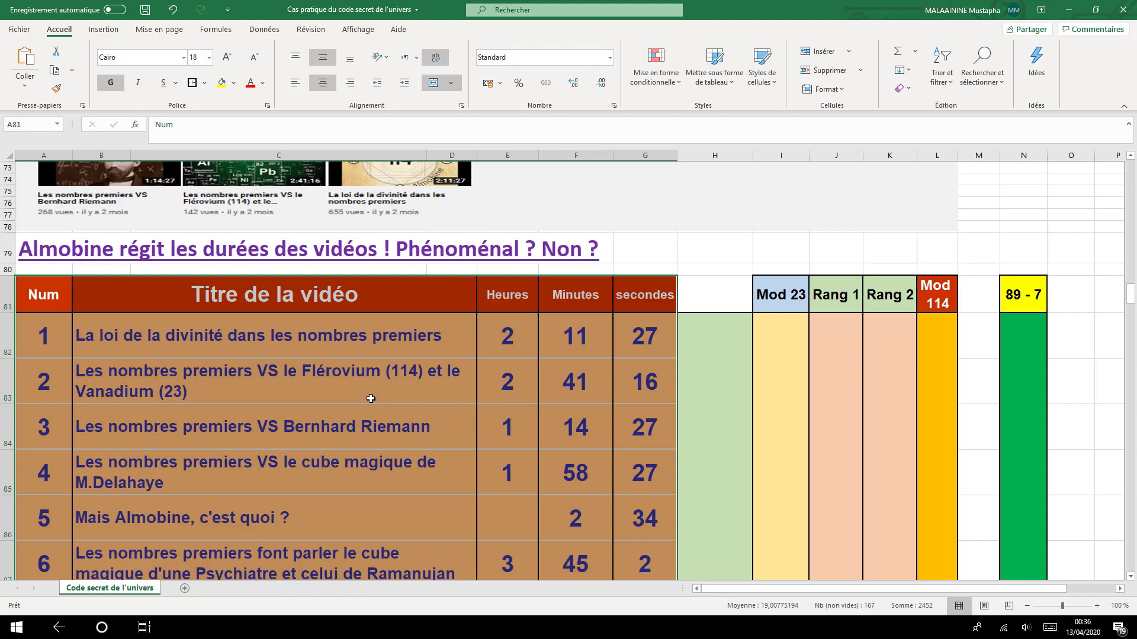
scroll(371, 399, up, 1)
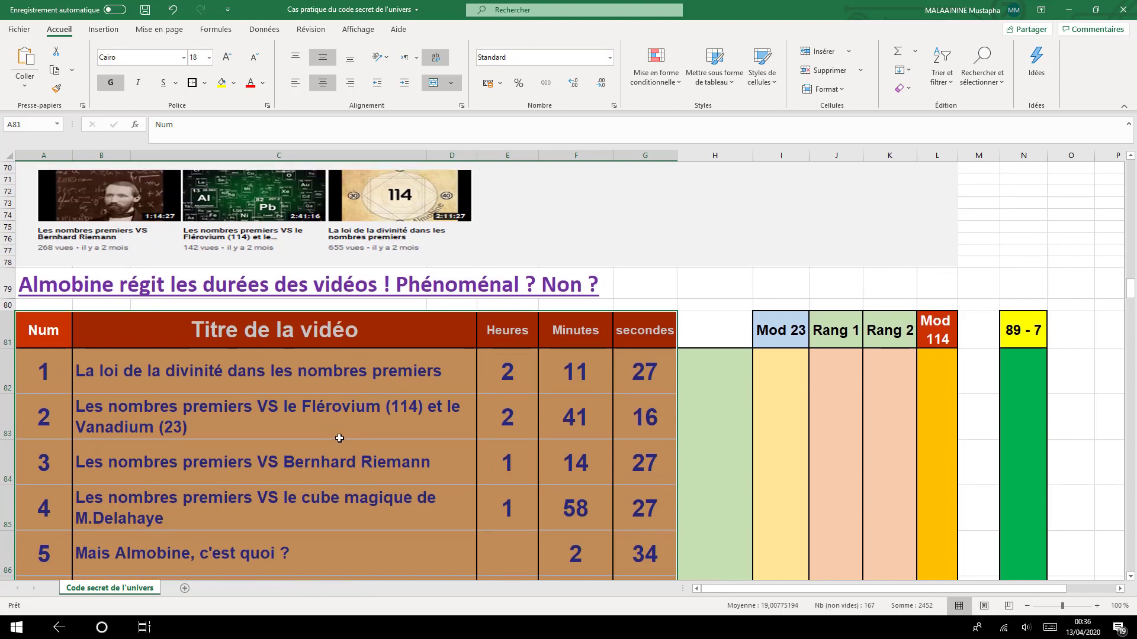
scroll(339, 438, up, 4)
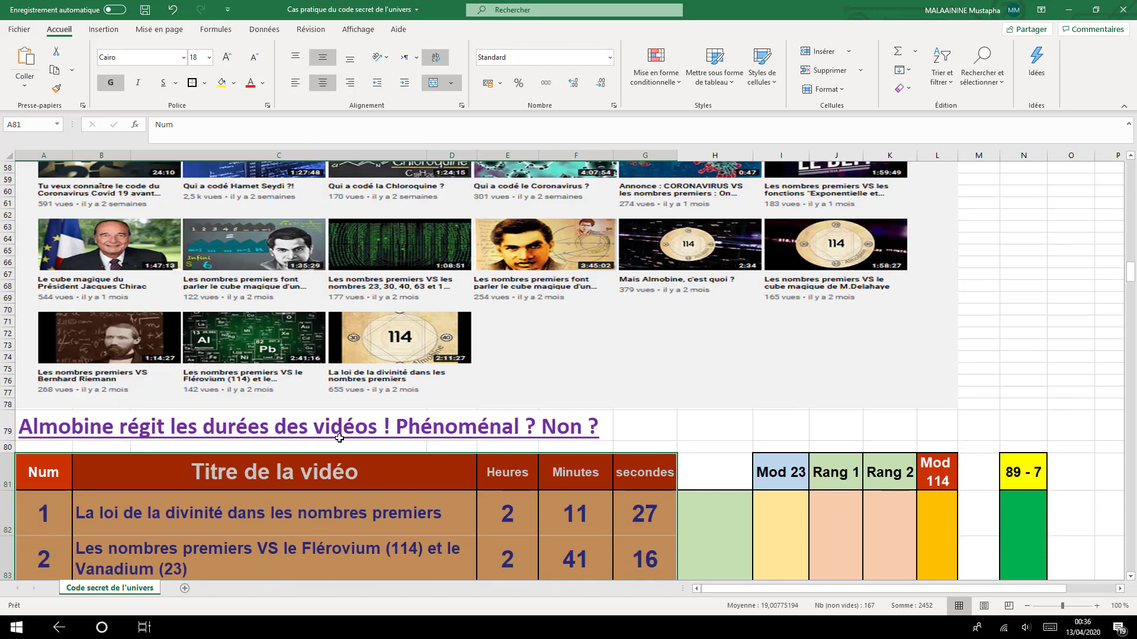
scroll(339, 438, up, 9)
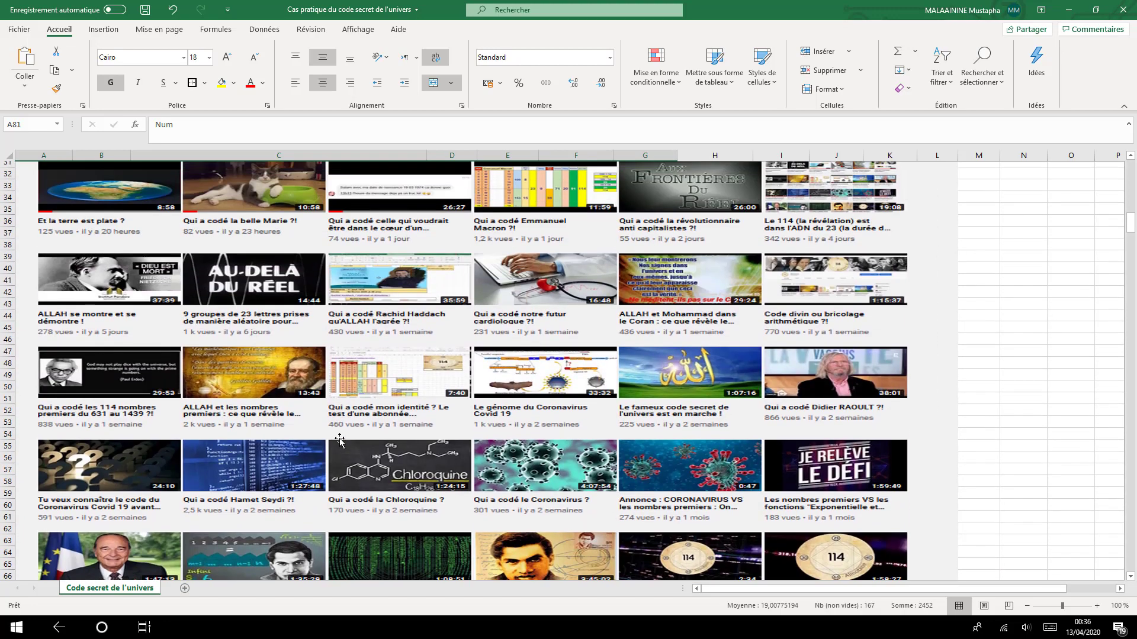
scroll(339, 438, up, 3)
scroll(339, 438, down, 7)
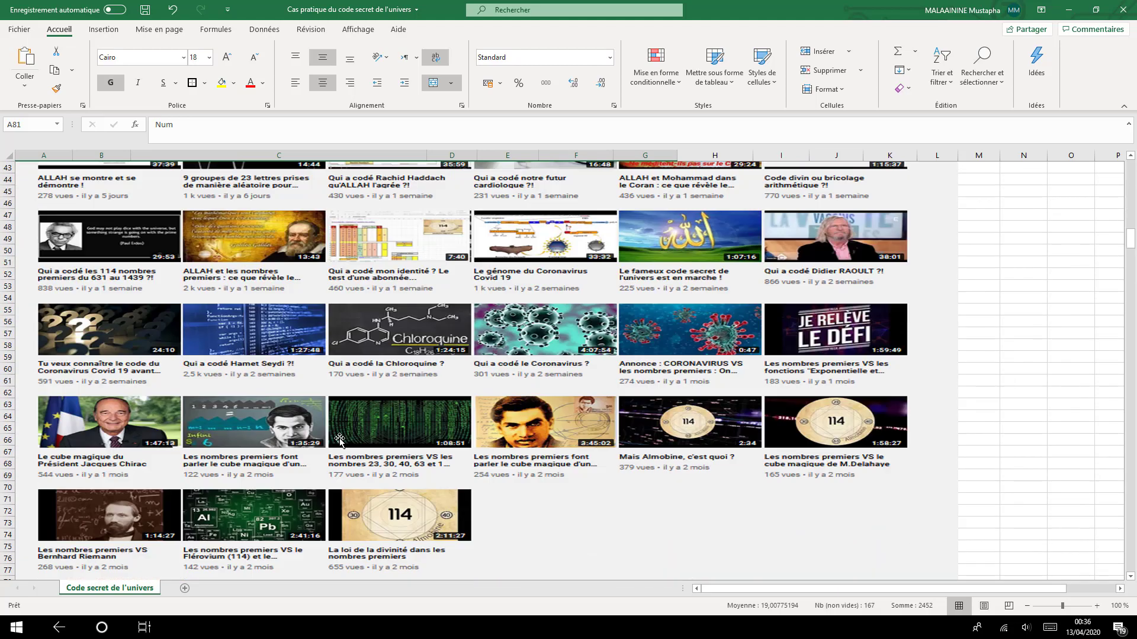
scroll(339, 438, up, 10)
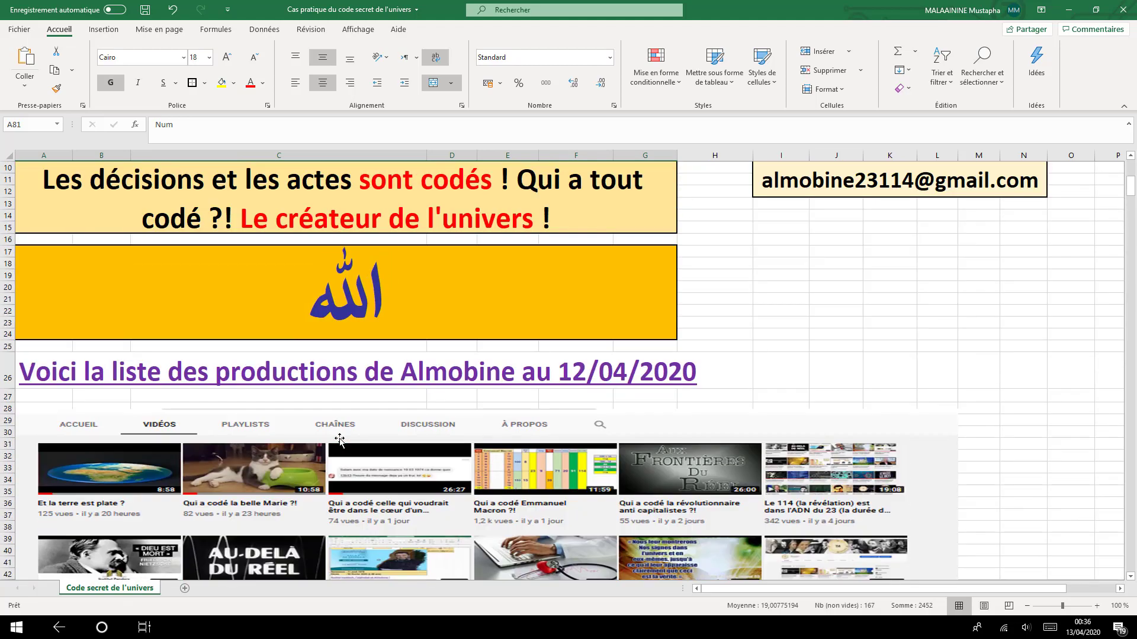
scroll(339, 438, up, 3)
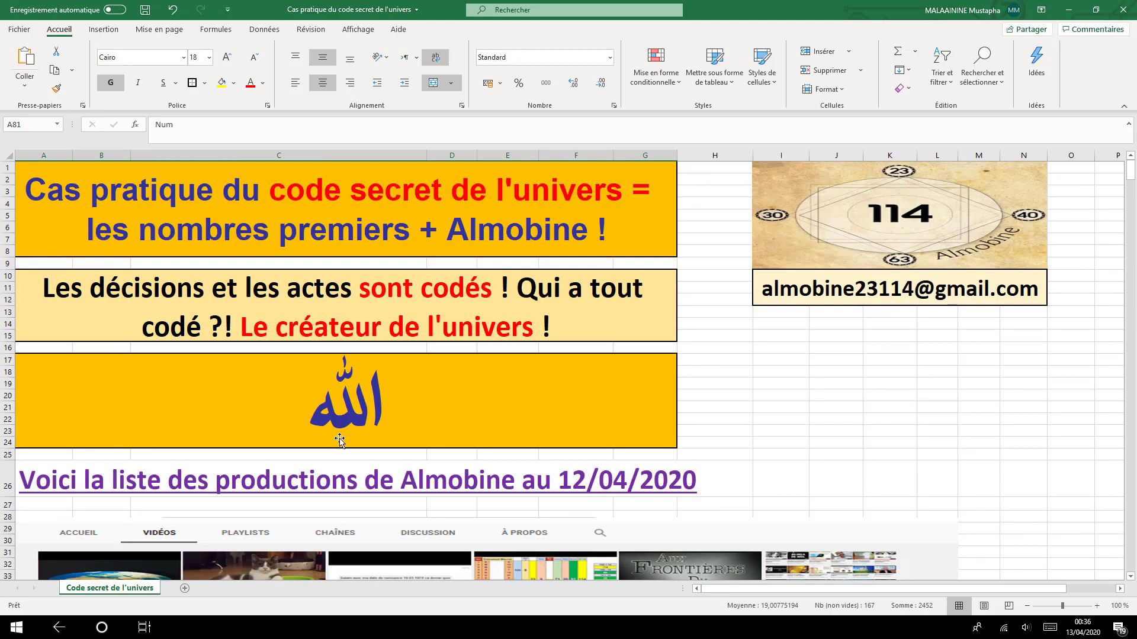
scroll(339, 439, down, 12)
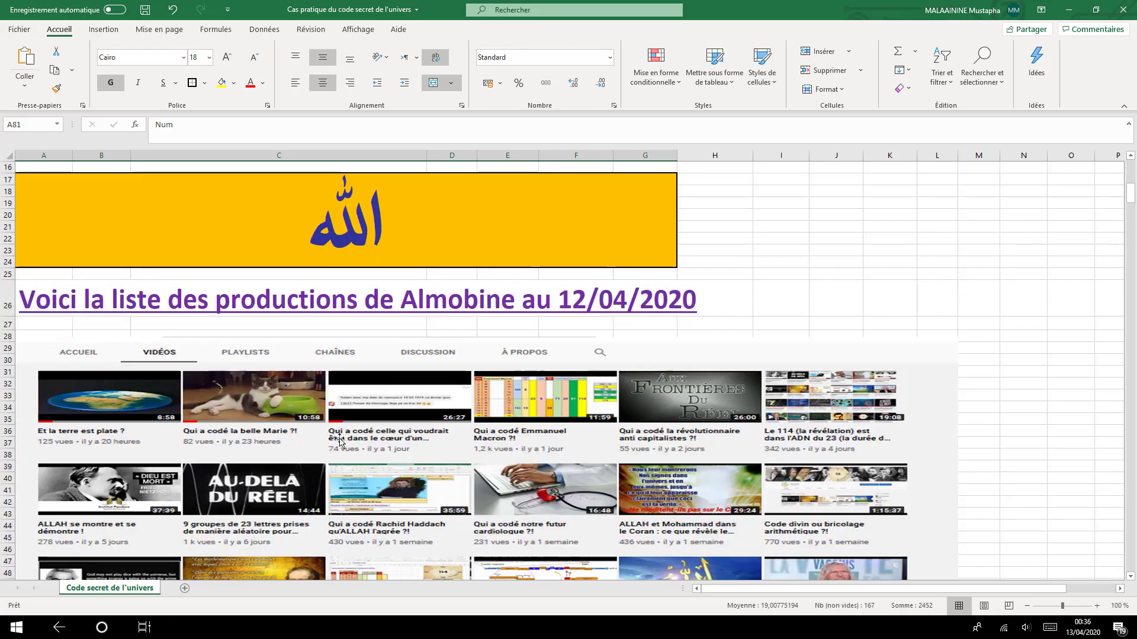
scroll(339, 439, down, 3)
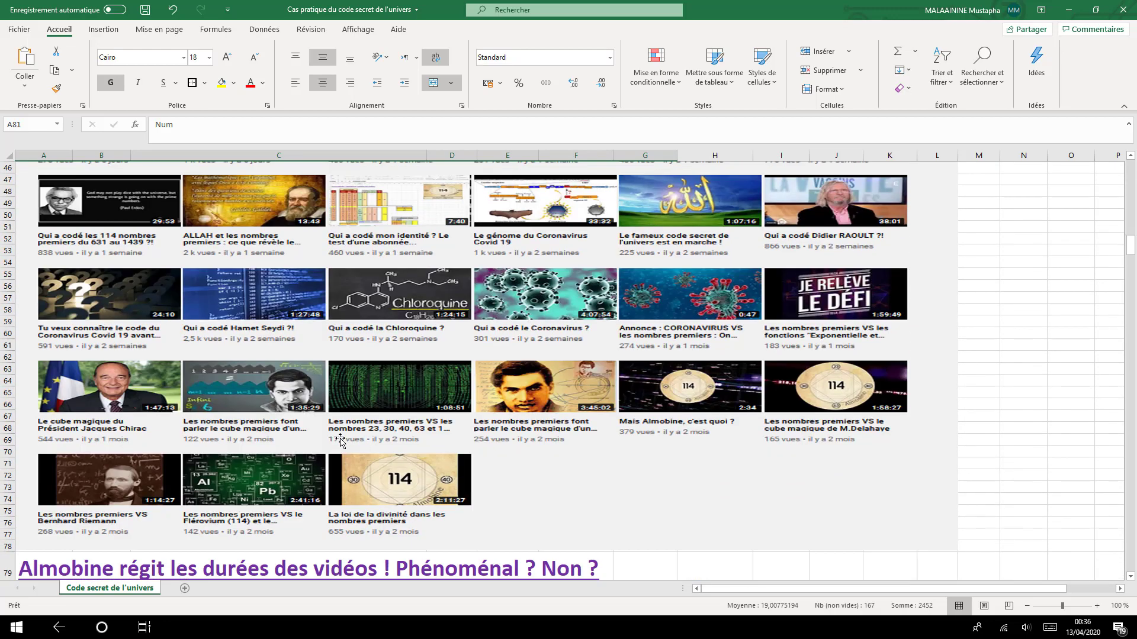
scroll(339, 440, down, 10)
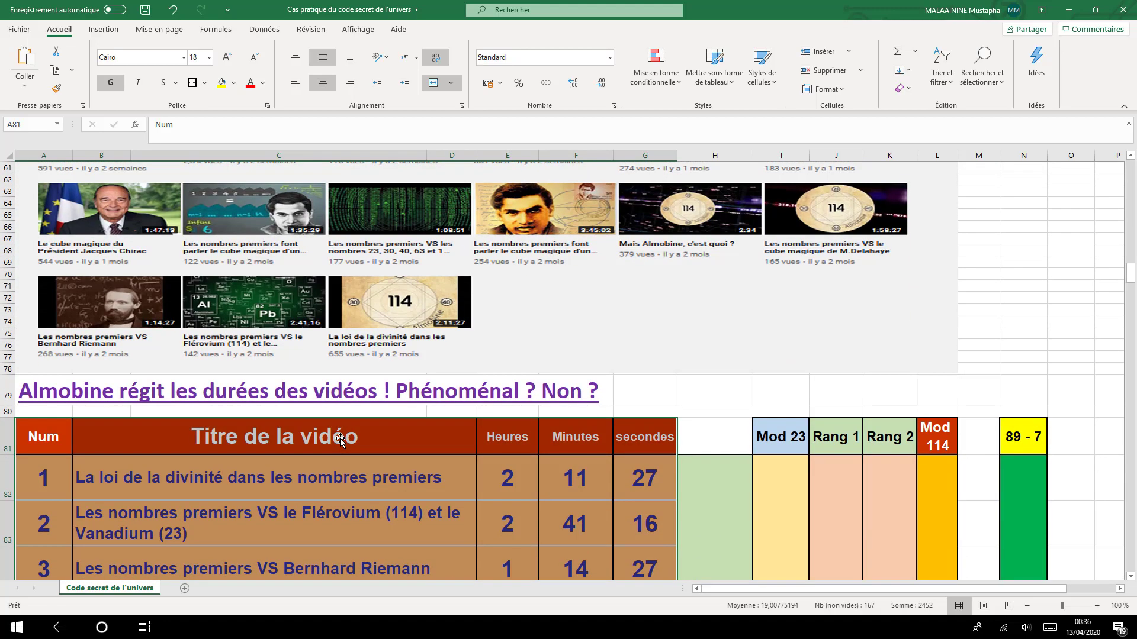
scroll(340, 438, down, 7)
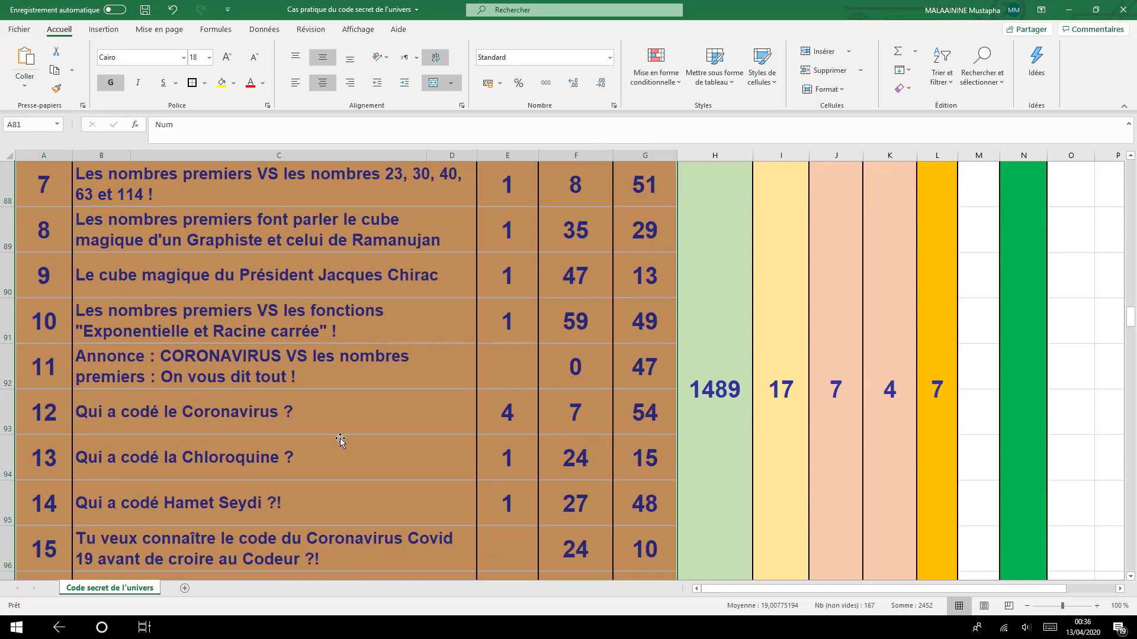
Check the number cell of video 23, and highlight the number cell of video 33 (A114) with yellow fill
click(67, 510)
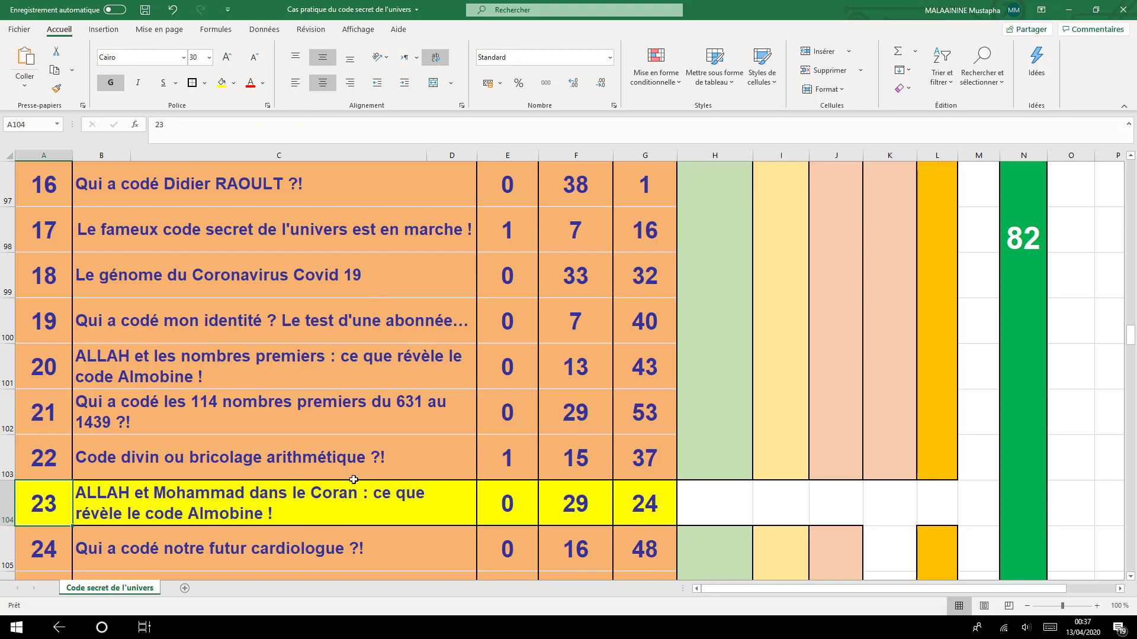
scroll(353, 476, down, 5)
scroll(352, 476, up, 2)
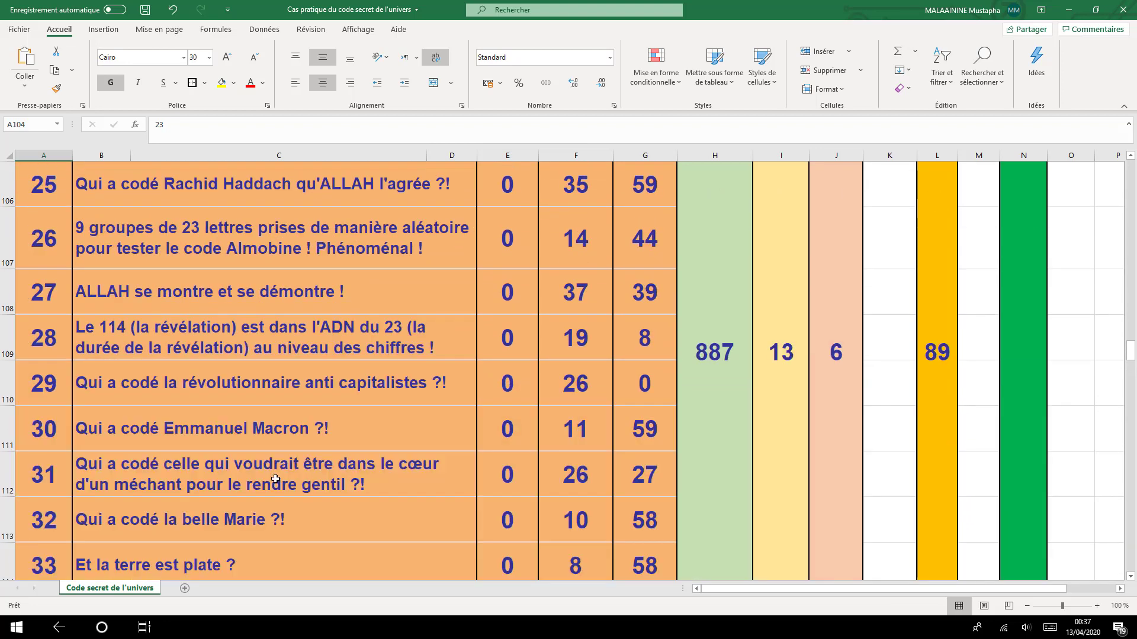
scroll(158, 499, down, 1)
click(60, 426)
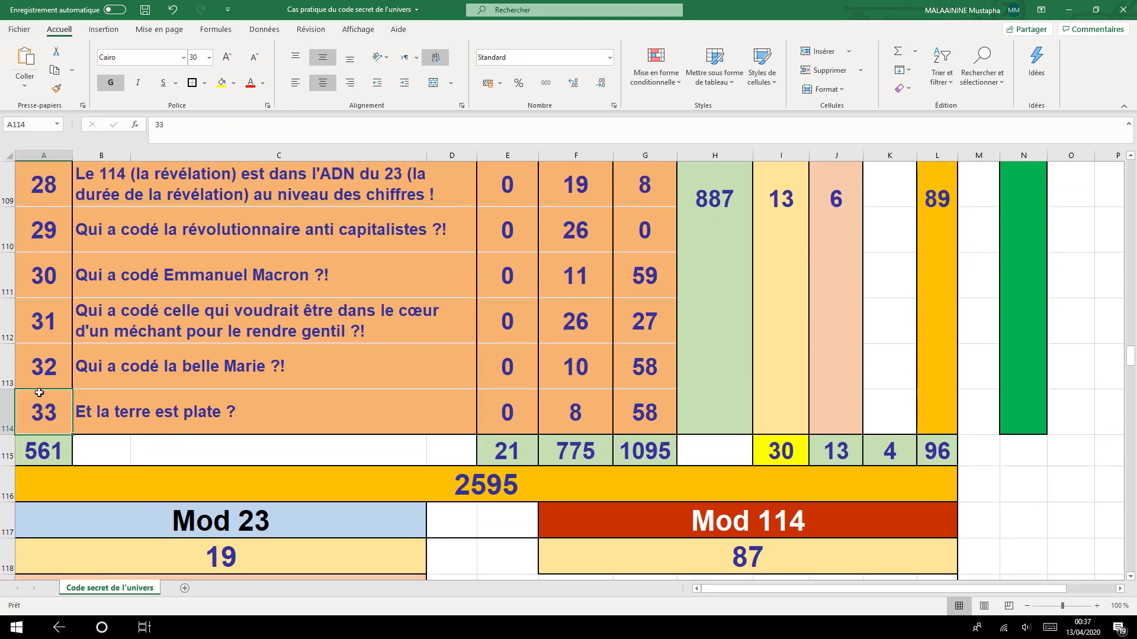
click(222, 82)
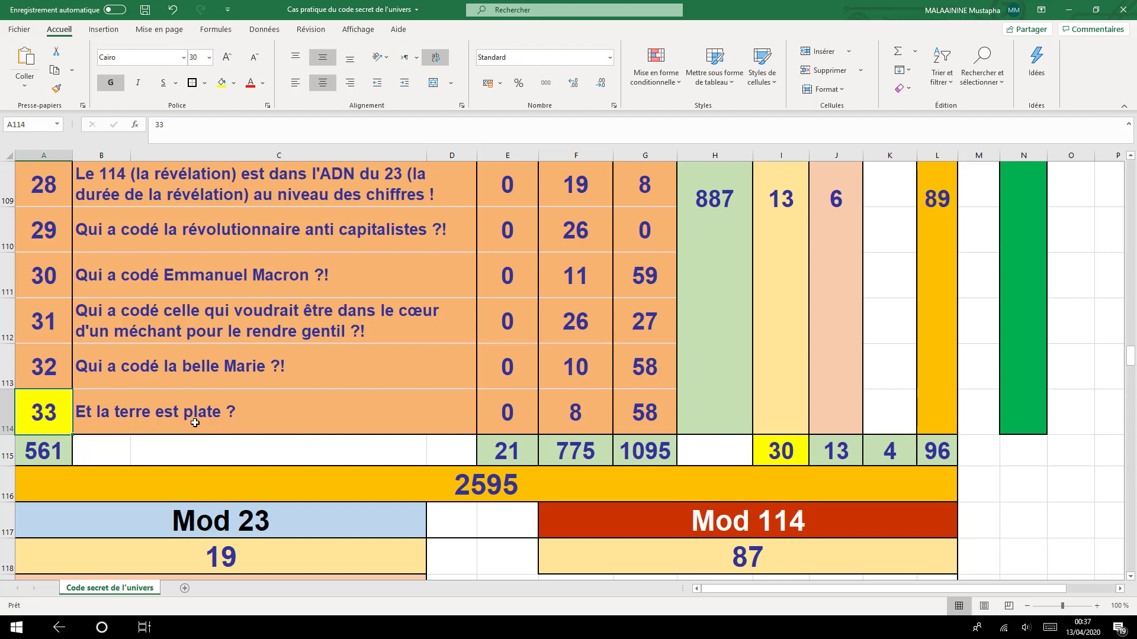
scroll(194, 423, up, 4)
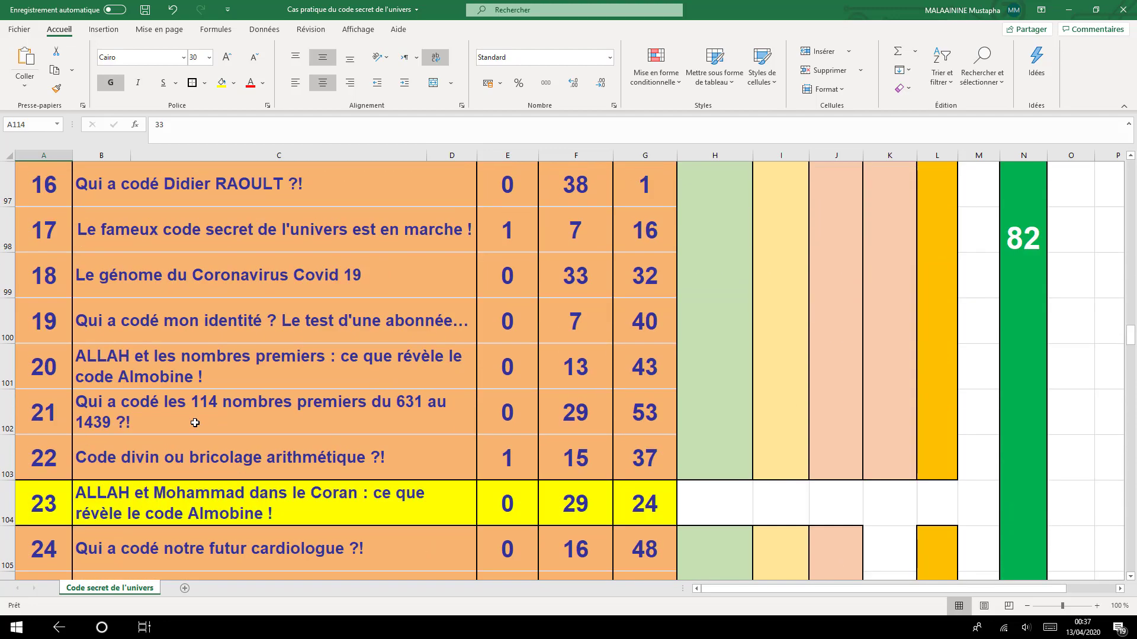
scroll(194, 422, down, 4)
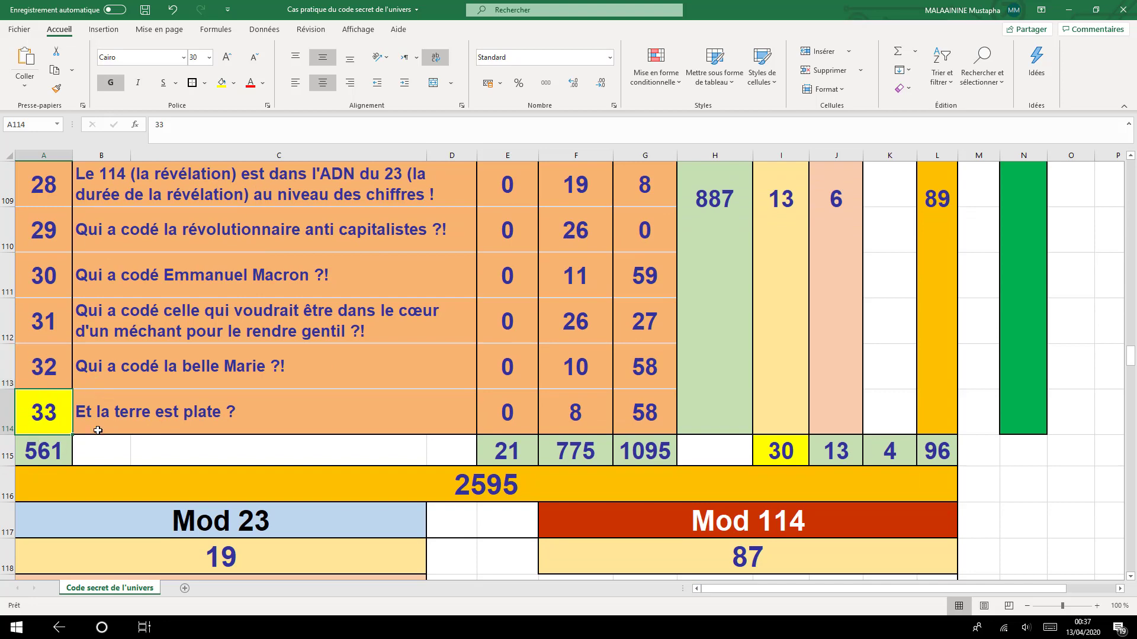
Select the start of the video table from the Num header in A81 to the minutes of video 6 in F87
scroll(292, 400, up, 4)
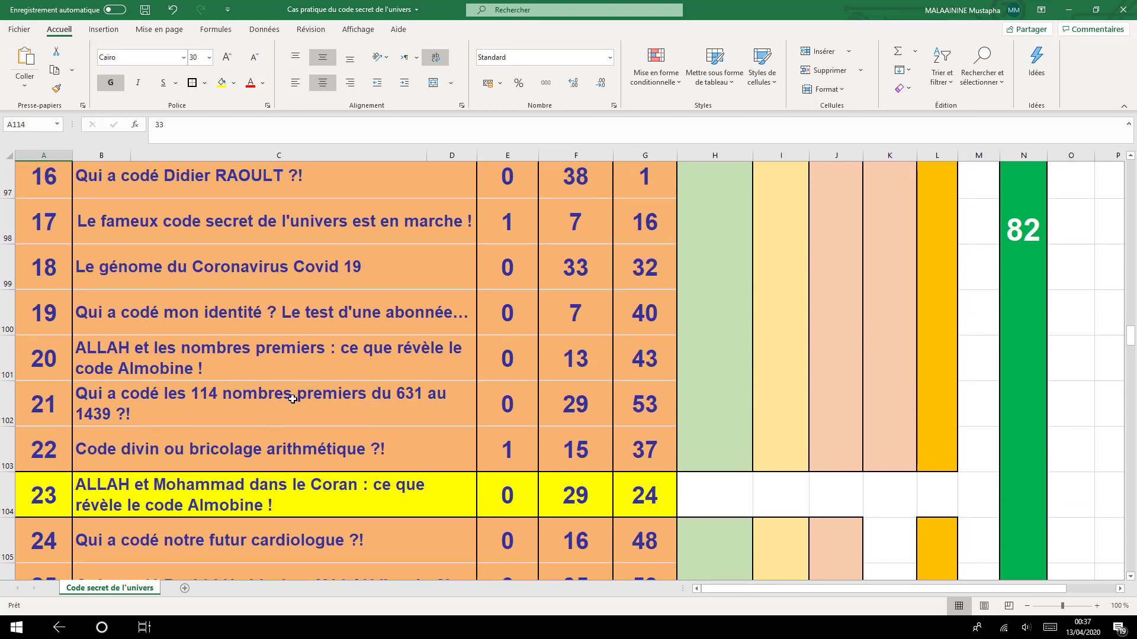
scroll(292, 400, up, 2)
scroll(293, 399, up, 6)
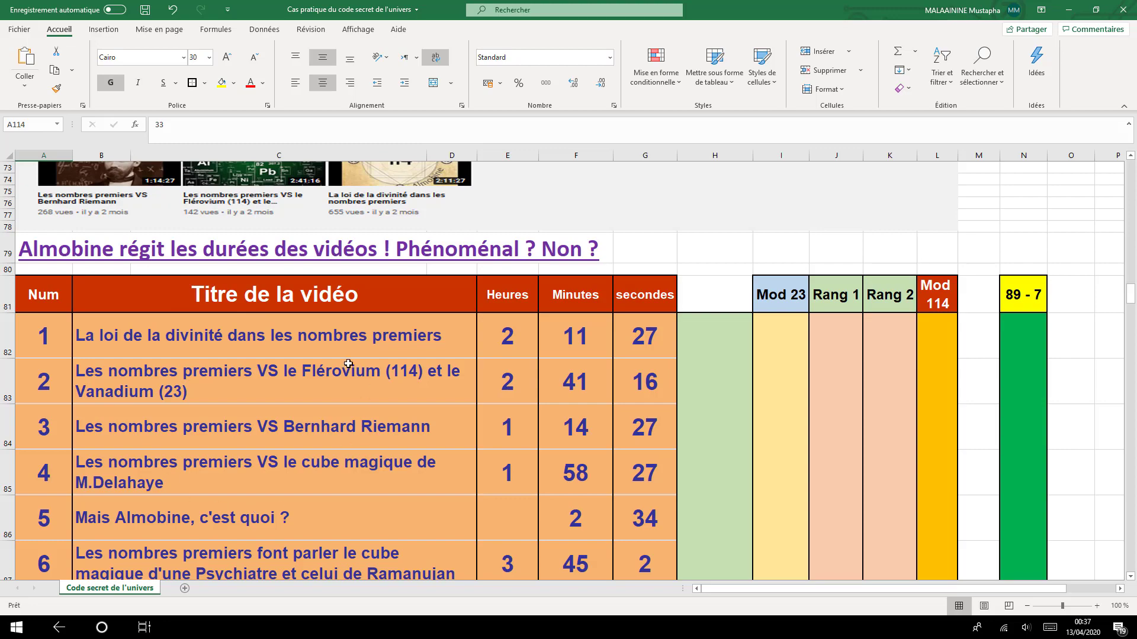
drag(45, 296, 579, 564)
Select the merged orange cell A17 in the title area at the start of the sheet
scroll(578, 545, up, 7)
scroll(589, 550, up, 17)
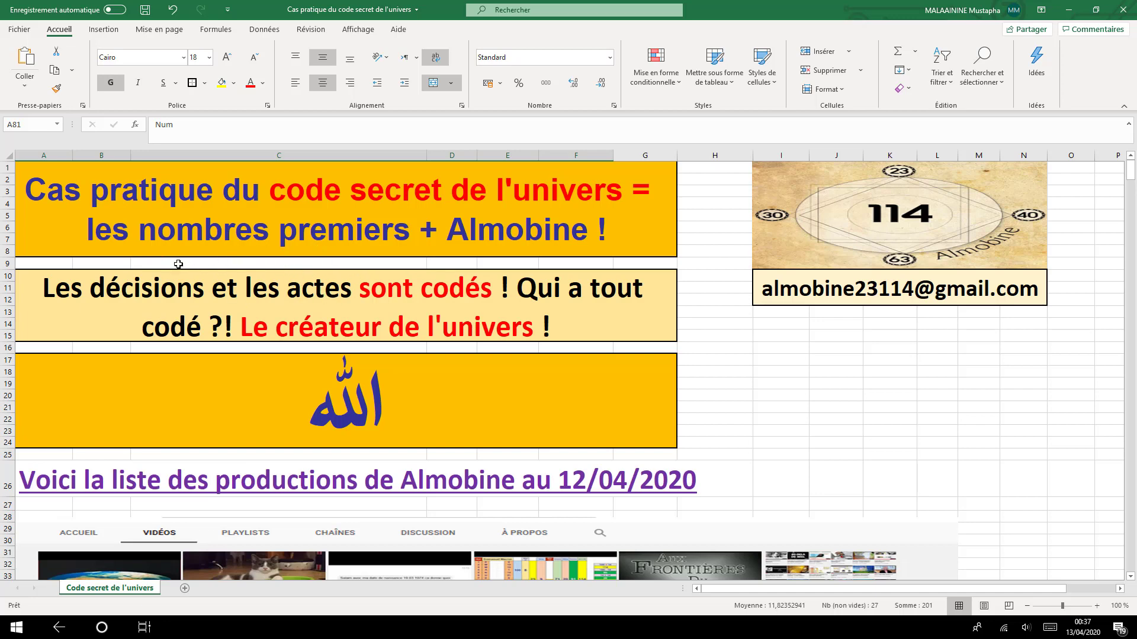
click(328, 405)
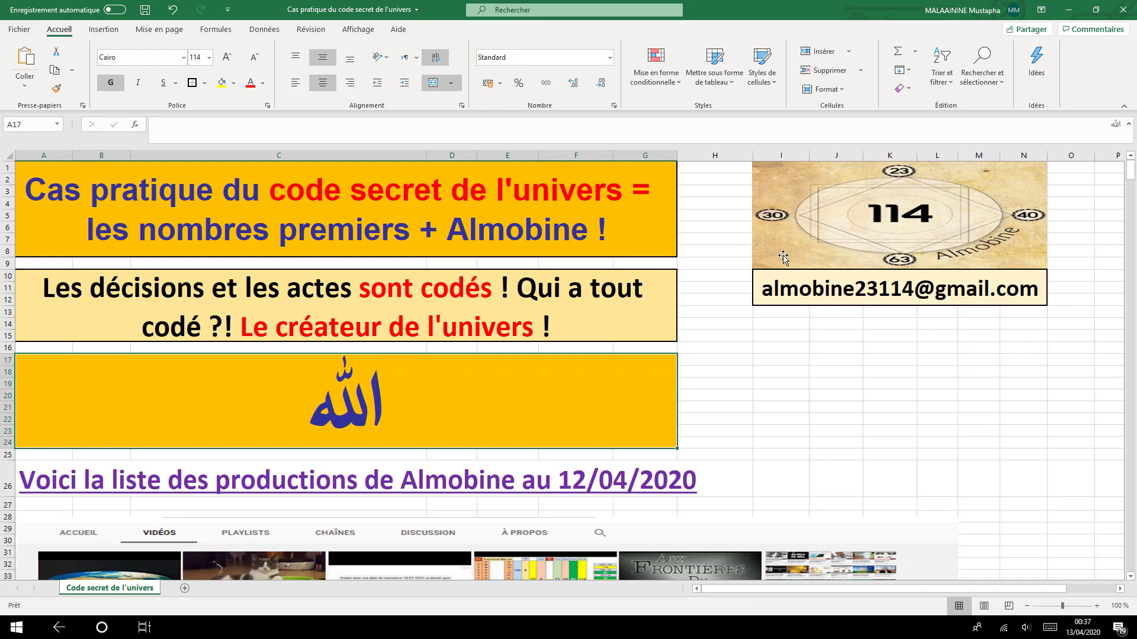
Review the video thumbnails under the productions heading and select the hours cell of video 1 (E82)
scroll(783, 258, down, 7)
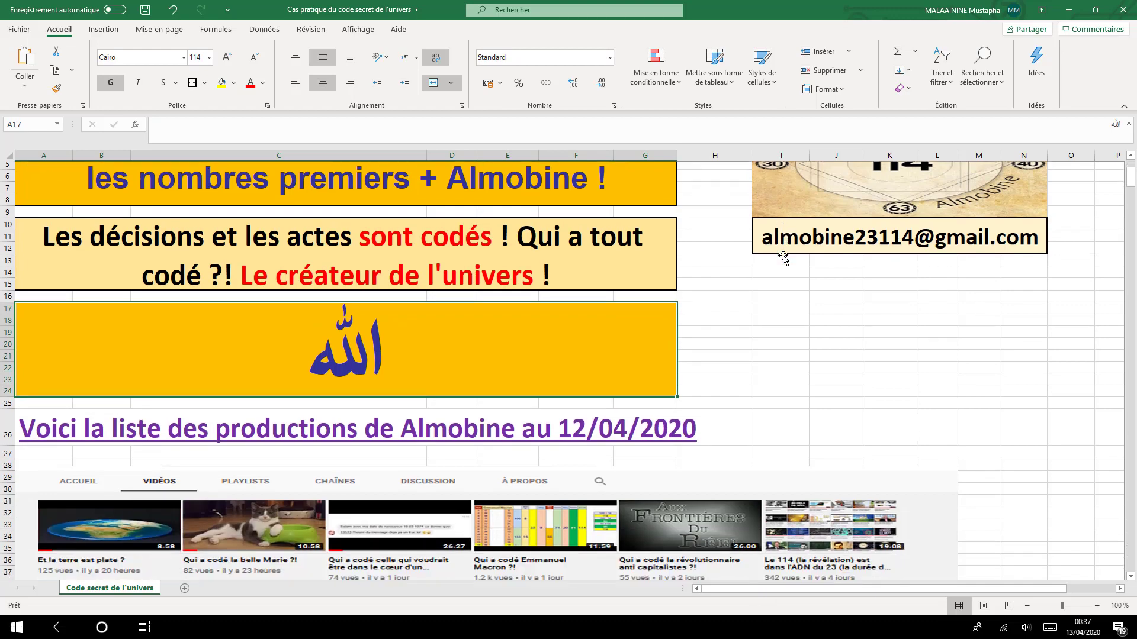
scroll(595, 356, down, 8)
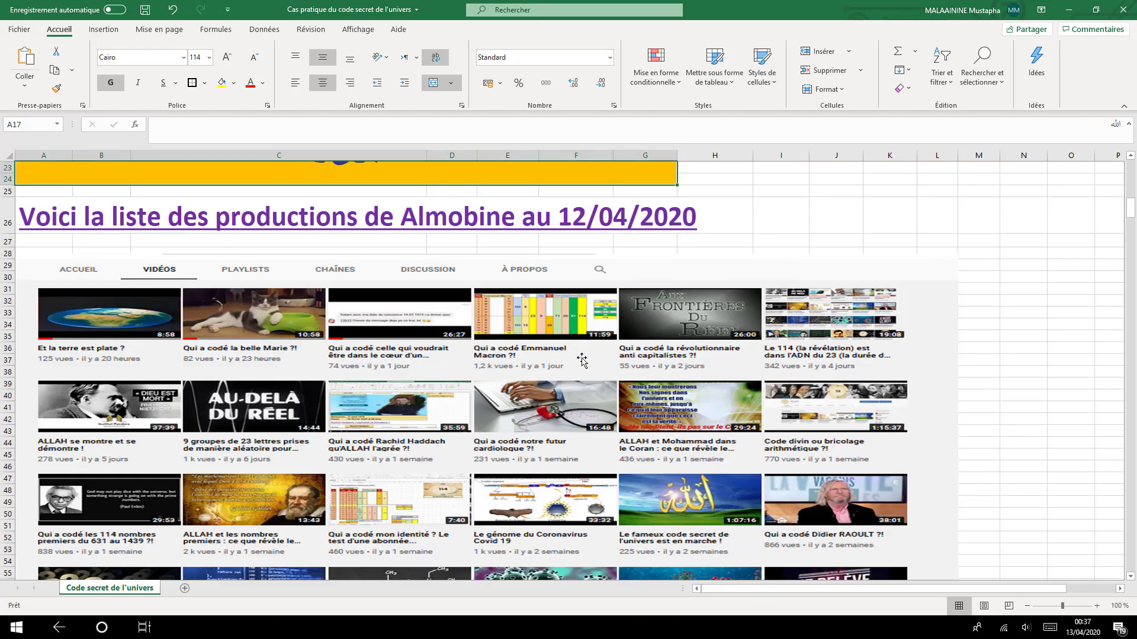
scroll(582, 360, down, 5)
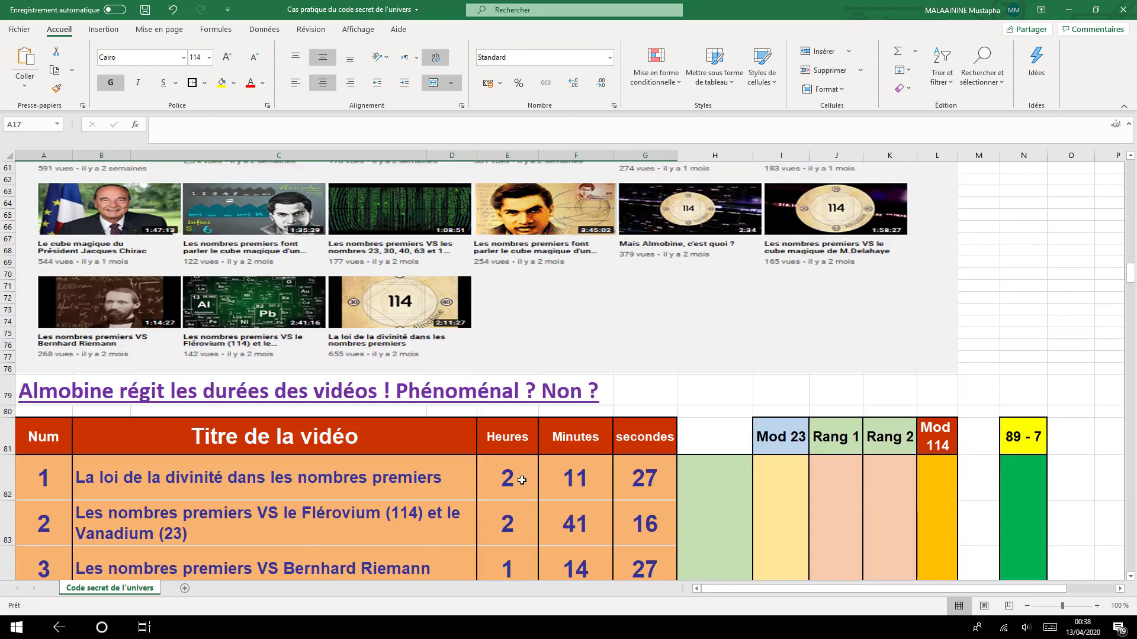
click(521, 480)
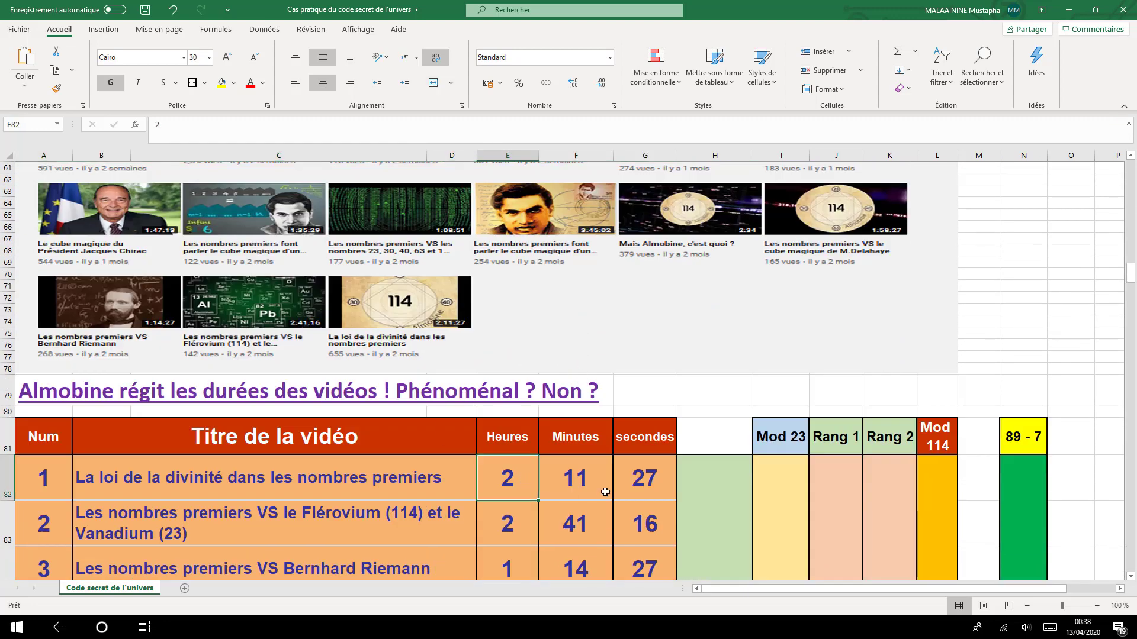
Compare the durations on the video thumbnails with the hours, minutes and seconds listed in the table
scroll(533, 483, down, 2)
scroll(605, 493, up, 4)
scroll(605, 493, up, 6)
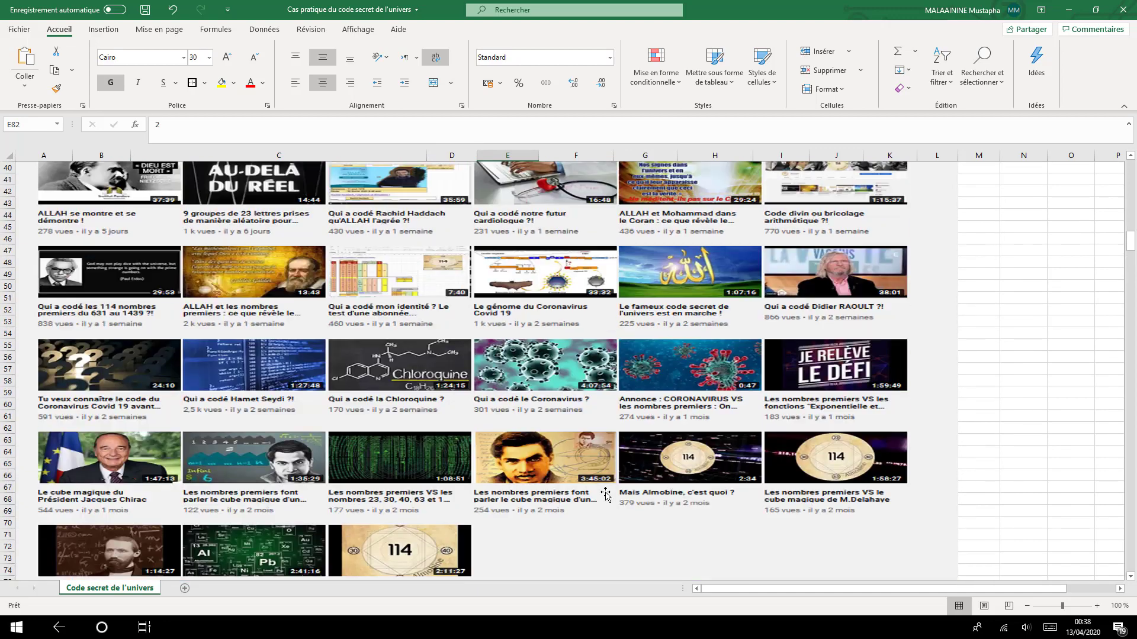
scroll(150, 269, up, 2)
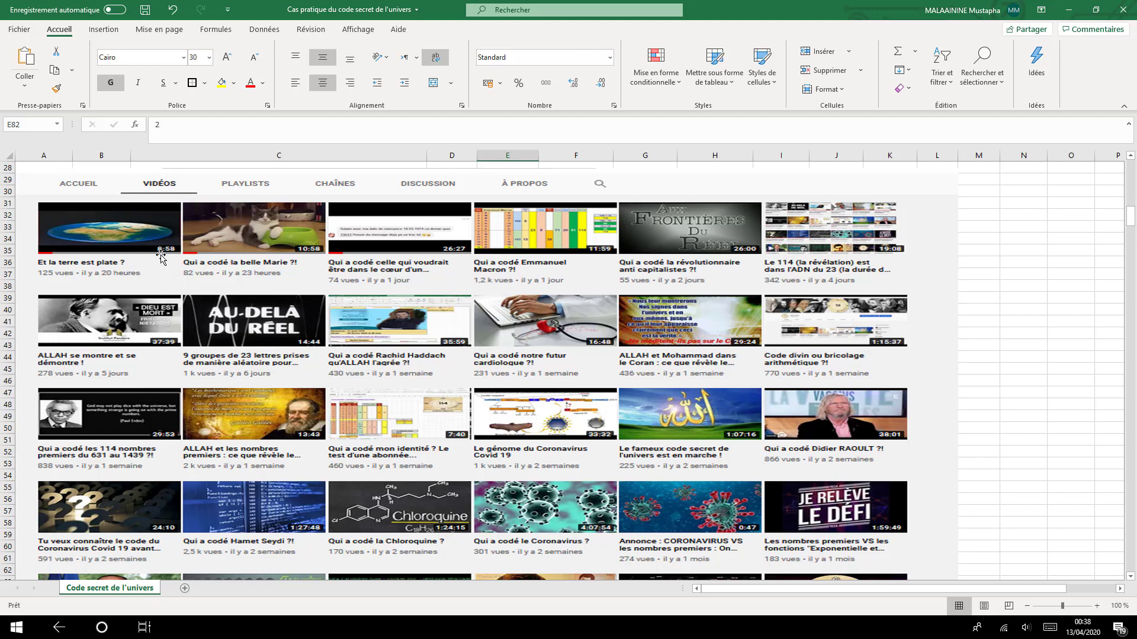
scroll(339, 380, down, 5)
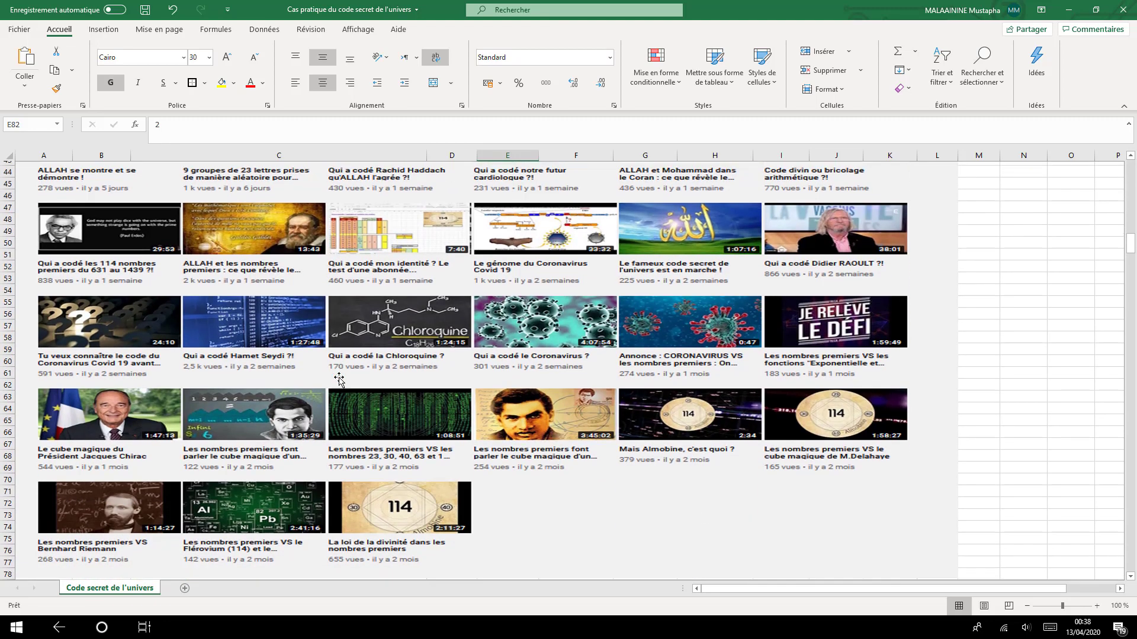
scroll(339, 380, down, 7)
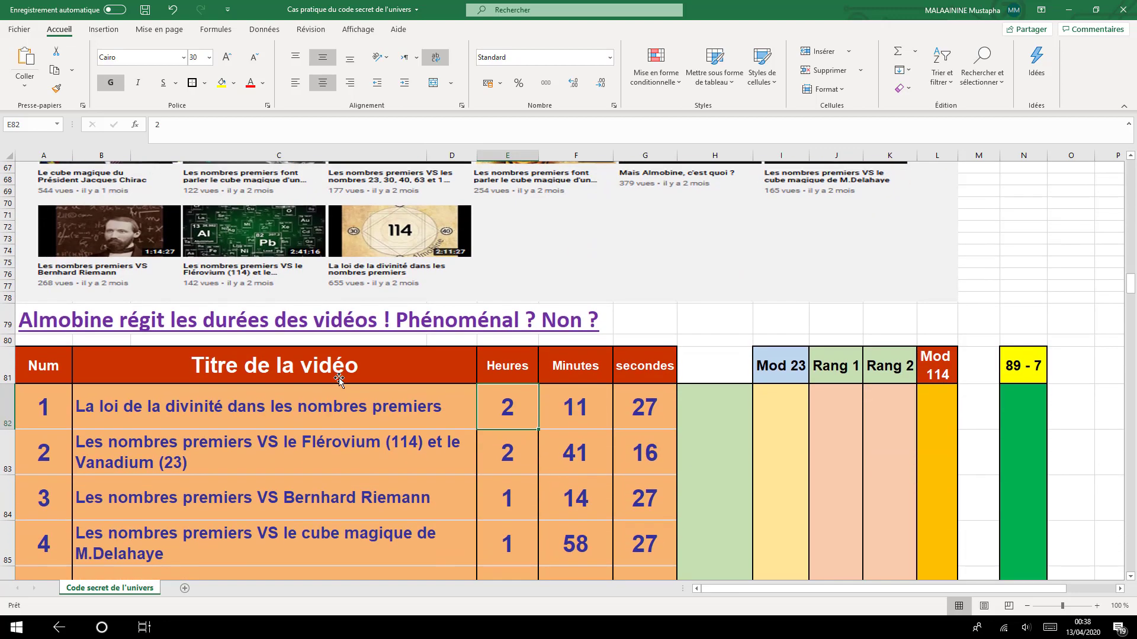
scroll(339, 379, down, 7)
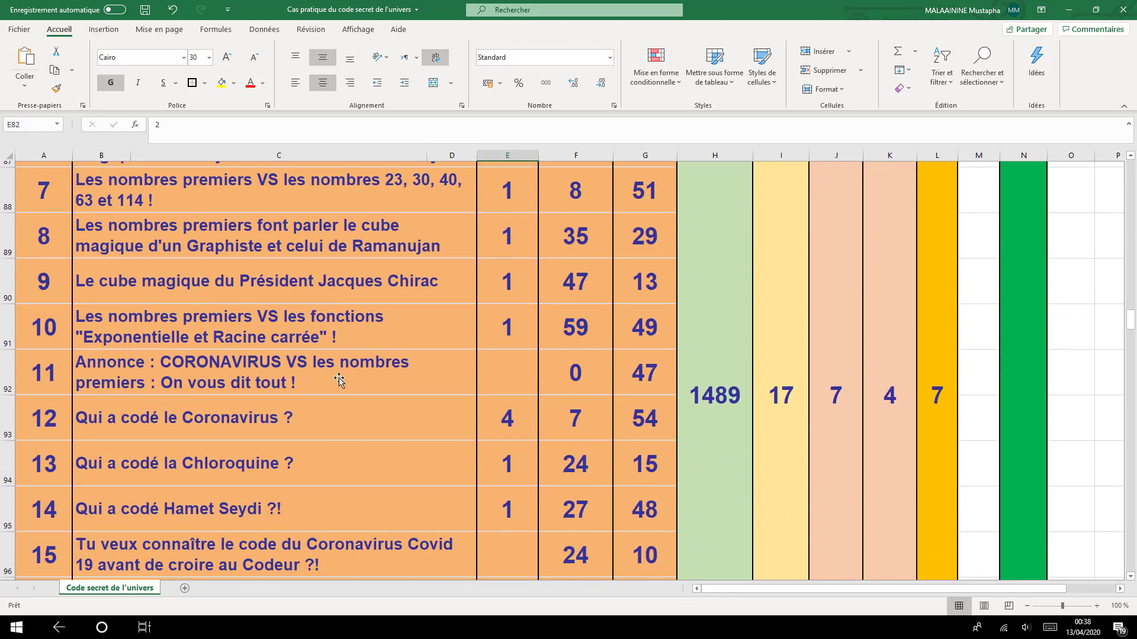
scroll(339, 379, down, 3)
scroll(339, 379, up, 6)
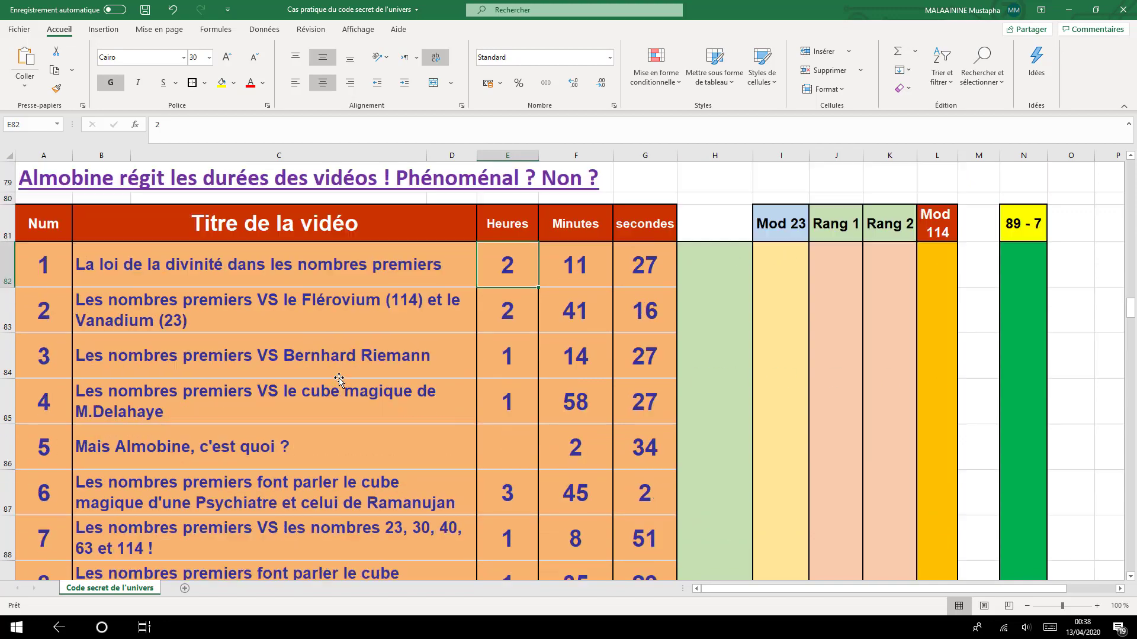
Inspect the SOMME formulas in column H that total videos 1 to 22 (H82) and videos 24 to 33 (H105)
scroll(339, 380, up, 1)
click(708, 427)
double_click(710, 426)
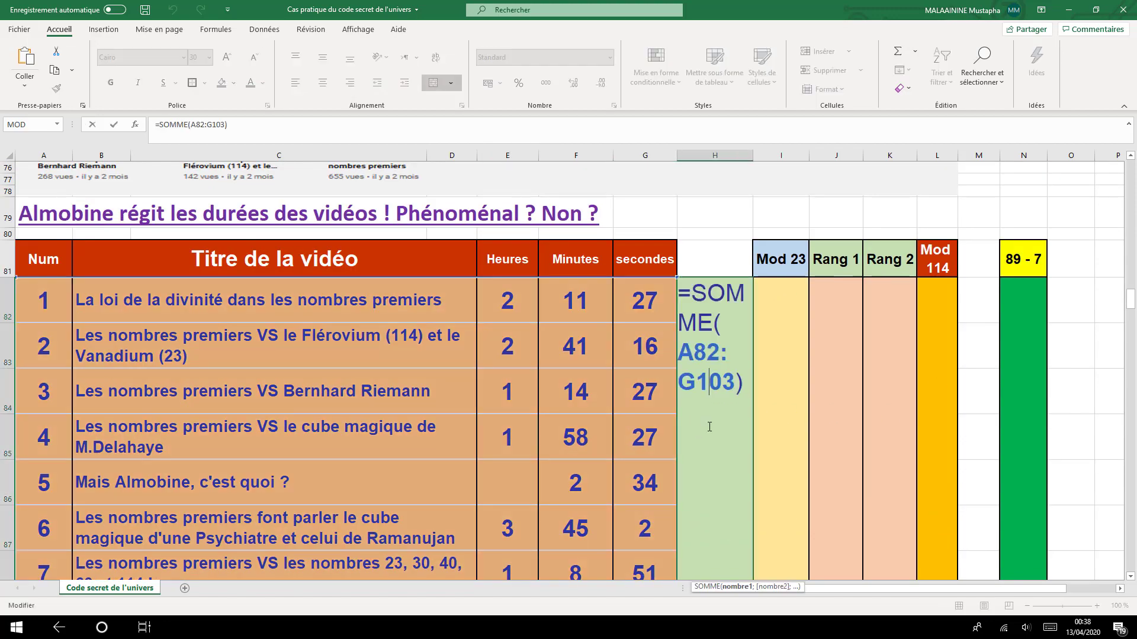
scroll(709, 427, down, 8)
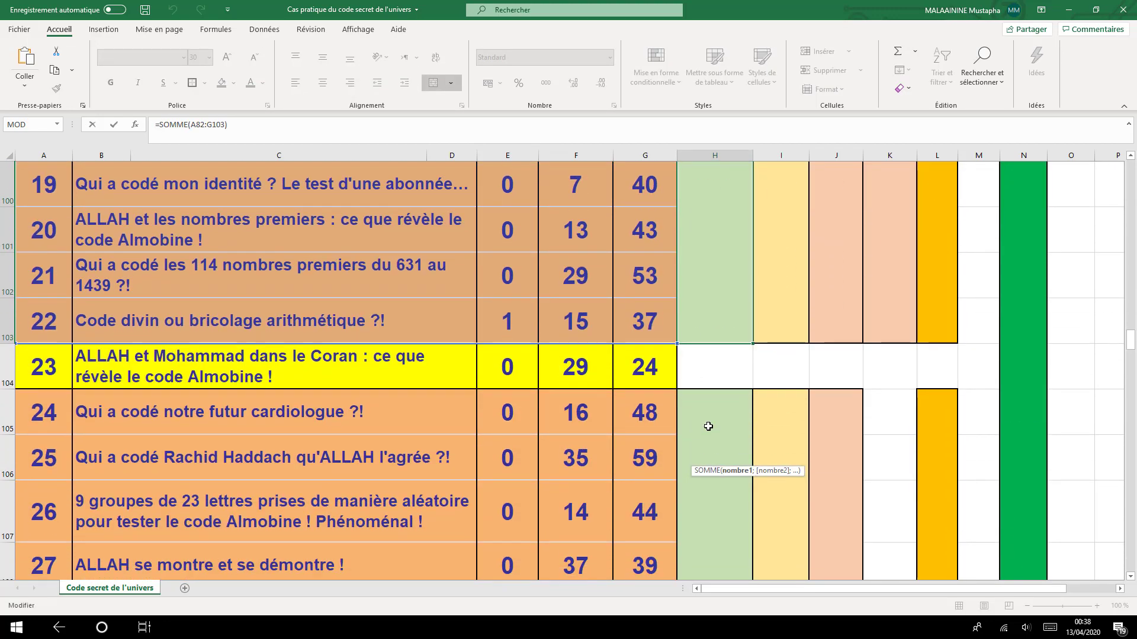
key(Return)
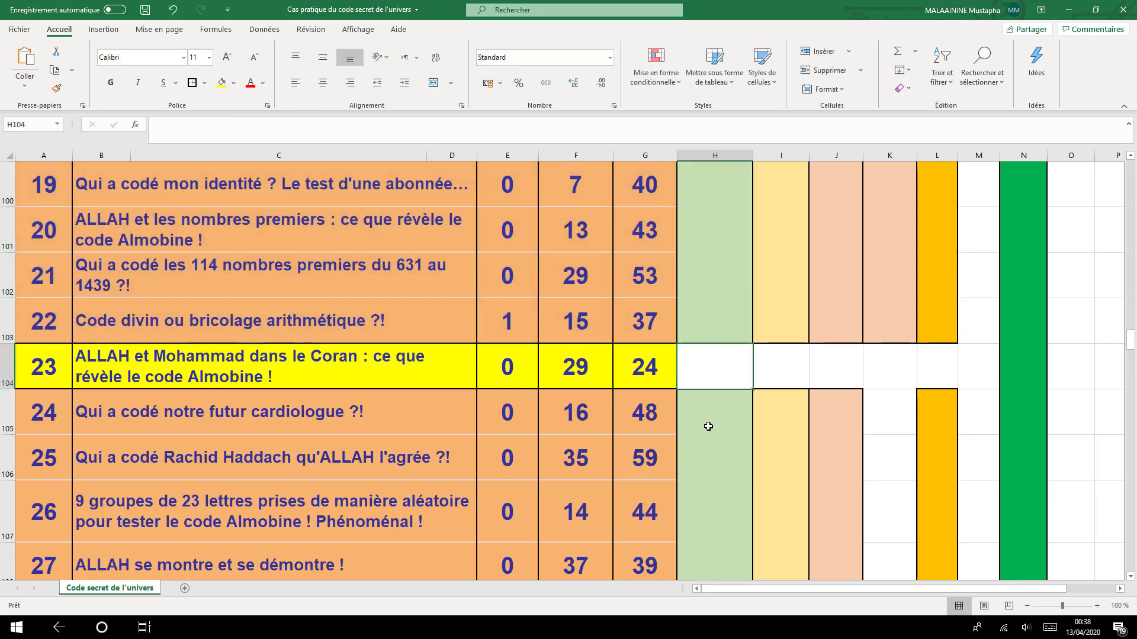
double_click(708, 427)
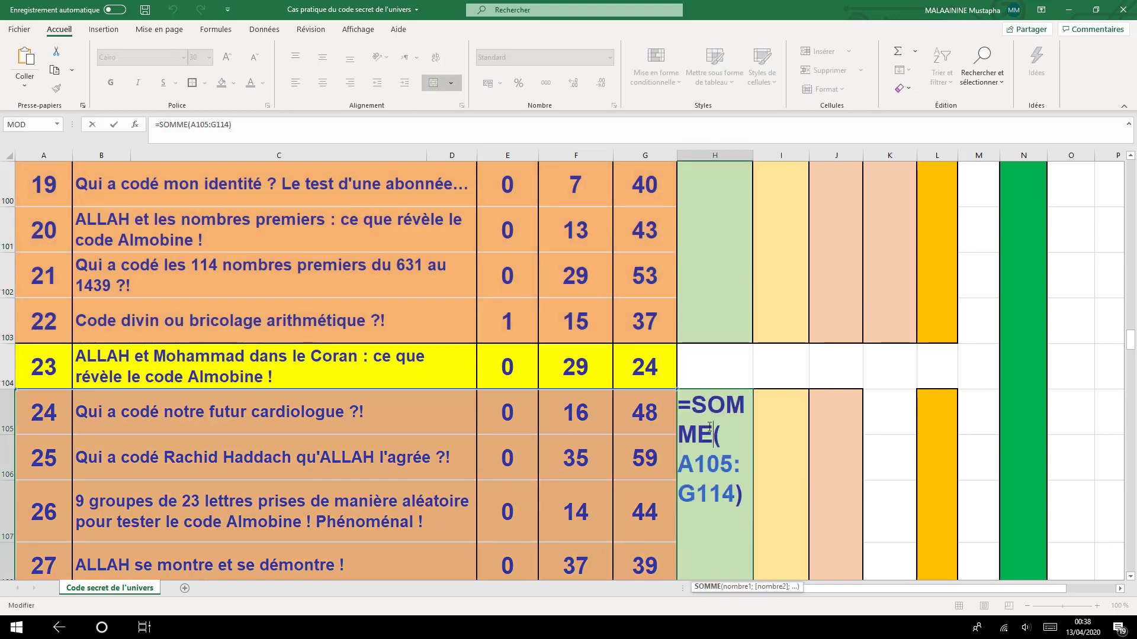
key(Return)
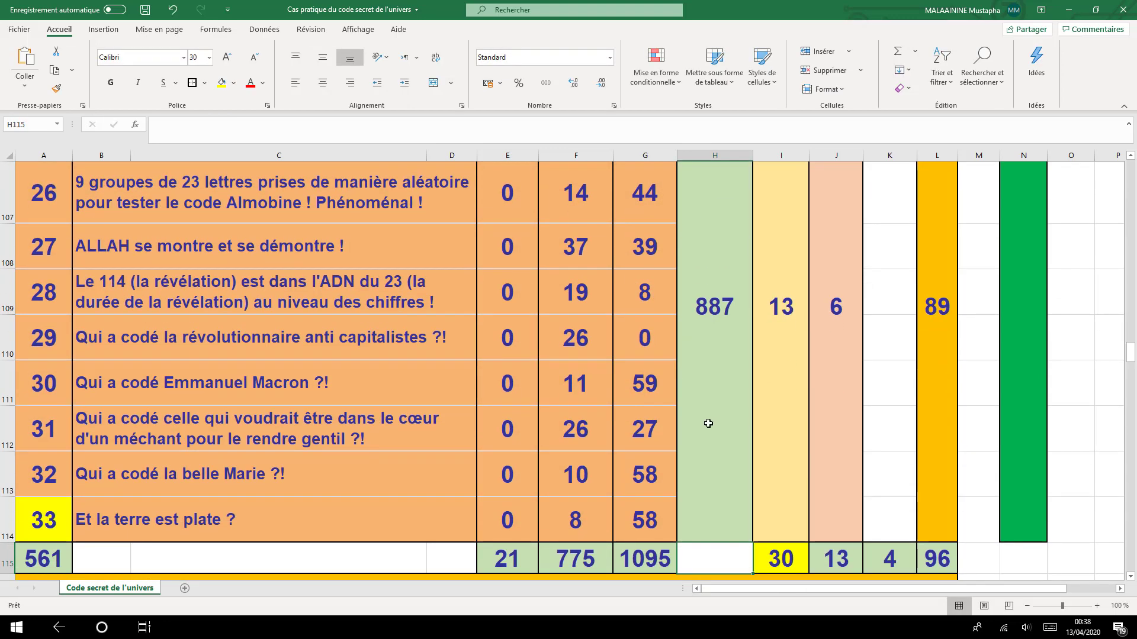
Check the Mod 23 header in I81 and the MOD formula for videos 1 to 22 in I82
scroll(709, 424, up, 9)
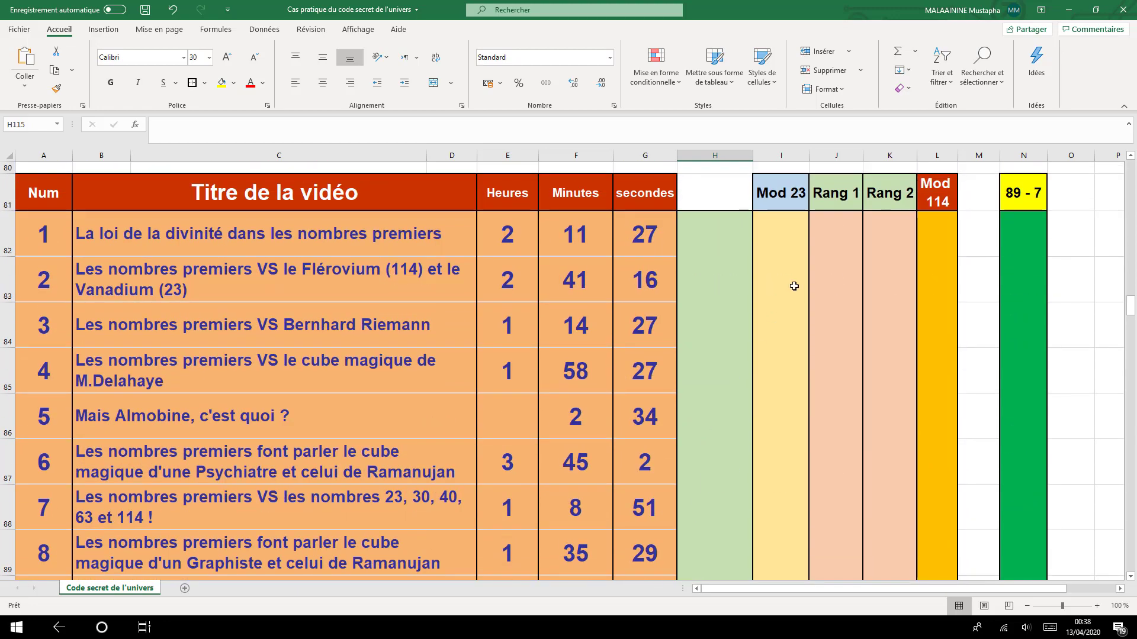
click(790, 222)
key(Up)
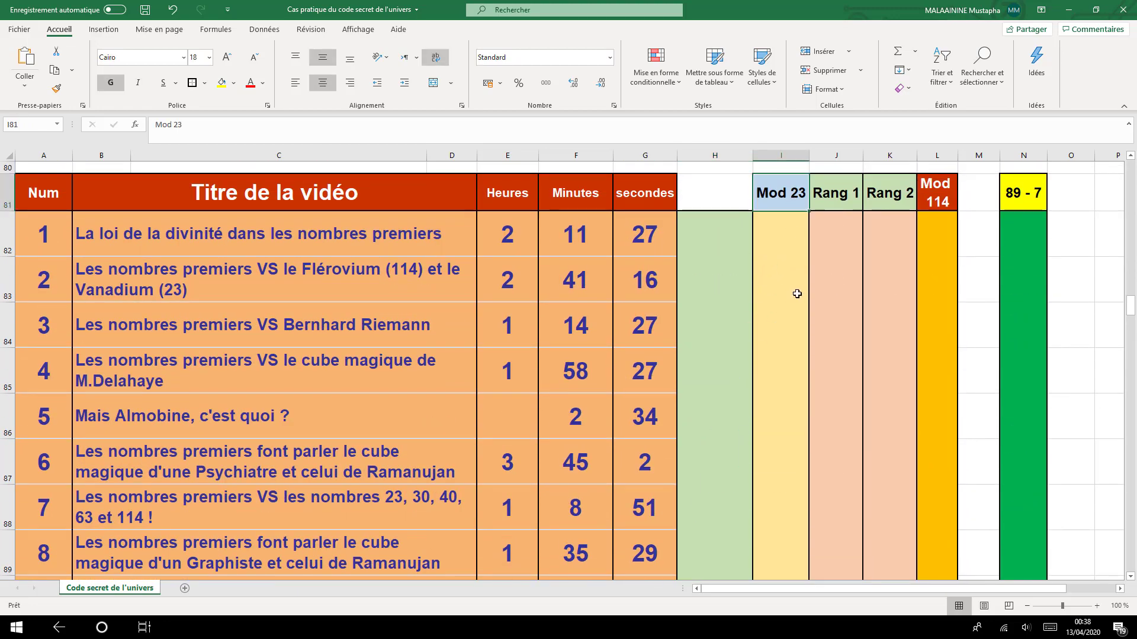
scroll(794, 292, down, 4)
click(794, 257)
scroll(790, 267, up, 3)
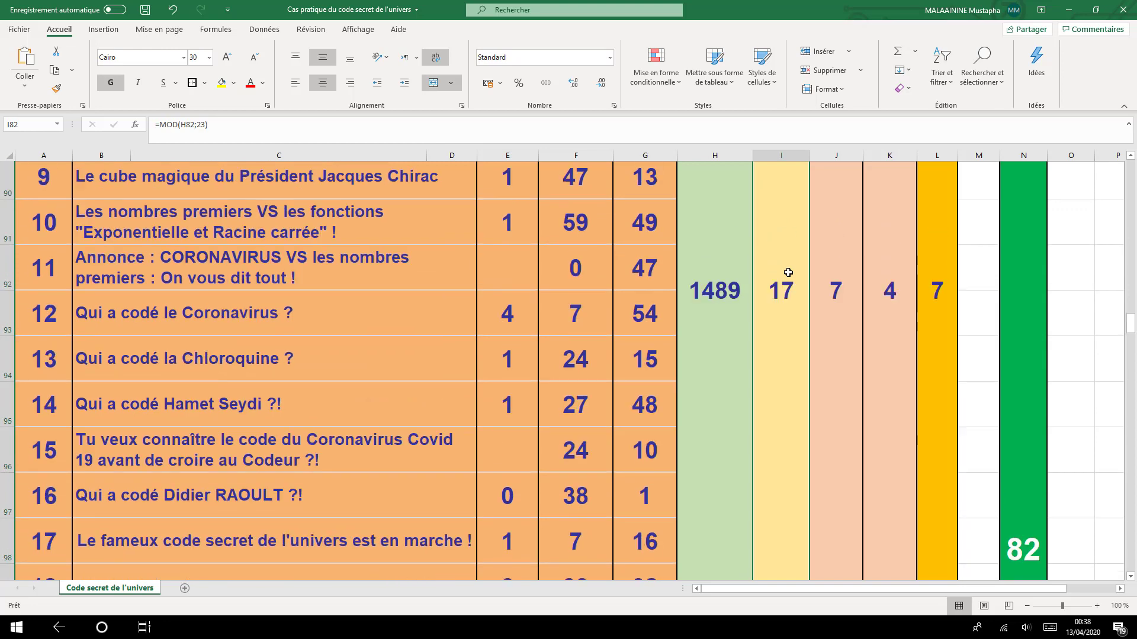
Check the Rang 1 and Rang 2 cells of the first video group (J82 and K82)
scroll(788, 273, up, 1)
click(827, 312)
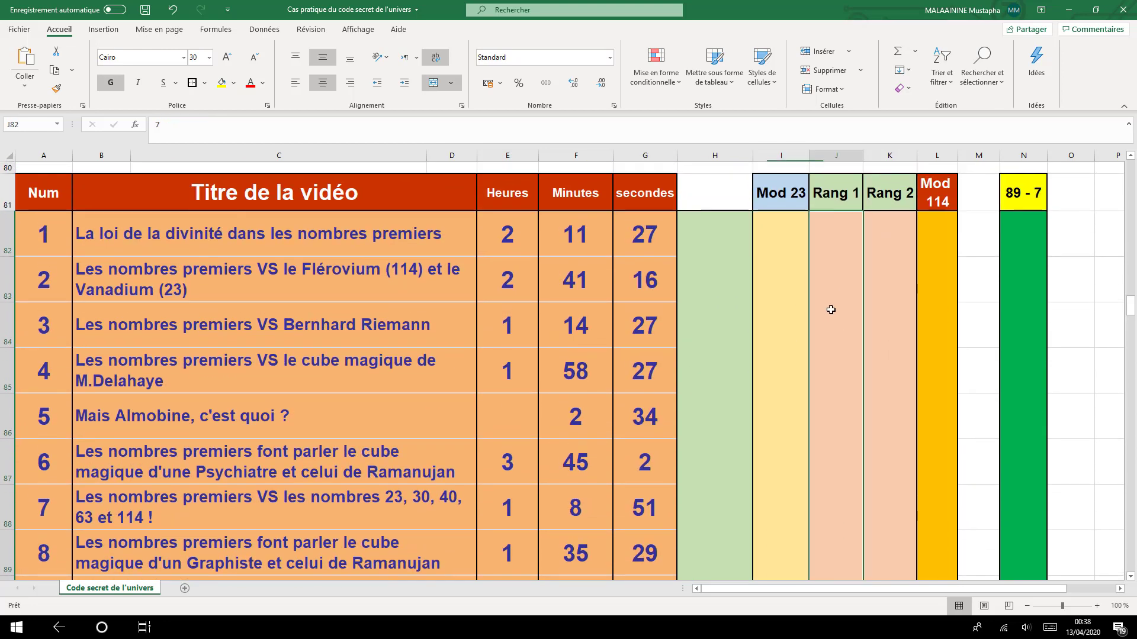
scroll(832, 310, down, 1)
scroll(831, 310, down, 1)
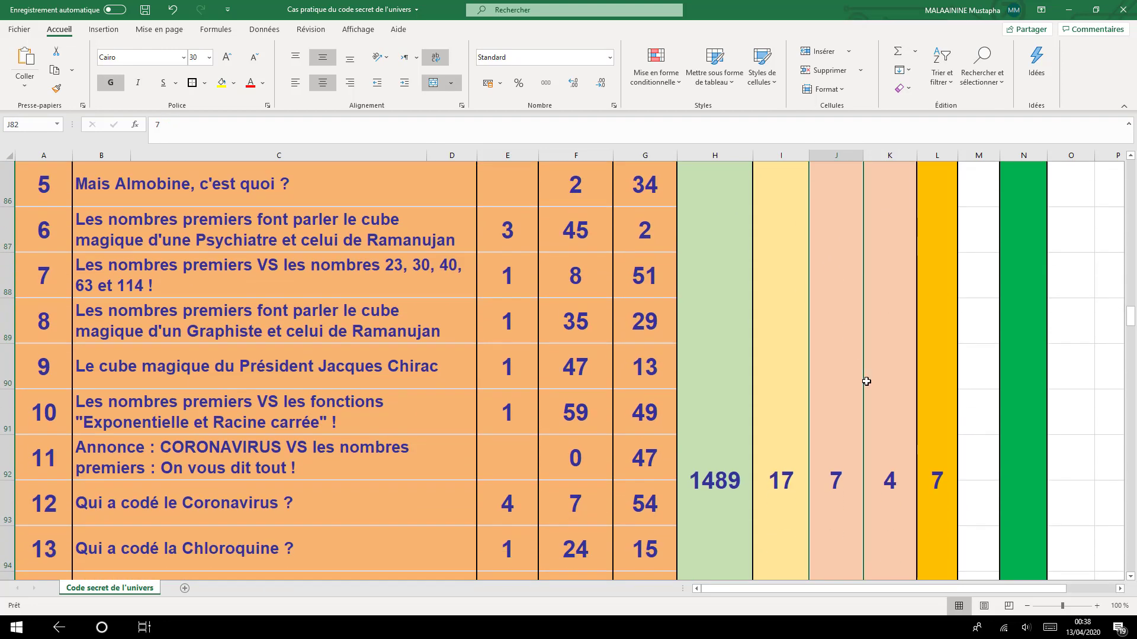
click(886, 408)
Check the first group's total in H82 and its Mod 114 formula in L82
click(743, 449)
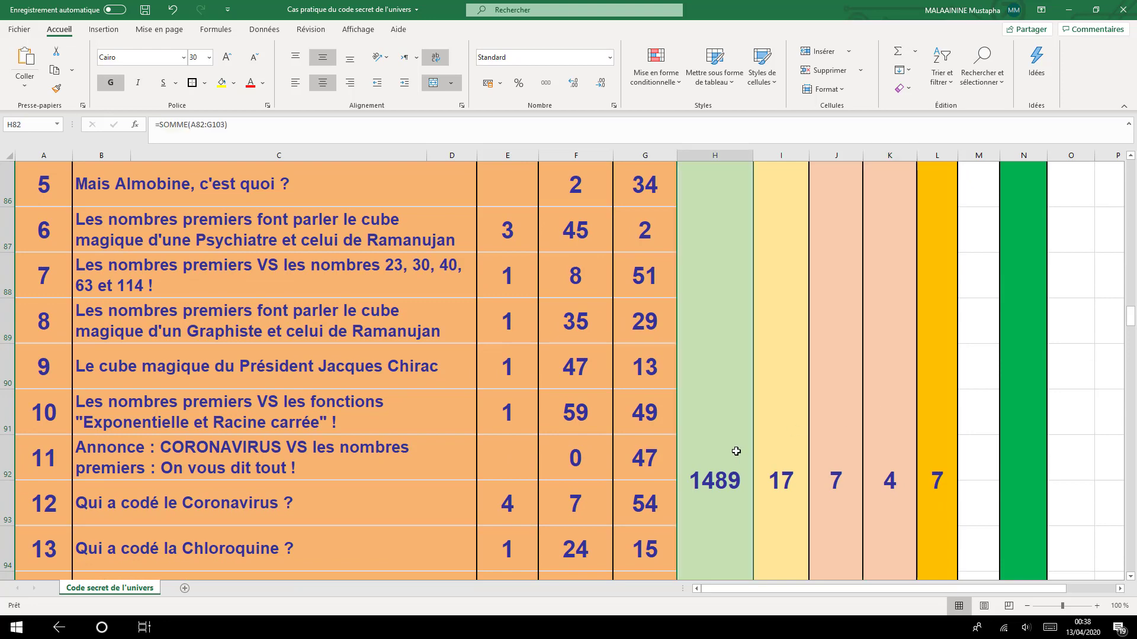
scroll(945, 456, up, 3)
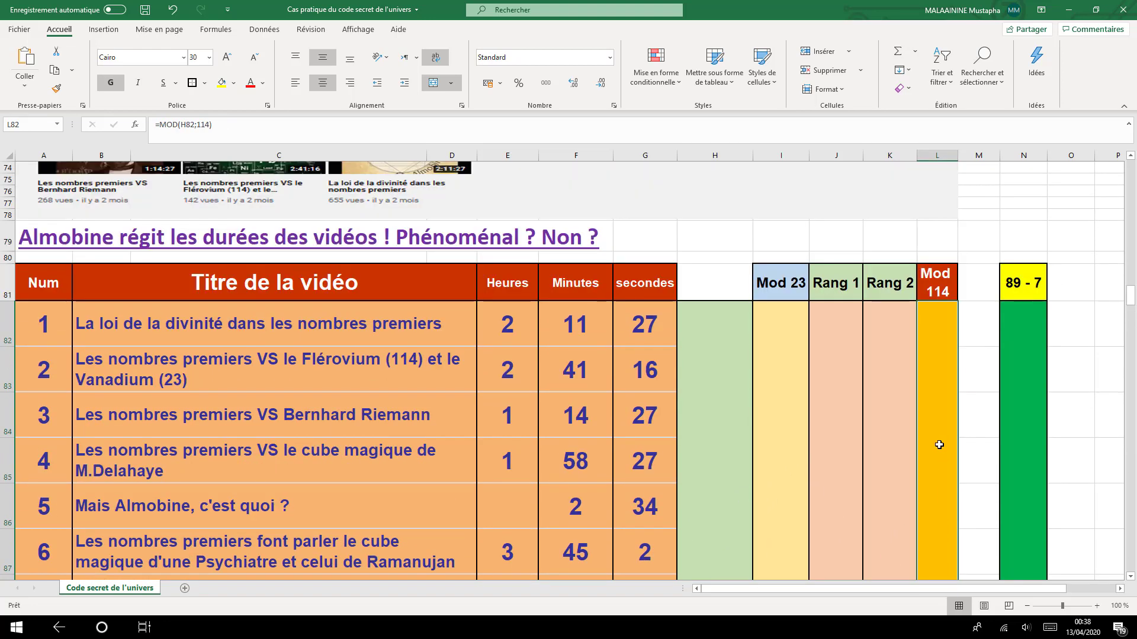
scroll(937, 319, down, 4)
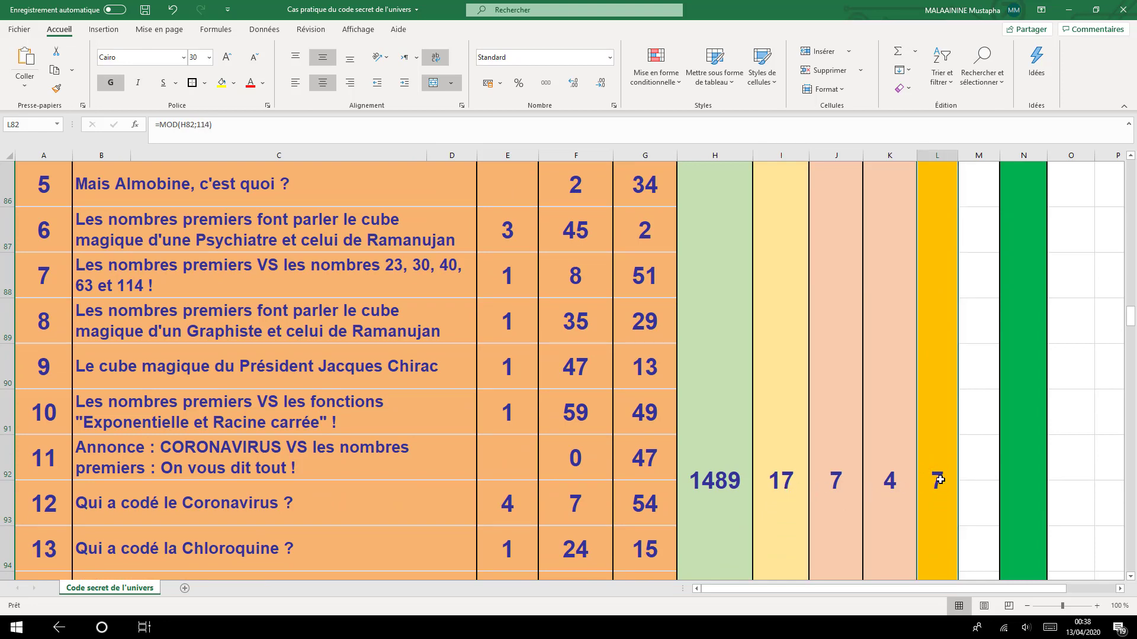
Inspect the total, Mod 23, Rang 1 and Mod 114 cells of videos 24 to 33 in H105, I105, J105 and L105
scroll(940, 480, down, 6)
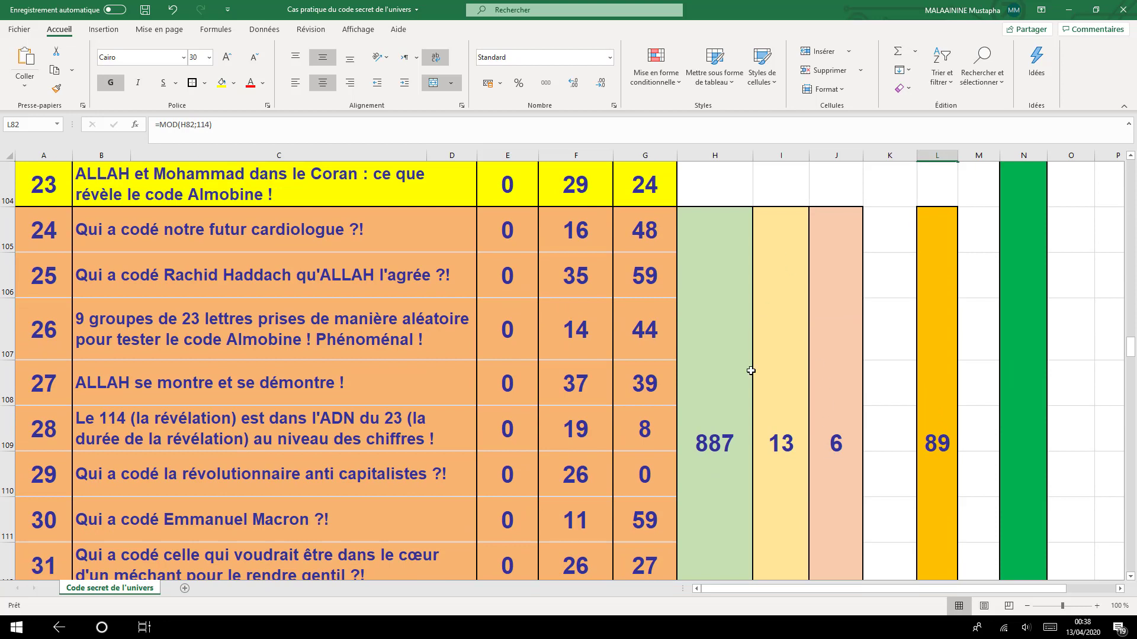
click(718, 449)
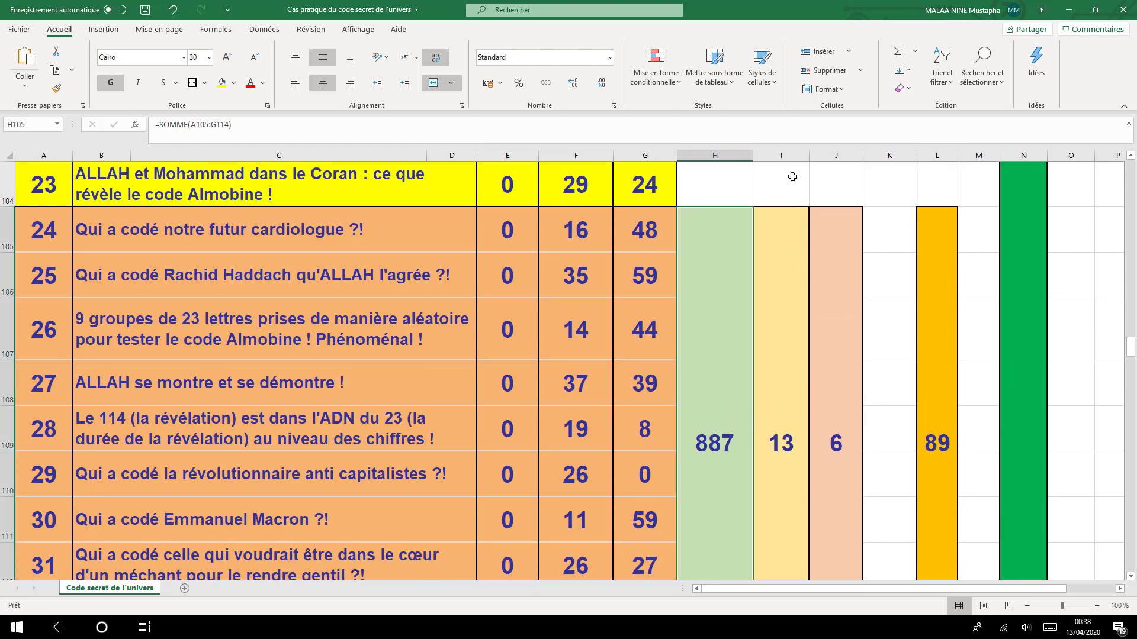
click(774, 446)
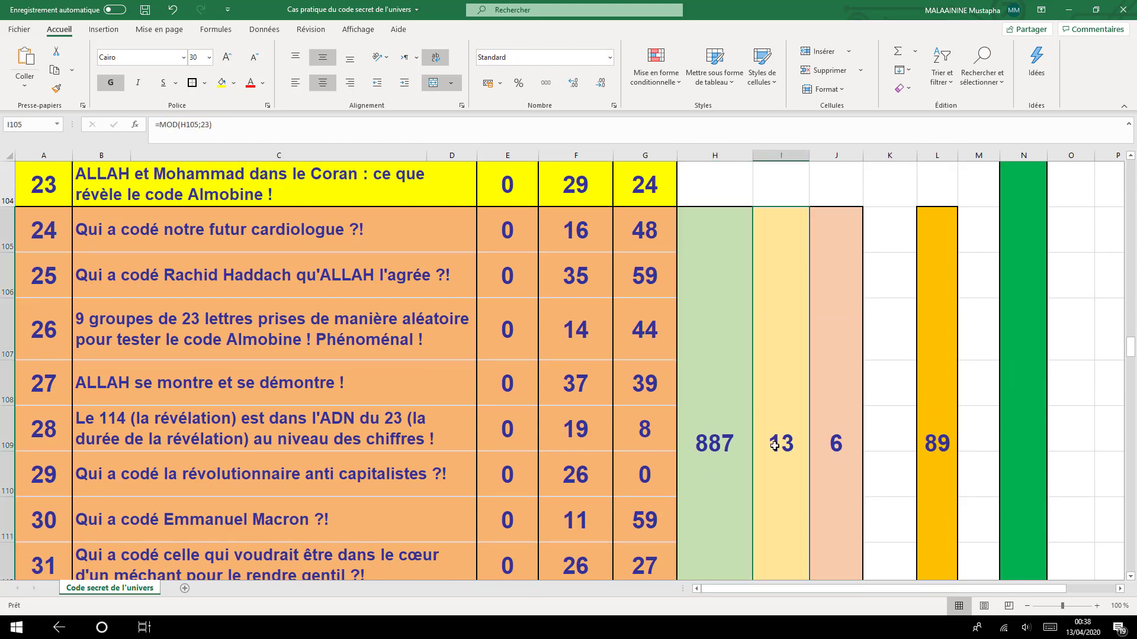
click(842, 456)
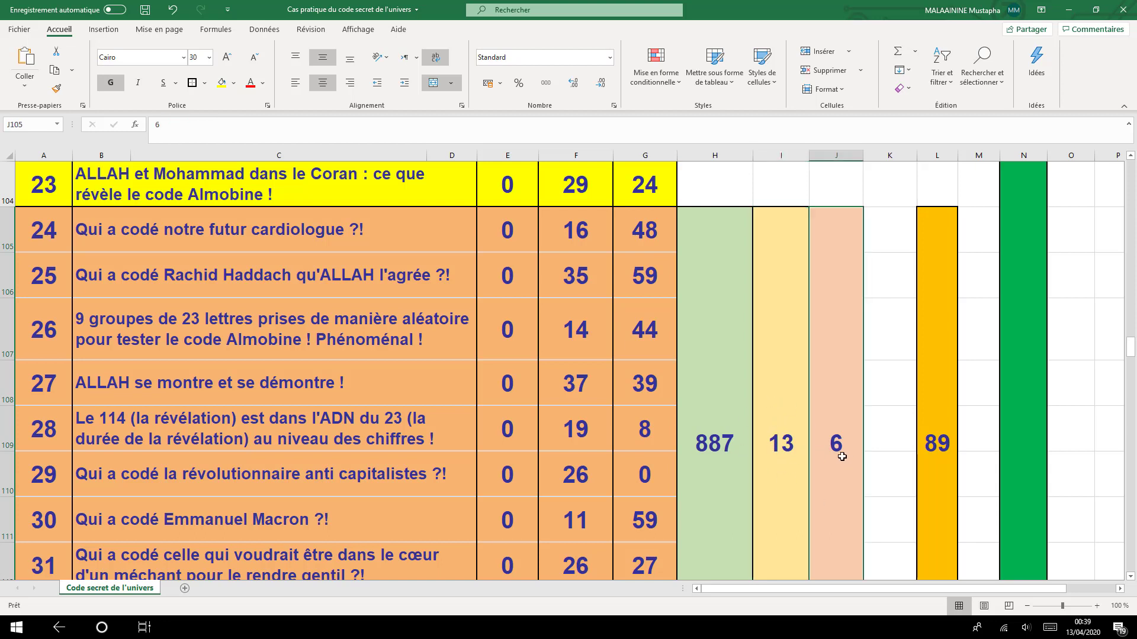
click(948, 432)
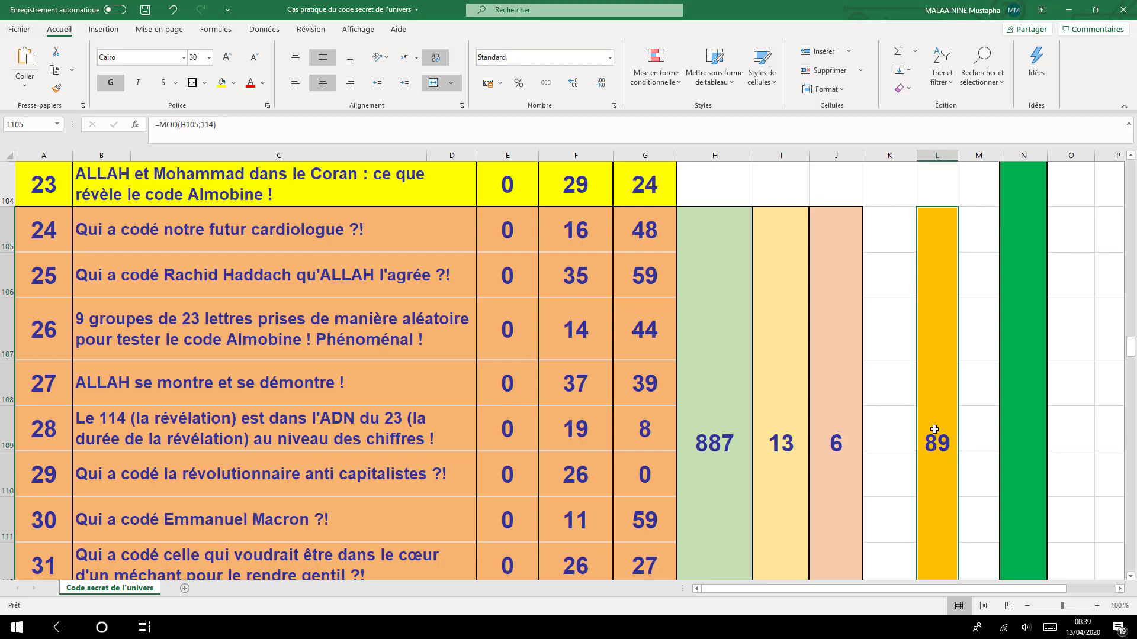
Compare the second group's Mod 114 result with the first group's in L82, and check the Mod 114 and 89 - 7 headers
scroll(934, 429, up, 6)
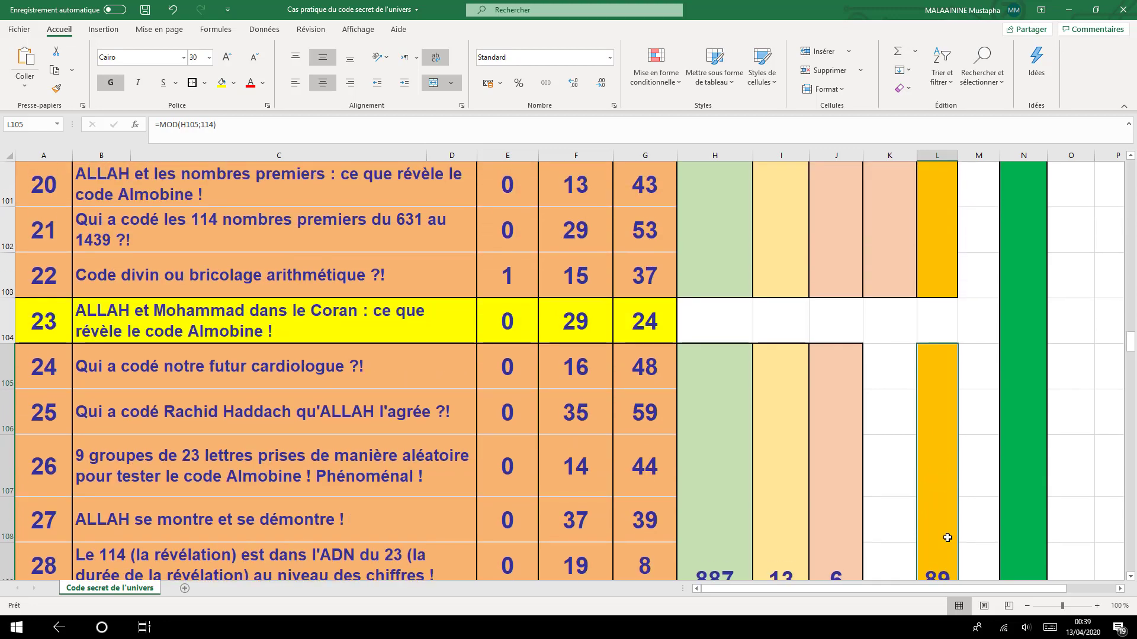
scroll(939, 509, up, 1)
click(937, 481)
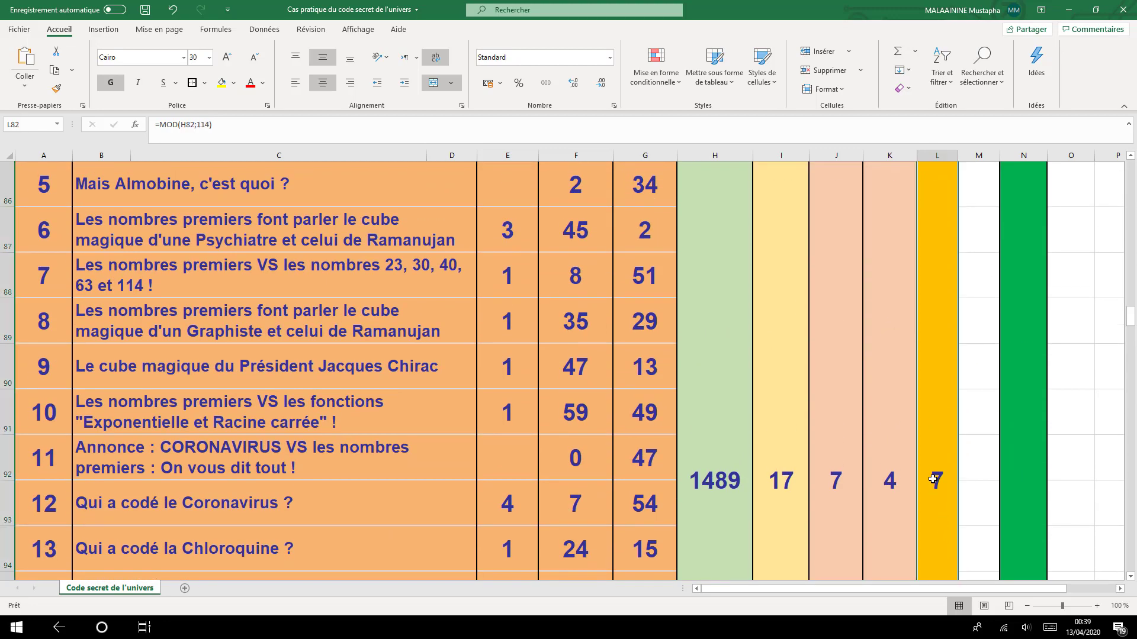
scroll(937, 479, up, 3)
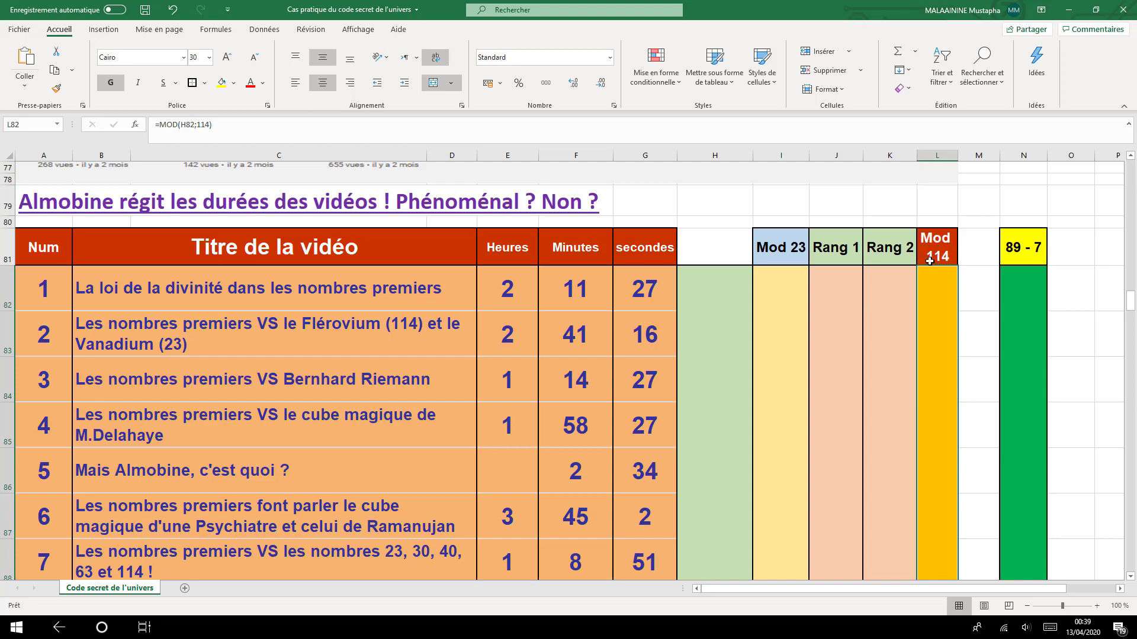
Inspect the difference formula in N82 and video 23's number and minutes cells in A104 and F104
scroll(979, 317, down, 6)
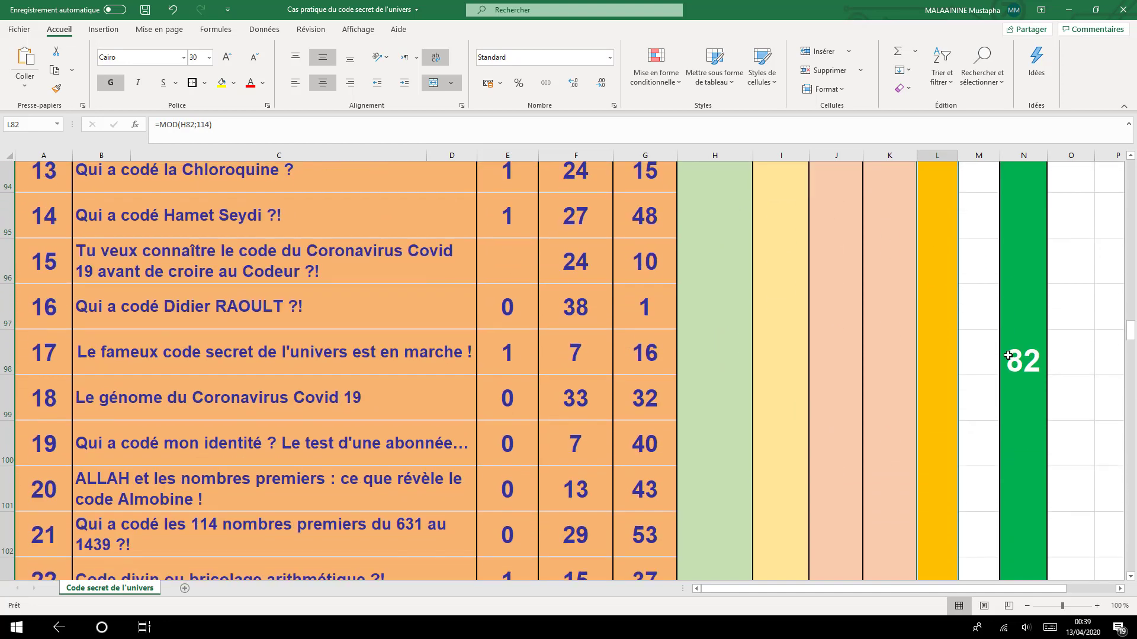
click(1020, 384)
scroll(1021, 385, down, 1)
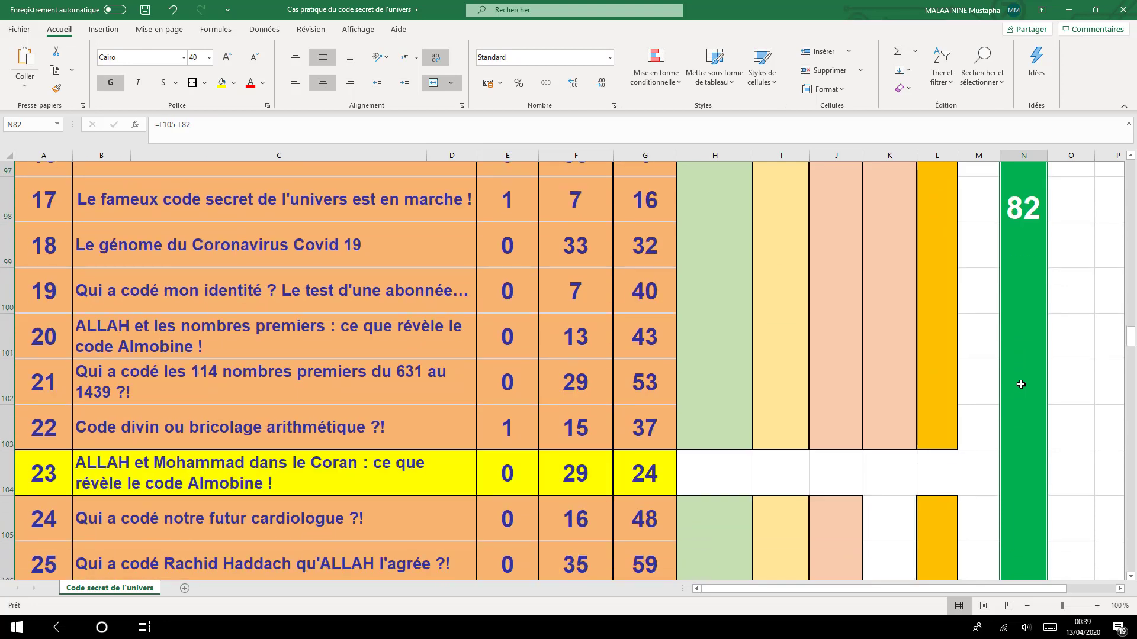
click(57, 451)
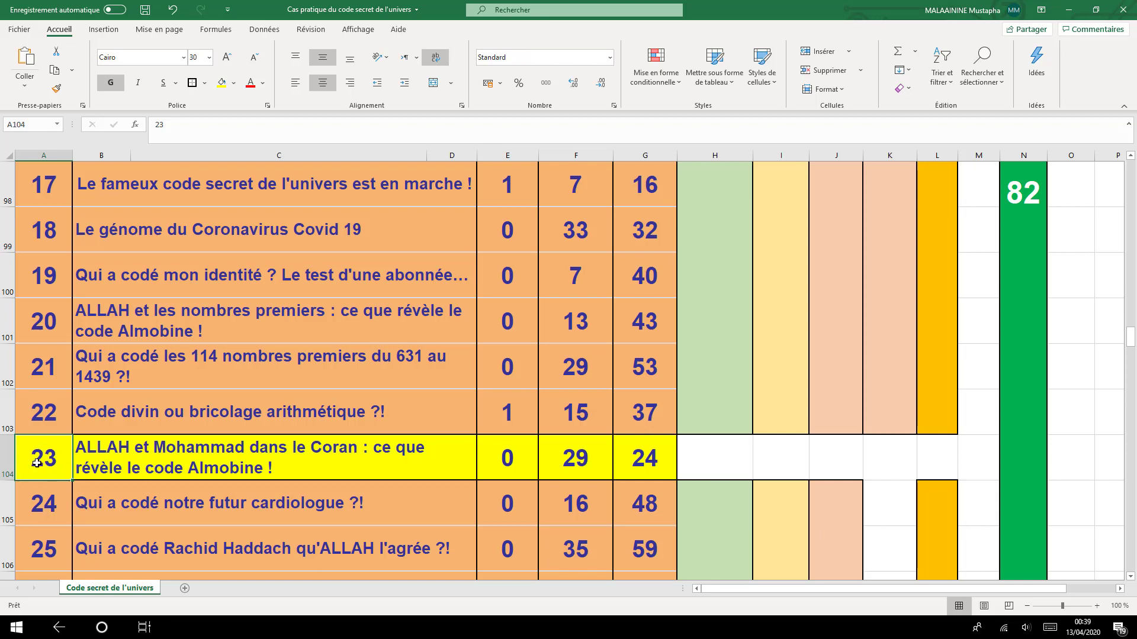
click(1029, 251)
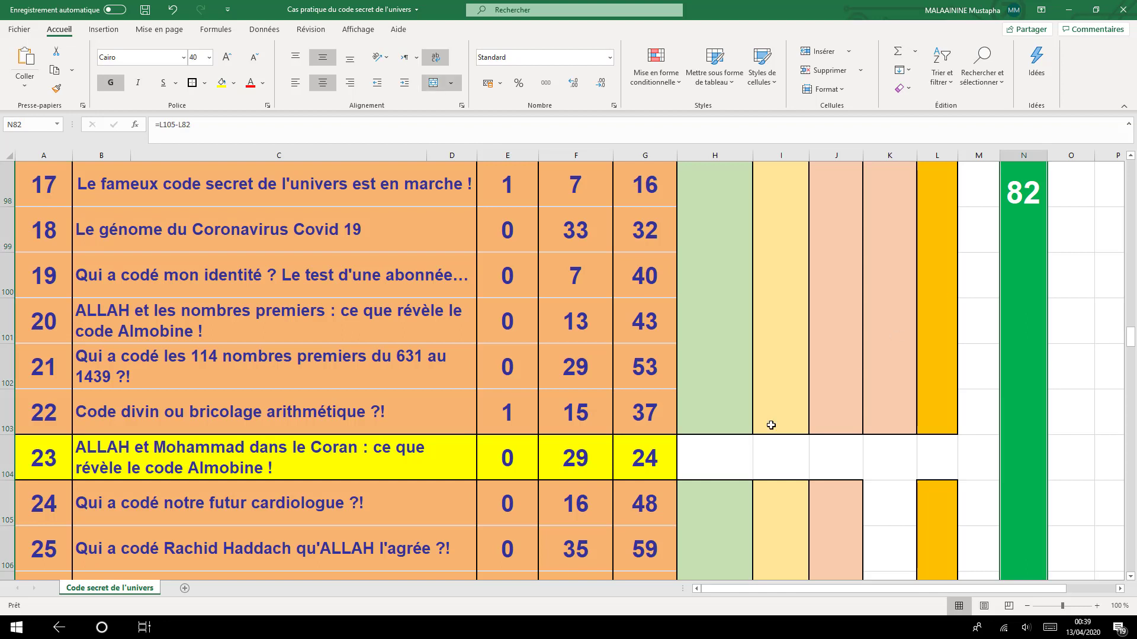
click(587, 470)
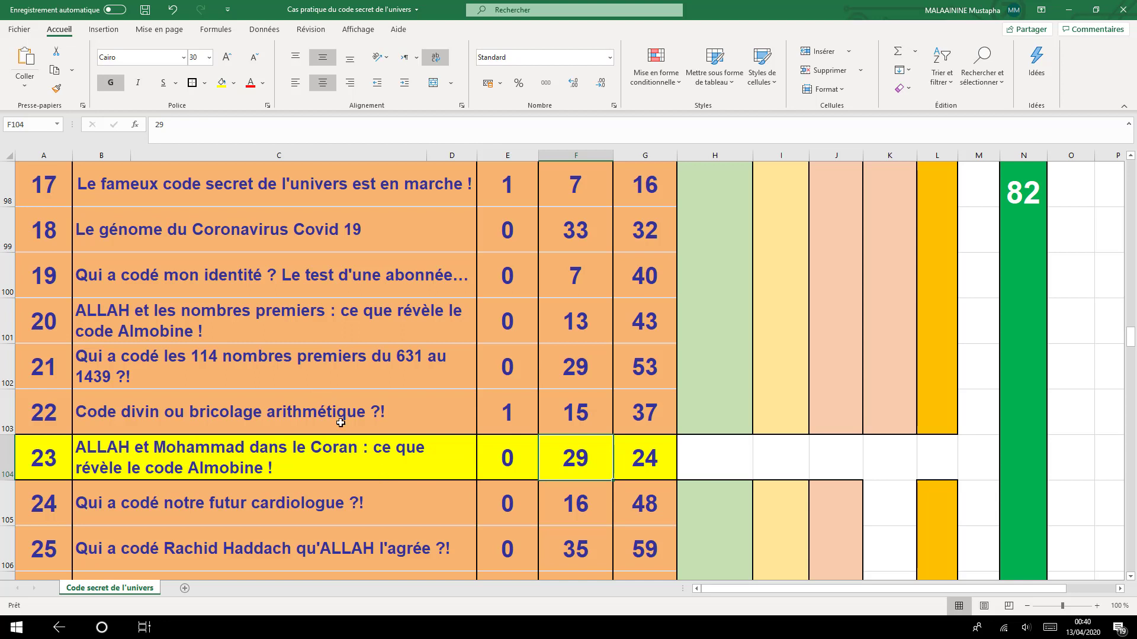
click(20, 457)
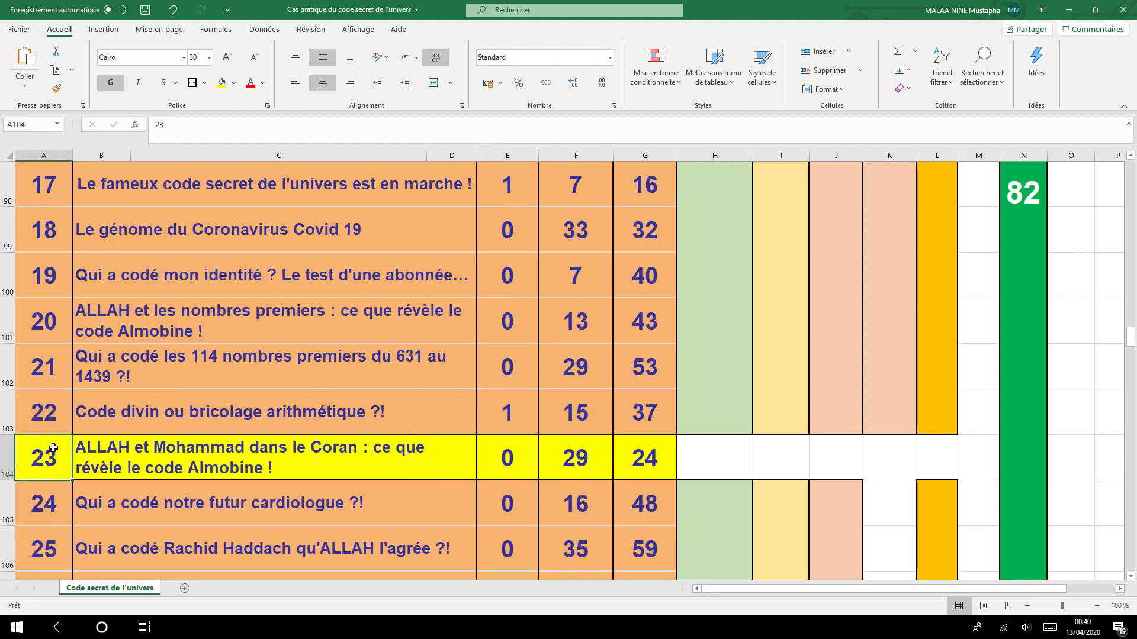
Compare video 2's title in B83 with video 23's title and number in B104 and A104, and recheck N82
scroll(181, 474, up, 7)
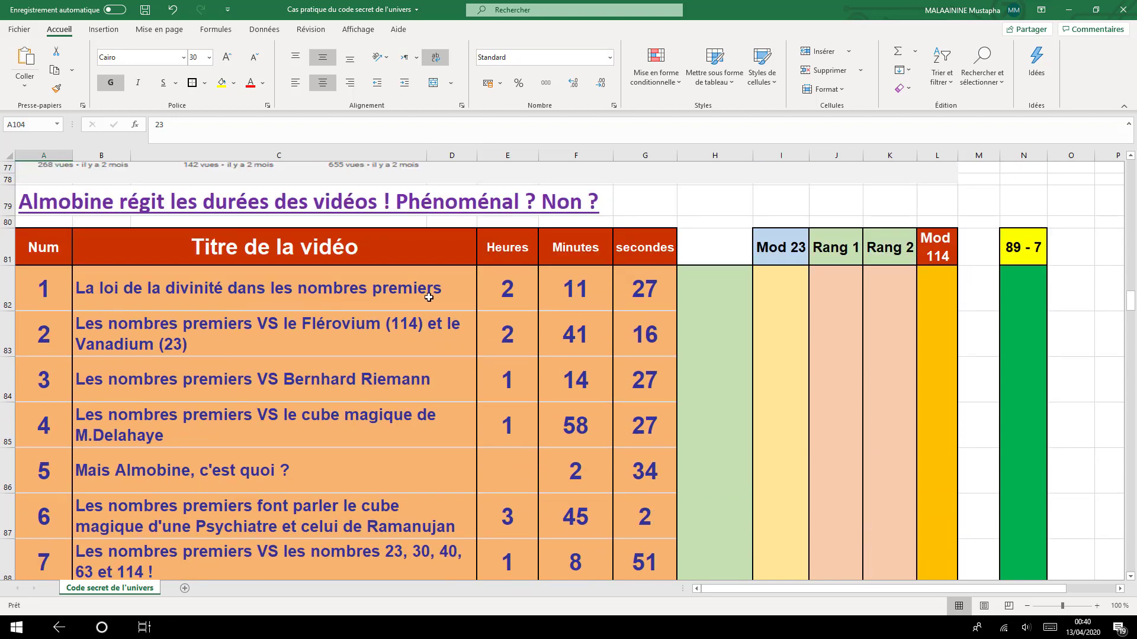
click(179, 325)
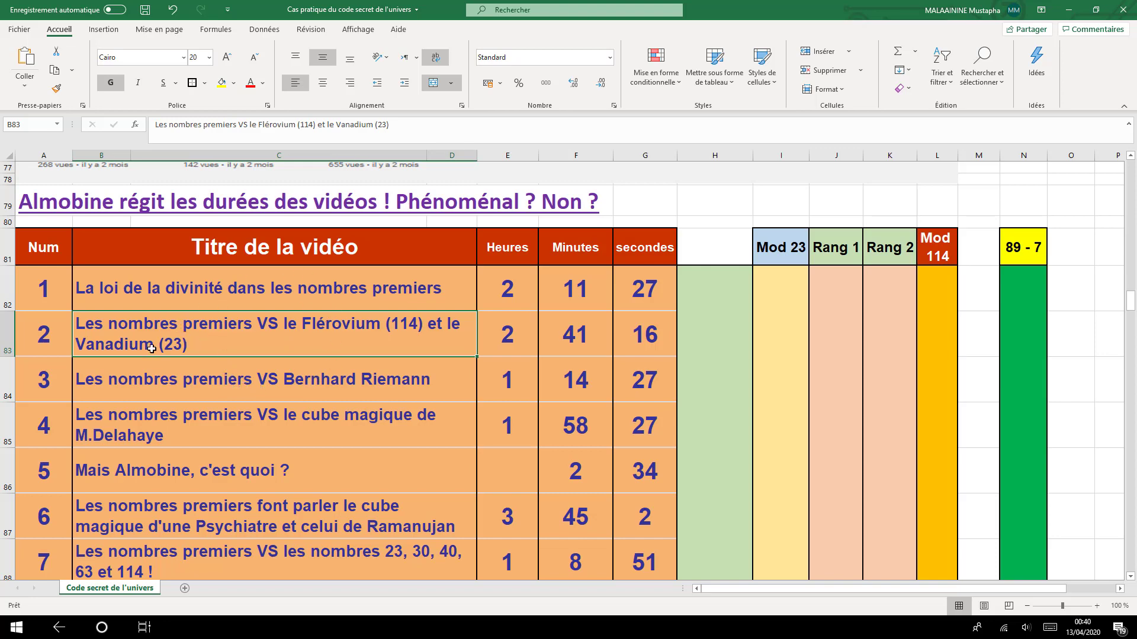
scroll(449, 424, down, 5)
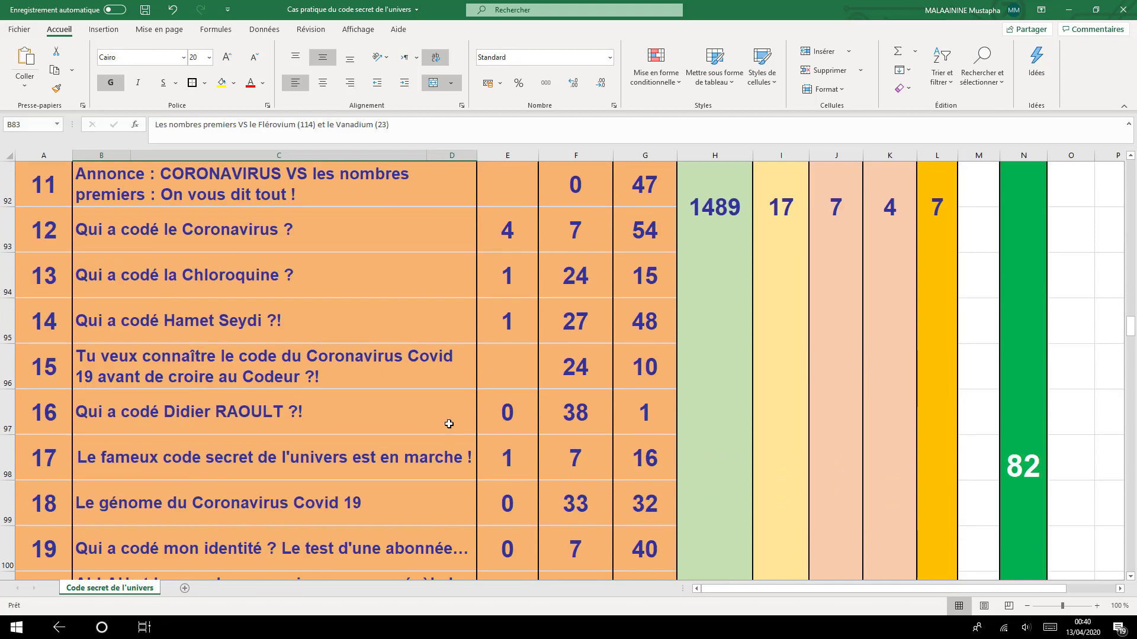
scroll(448, 424, down, 3)
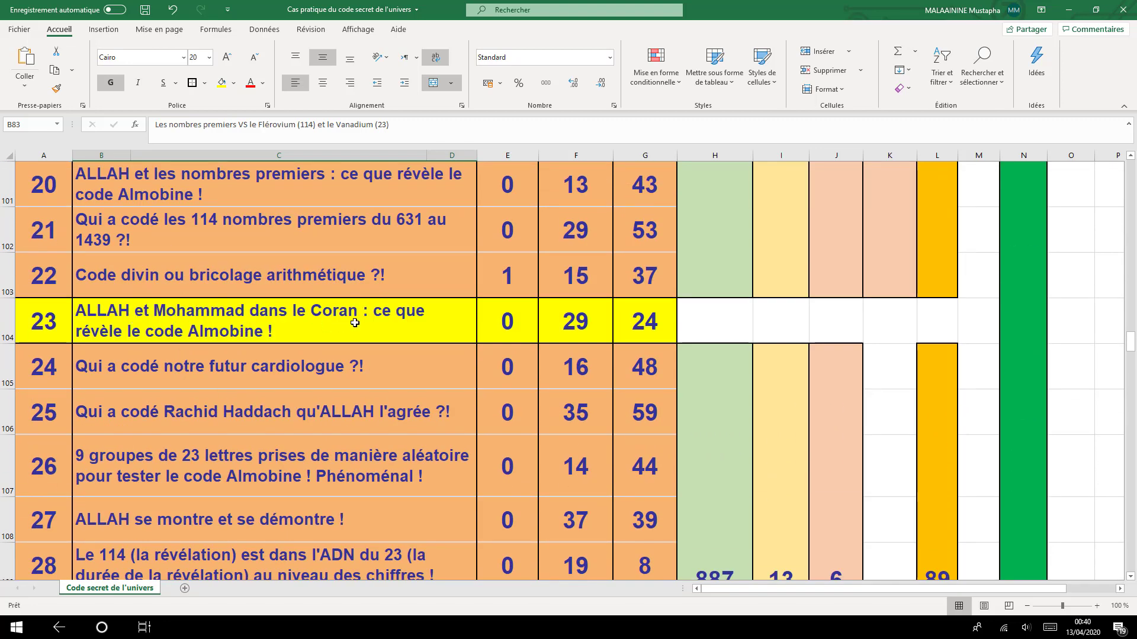
click(135, 309)
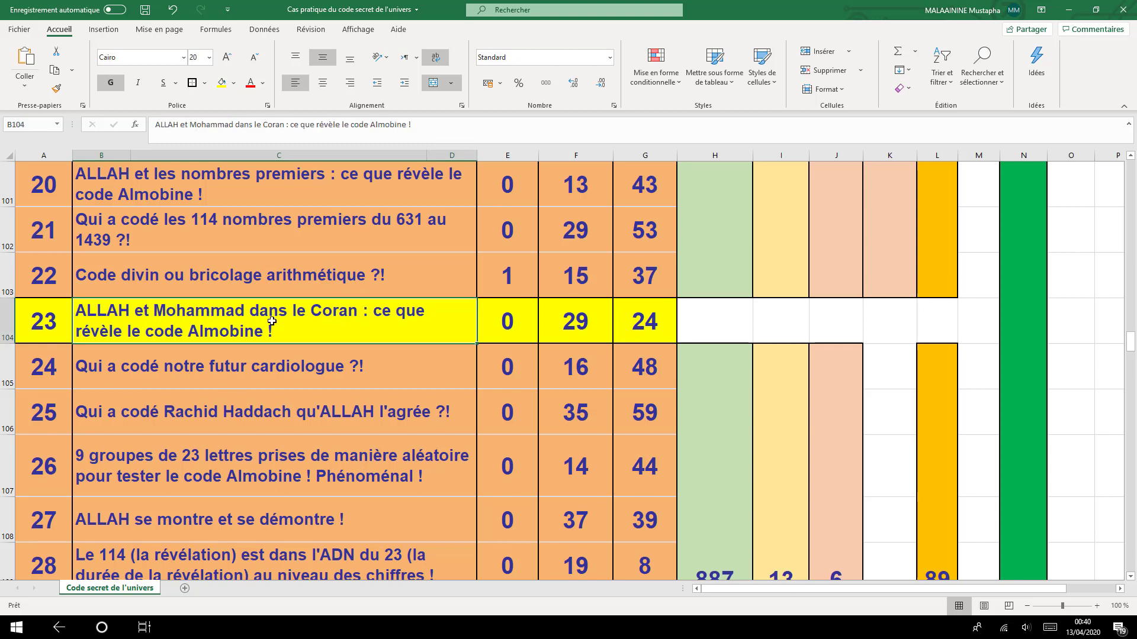
click(54, 318)
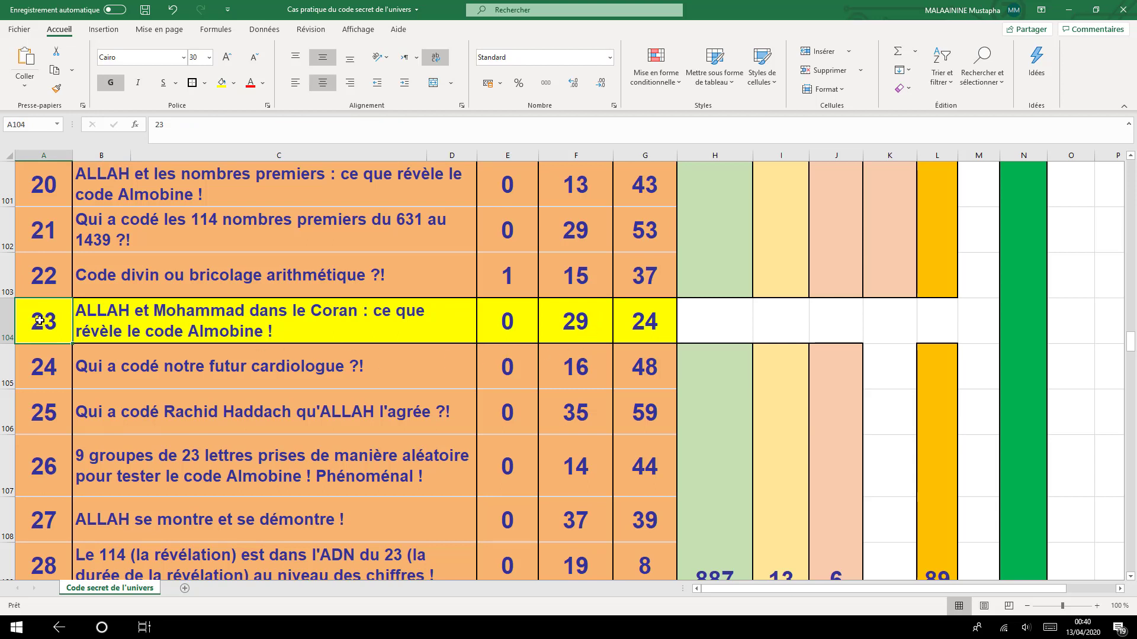
double_click(39, 320)
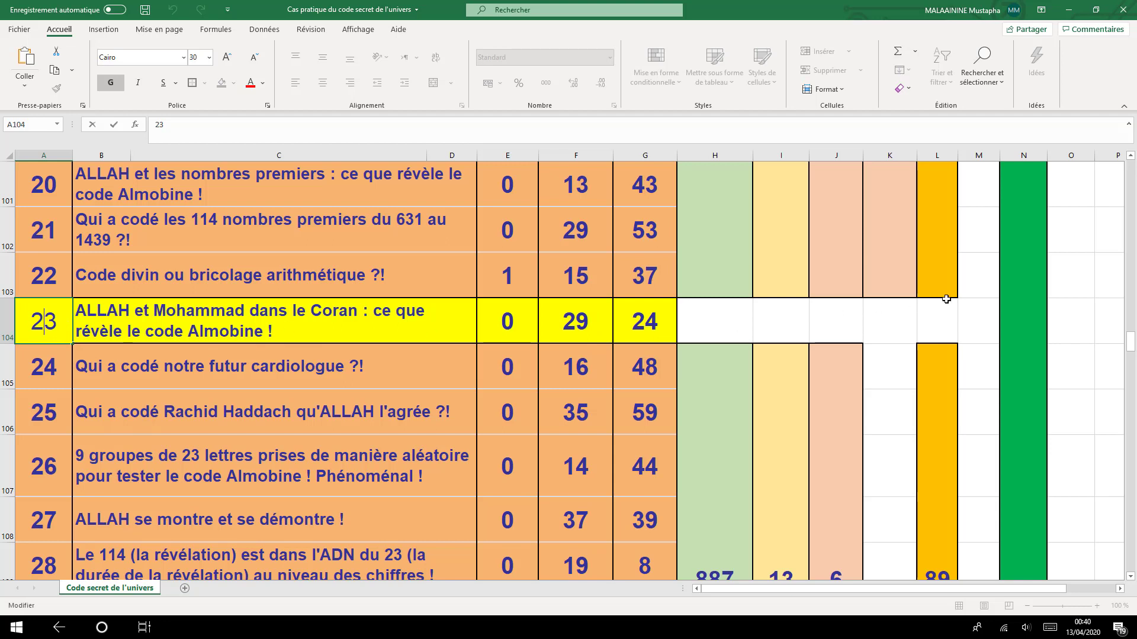
click(1033, 293)
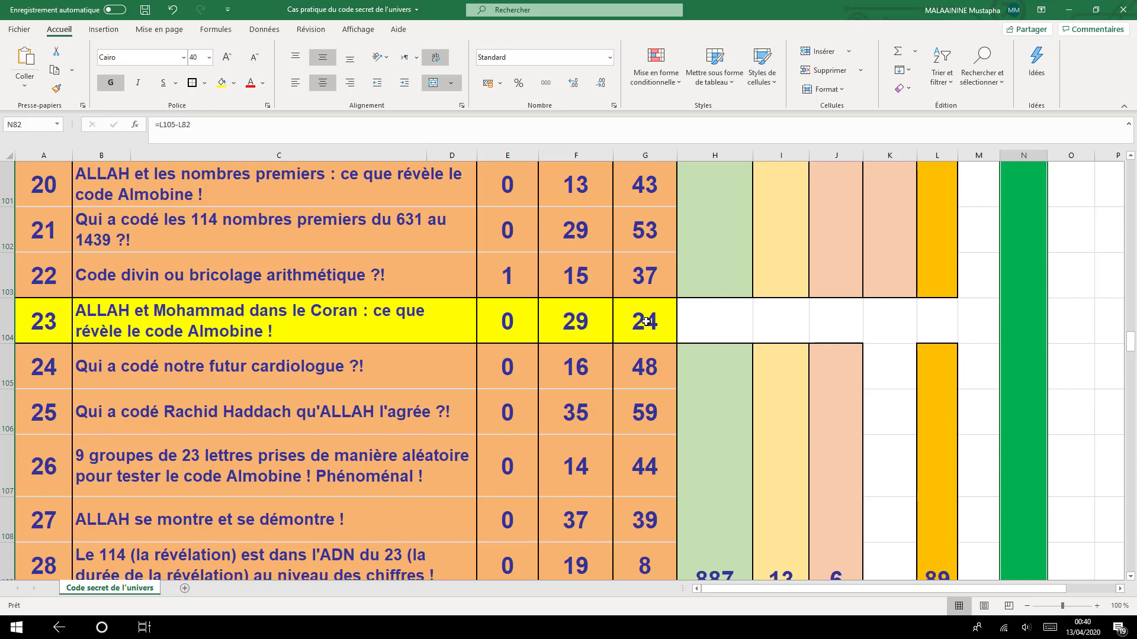
Enter the formula =F104+10+G104 in H104 to add 10 to video 23's minutes and seconds
click(704, 320)
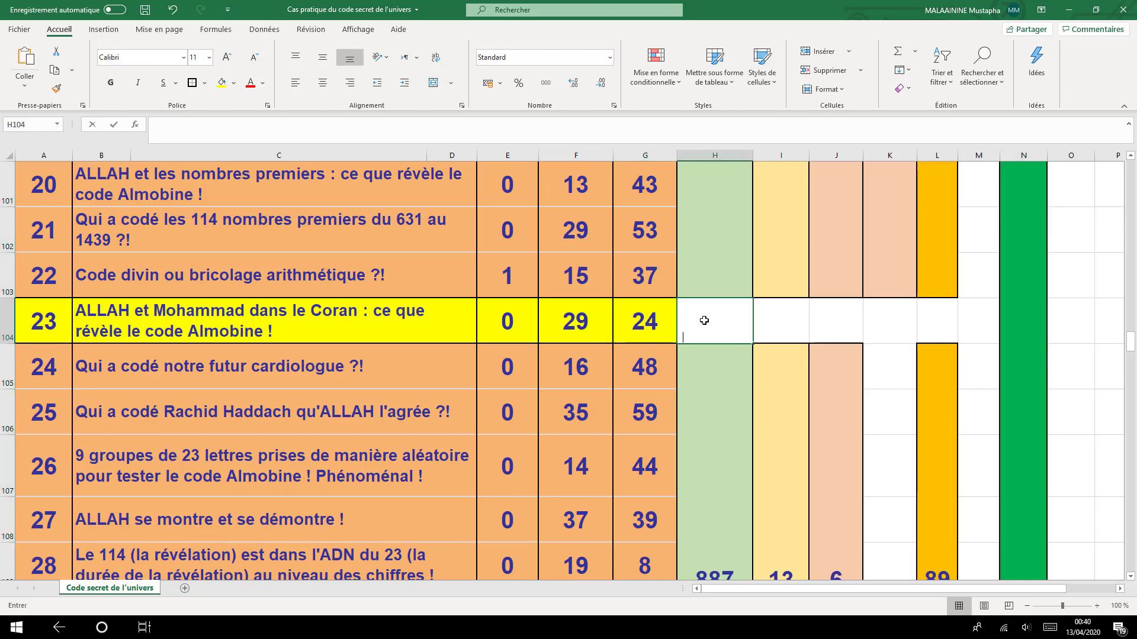
text(=)
click(574, 322)
text(+)
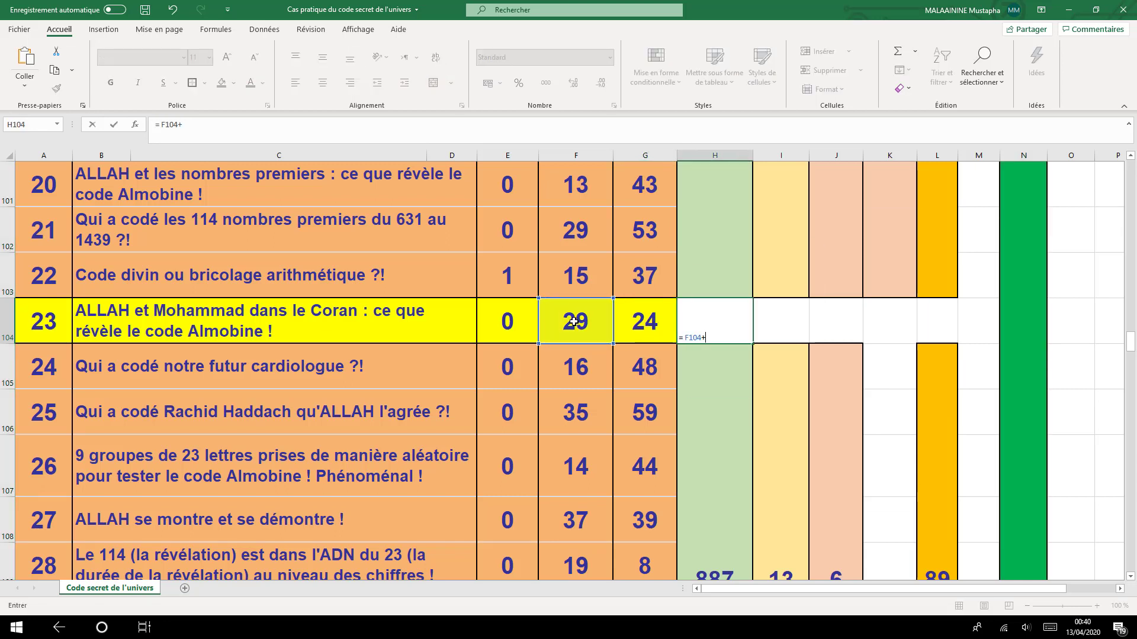
text(10+)
click(644, 321)
key(Return)
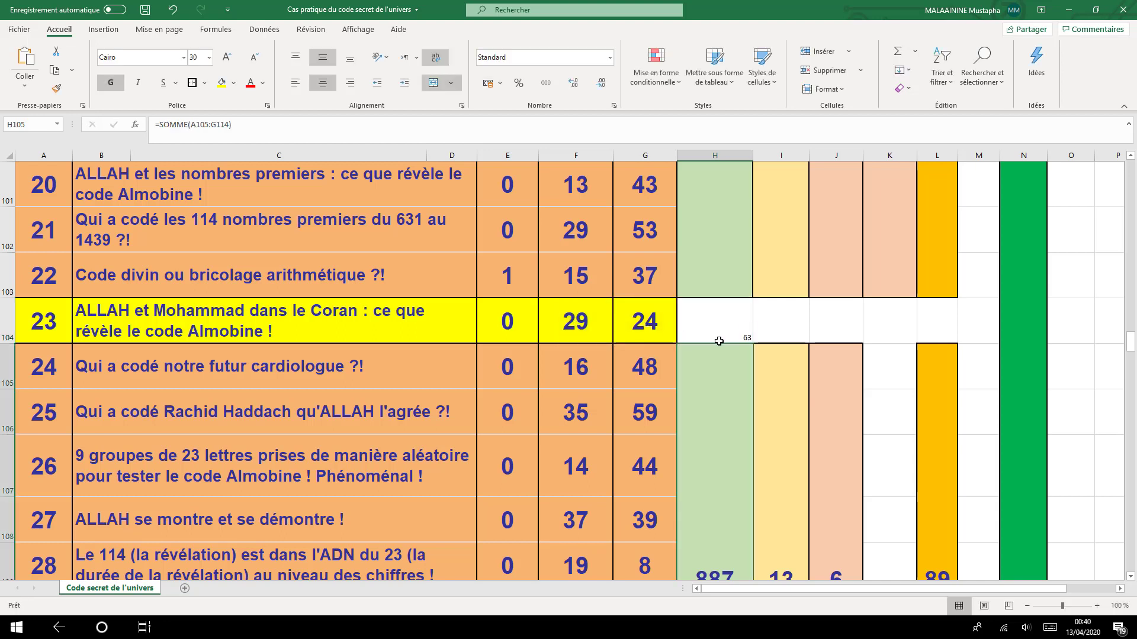
Review the trial sum in H104 against video 23's number in A104, and clear H104
click(719, 339)
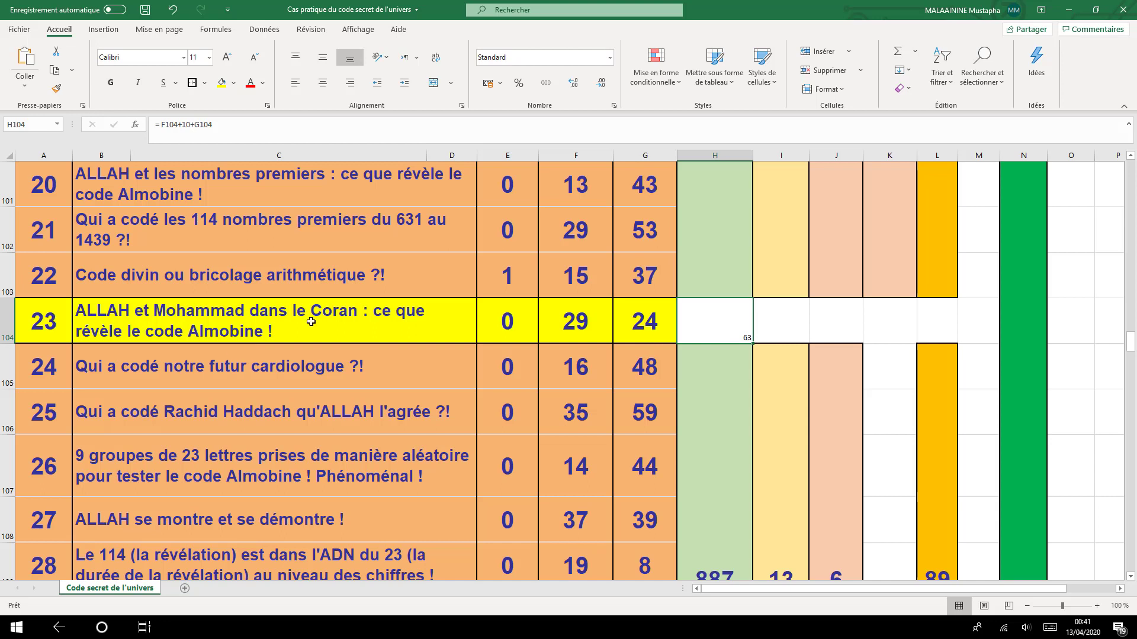
click(21, 324)
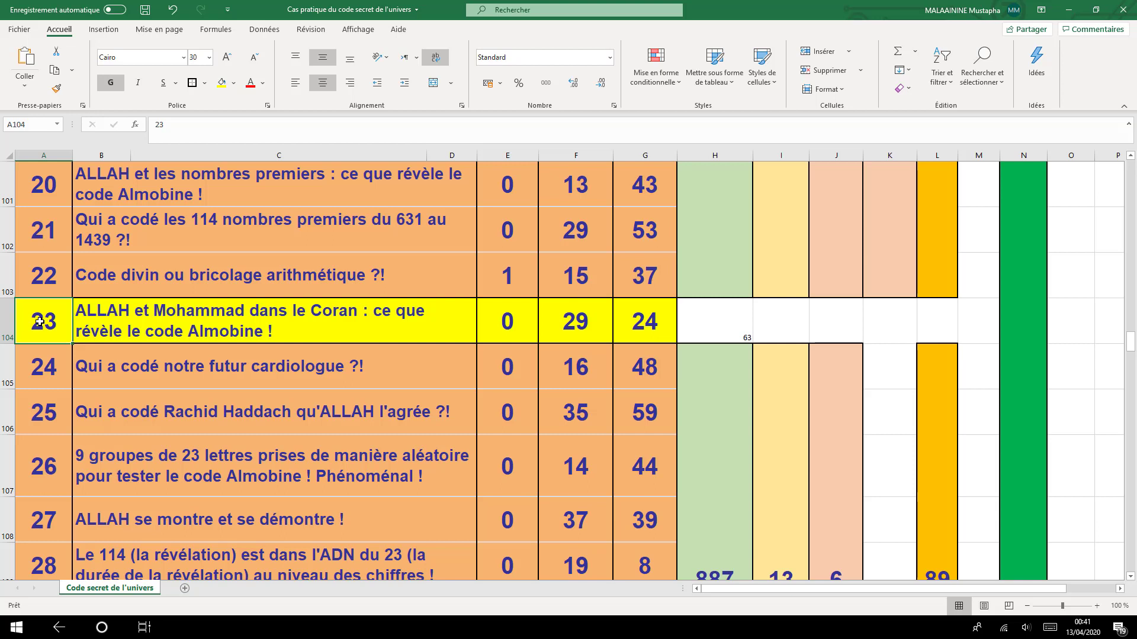
click(707, 330)
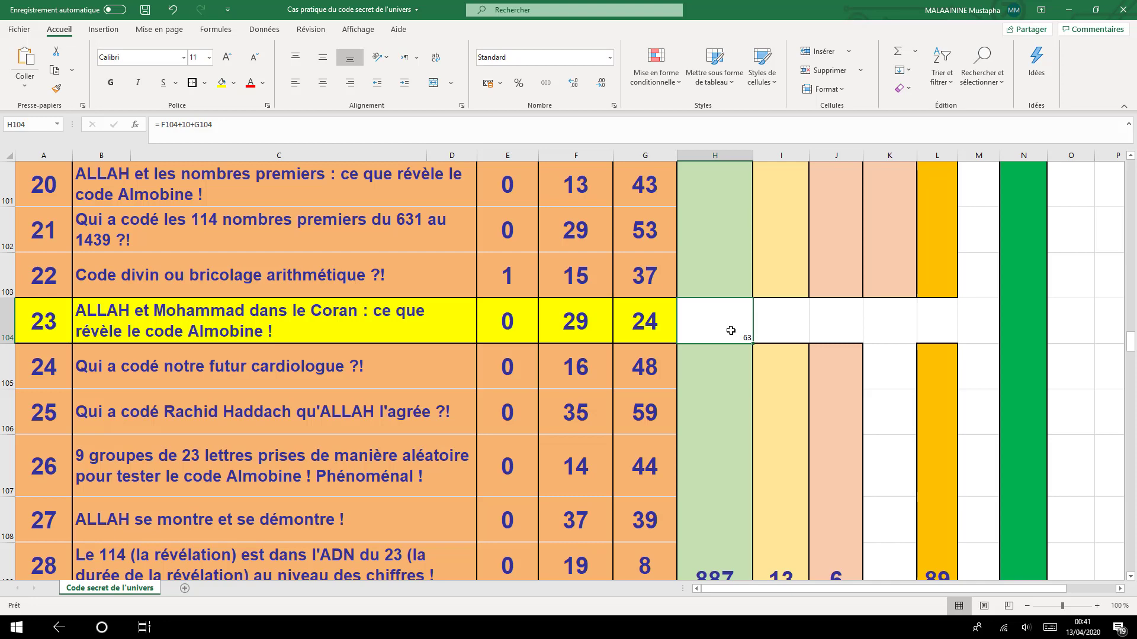
key(Delete)
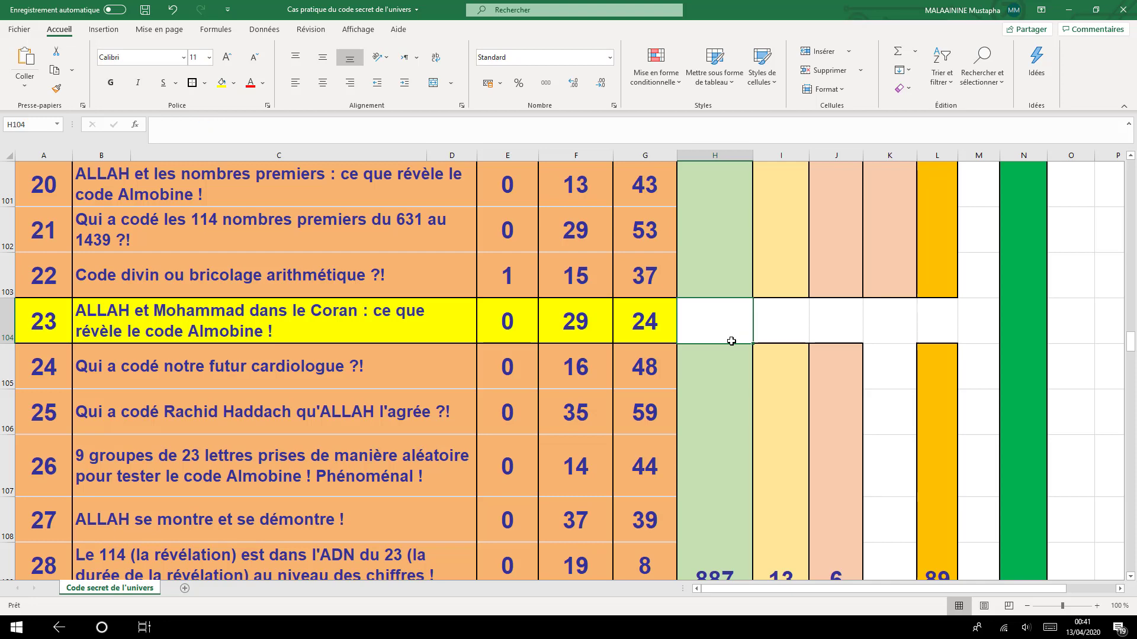
Check the ranges summed by the Num and Heures totals in A115 and E115, leaving the formulas unchanged
scroll(727, 353, down, 2)
scroll(722, 352, down, 1)
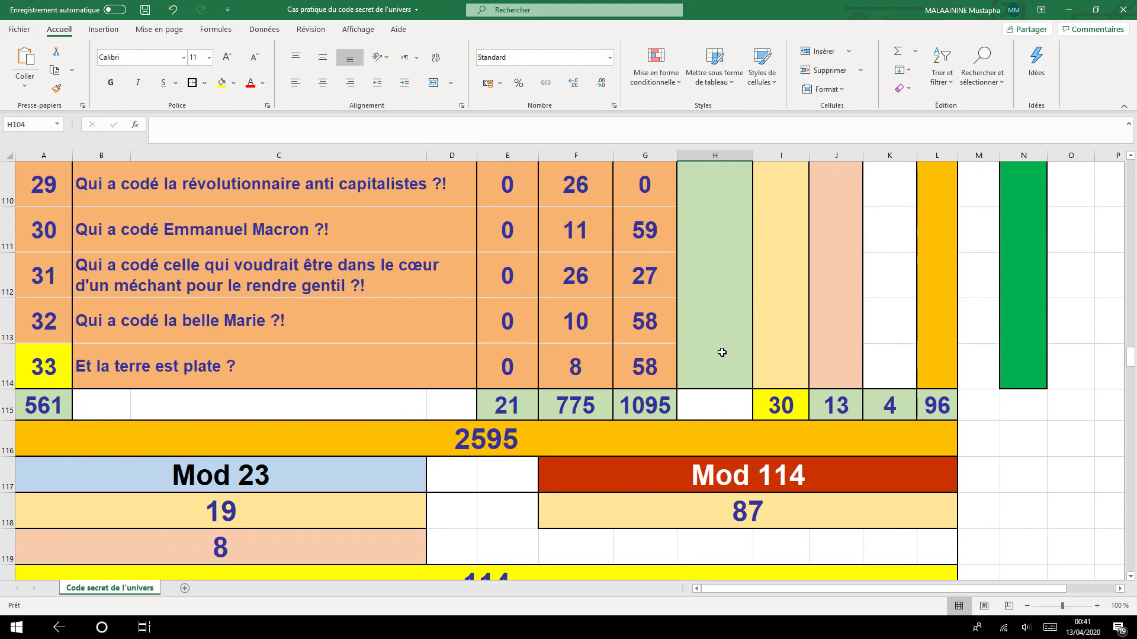
double_click(38, 405)
scroll(38, 406, up, 12)
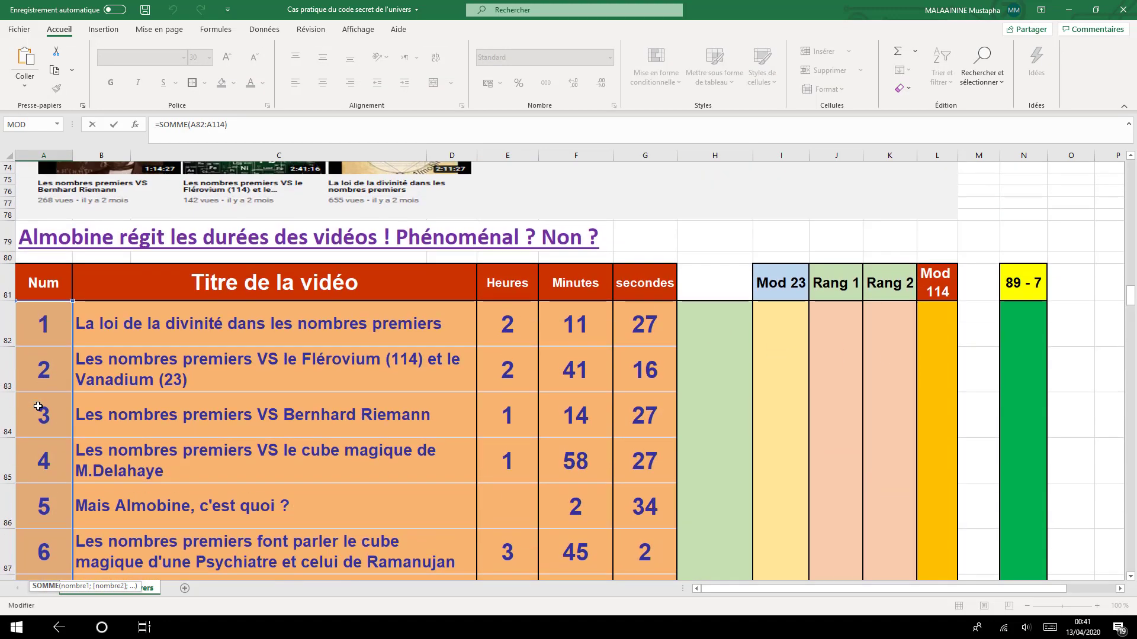
key(Return)
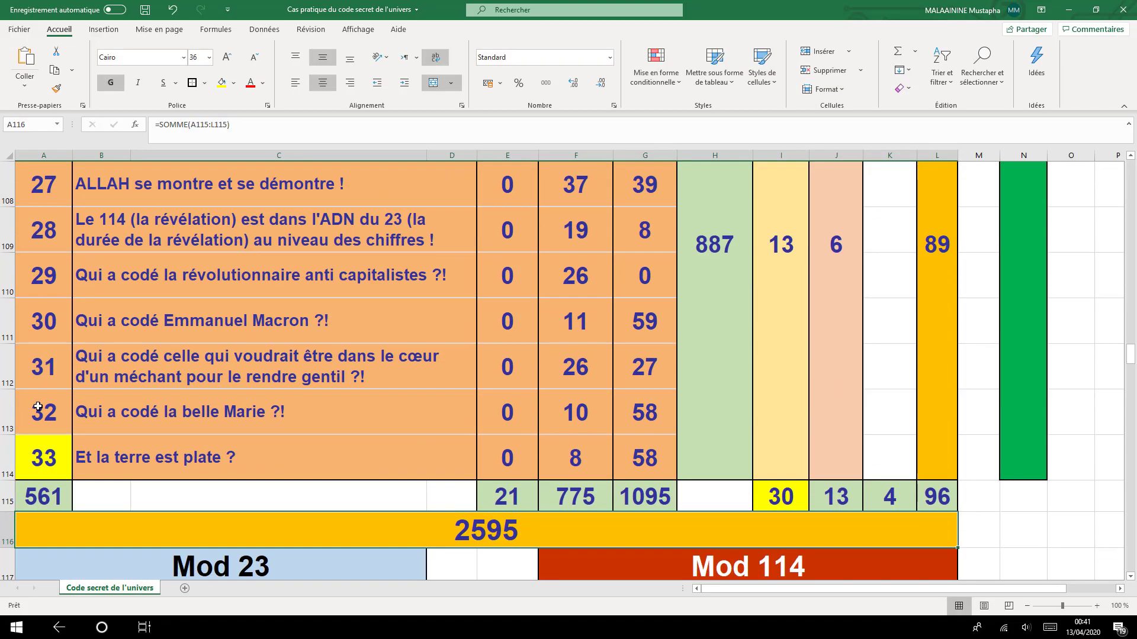
double_click(494, 499)
scroll(494, 499, up, 10)
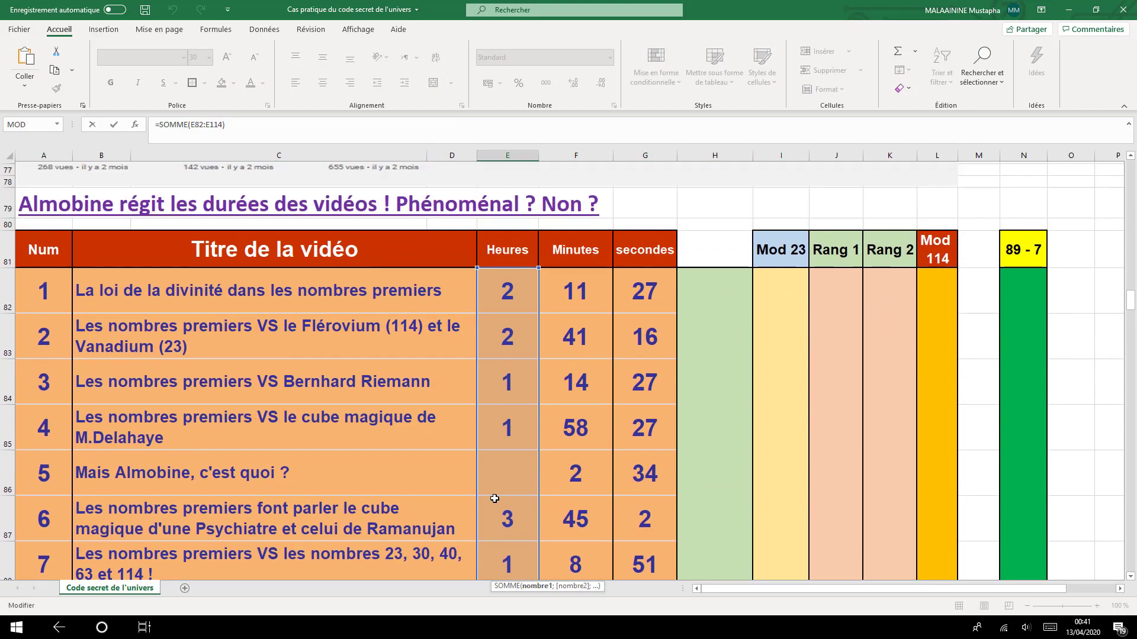
scroll(494, 499, up, 1)
key(Return)
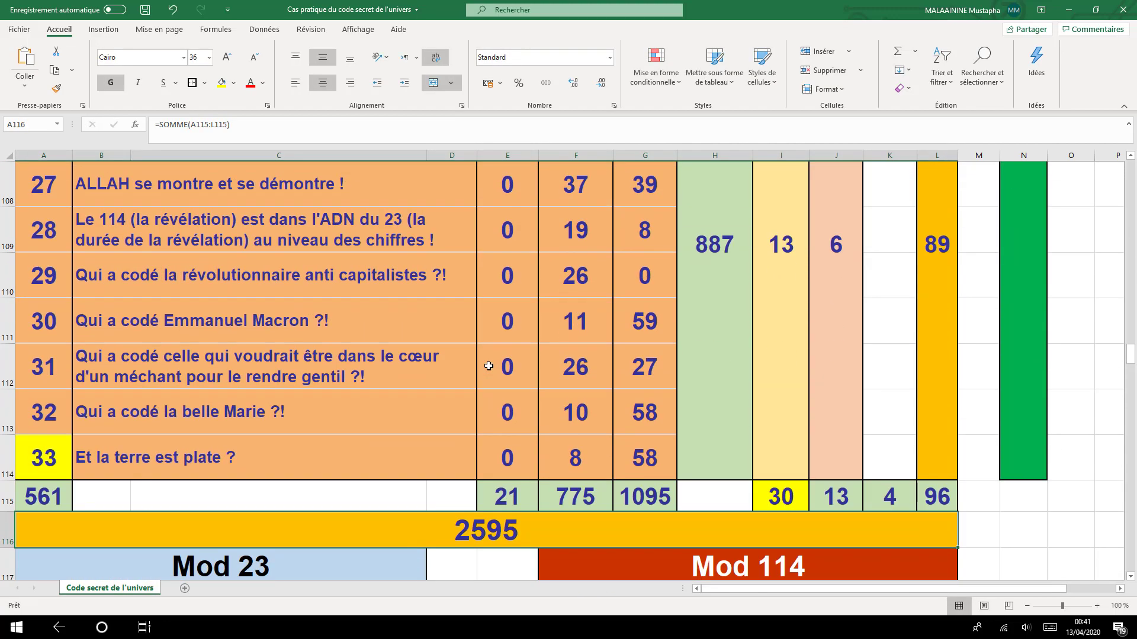
Check the ranges summed by the Minutes and secondes totals in F115 and G115, leaving the formulas unchanged
click(566, 492)
double_click(565, 492)
scroll(566, 492, up, 10)
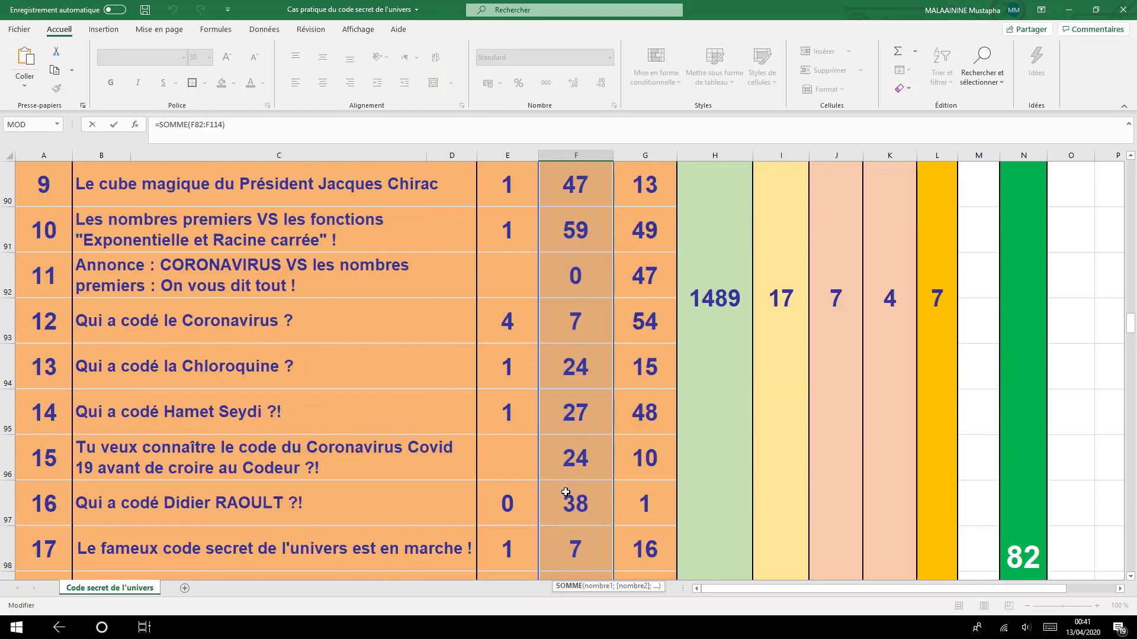
key(Return)
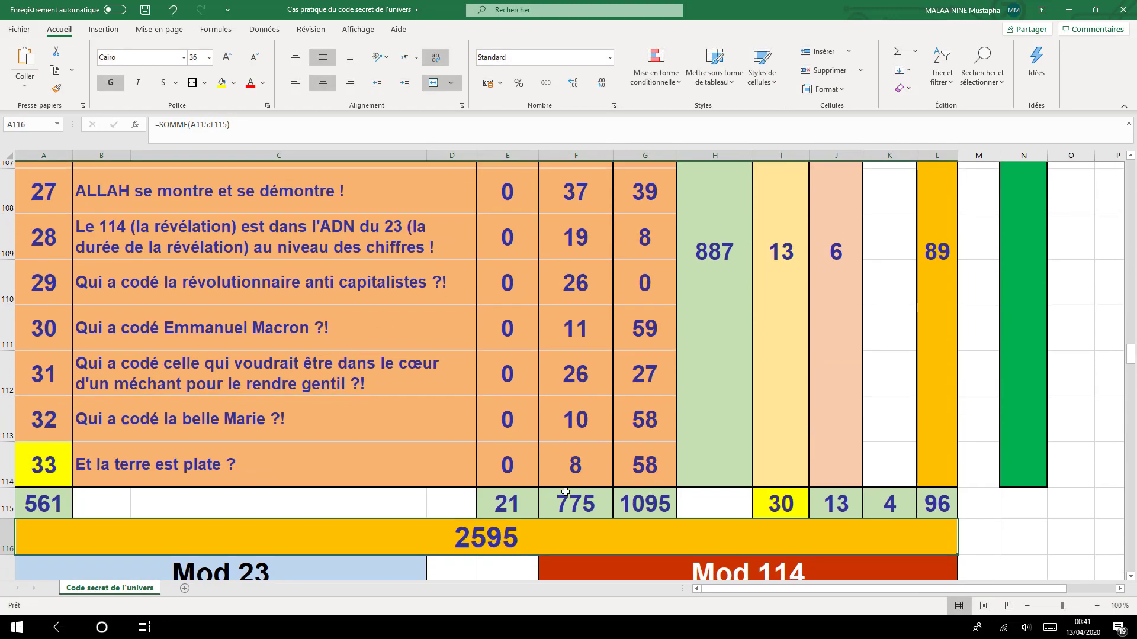
click(635, 496)
double_click(635, 496)
scroll(636, 496, up, 10)
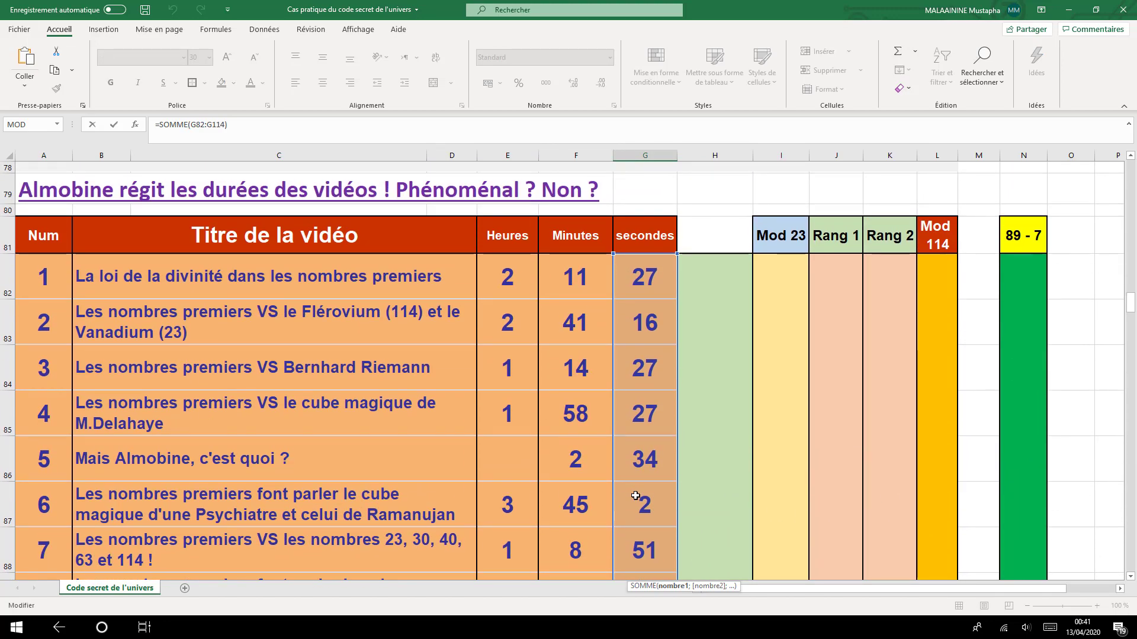
key(Return)
Check the range summed by the Mod 23 total in I115, leaving the formula unchanged
scroll(761, 485, up, 2)
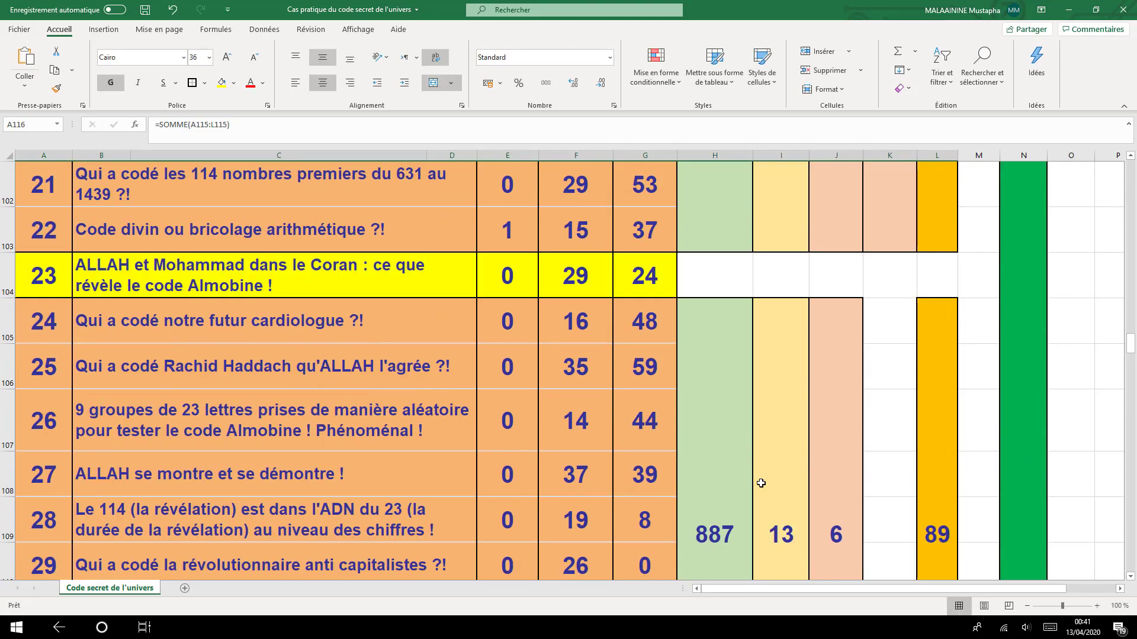
scroll(759, 482, down, 1)
scroll(772, 527, down, 1)
double_click(784, 508)
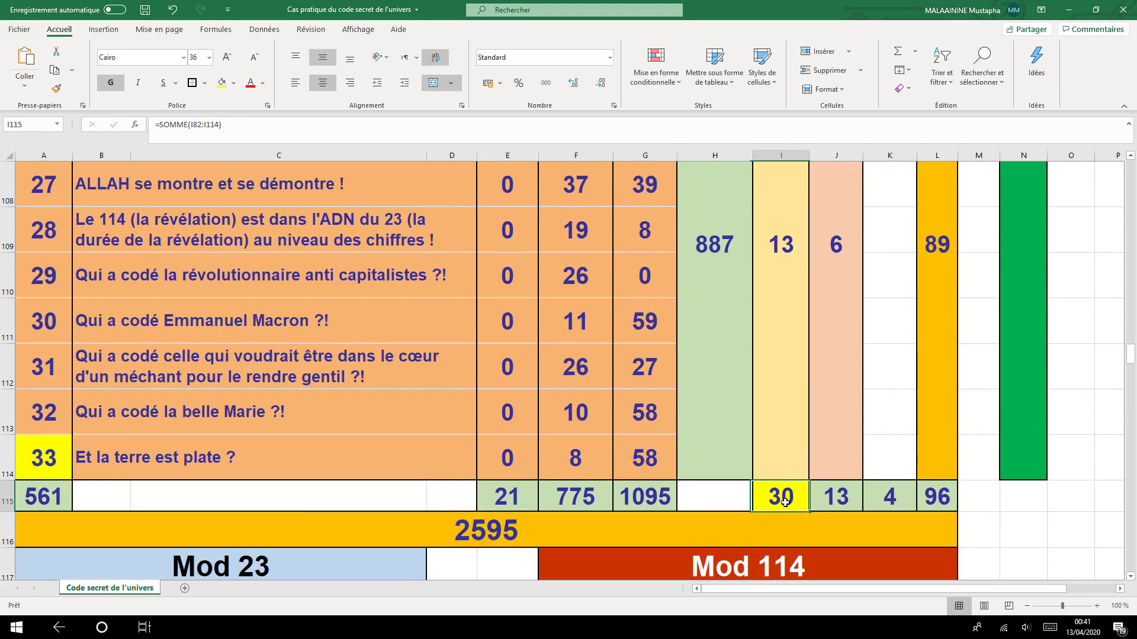
scroll(785, 503, up, 10)
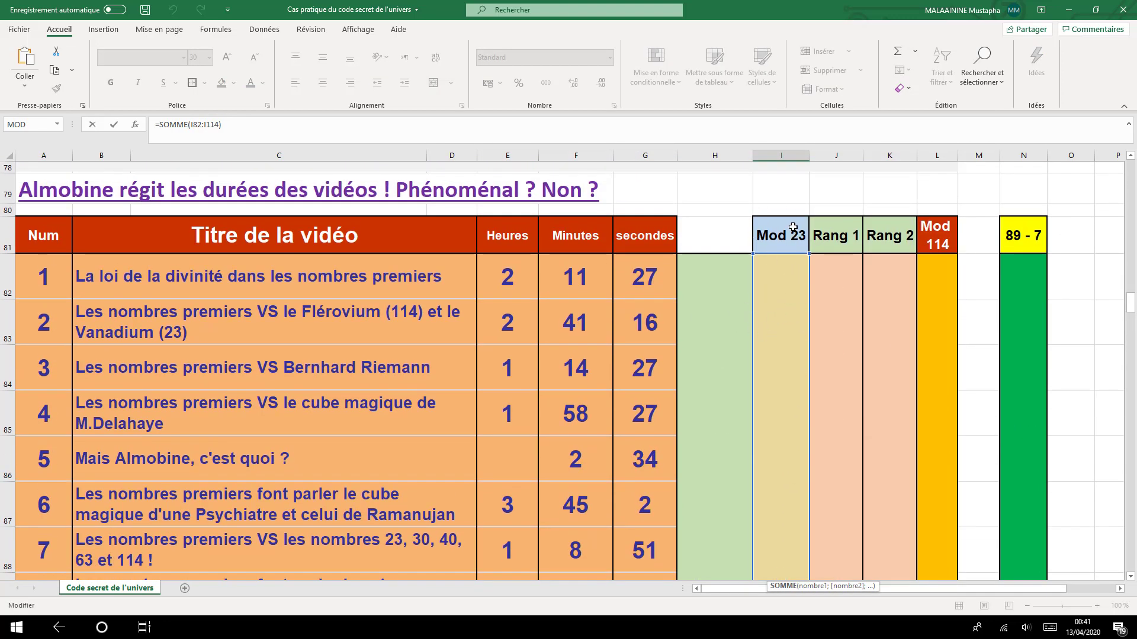
scroll(781, 297, down, 10)
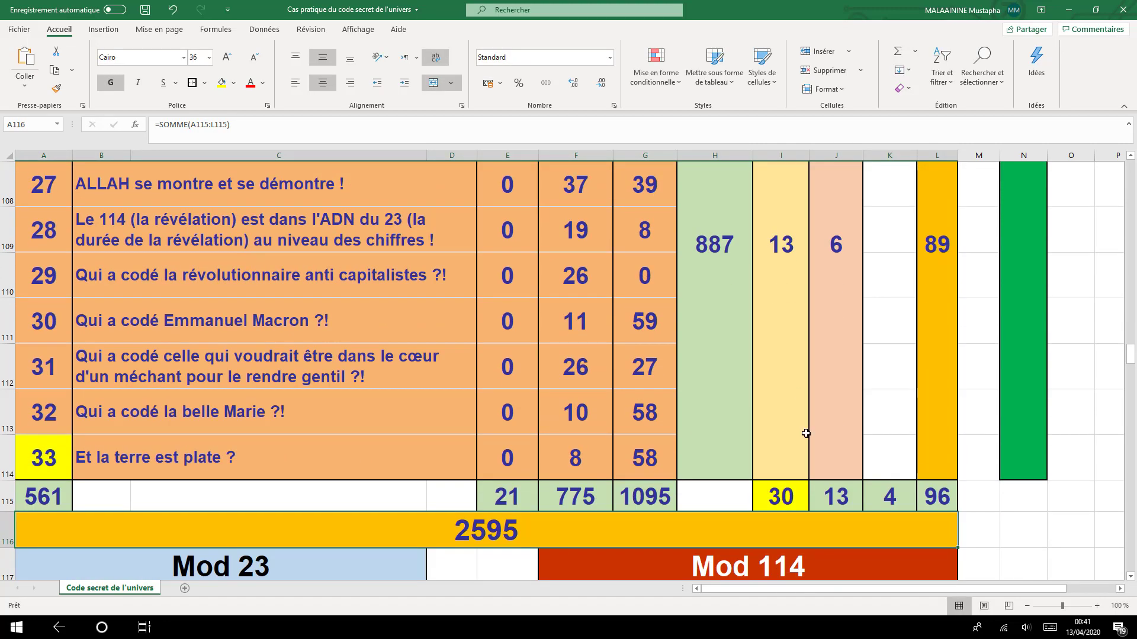
Check the range summed by the Rang 1 total in J115, leaving the formula unchanged
click(834, 499)
double_click(834, 499)
scroll(832, 498, up, 11)
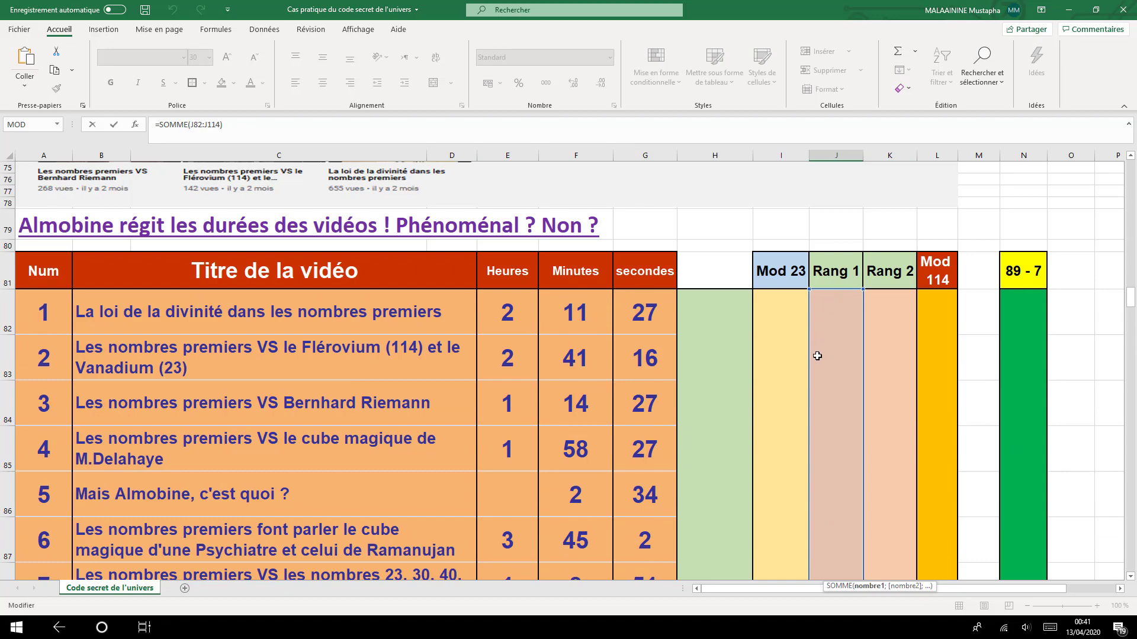
scroll(817, 357, down, 10)
scroll(817, 376, down, 3)
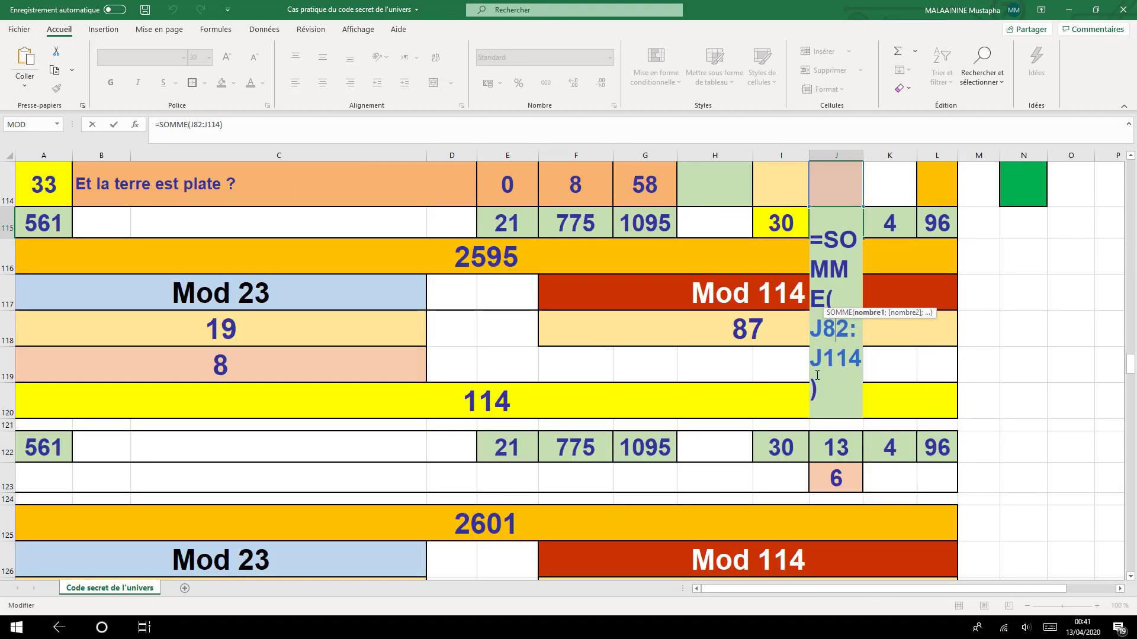
scroll(817, 377, up, 2)
key(Return)
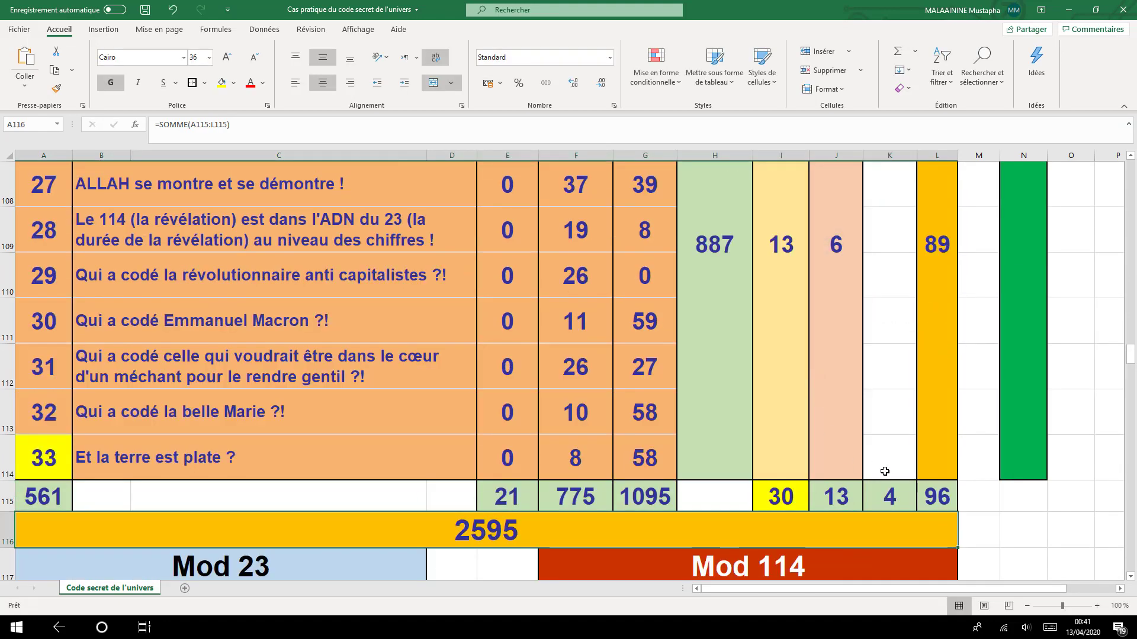
Check the ranges summed by the Rang 2 and Mod 114 totals in K115 and L115, leaving the formulas unchanged
double_click(888, 497)
scroll(891, 483, up, 3)
scroll(891, 483, up, 7)
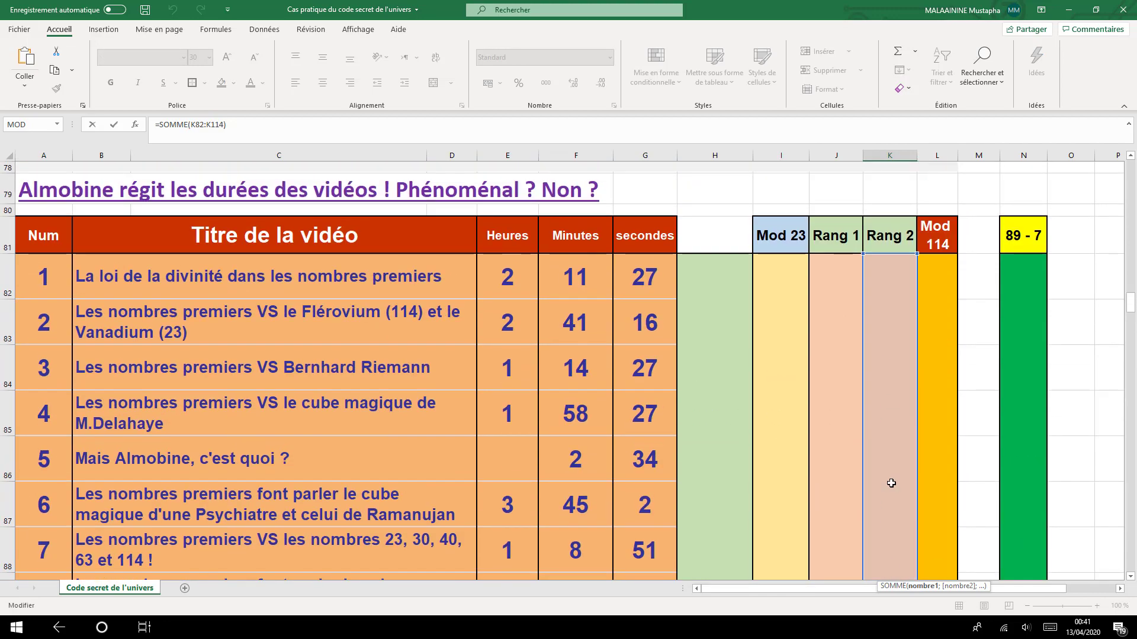
key(Return)
scroll(892, 483, down, 10)
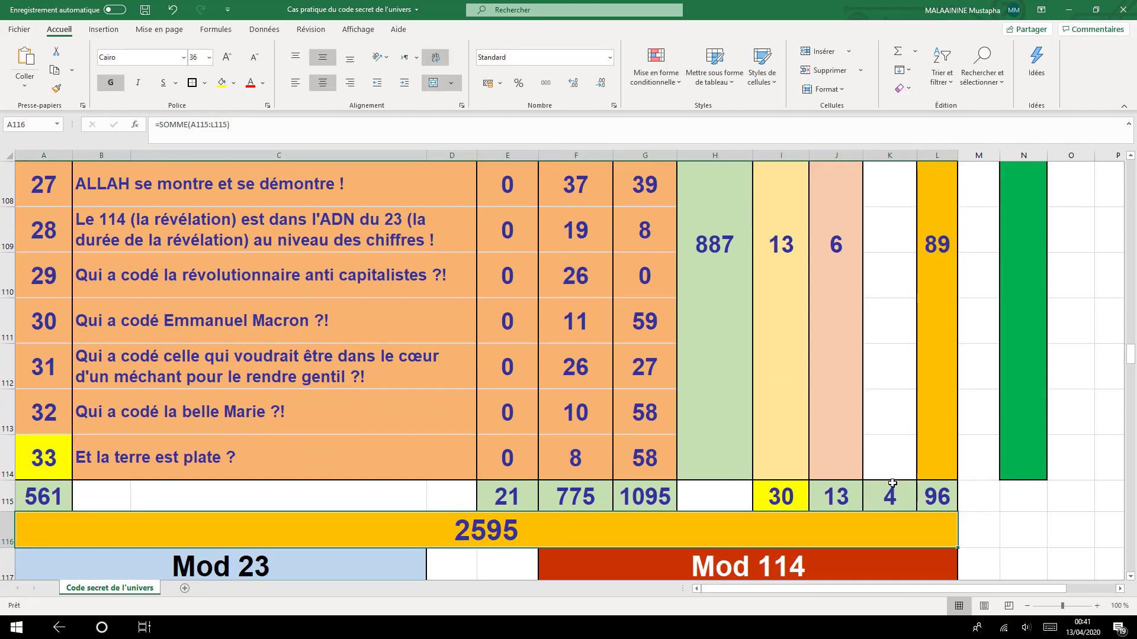
double_click(936, 499)
scroll(936, 499, up, 11)
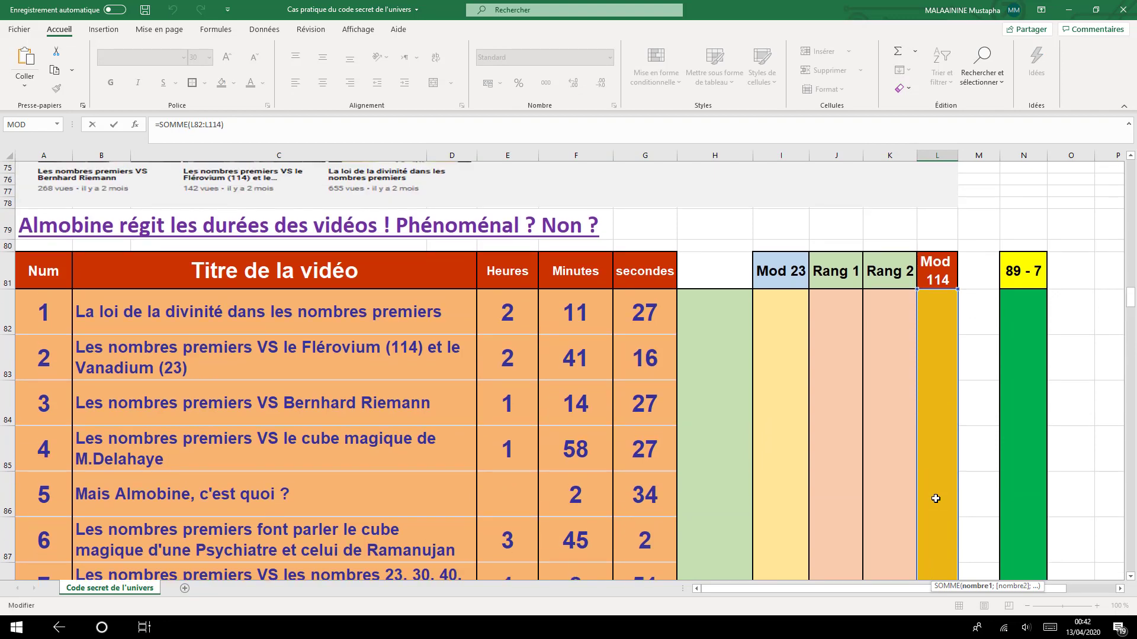
scroll(935, 499, down, 11)
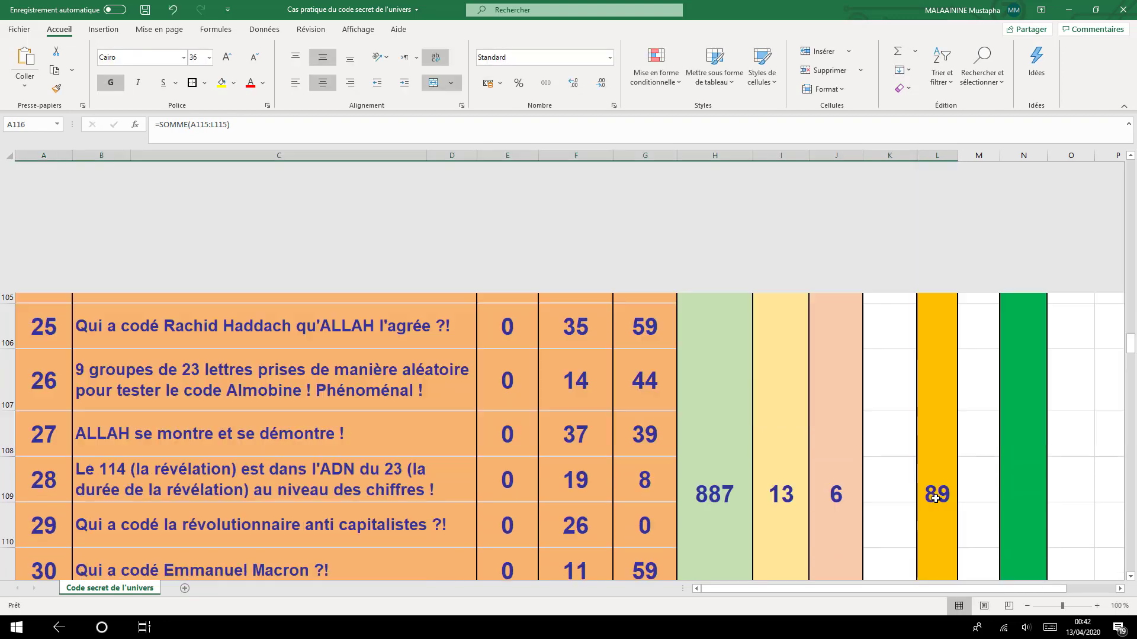
key(Return)
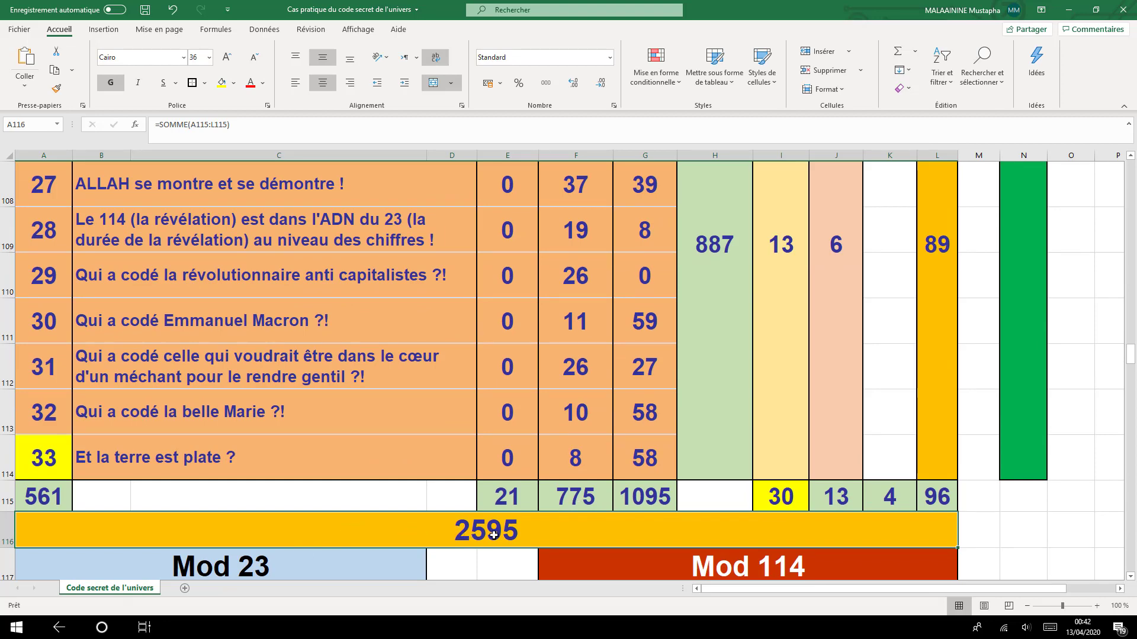
Examine the Mod 23 and Mod 114 blocks below the grand total, including the formulas in A118 and F118 and the rank in A119
scroll(493, 535, down, 1)
click(247, 437)
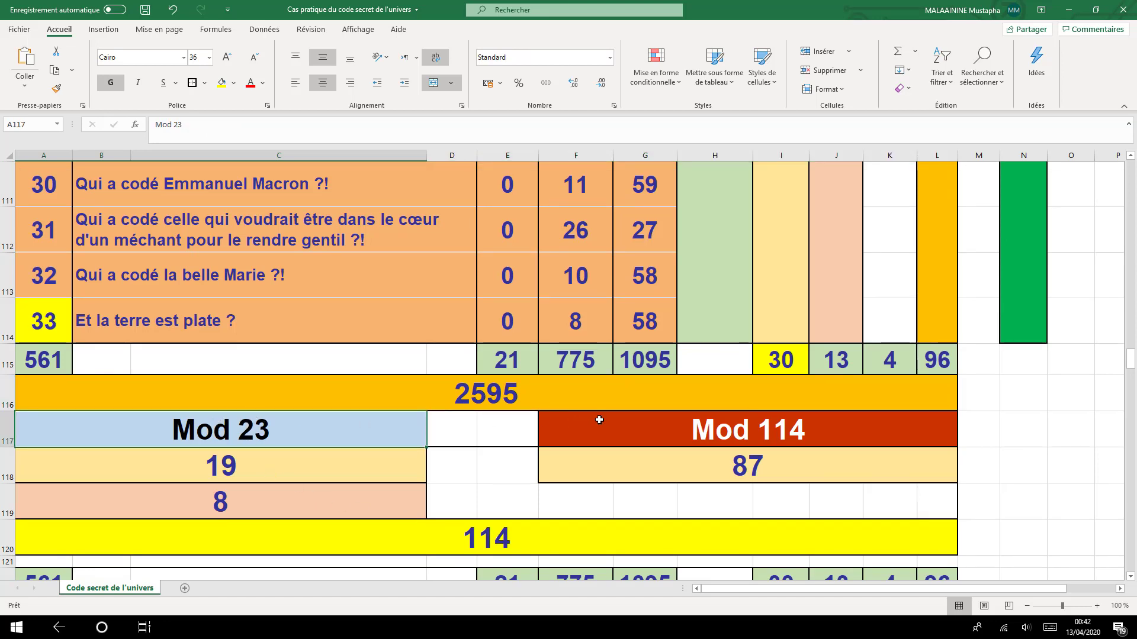
click(627, 424)
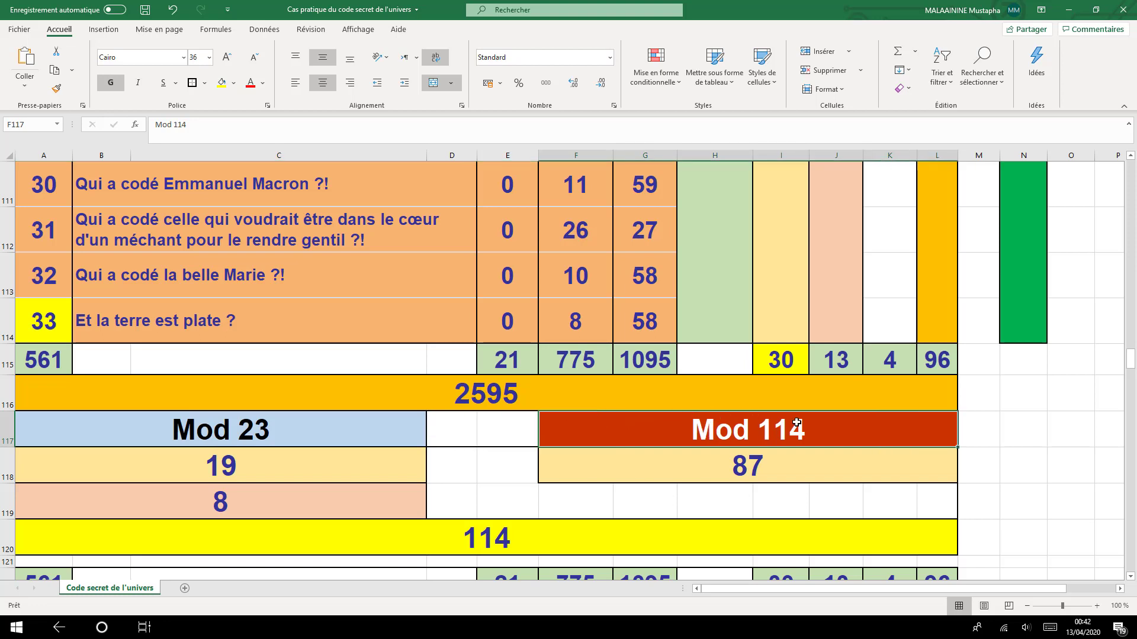
click(229, 462)
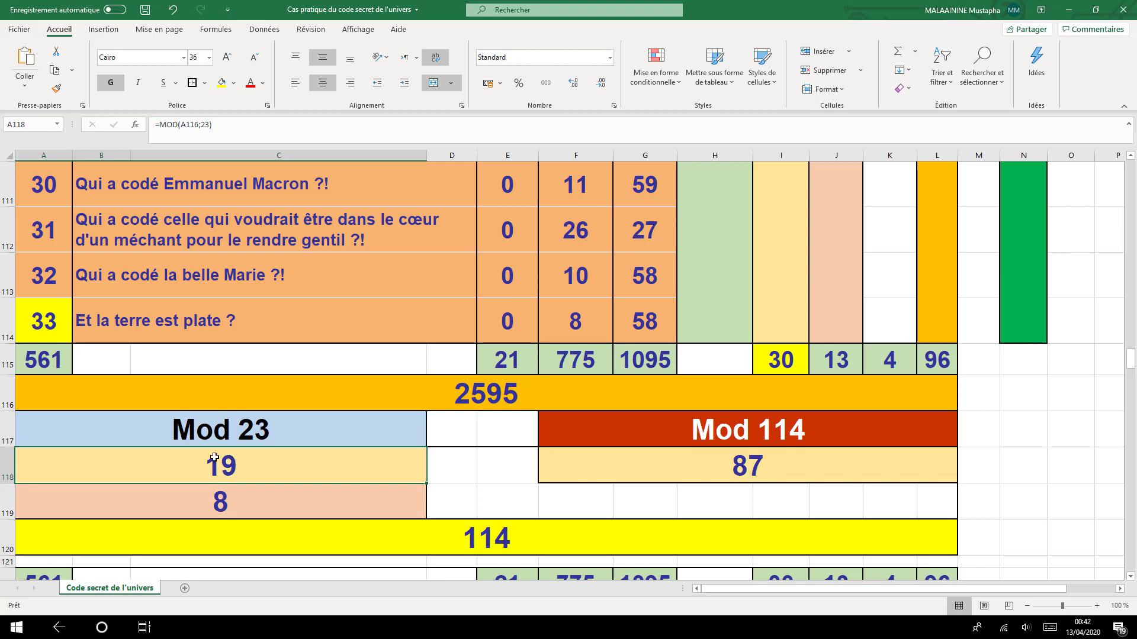
click(215, 504)
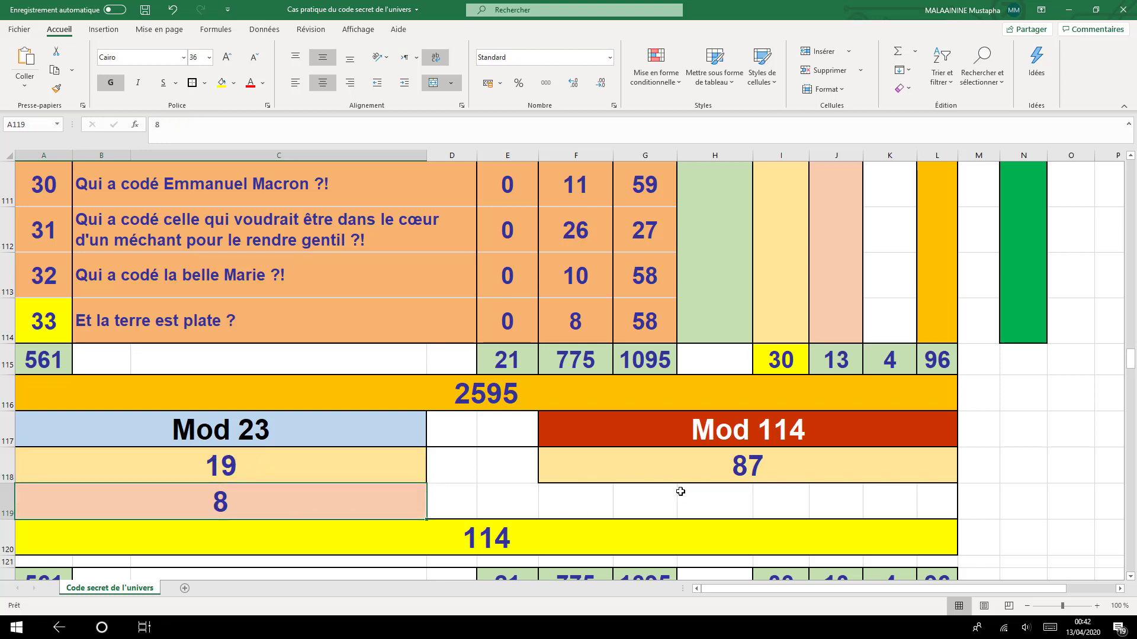
click(703, 462)
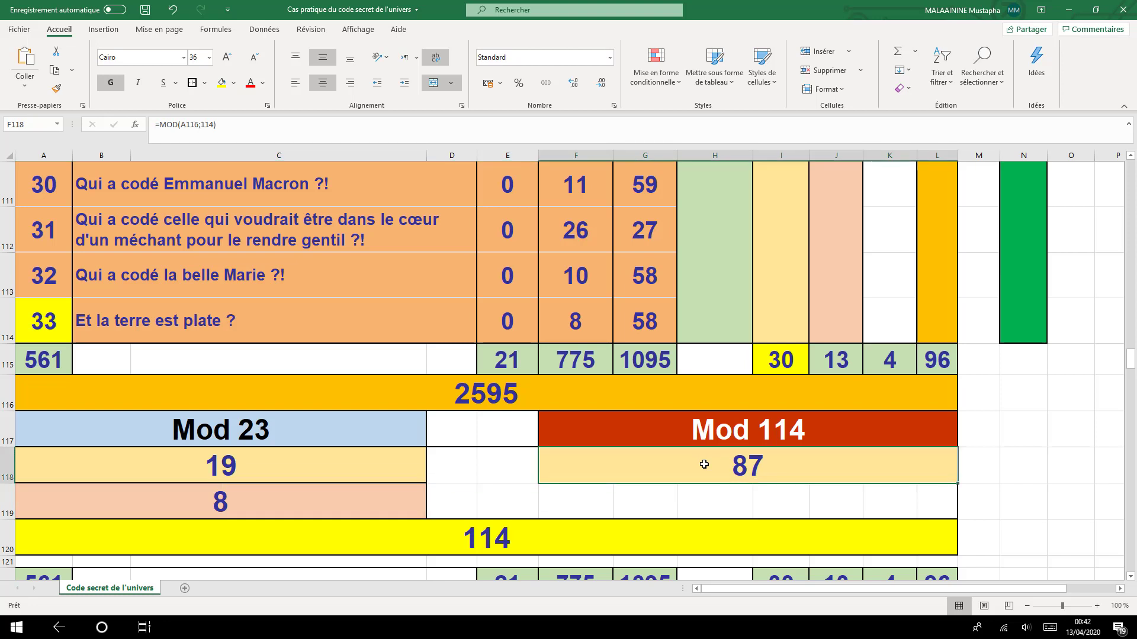
Review the results in A118, F118 and A119 and the formula that adds them in A120
click(244, 471)
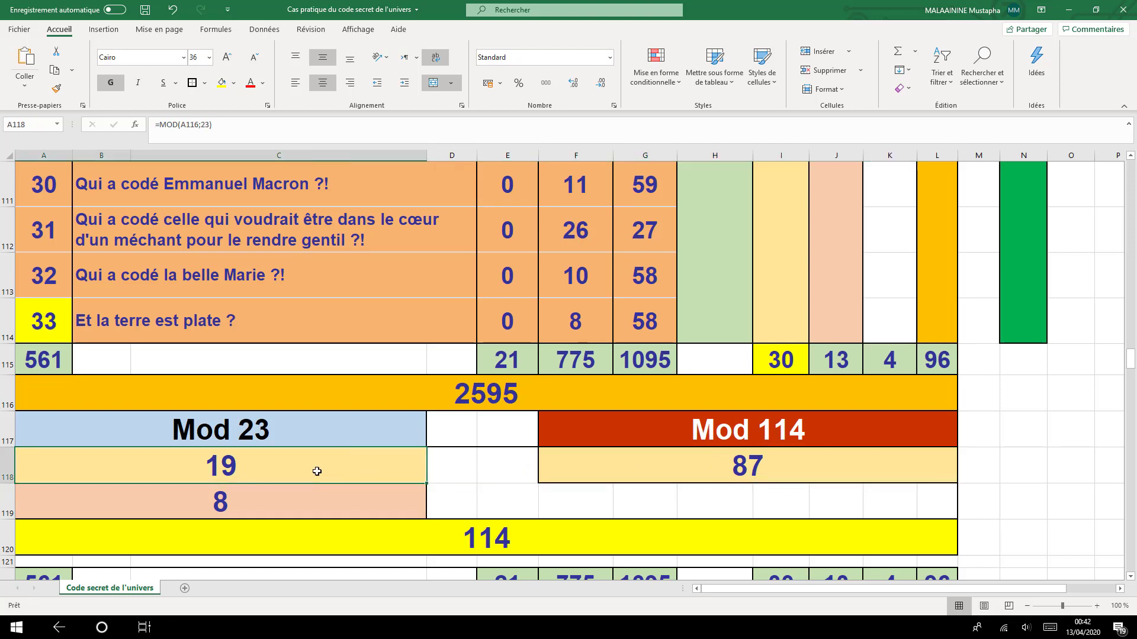
click(690, 467)
click(245, 502)
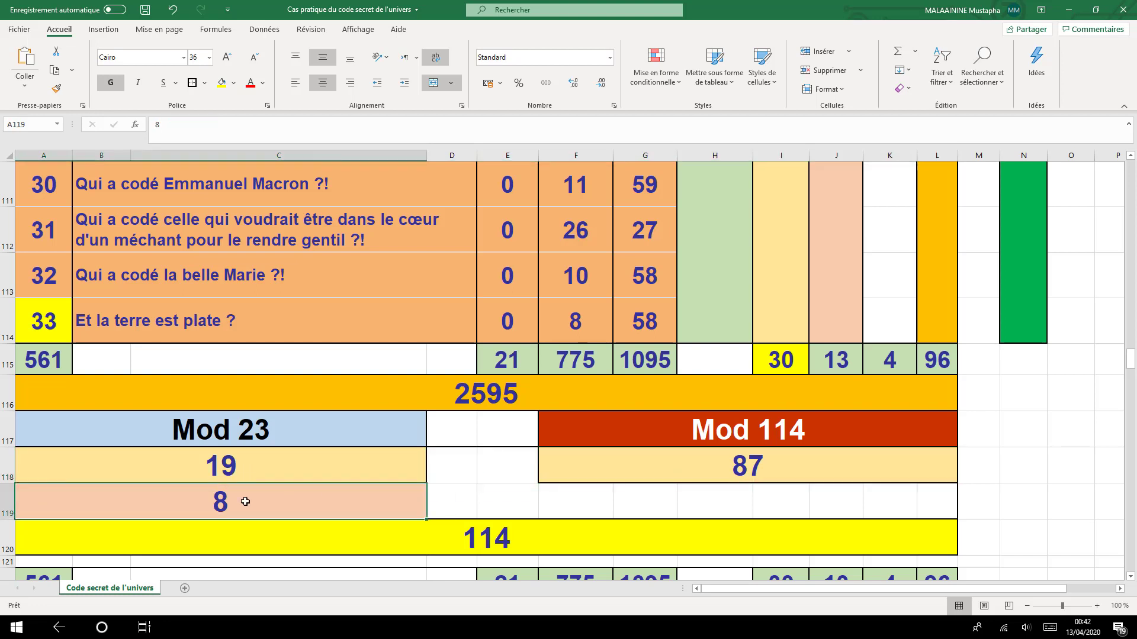
click(427, 532)
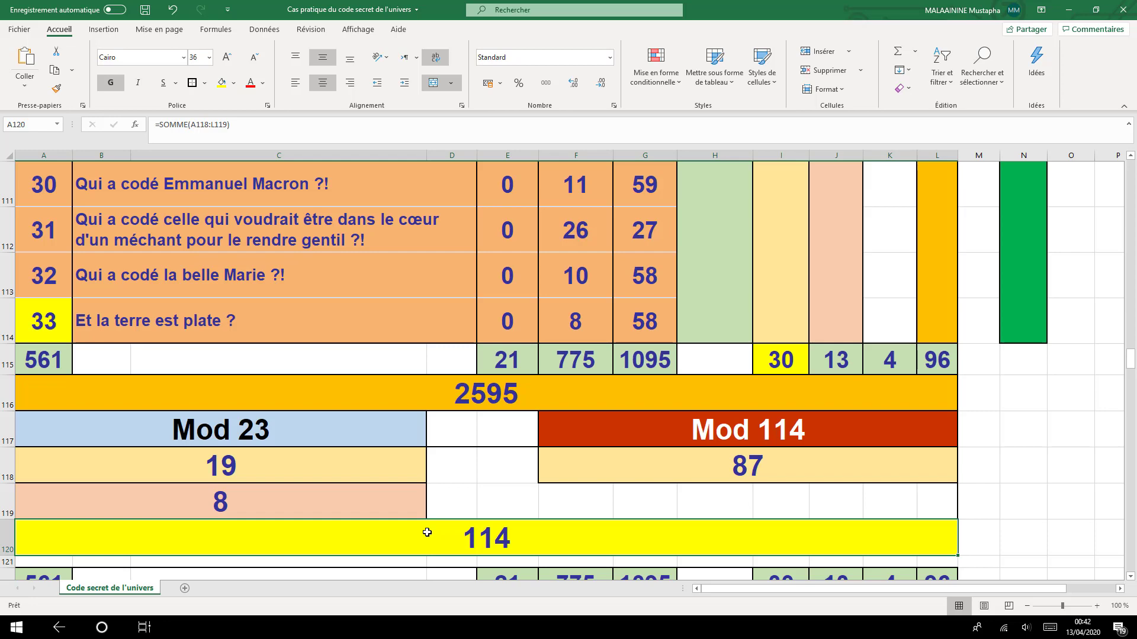
Compare the Mod 114 formulas of the video groups above and below video 23, in L82 and L105
scroll(427, 532, up, 3)
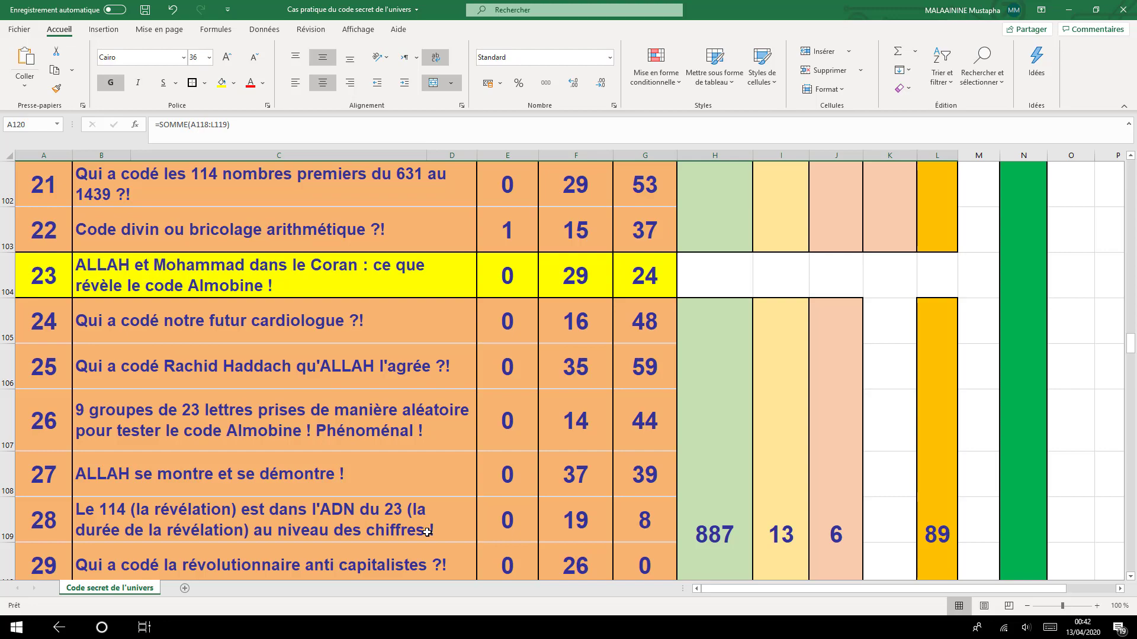
scroll(427, 532, down, 1)
scroll(427, 533, up, 7)
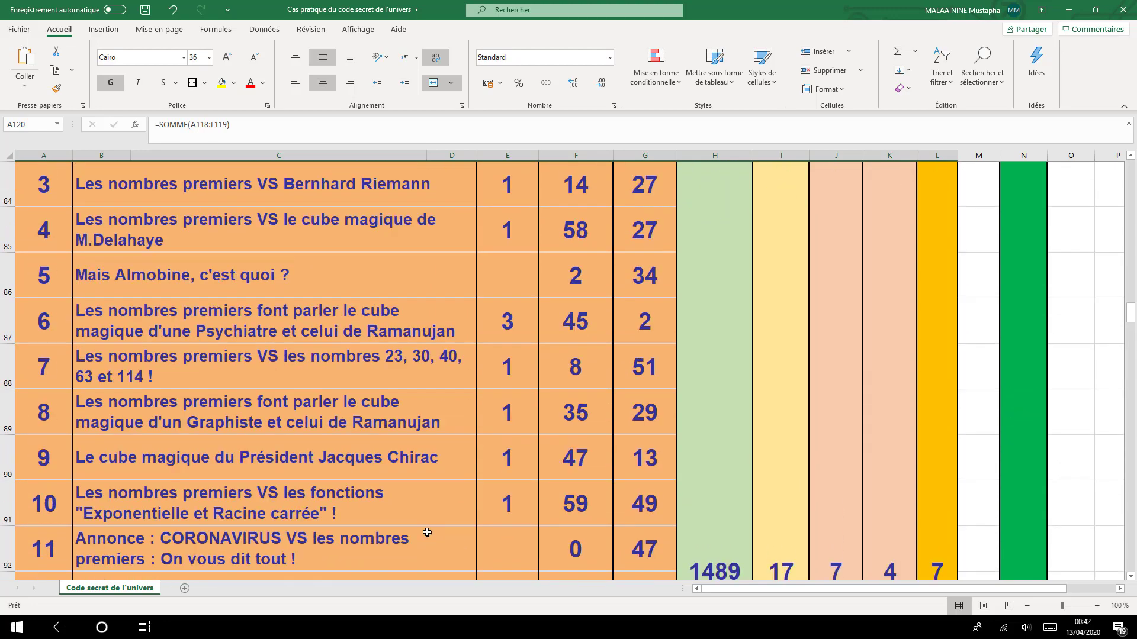
scroll(427, 532, up, 2)
scroll(427, 532, down, 2)
click(949, 476)
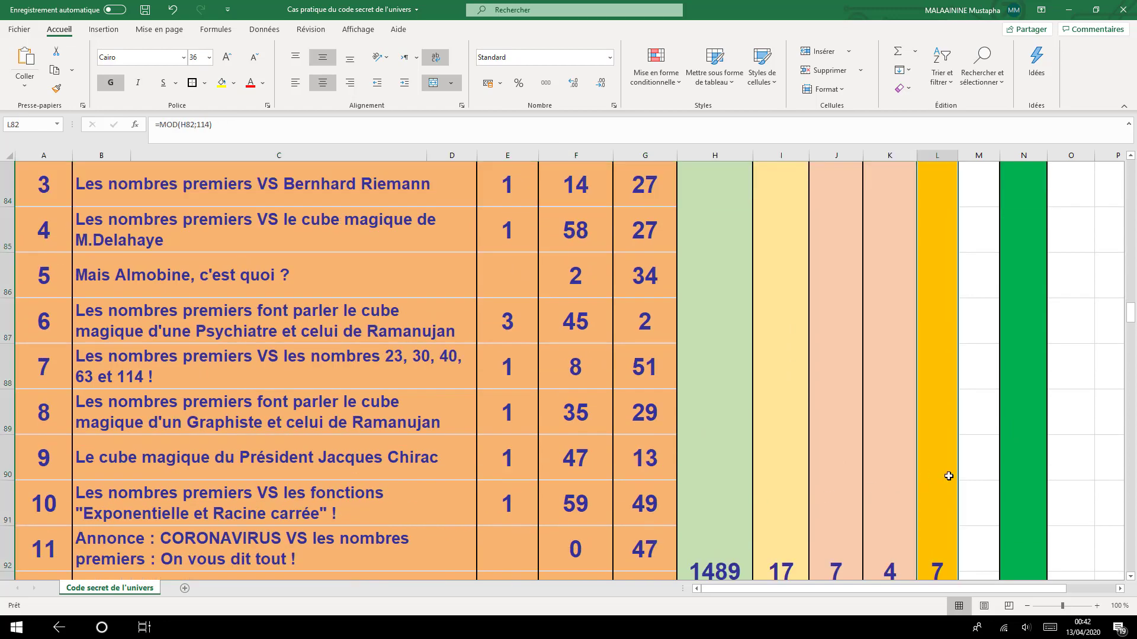
scroll(949, 476, down, 5)
click(939, 495)
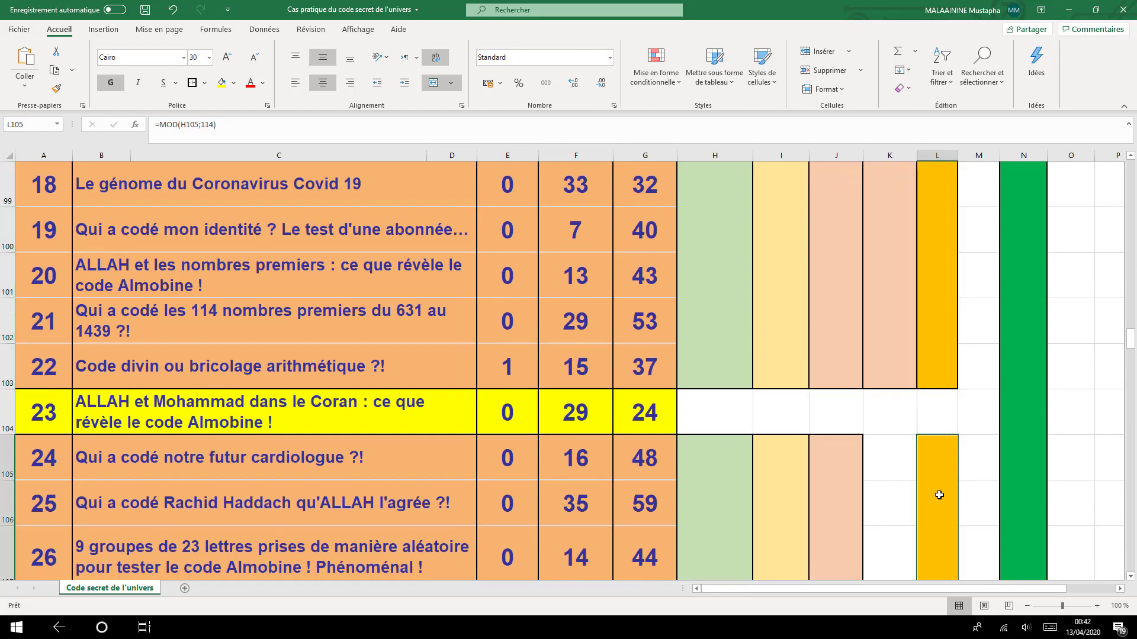
scroll(939, 495, down, 3)
scroll(939, 495, up, 2)
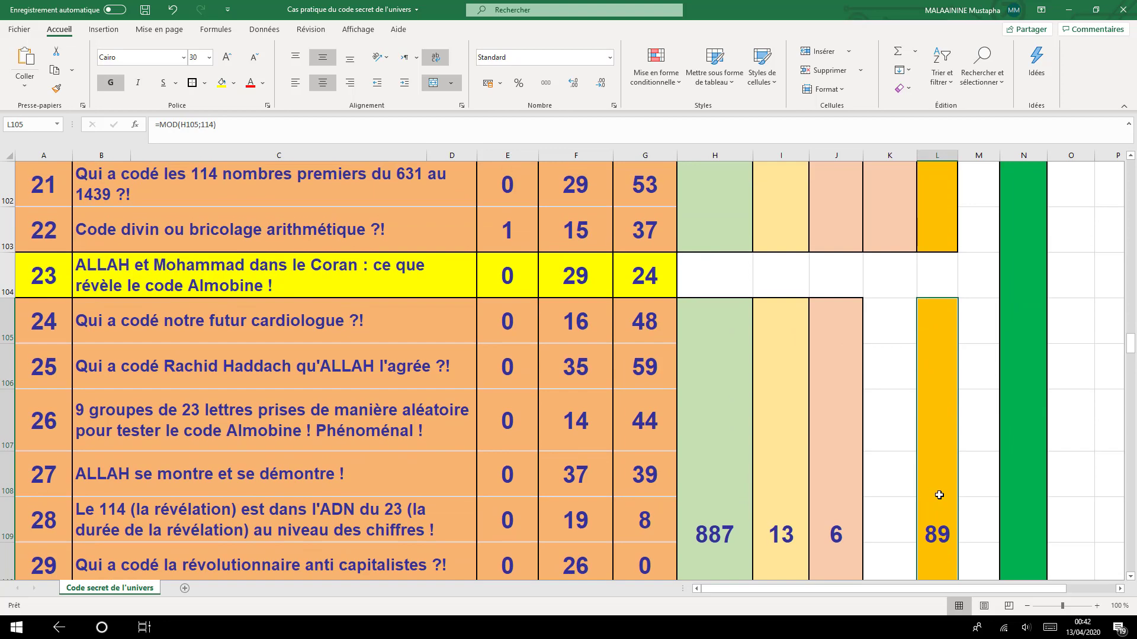
Review both groups' Mod 114 results in L82 and L105 against the difference in the 89 - 7 column
scroll(939, 495, up, 5)
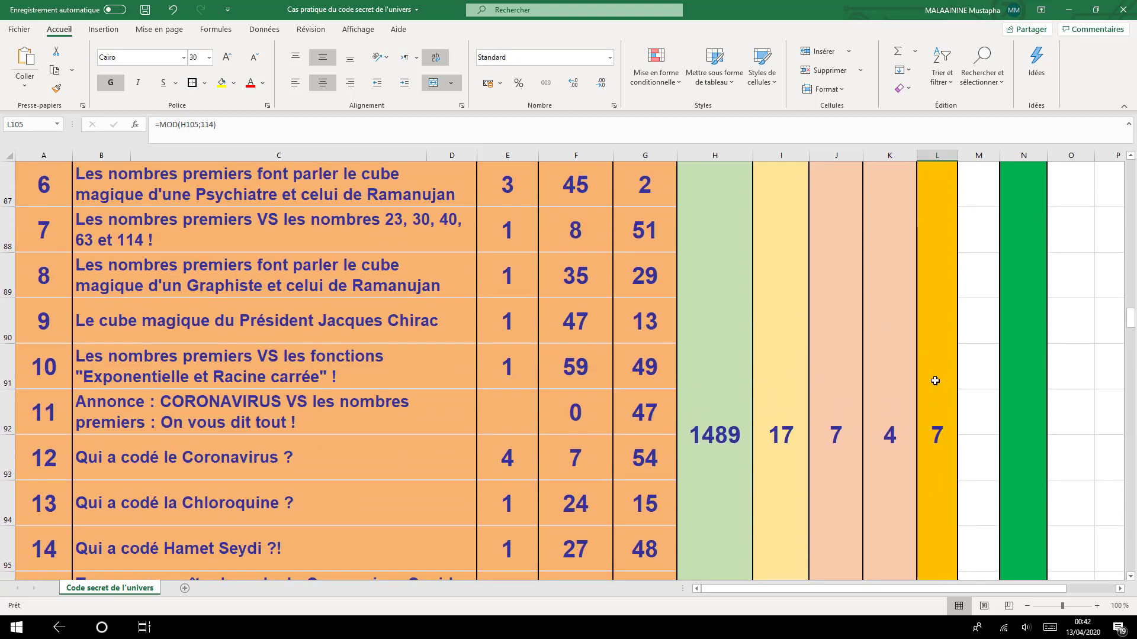
scroll(935, 383, down, 1)
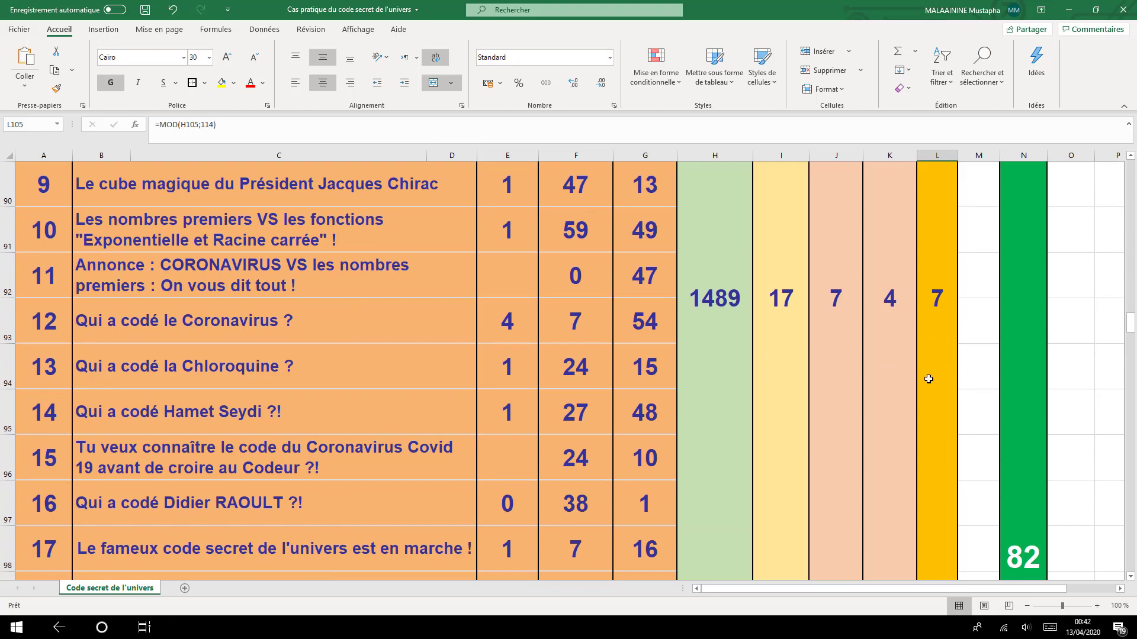
scroll(929, 379, down, 1)
scroll(930, 376, up, 1)
click(942, 342)
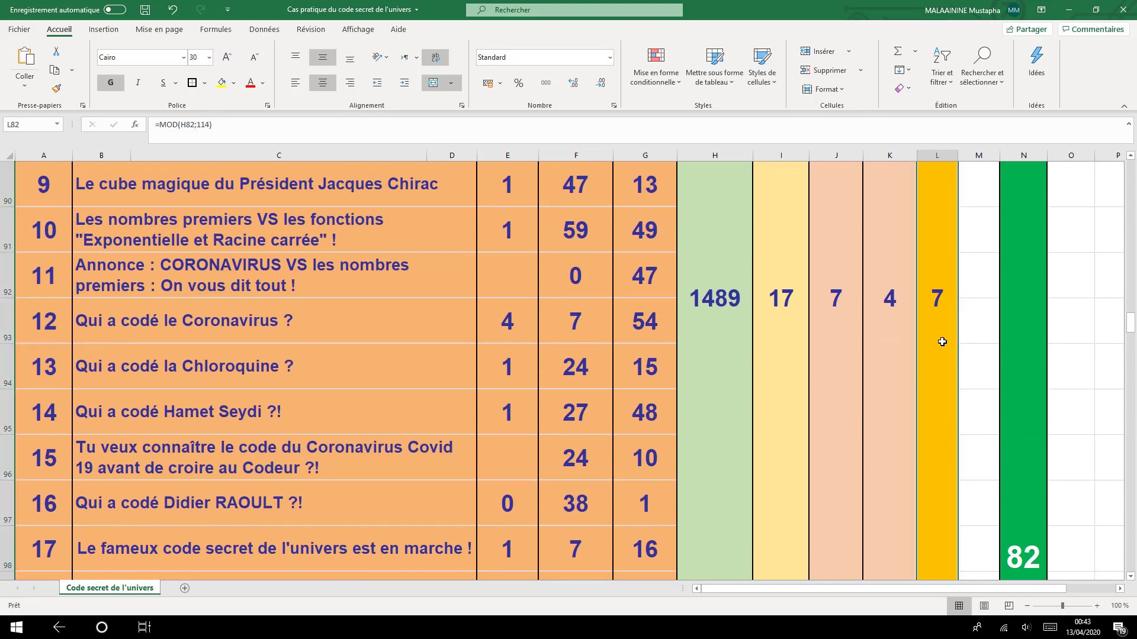
click(980, 298)
scroll(979, 297, down, 5)
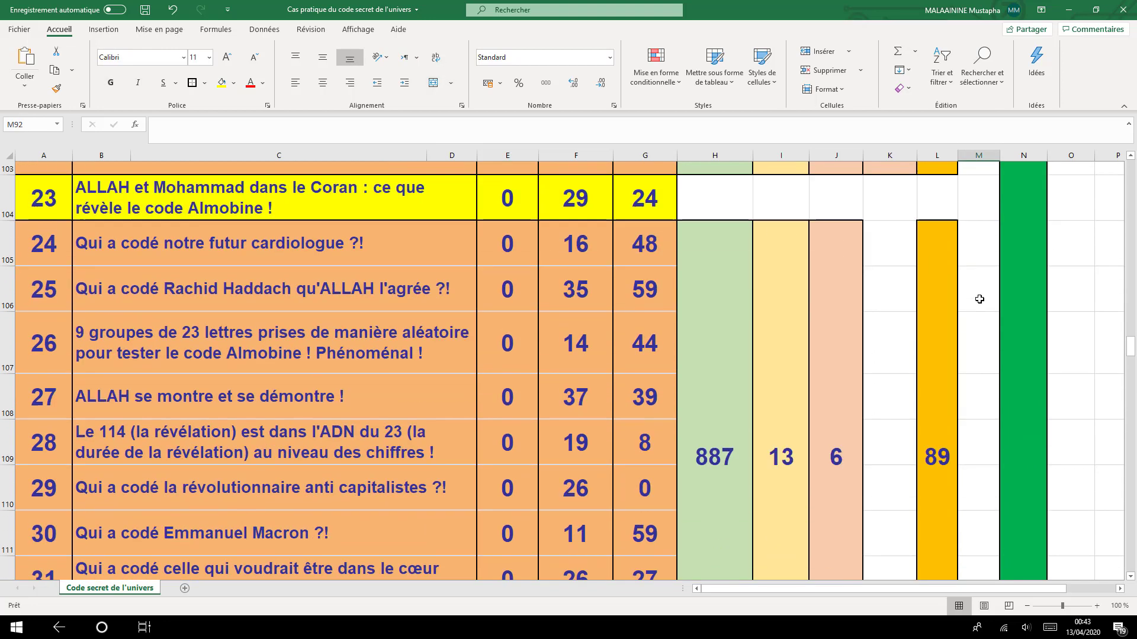
click(948, 407)
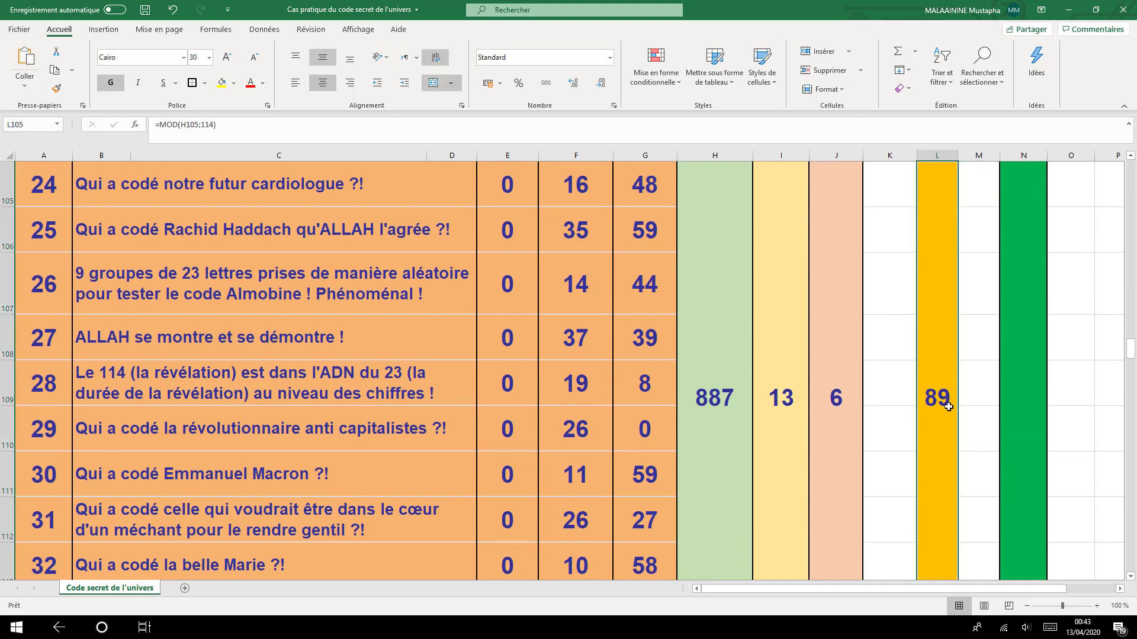
click(979, 391)
scroll(979, 391, up, 4)
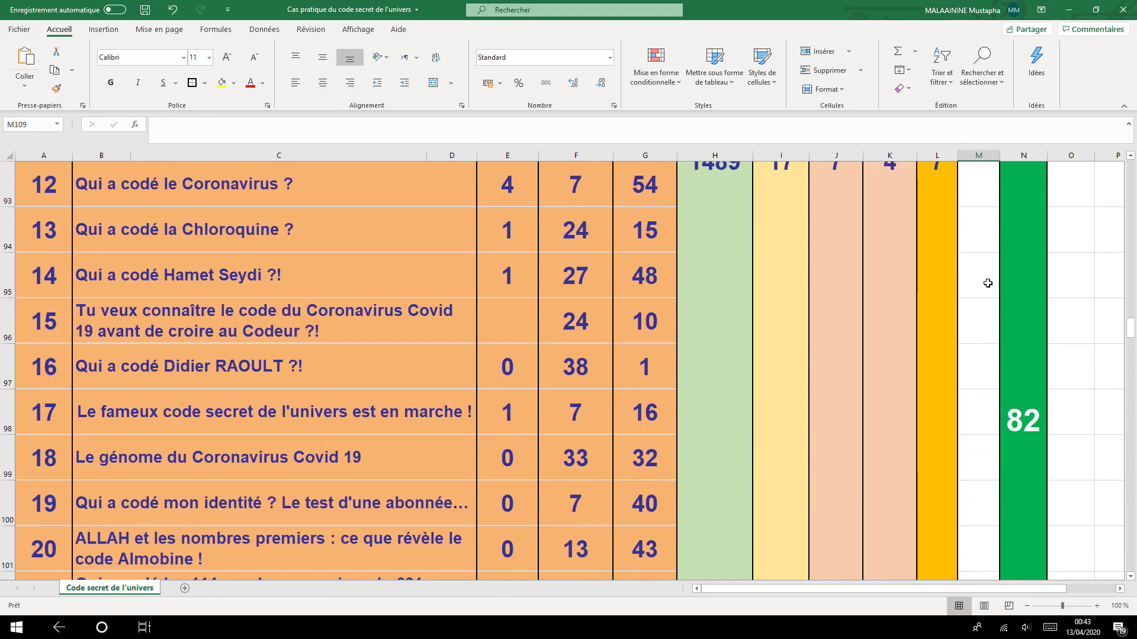
Review the rows around video 23 and check the range summed in A120, leaving the formula unchanged
scroll(986, 284, down, 4)
scroll(985, 285, up, 2)
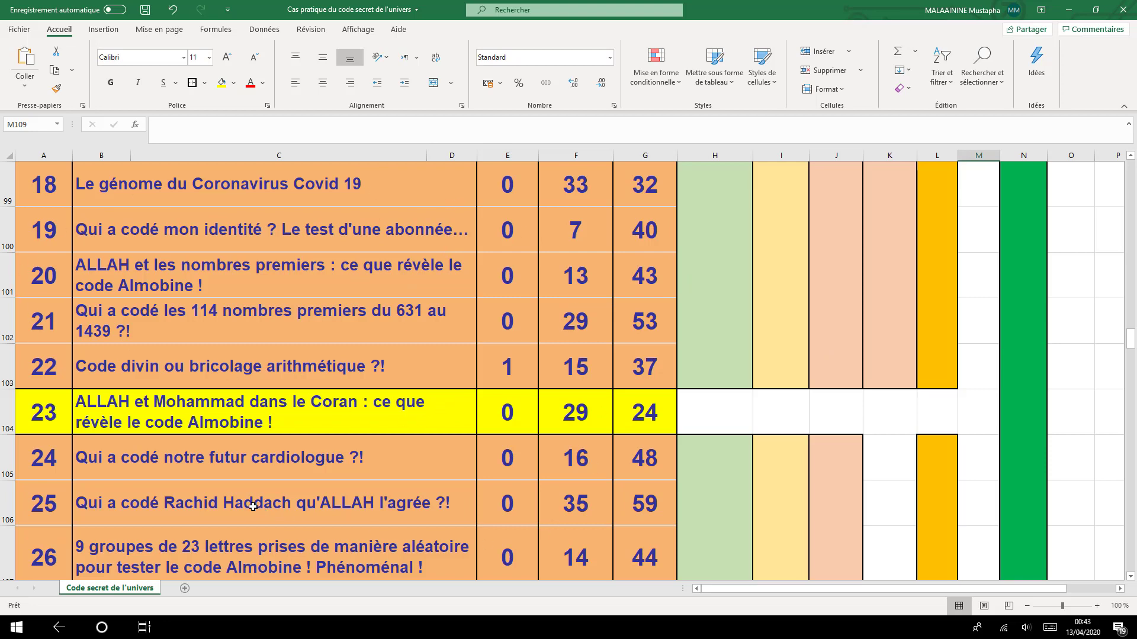
scroll(252, 507, down, 5)
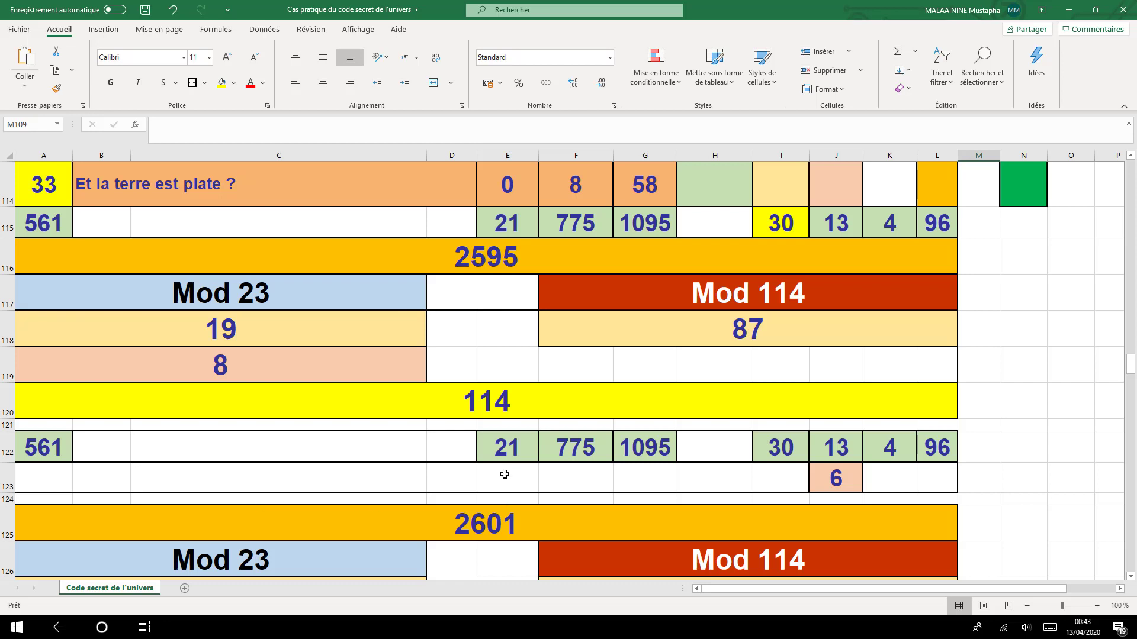
double_click(489, 412)
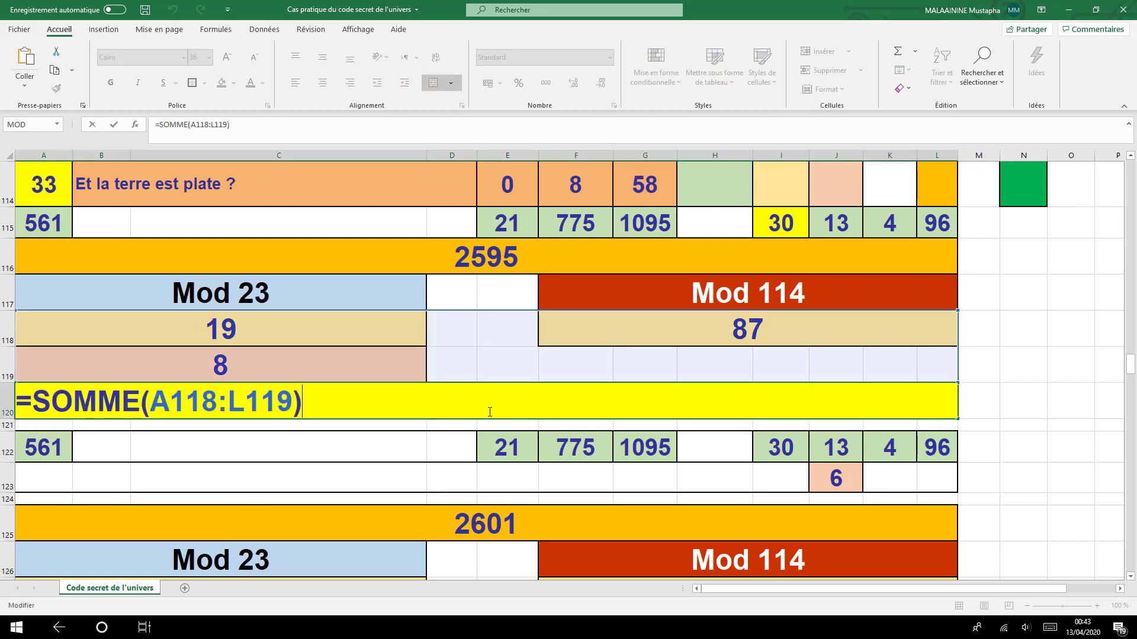
key(Return)
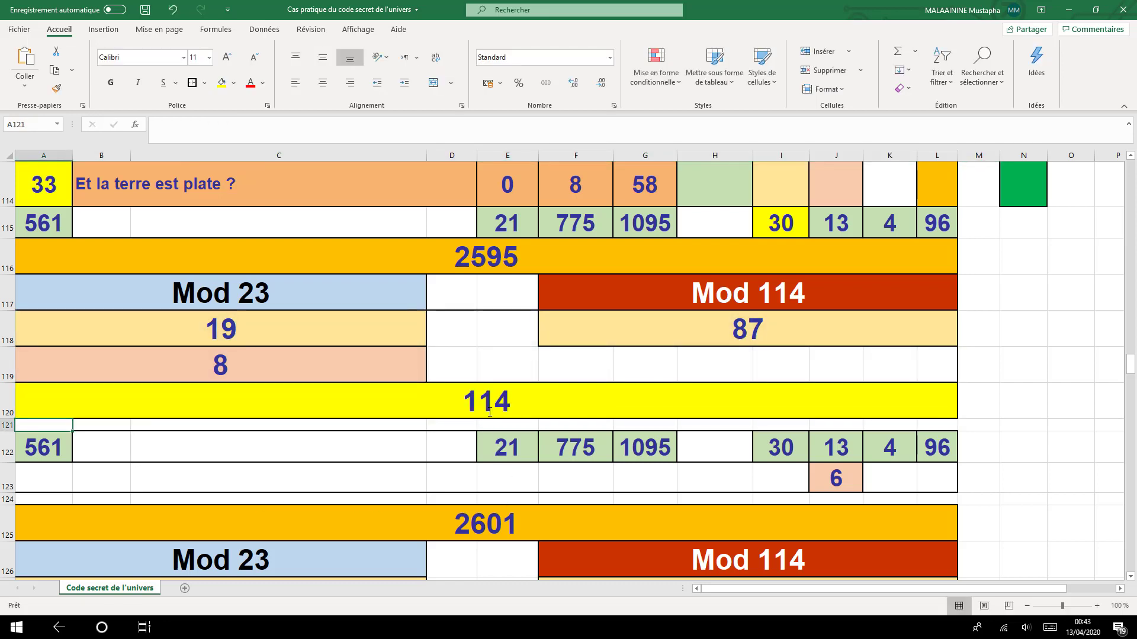
Compare the column totals in row 115 with their copy in row 122 and the extra rank value in J123
drag(60, 221, 769, 225)
click(835, 222)
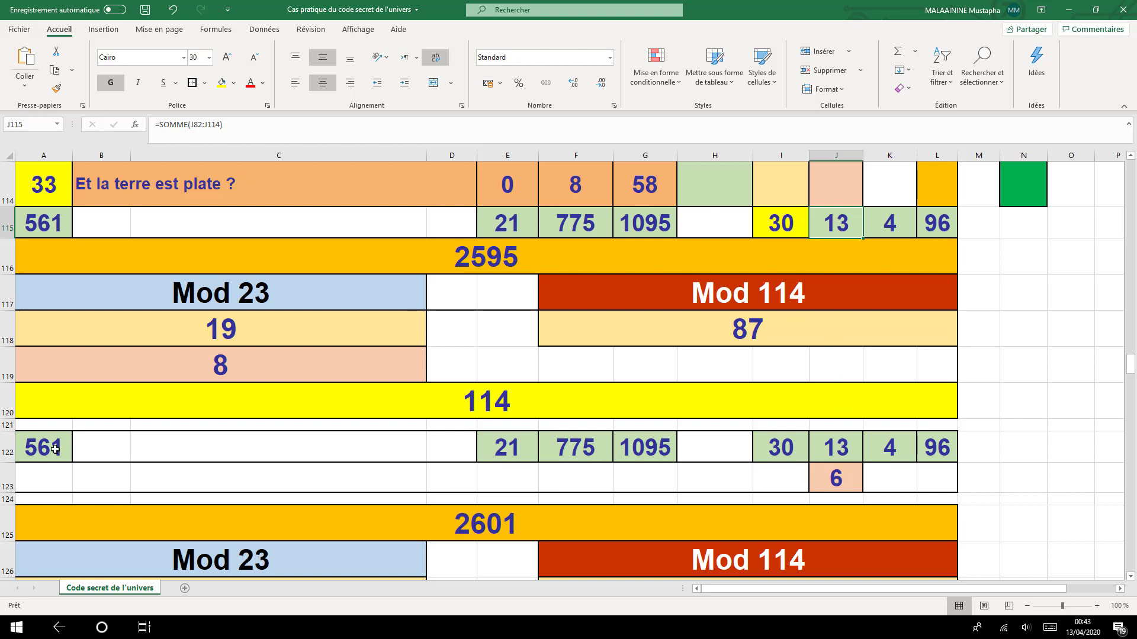
drag(55, 450, 876, 441)
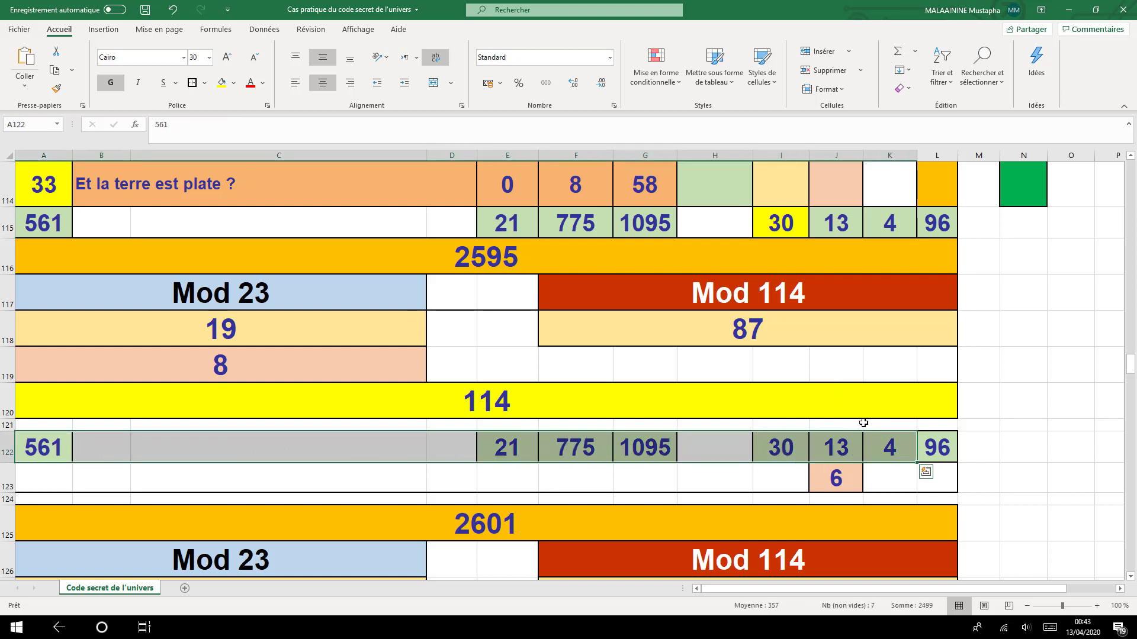
click(834, 453)
click(828, 480)
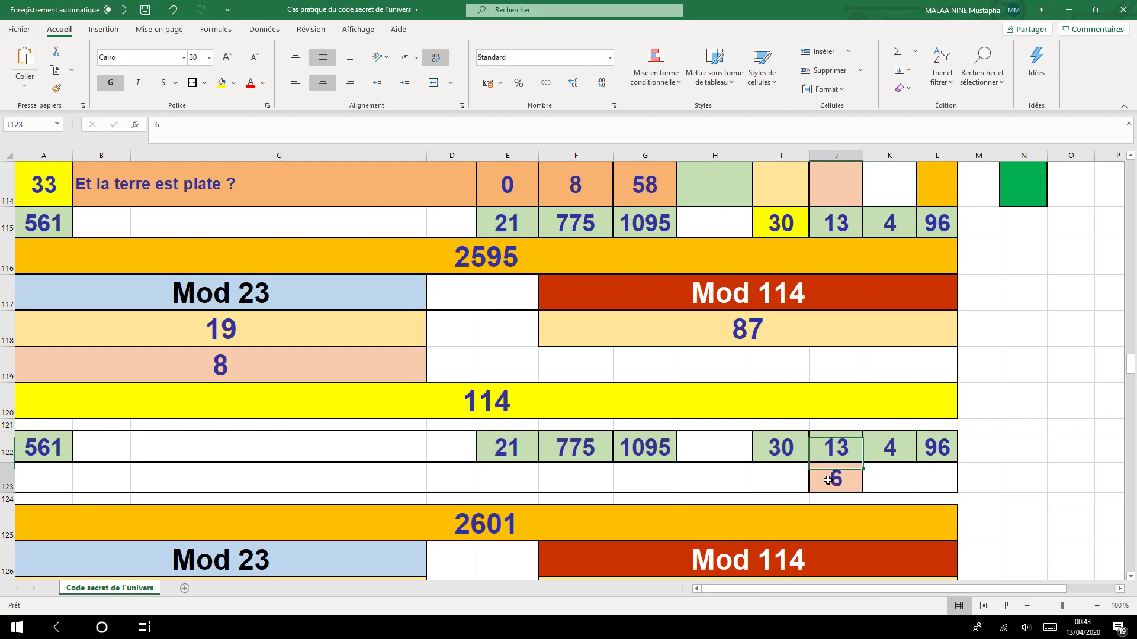
click(832, 228)
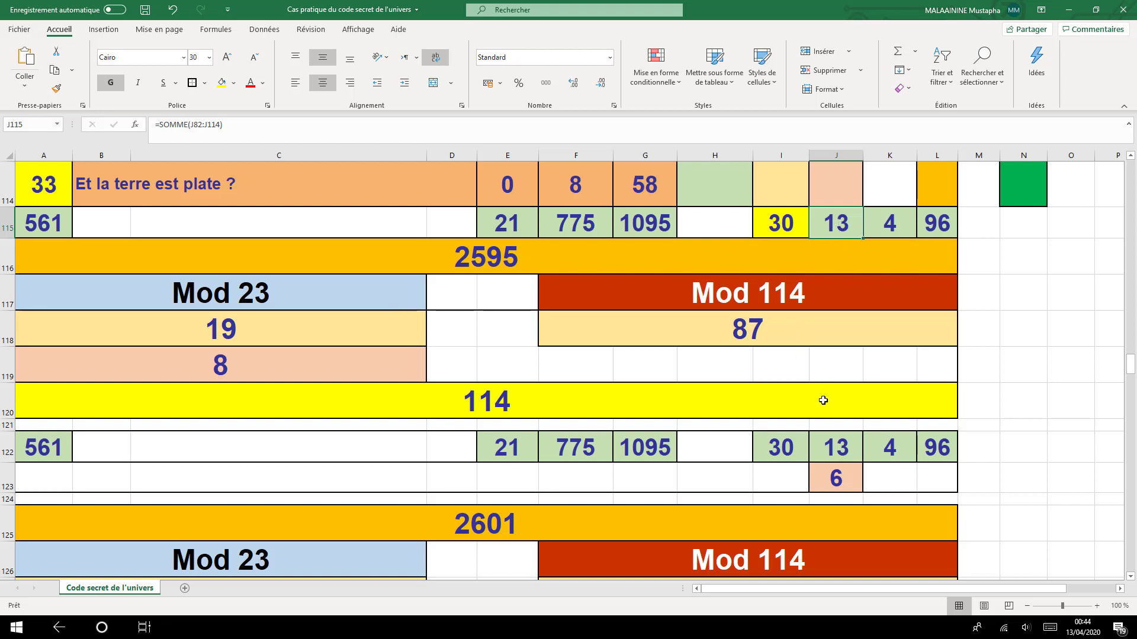
Check the range summed in the second grand total in A125, leaving the formula unchanged
click(424, 528)
double_click(426, 528)
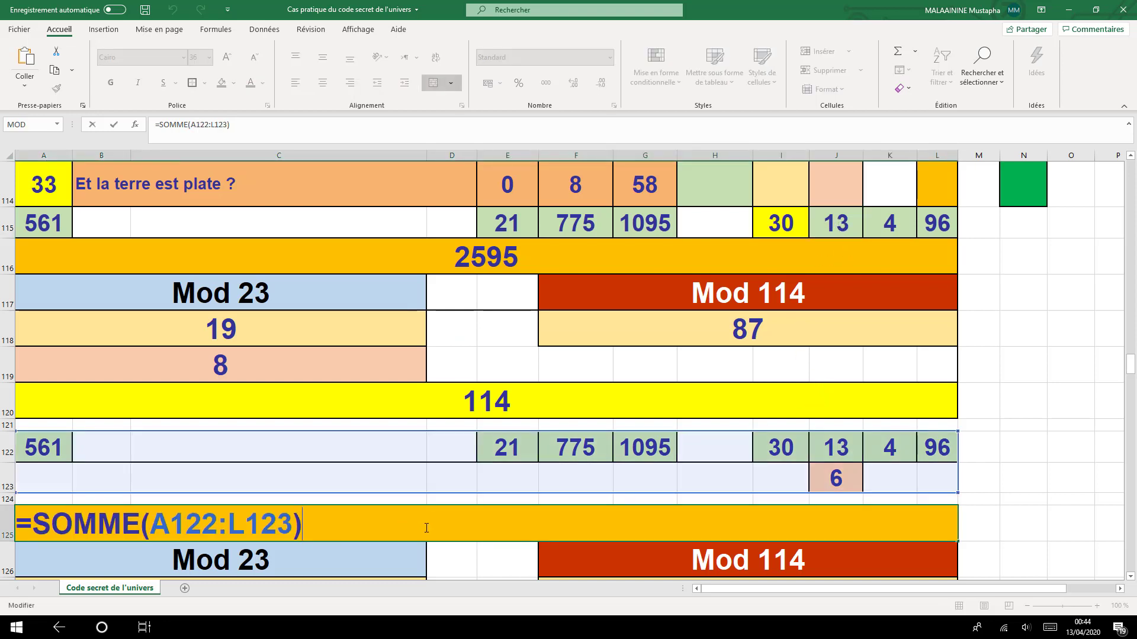
key(Return)
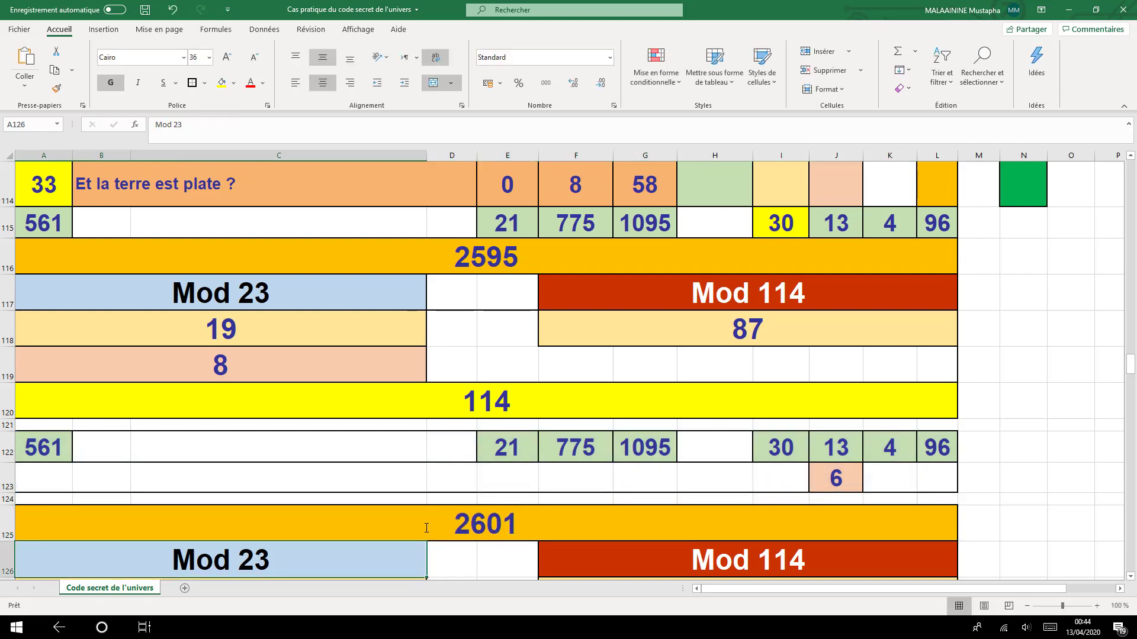
Review the Mod 23 and Mod 114 formulas of the second grand total in A127 and F127
scroll(538, 477, down, 1)
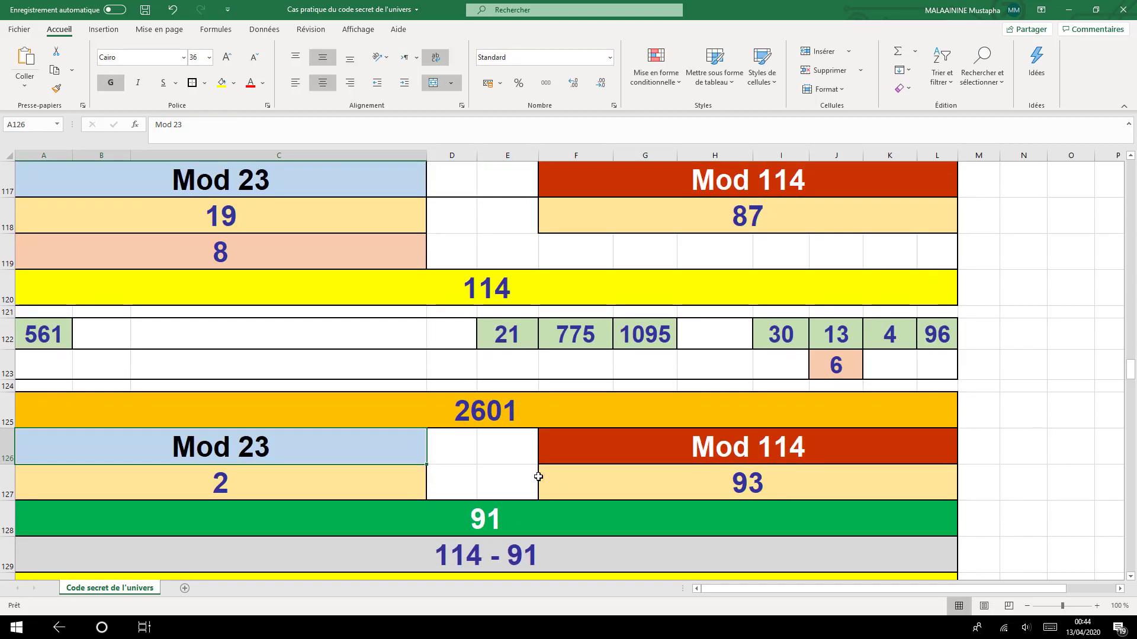
click(225, 486)
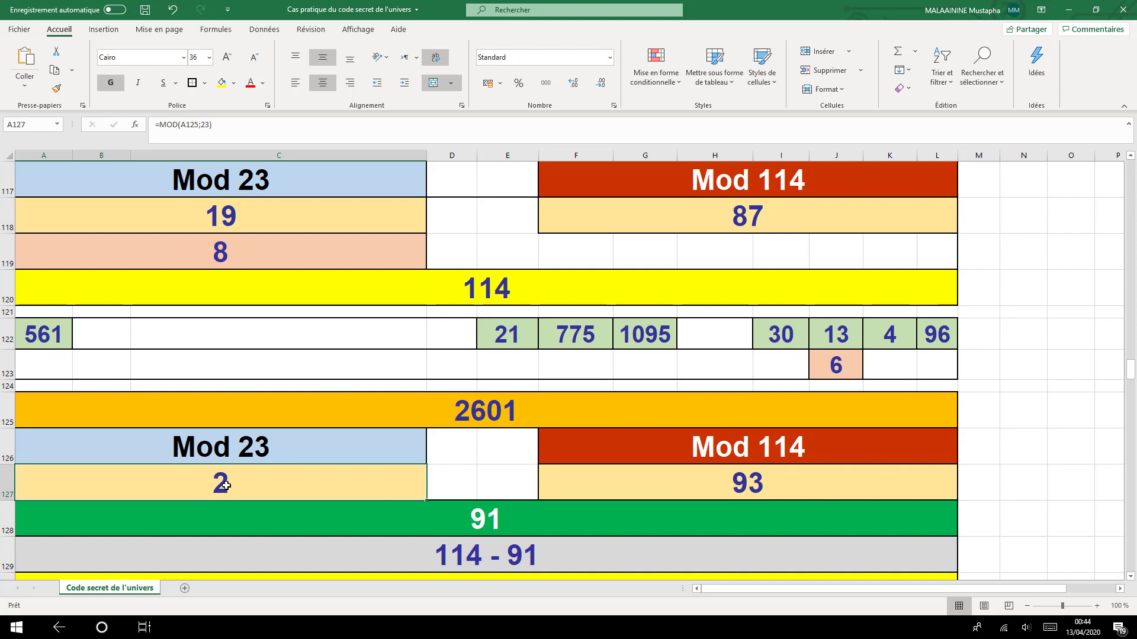
click(225, 442)
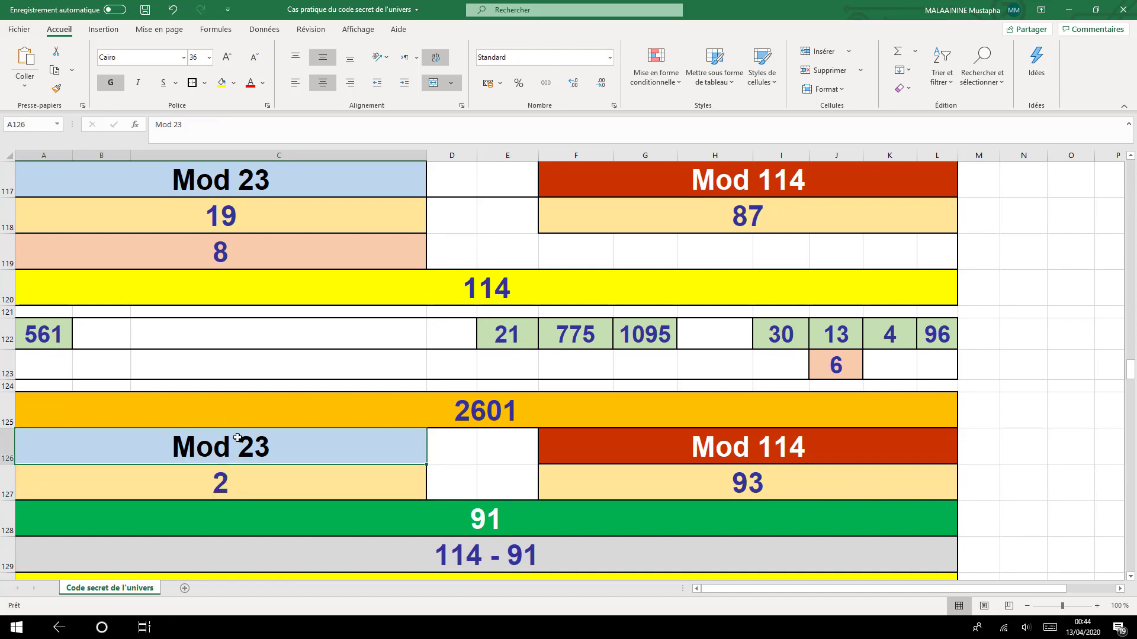
click(222, 486)
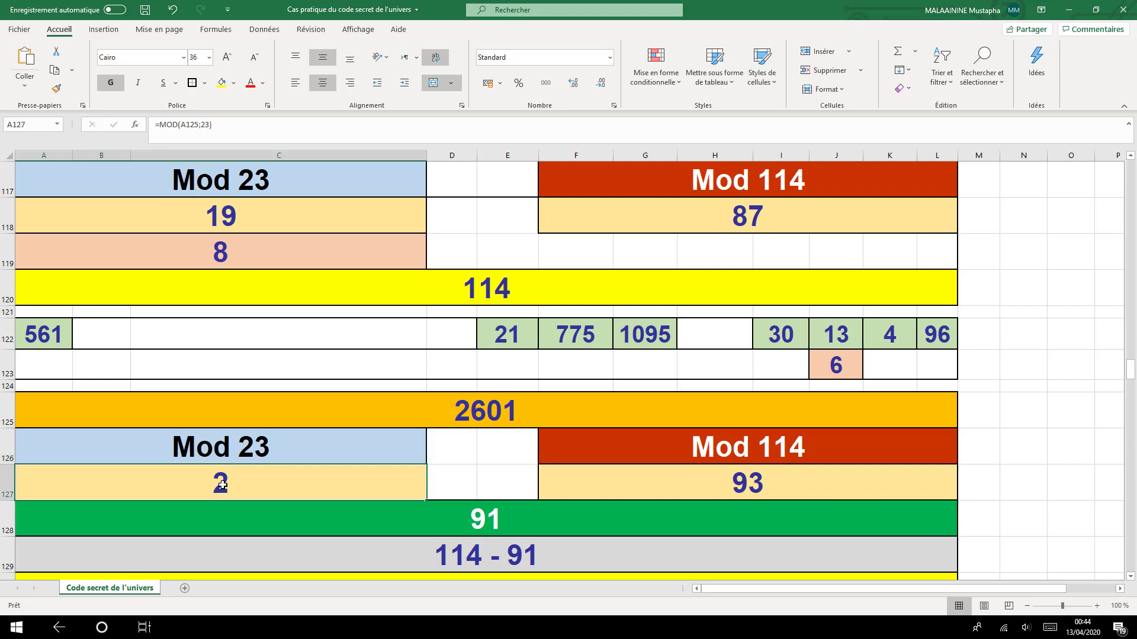
click(675, 486)
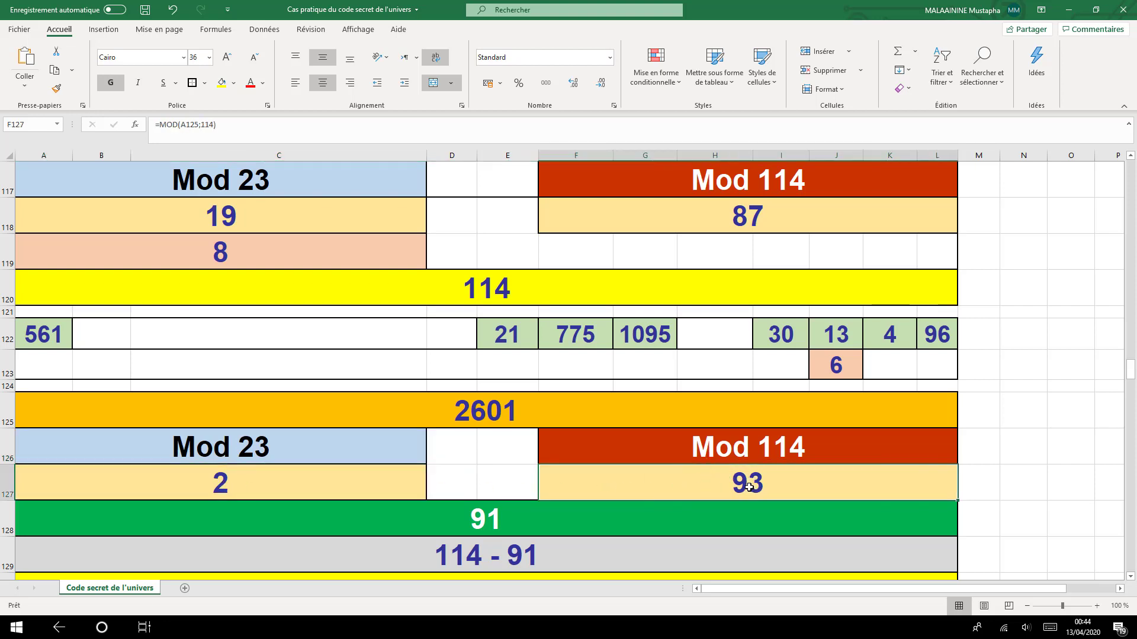
click(232, 491)
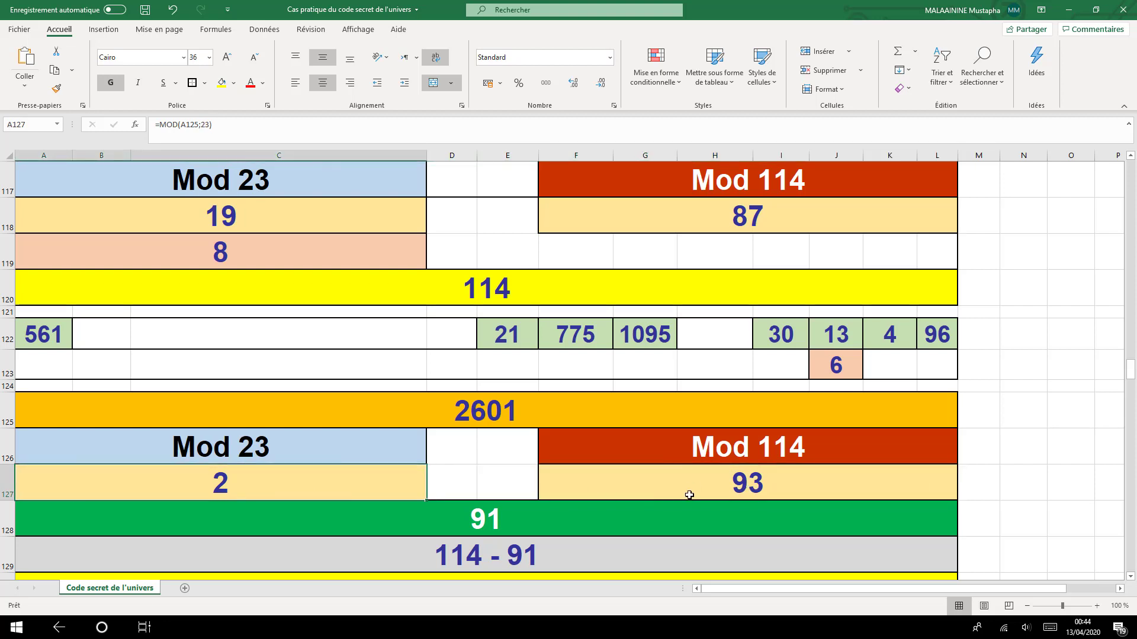
click(721, 489)
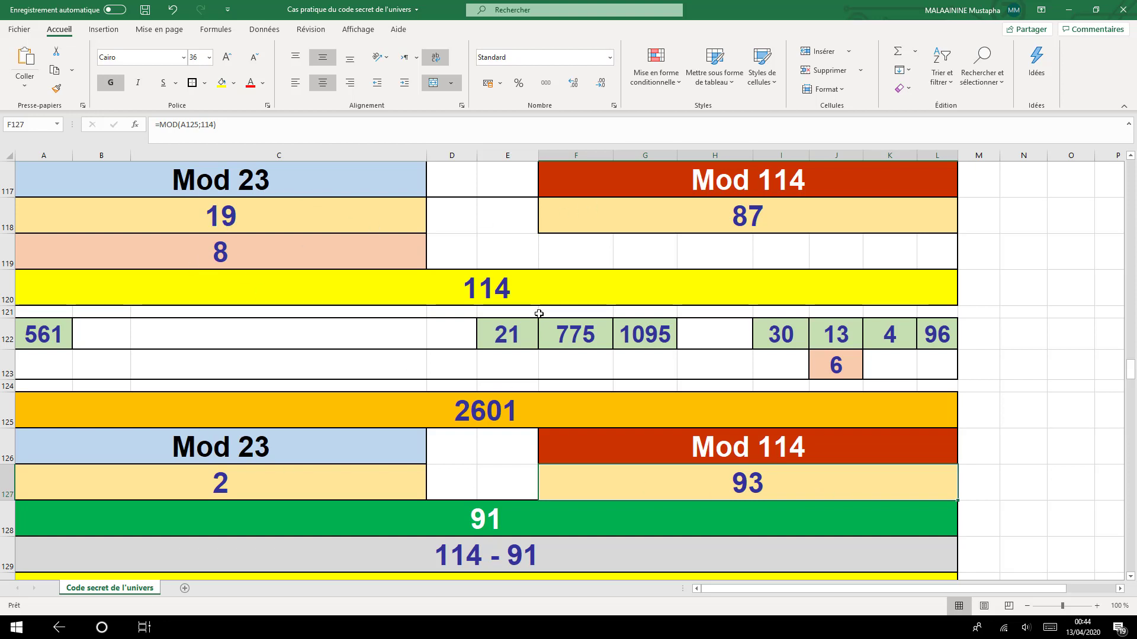
click(241, 495)
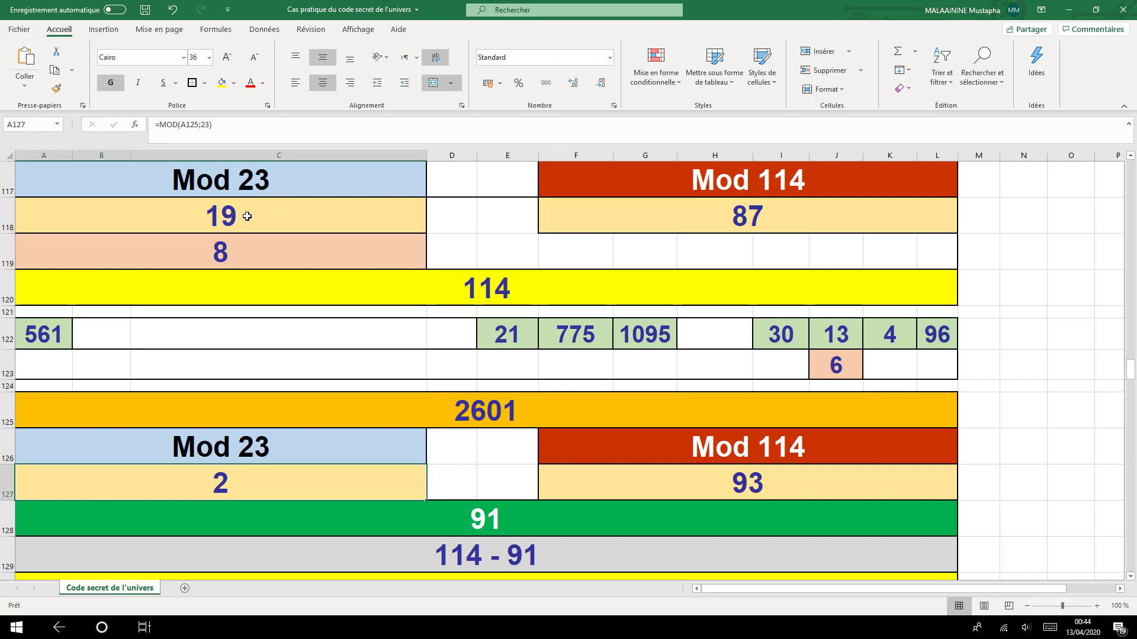
click(643, 487)
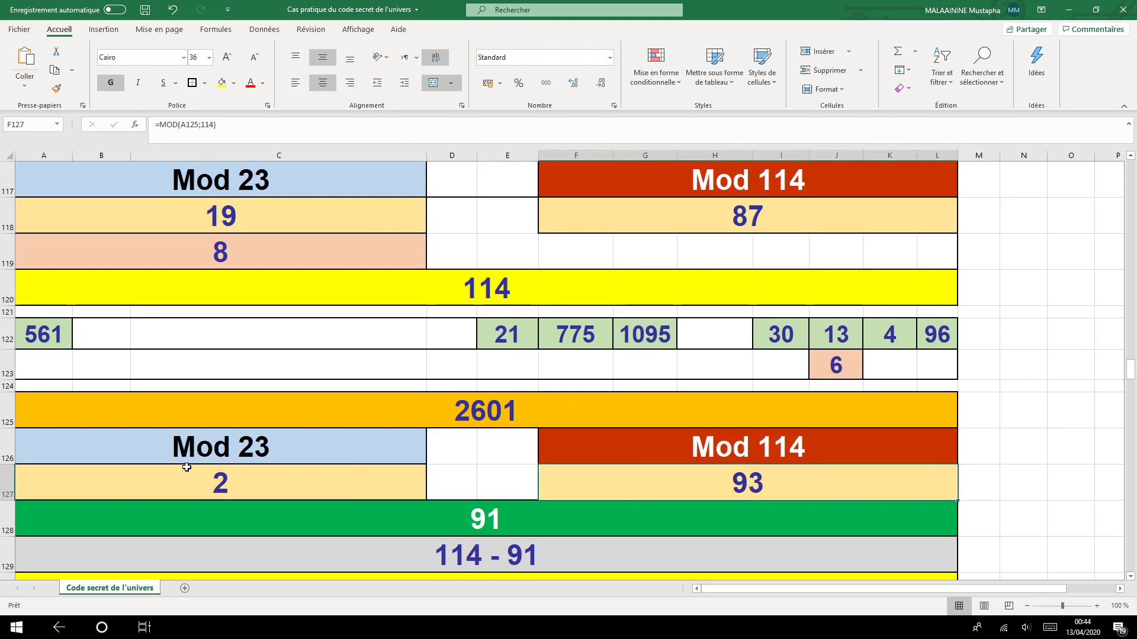
Examine the difference formula in A128, the sum in A120 and the subtraction of the two in A130
click(447, 514)
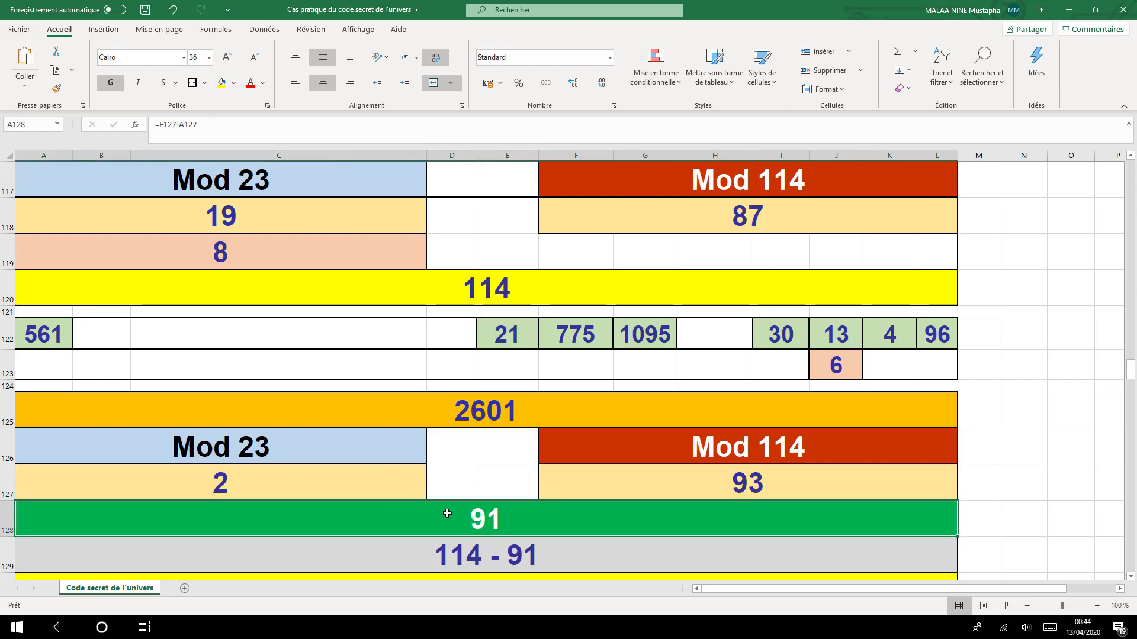
click(479, 291)
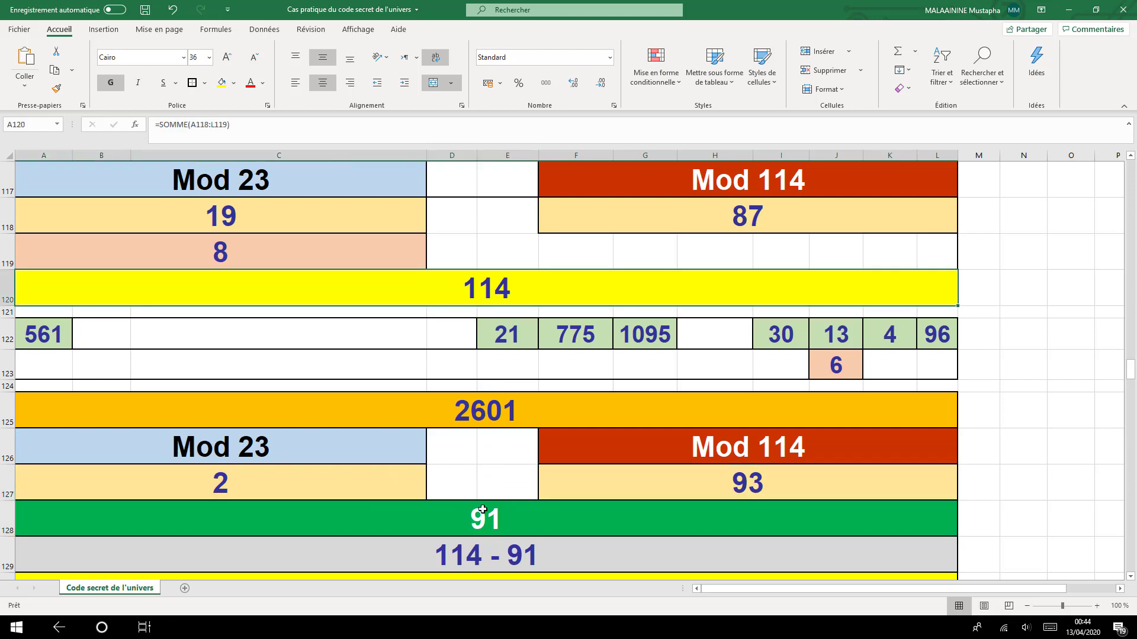
scroll(482, 509, down, 1)
click(474, 489)
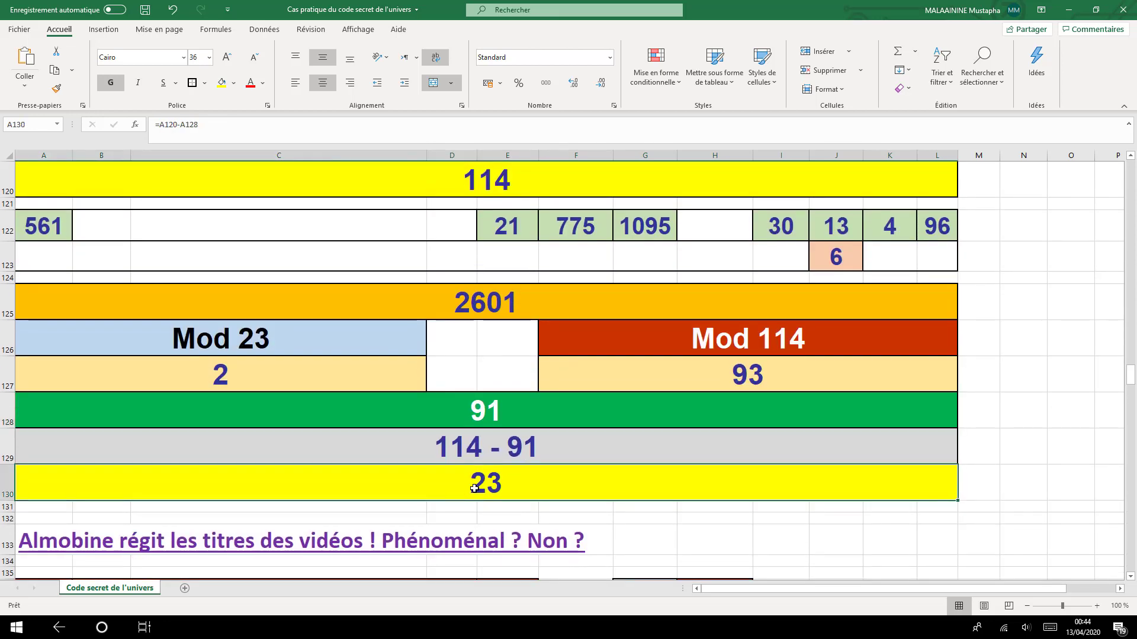
scroll(474, 488, up, 1)
click(490, 296)
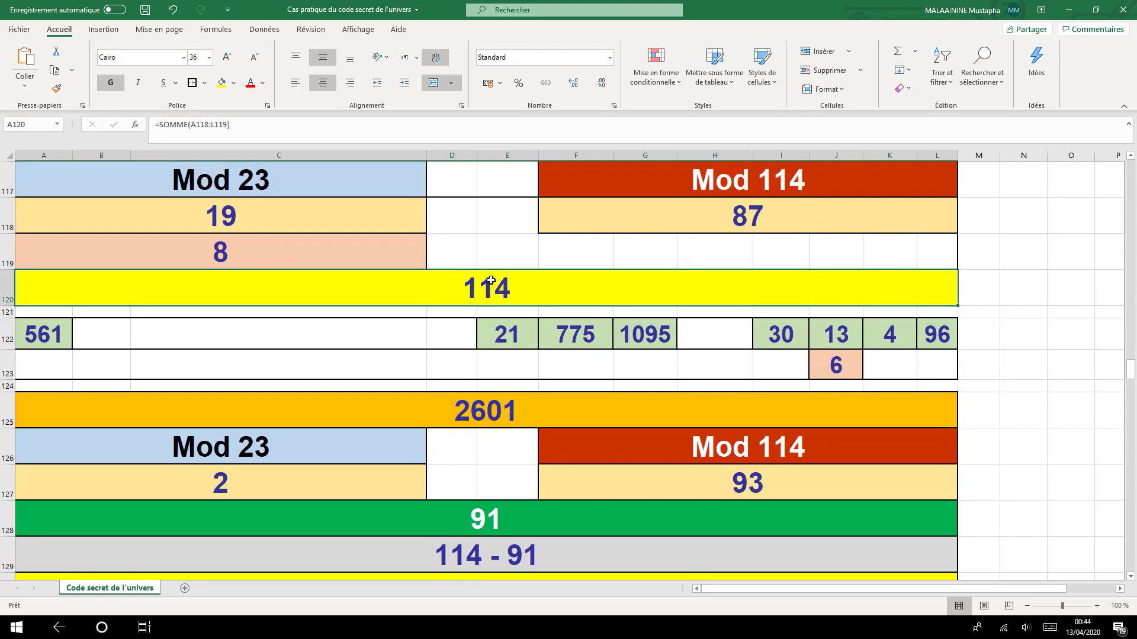
scroll(491, 281, down, 1)
click(480, 483)
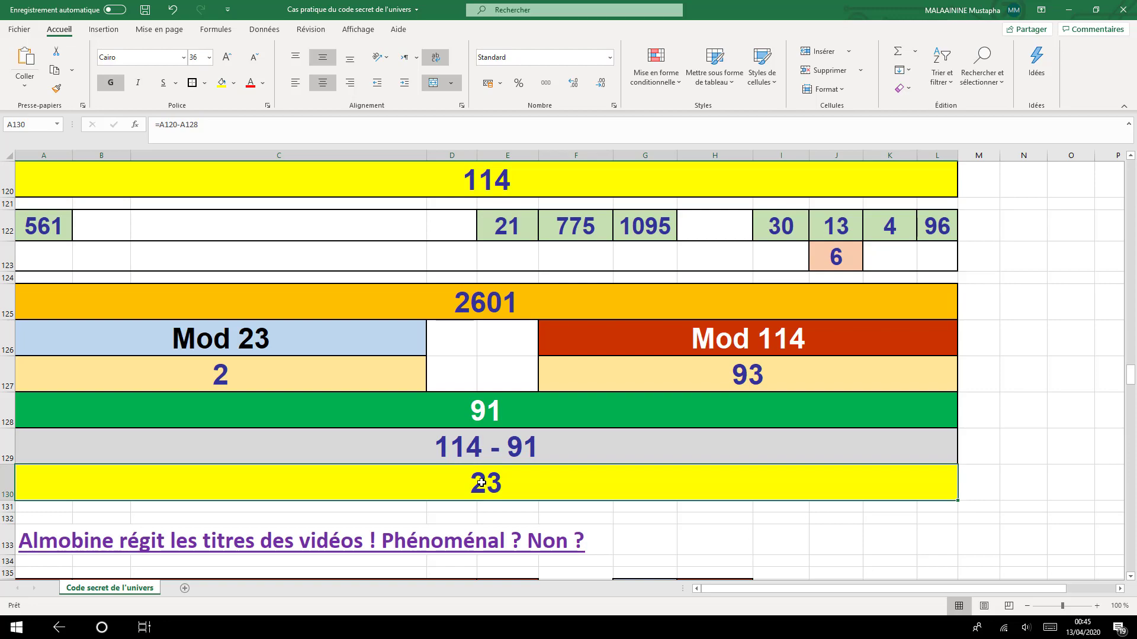
Select the block of videos 1 to 22 in the durations table and review the rows down to the totals
scroll(480, 482, up, 13)
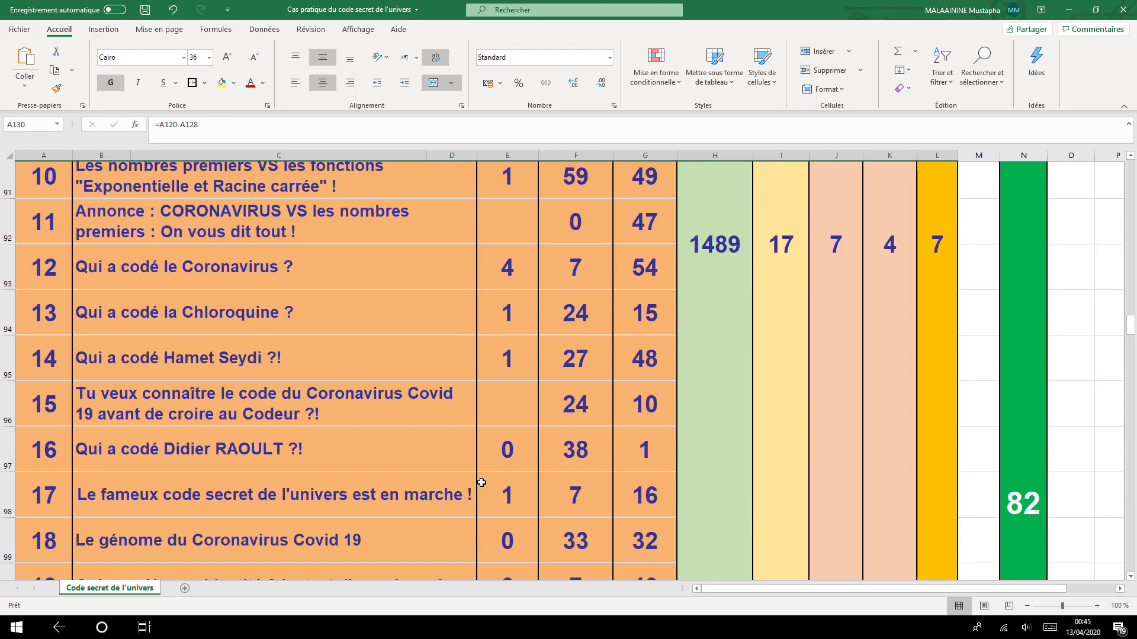
scroll(481, 482, up, 1)
scroll(481, 482, down, 2)
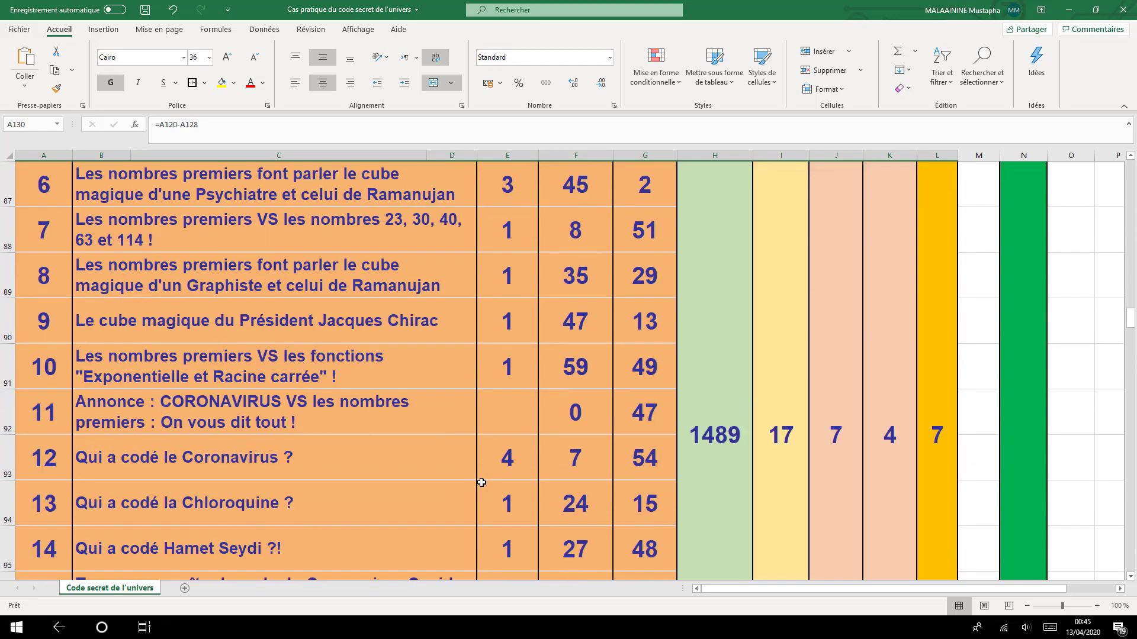
scroll(480, 483, down, 3)
scroll(480, 483, up, 6)
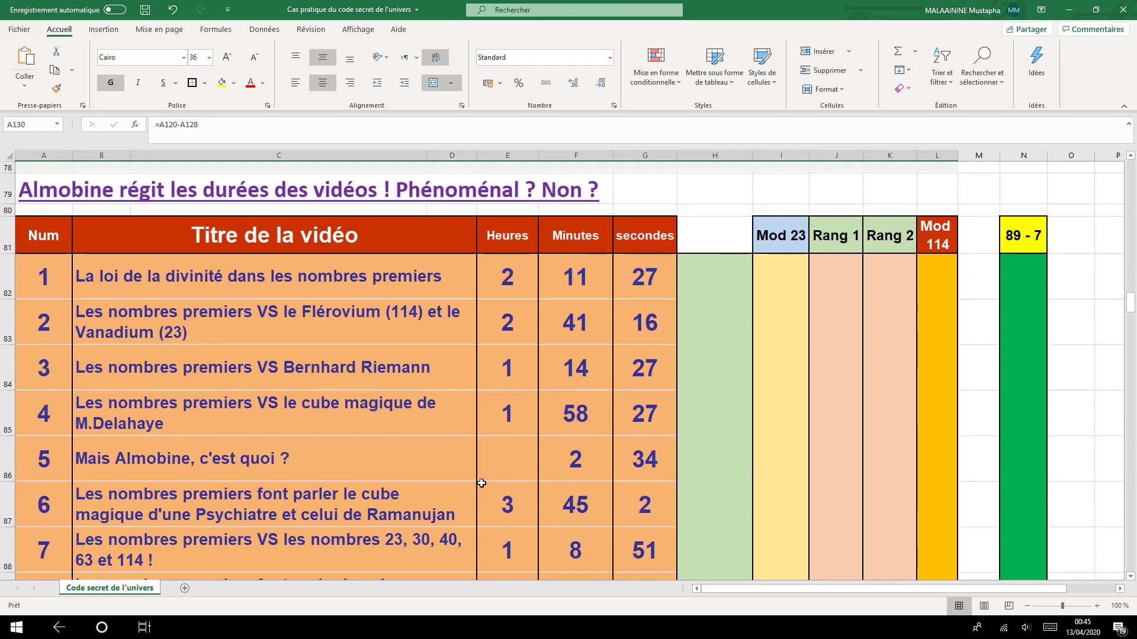
scroll(480, 482, up, 1)
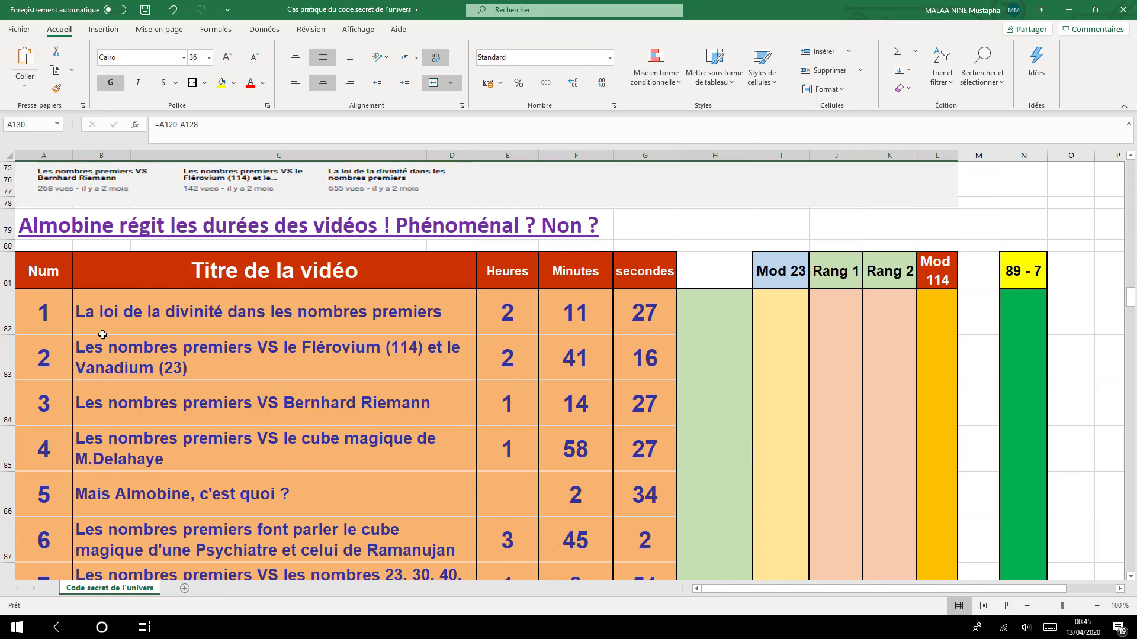
drag(69, 318, 978, 357)
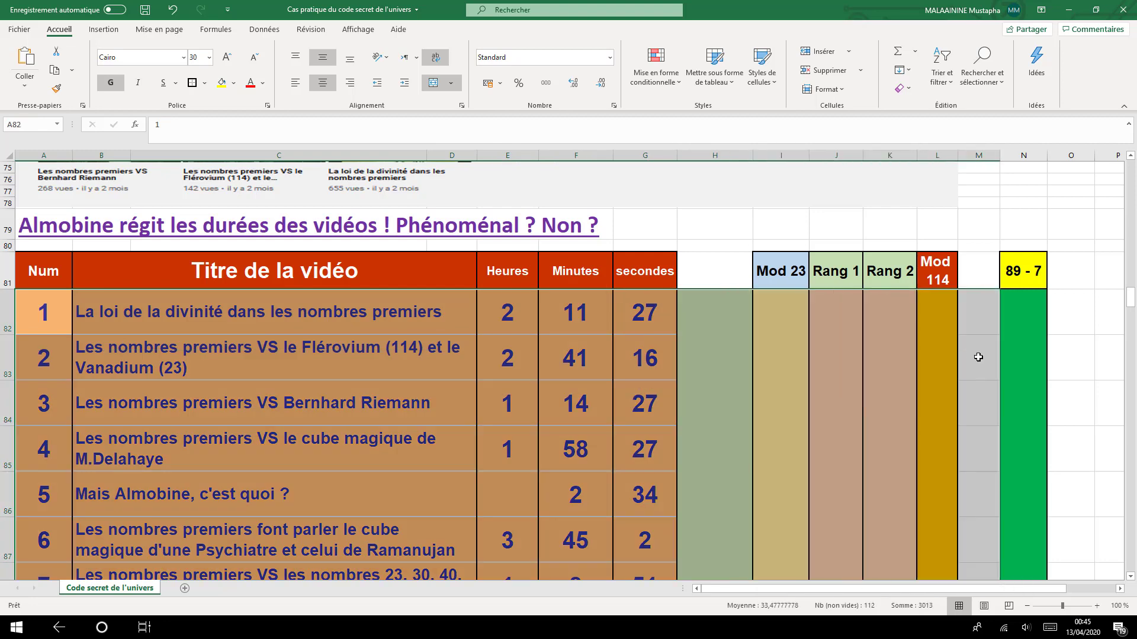
scroll(842, 411, down, 2)
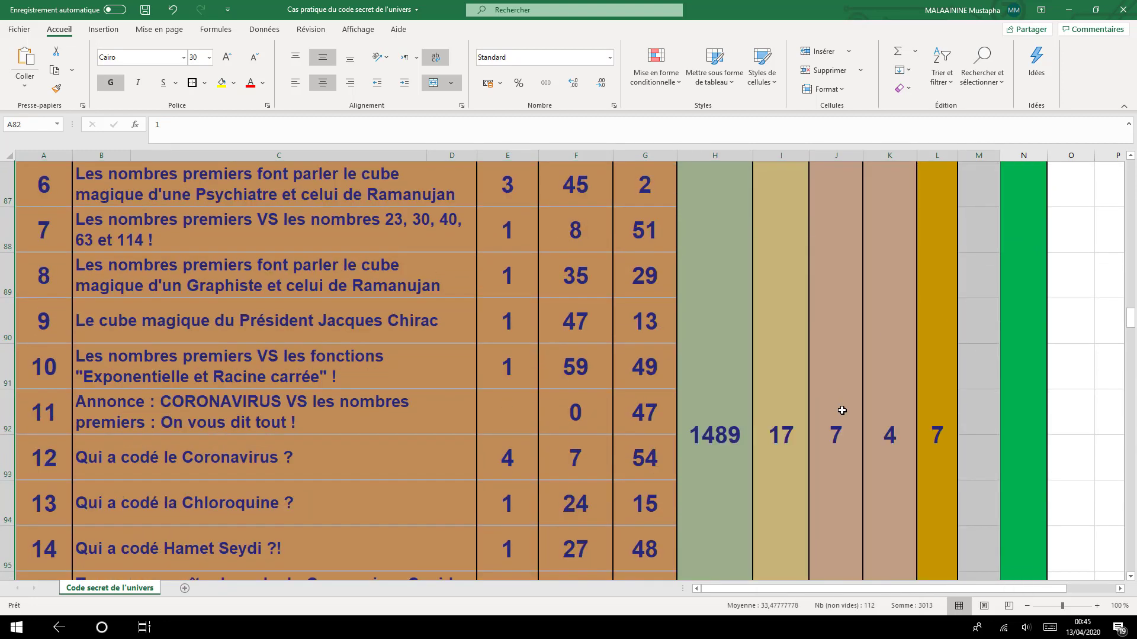
scroll(842, 411, down, 7)
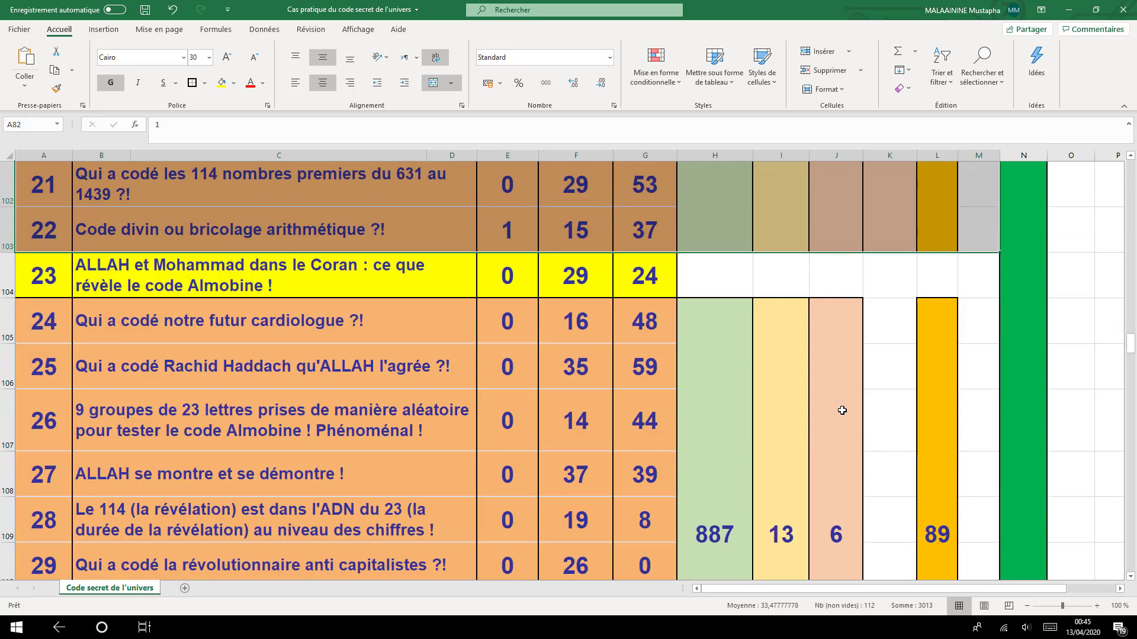
scroll(842, 410, down, 1)
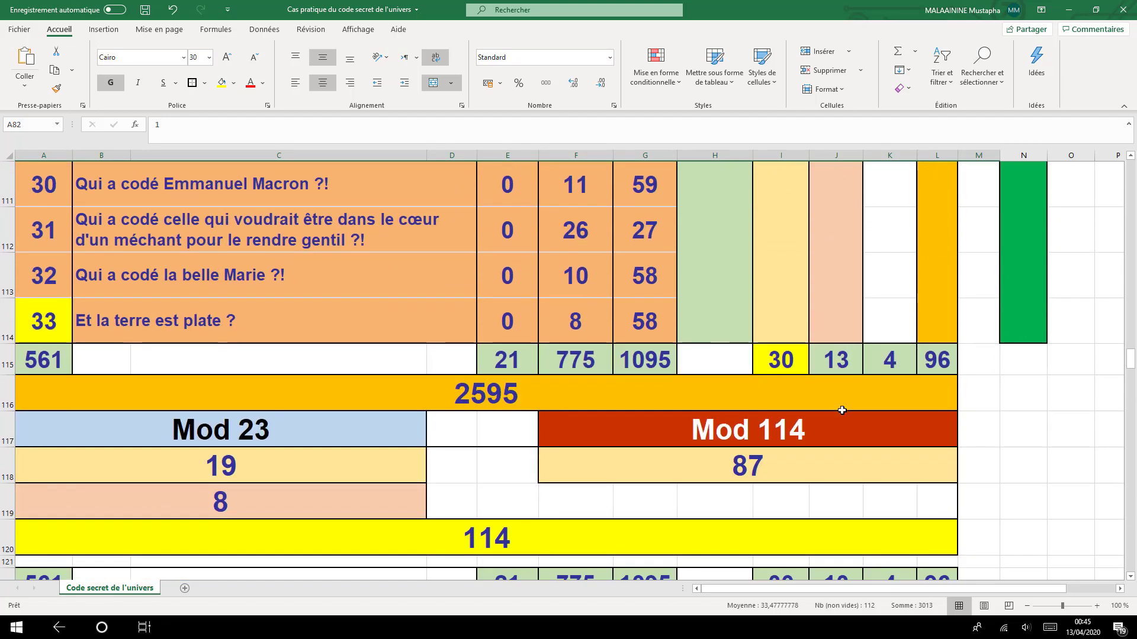
Go over the durations table again from its heading to the final subtraction formula in A130
scroll(626, 410, up, 7)
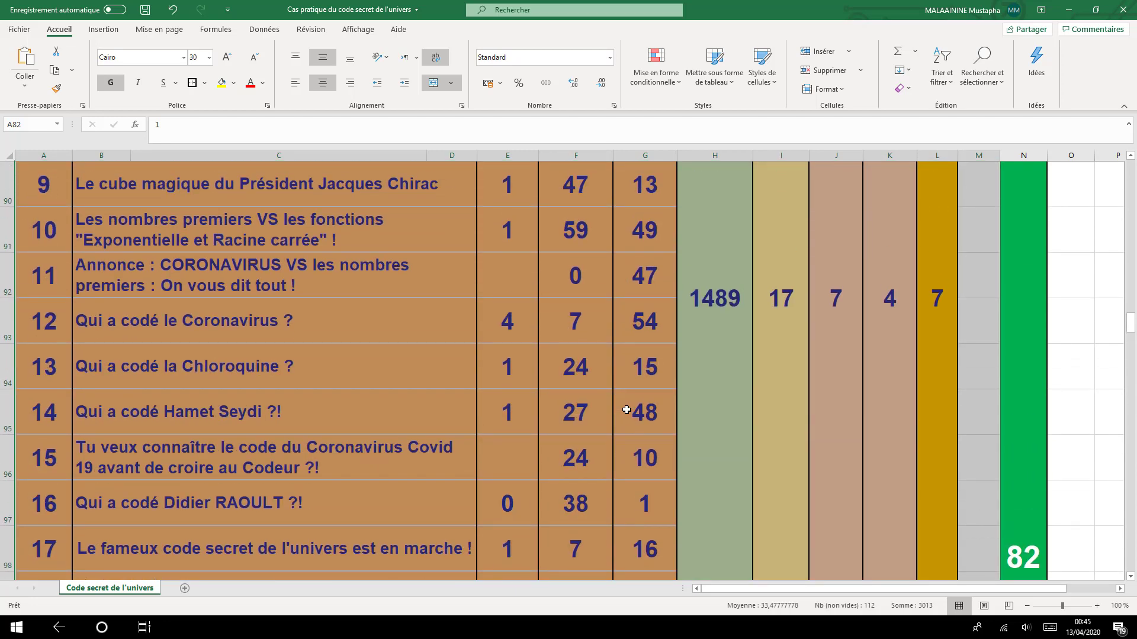
scroll(627, 409, up, 5)
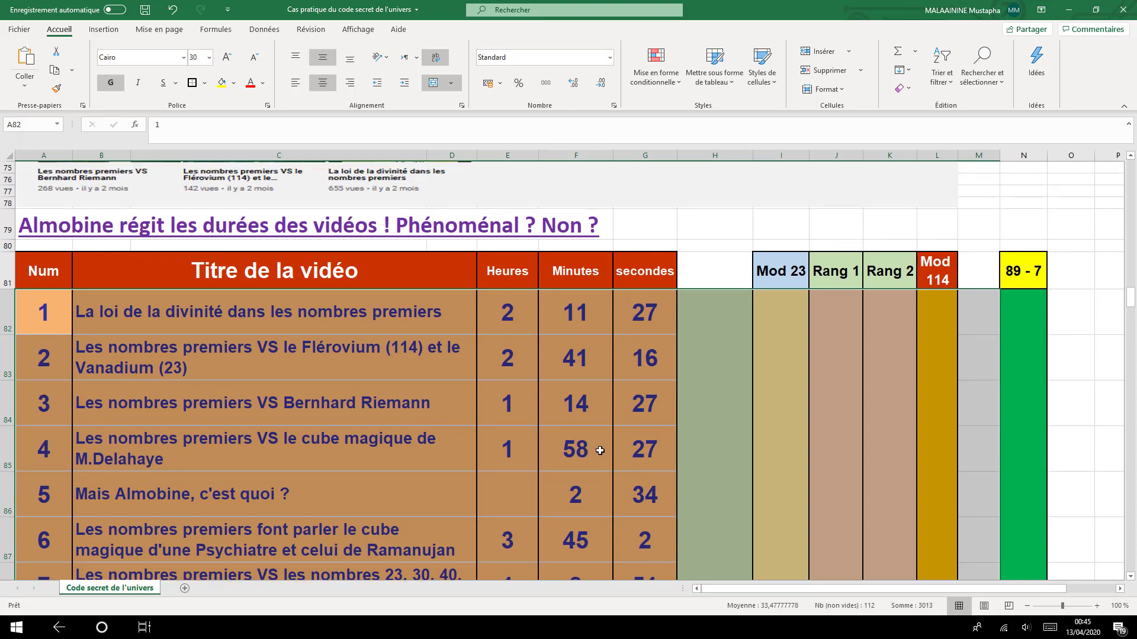
scroll(600, 451, down, 7)
scroll(600, 451, down, 8)
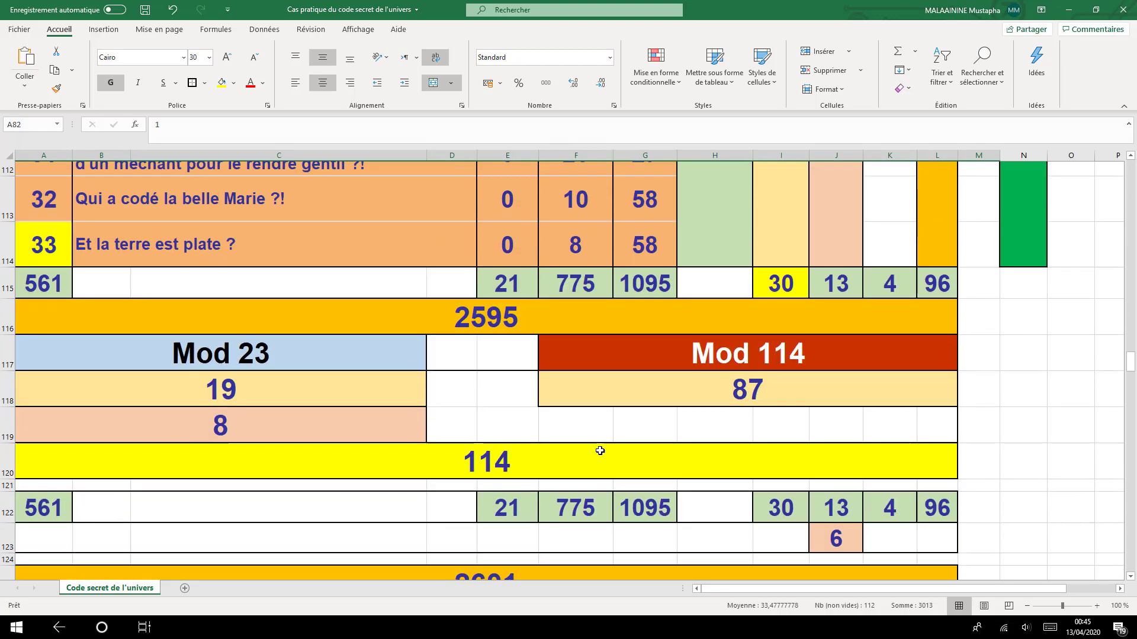
scroll(600, 450, down, 1)
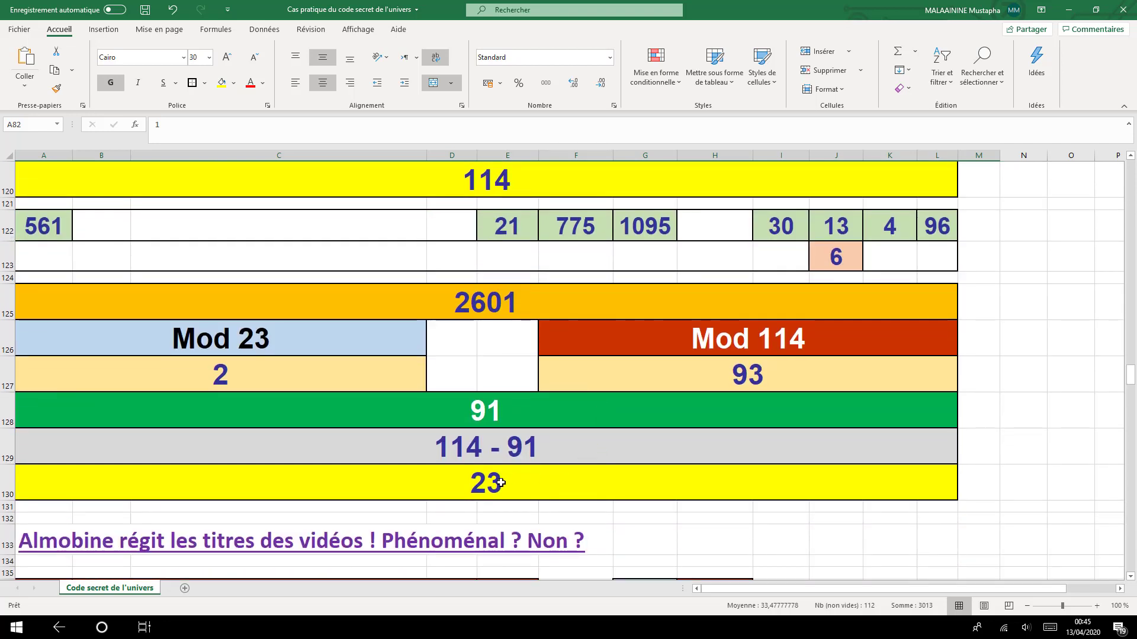
click(501, 482)
Go to the video titles table with its character counts and select the first video's title in B137
scroll(501, 482, down, 1)
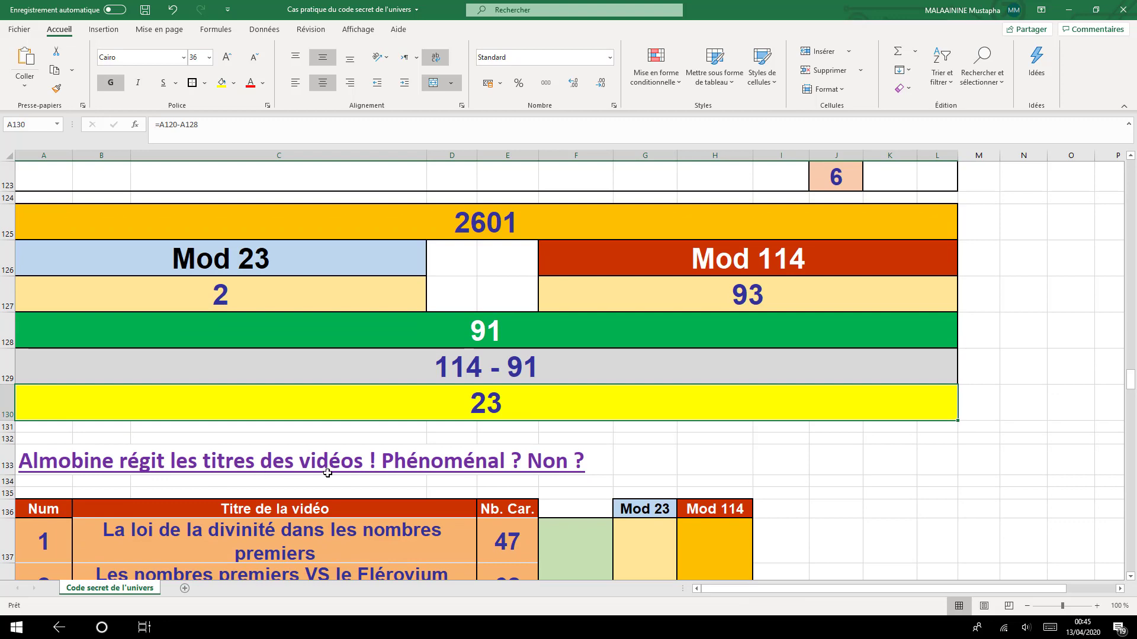
scroll(531, 465, down, 3)
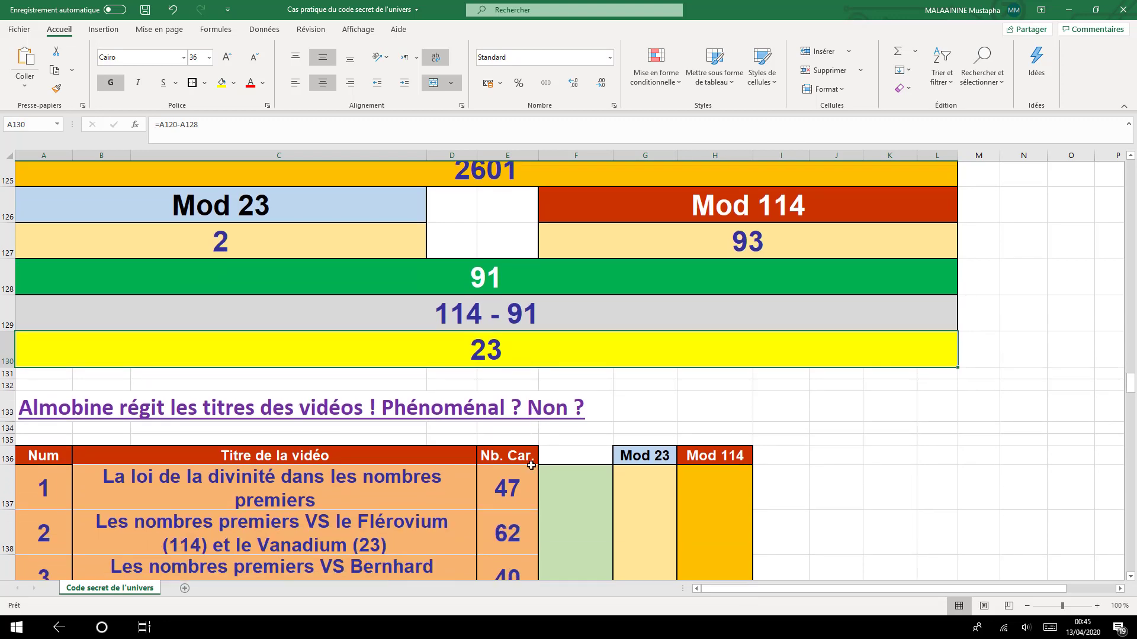
click(240, 282)
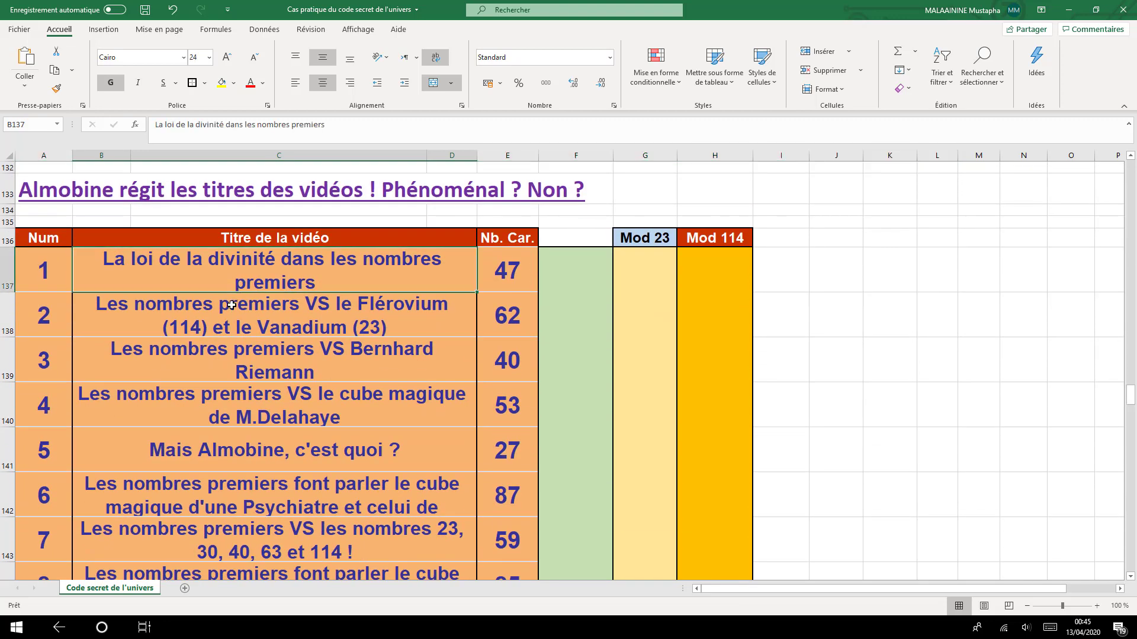
Go through the titles of videos 1 to 6 in B137:B142 of the video titles table
click(237, 307)
click(255, 354)
click(277, 400)
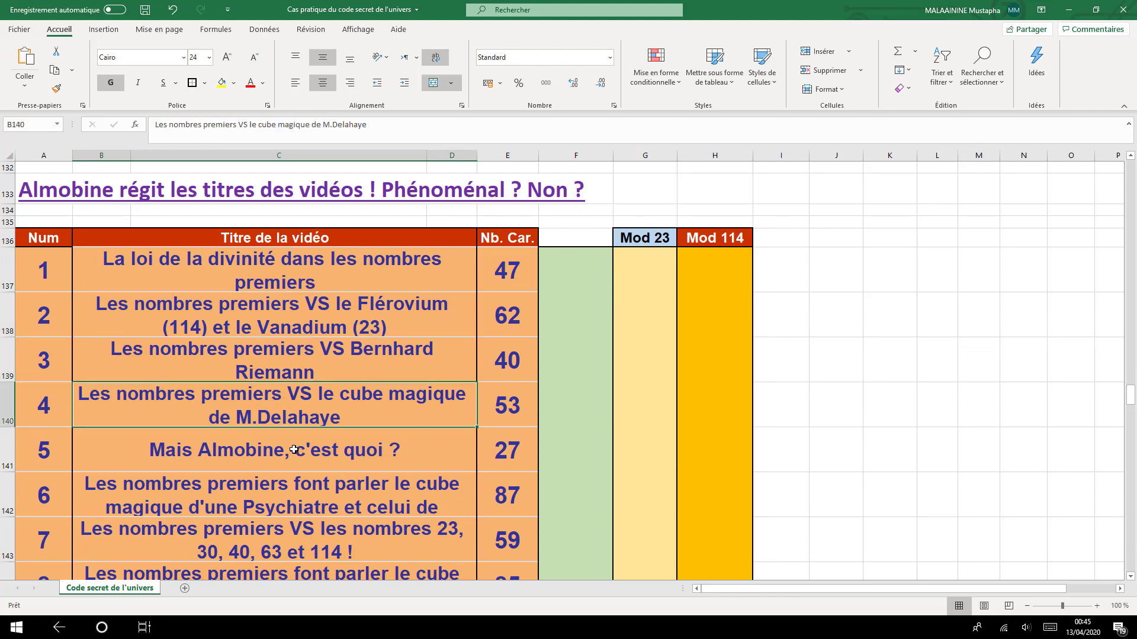
click(293, 449)
click(283, 275)
drag(281, 294, 297, 382)
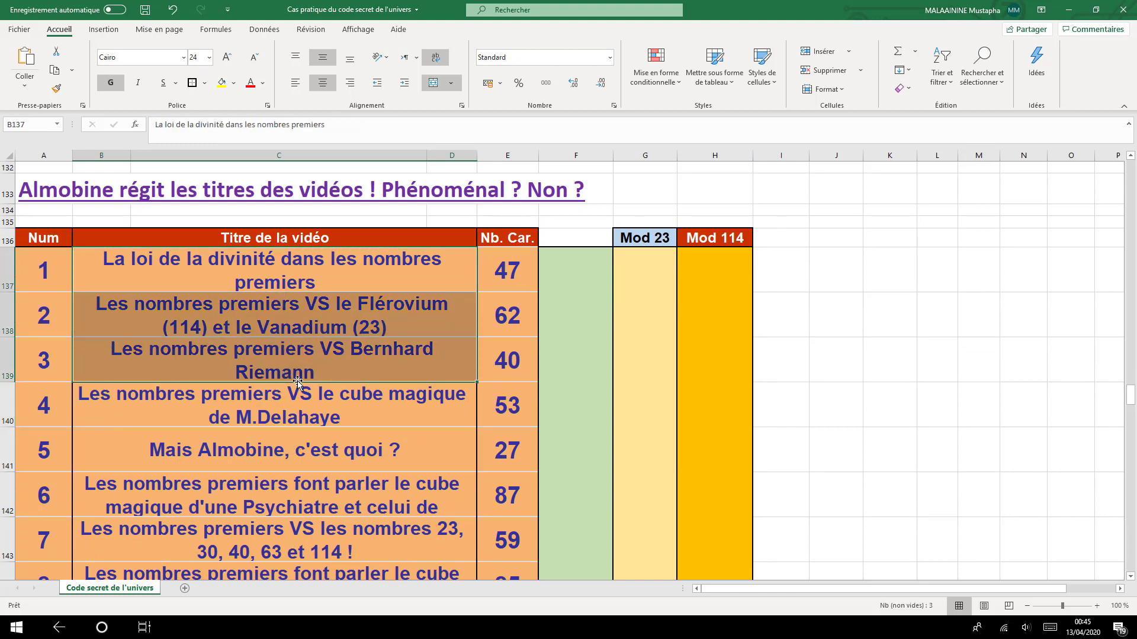
click(288, 412)
click(315, 452)
click(311, 489)
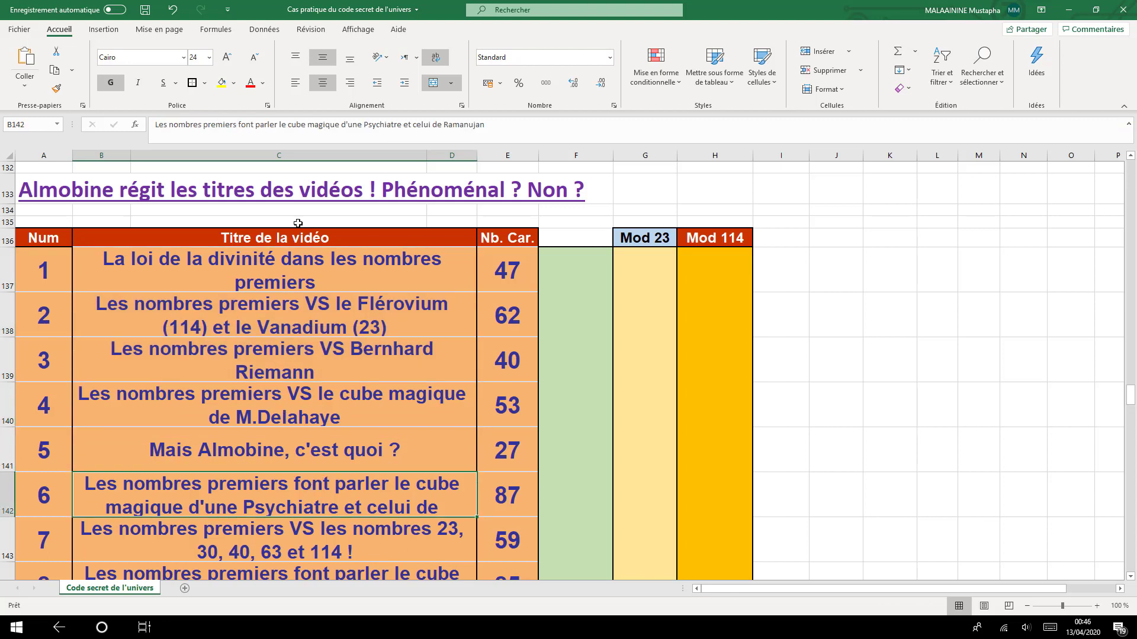
click(364, 449)
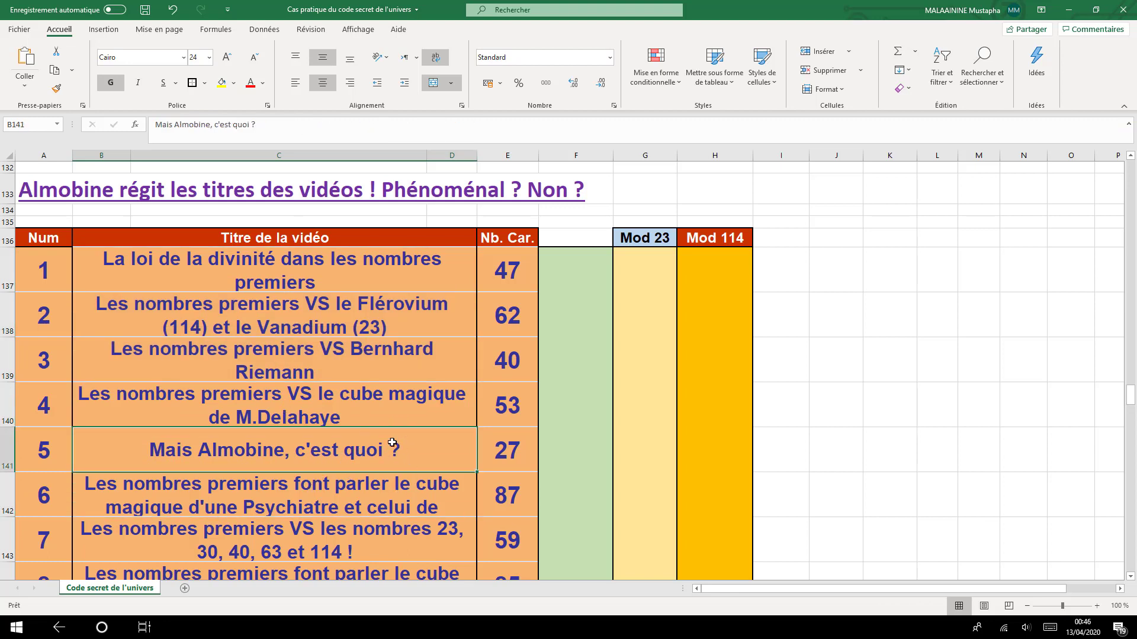
Review the following titles down to the yellow row of video 23 and select the title of video 19 in B155
scroll(380, 453, down, 1)
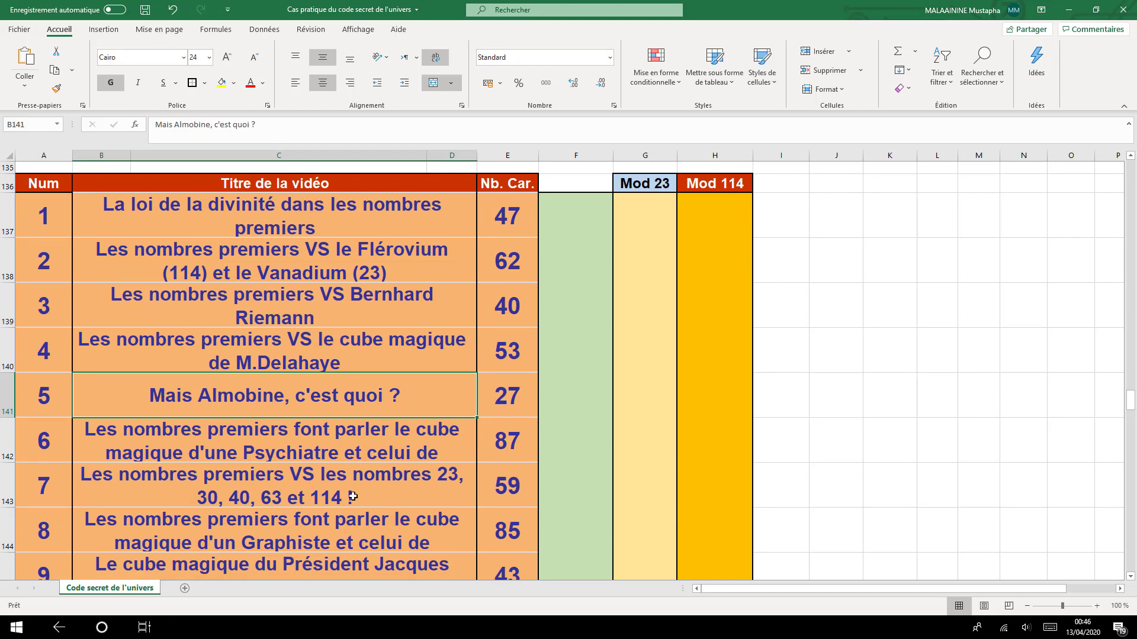
scroll(358, 488, down, 4)
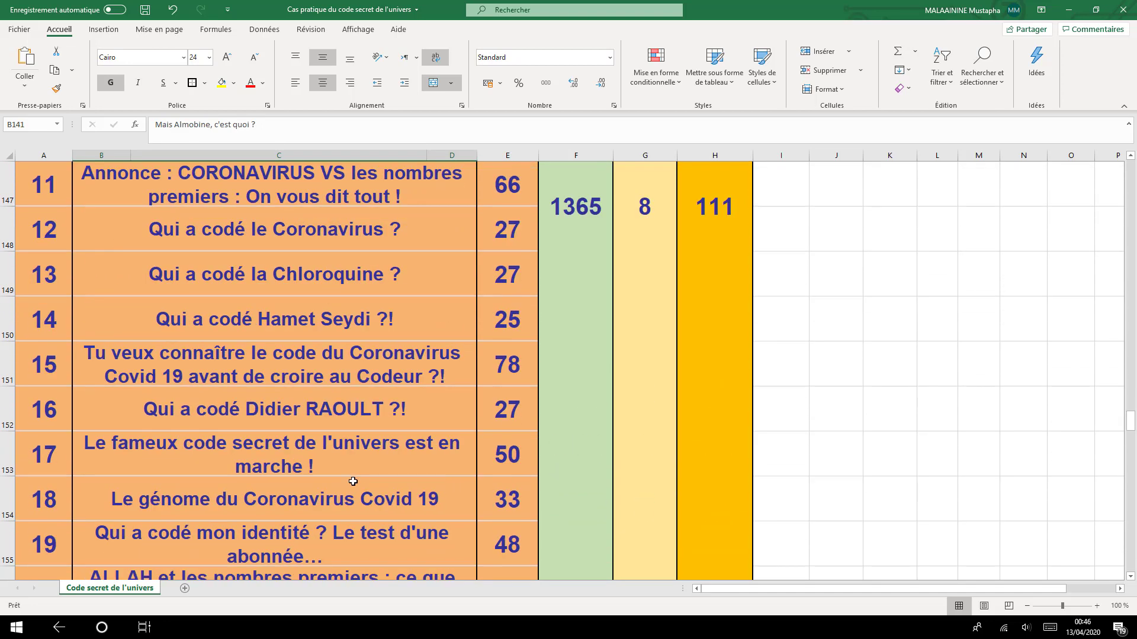
scroll(338, 374, down, 2)
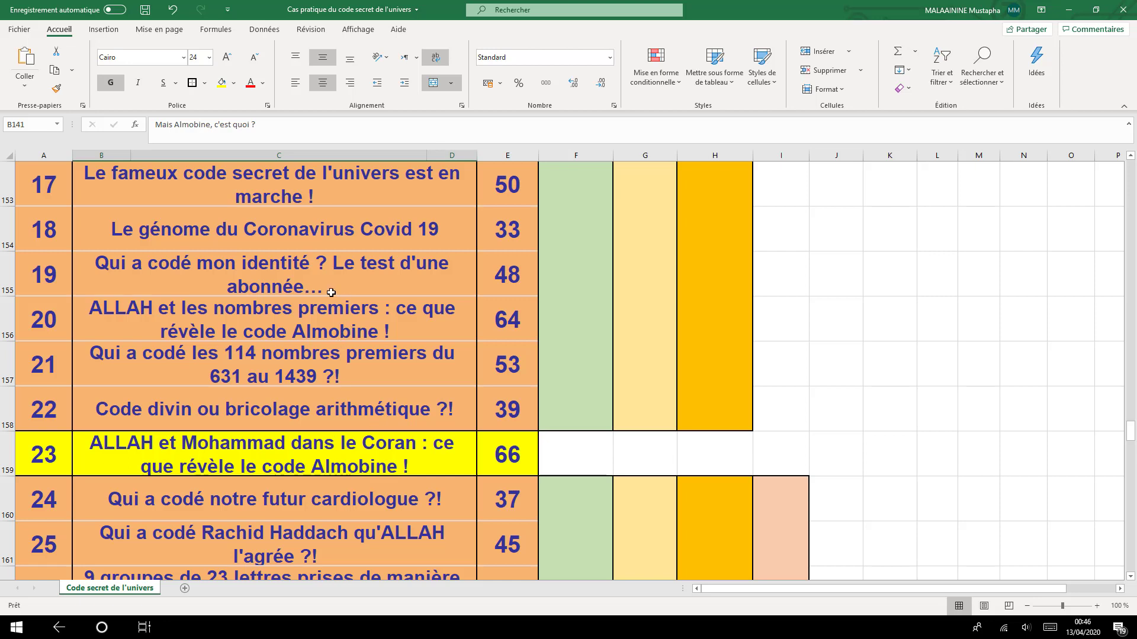
click(141, 263)
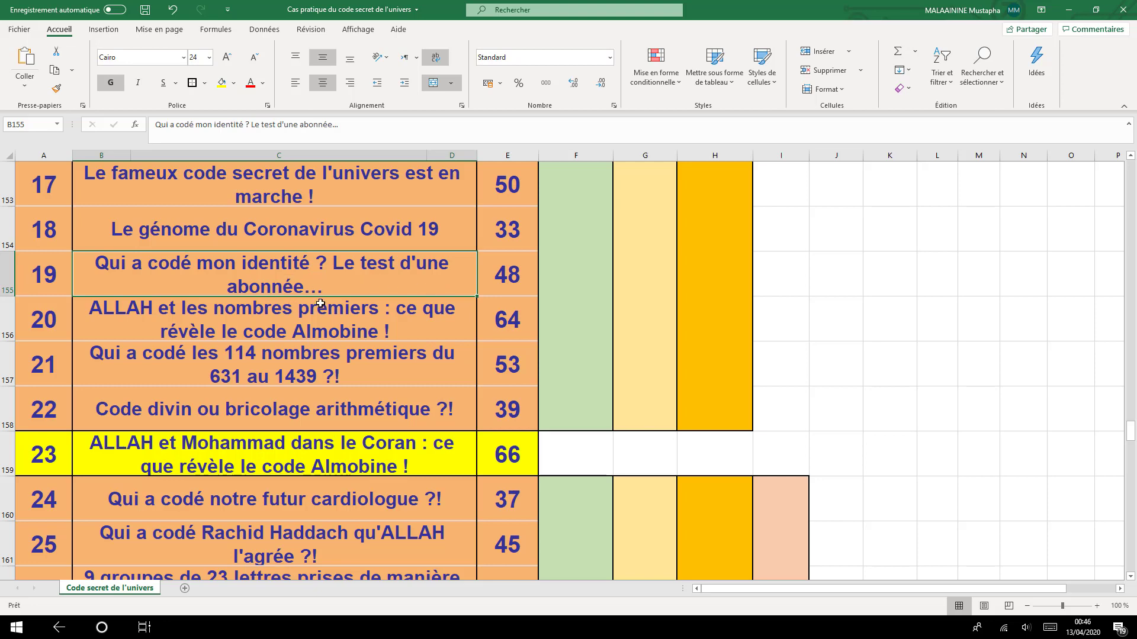
Examine the NBCAR formula in E137 that counts the characters of the first video's title
scroll(482, 319, up, 8)
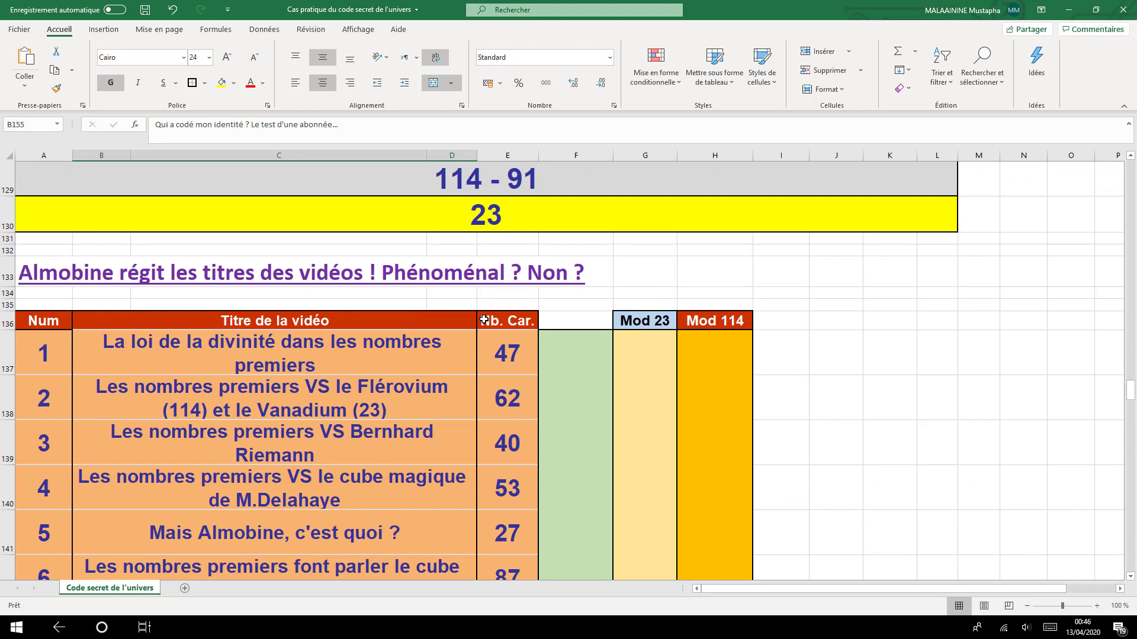
click(512, 358)
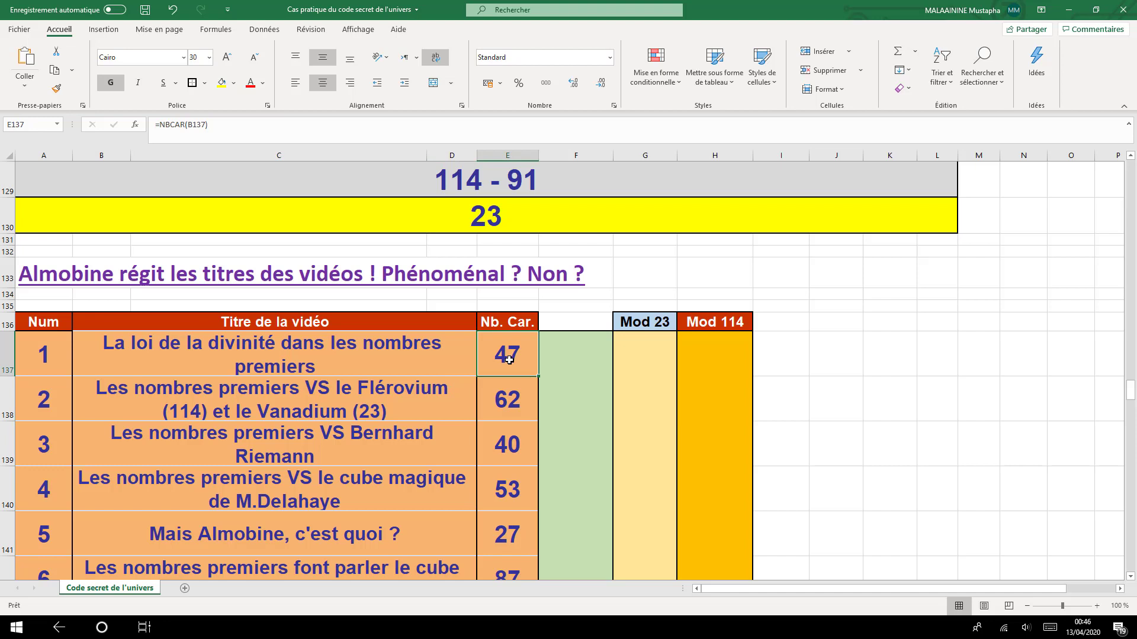
double_click(509, 359)
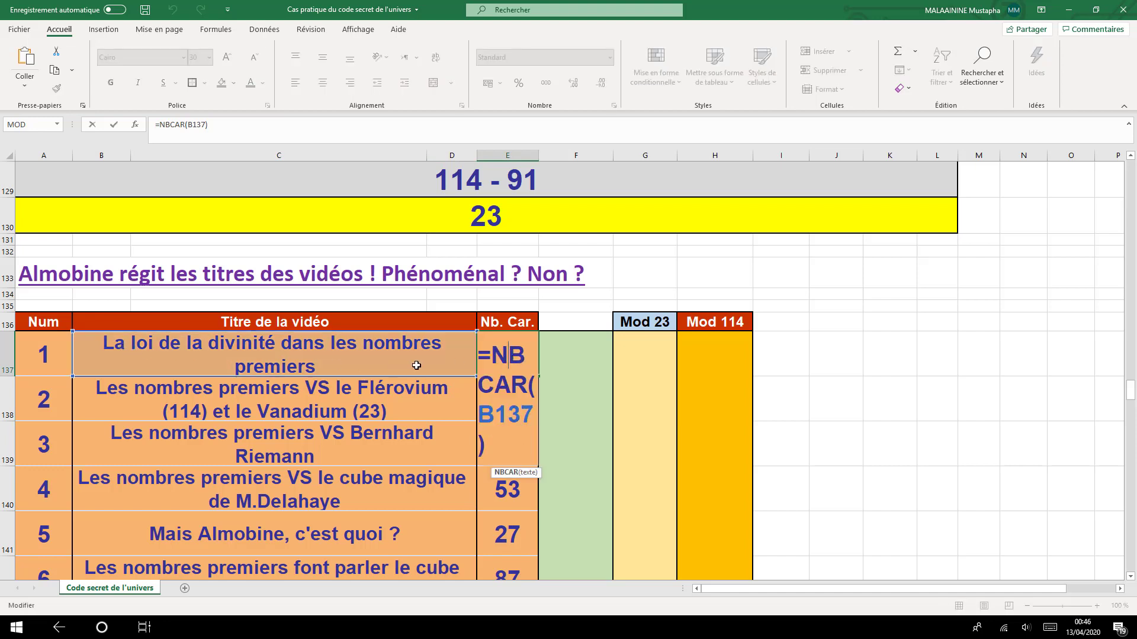
key(Return)
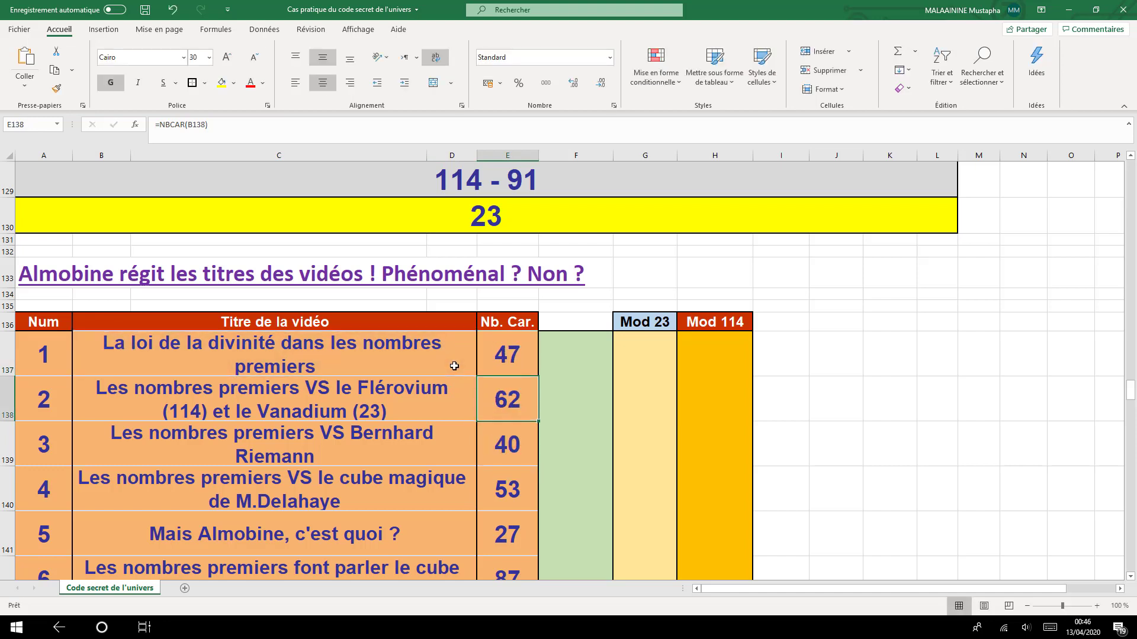
click(499, 356)
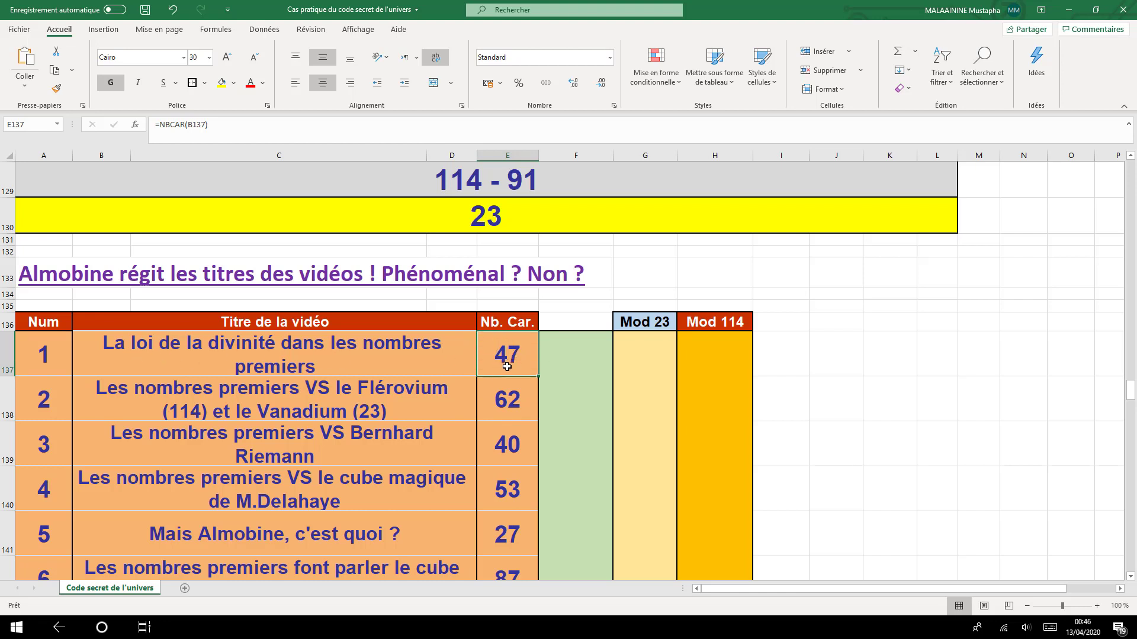
Fill the character count of video 33 in E169 with yellow
scroll(517, 354, down, 13)
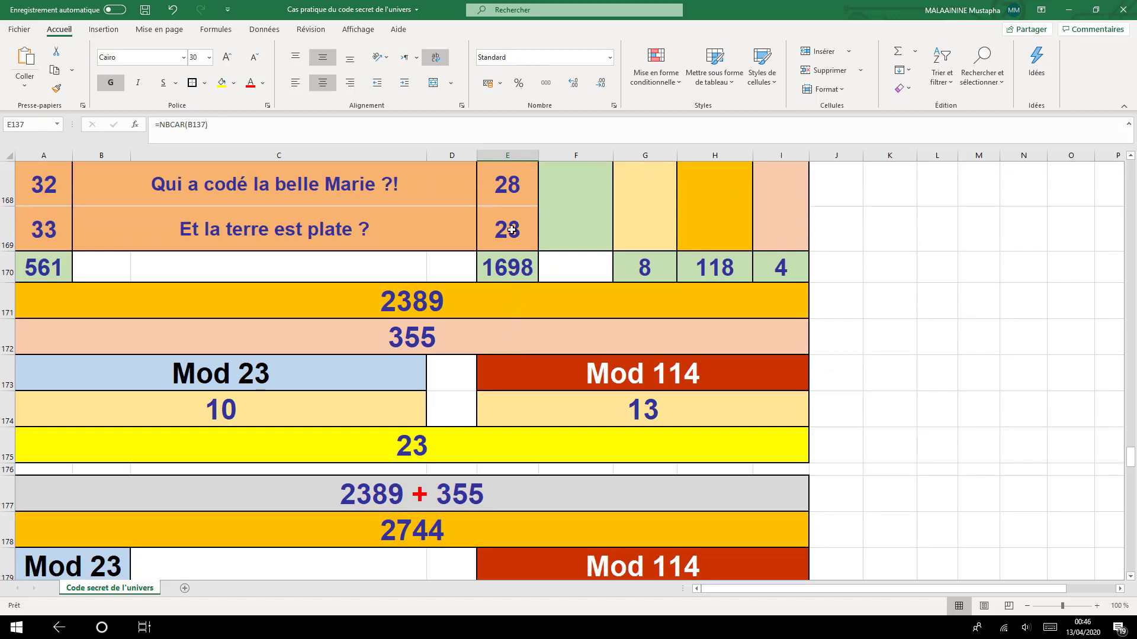
click(499, 229)
click(224, 84)
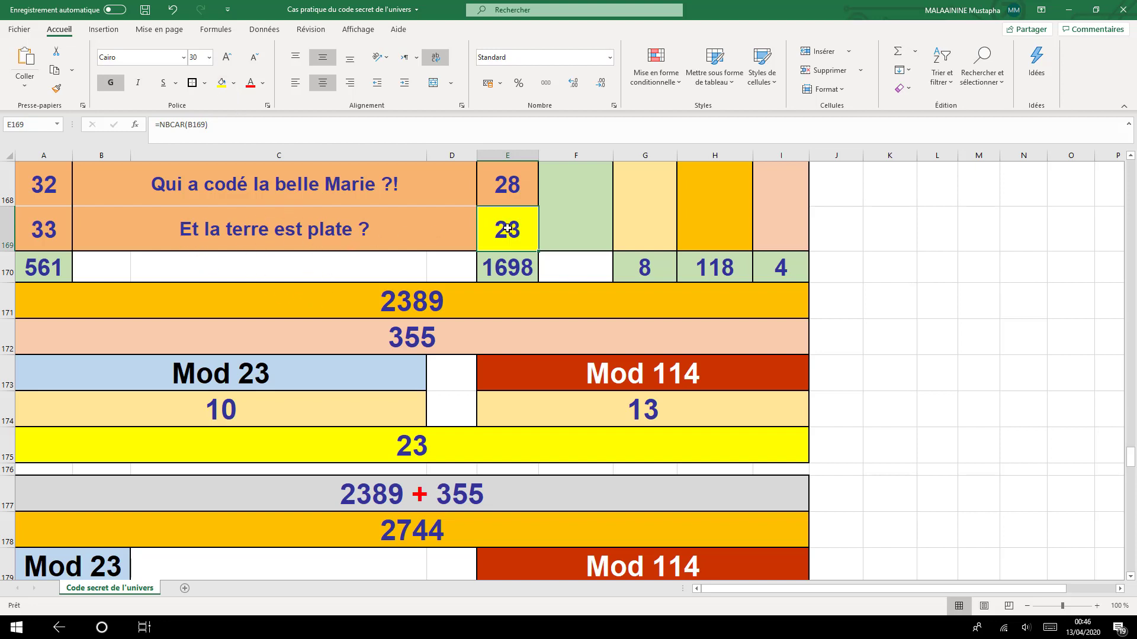
scroll(492, 313, up, 6)
scroll(492, 319, down, 5)
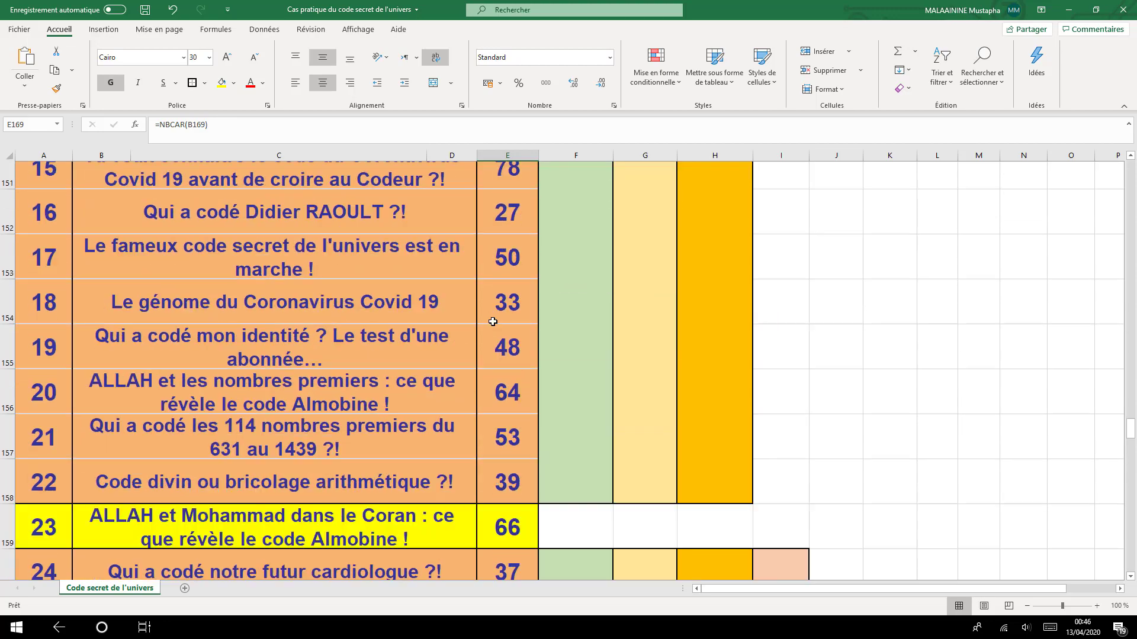
scroll(493, 322, down, 1)
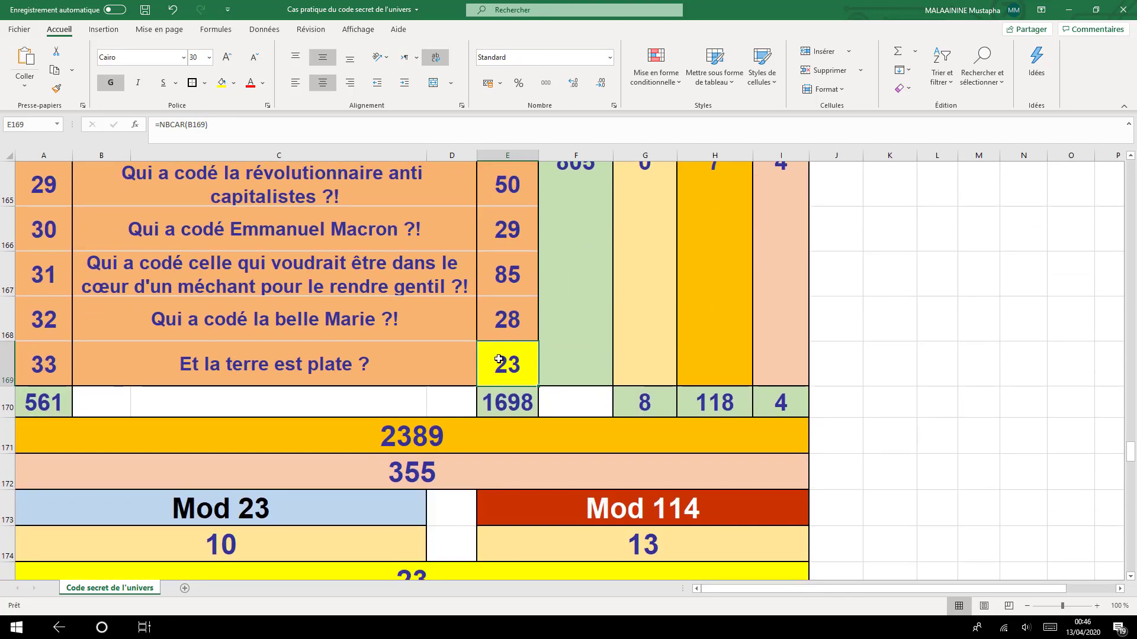
Return to the start of the titles table and inspect the number in A137 and the character counts in E137 and E139
scroll(499, 359, up, 12)
click(498, 359)
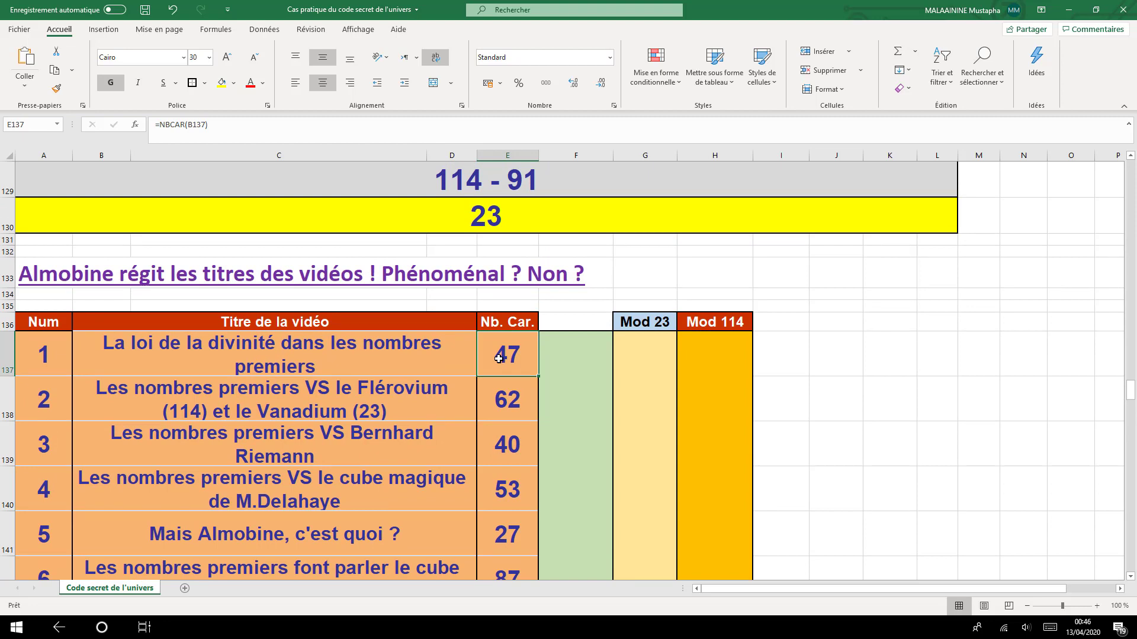
click(48, 347)
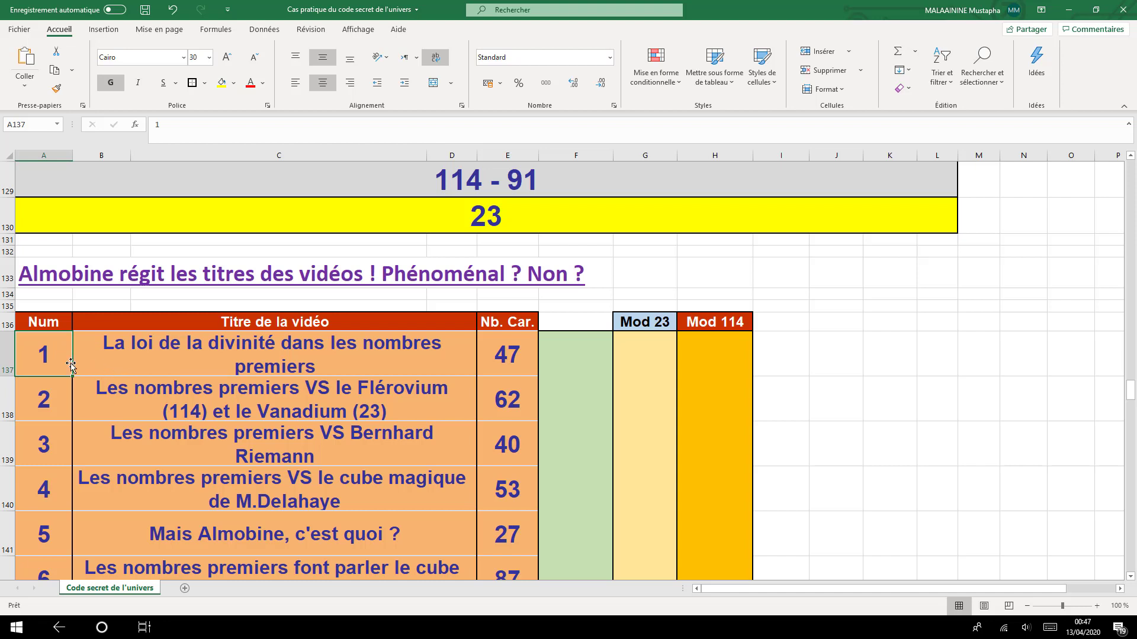
click(490, 352)
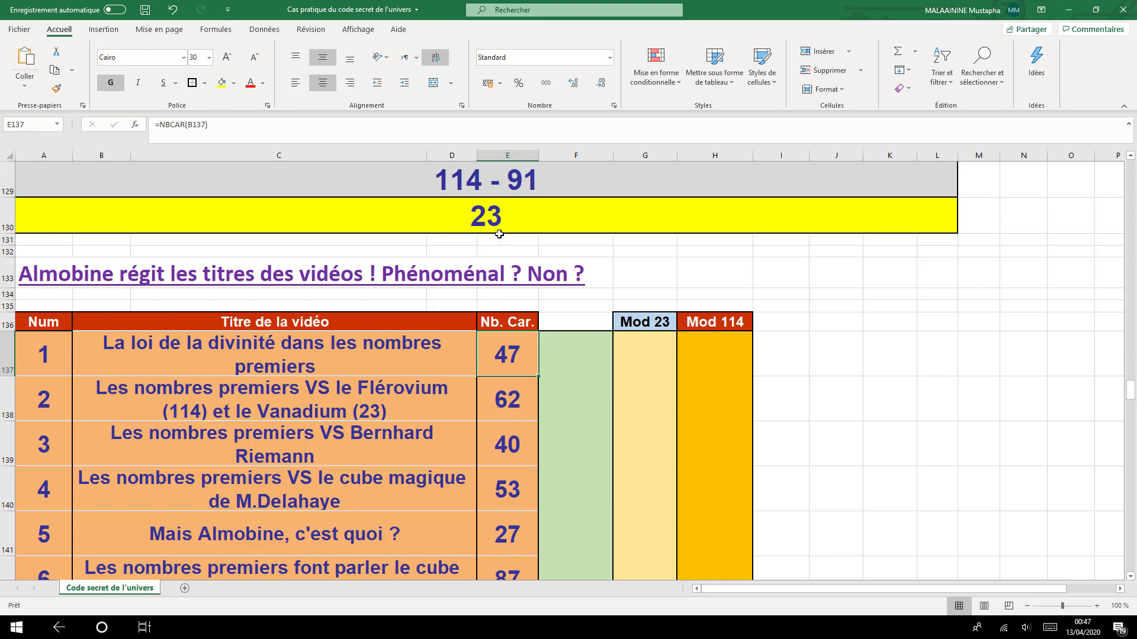
click(481, 443)
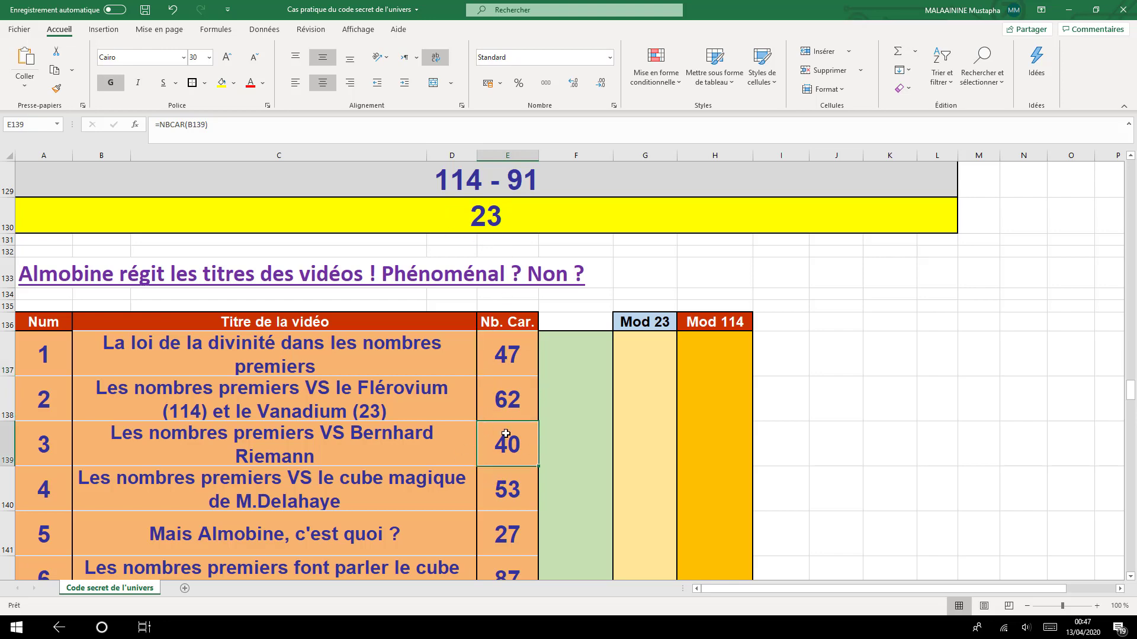
Review the titles and character counts from video 1 to the yellow row and select video 23's number in A159
scroll(498, 429, down, 2)
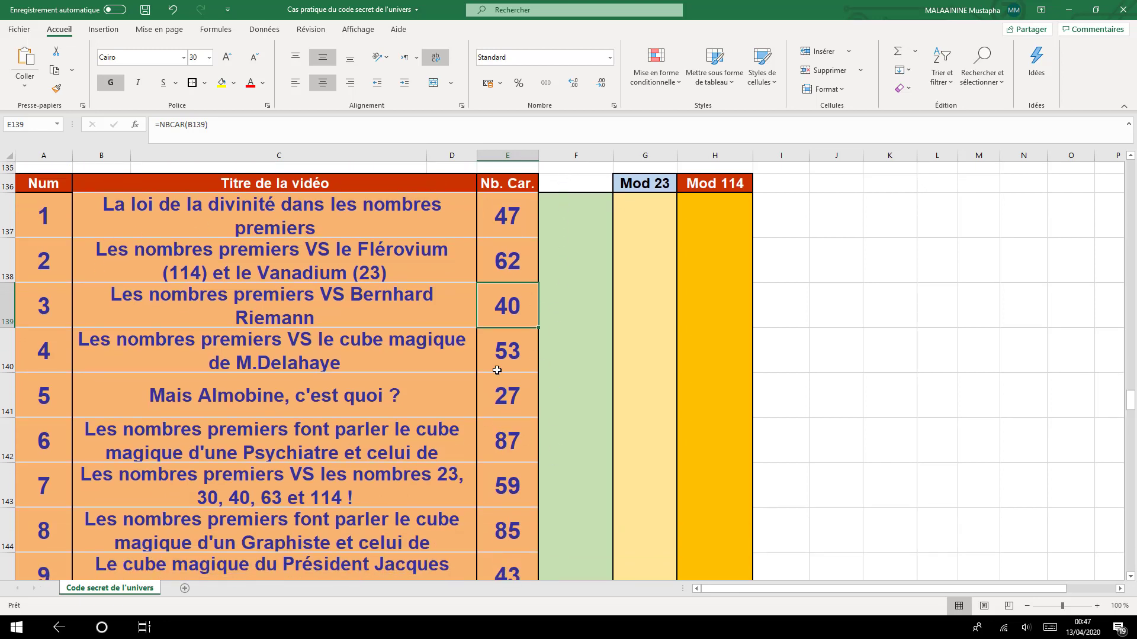
scroll(497, 370, down, 2)
scroll(559, 406, down, 2)
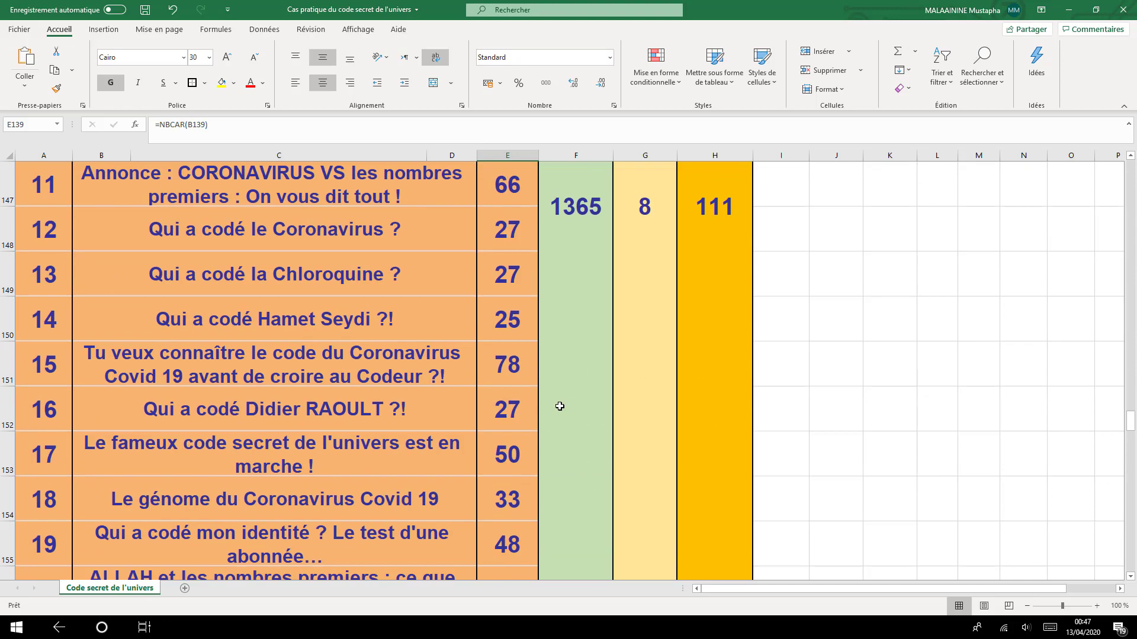
scroll(558, 407, down, 2)
scroll(372, 394, up, 3)
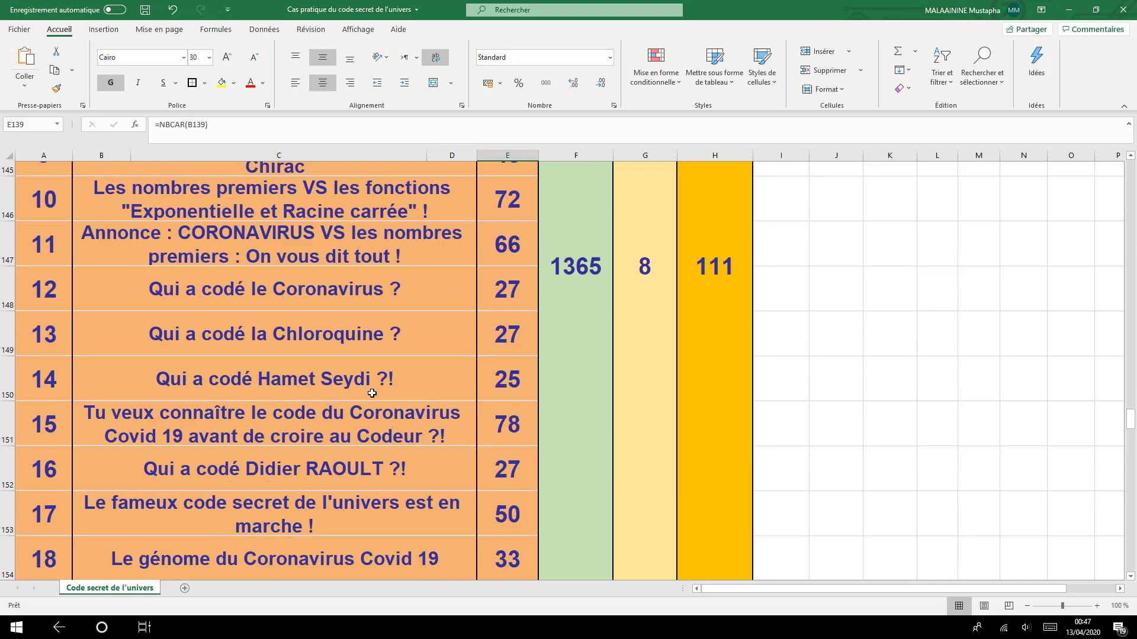
scroll(371, 393, up, 3)
scroll(495, 359, down, 4)
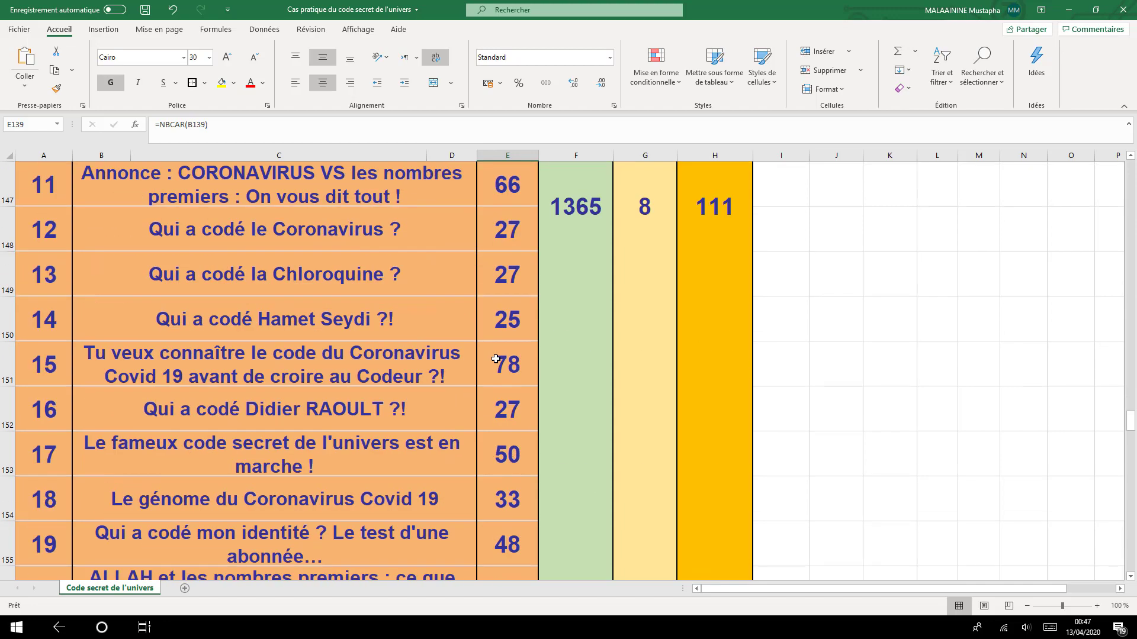
scroll(496, 359, down, 2)
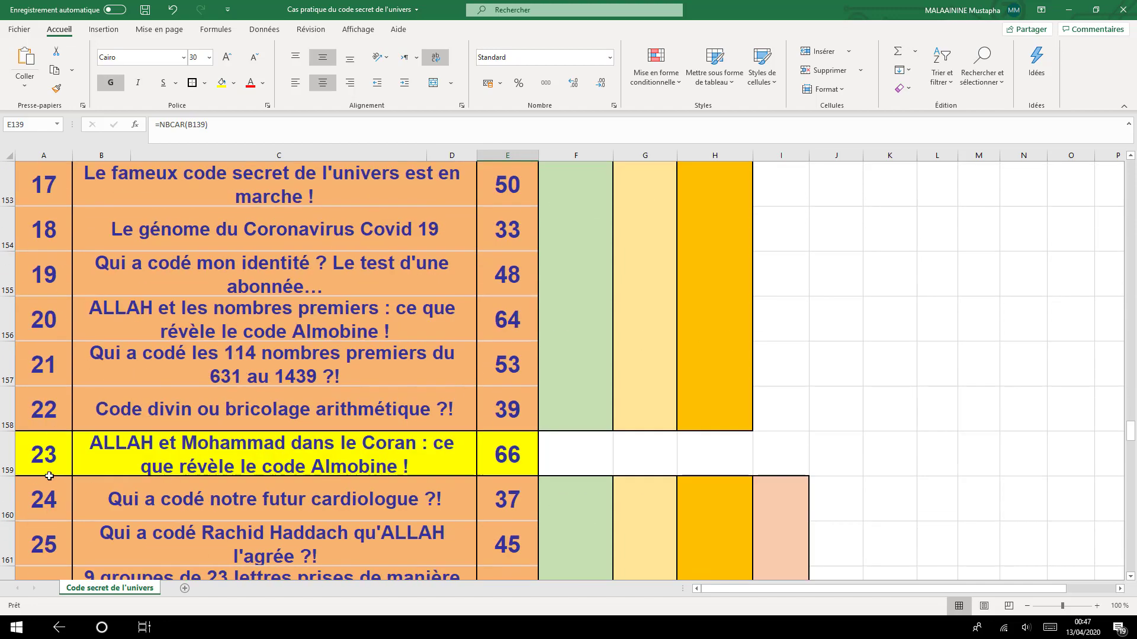
scroll(48, 479, up, 5)
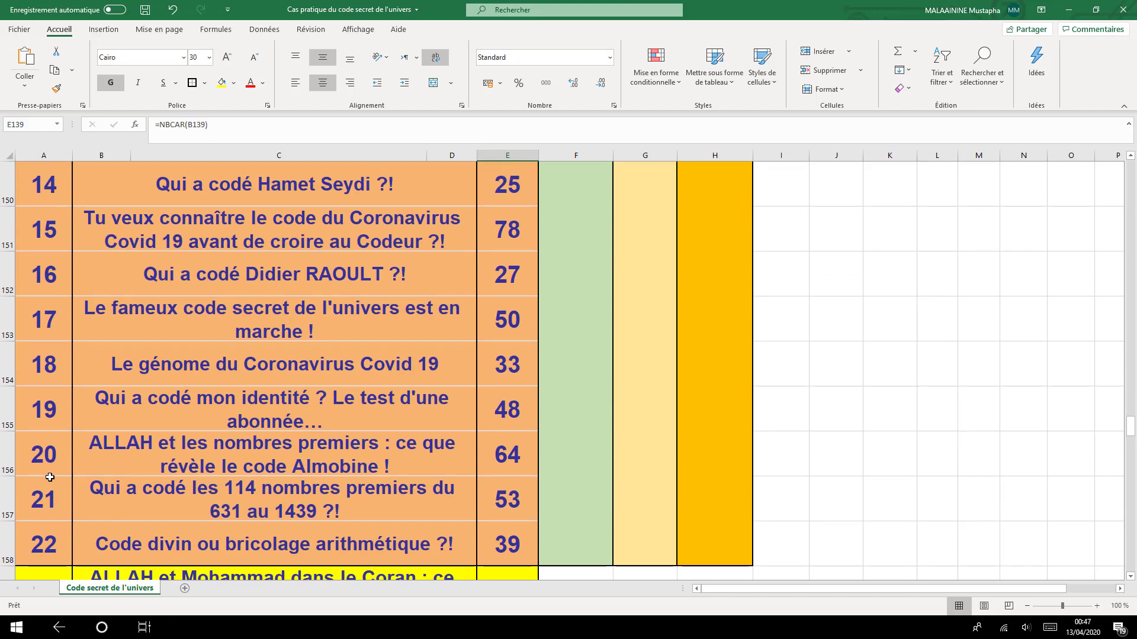
scroll(49, 477, up, 7)
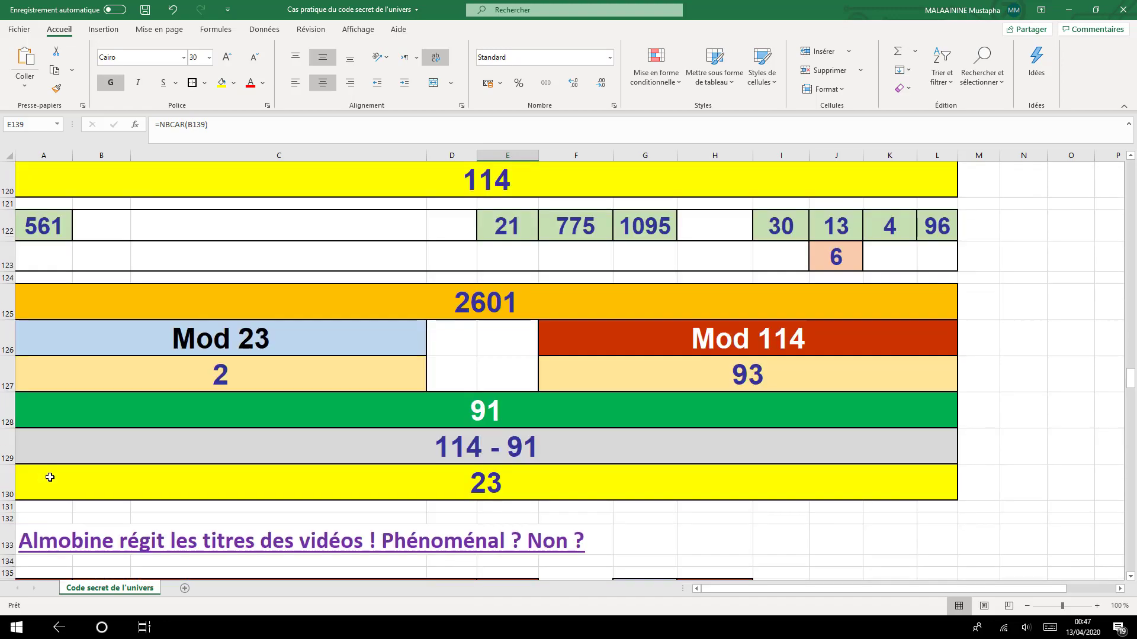
scroll(210, 194, down, 10)
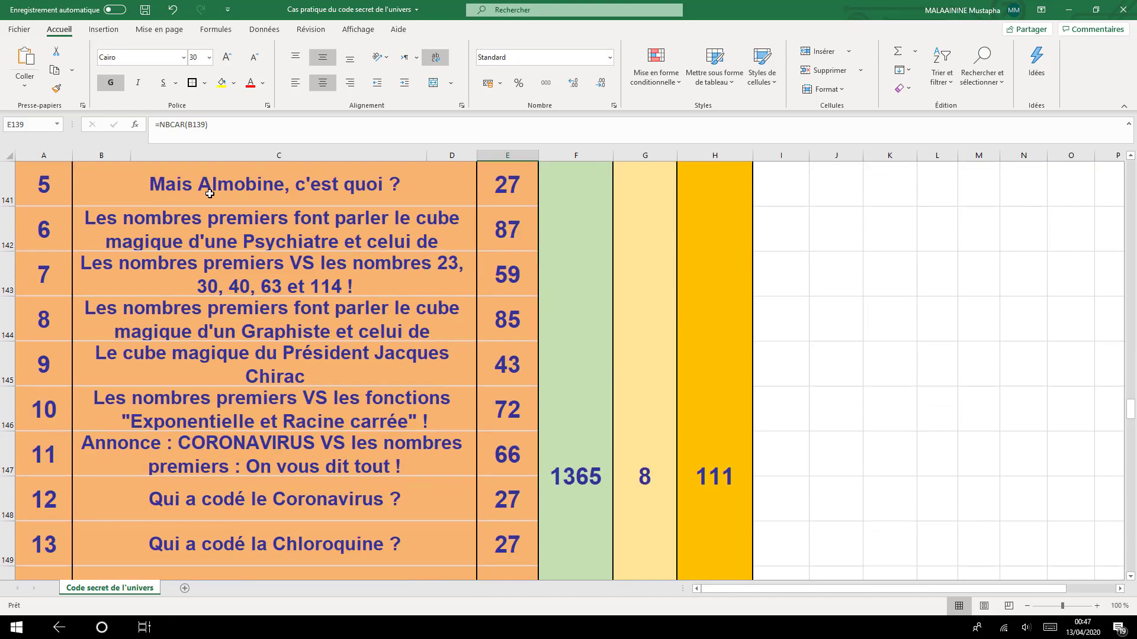
scroll(210, 194, down, 2)
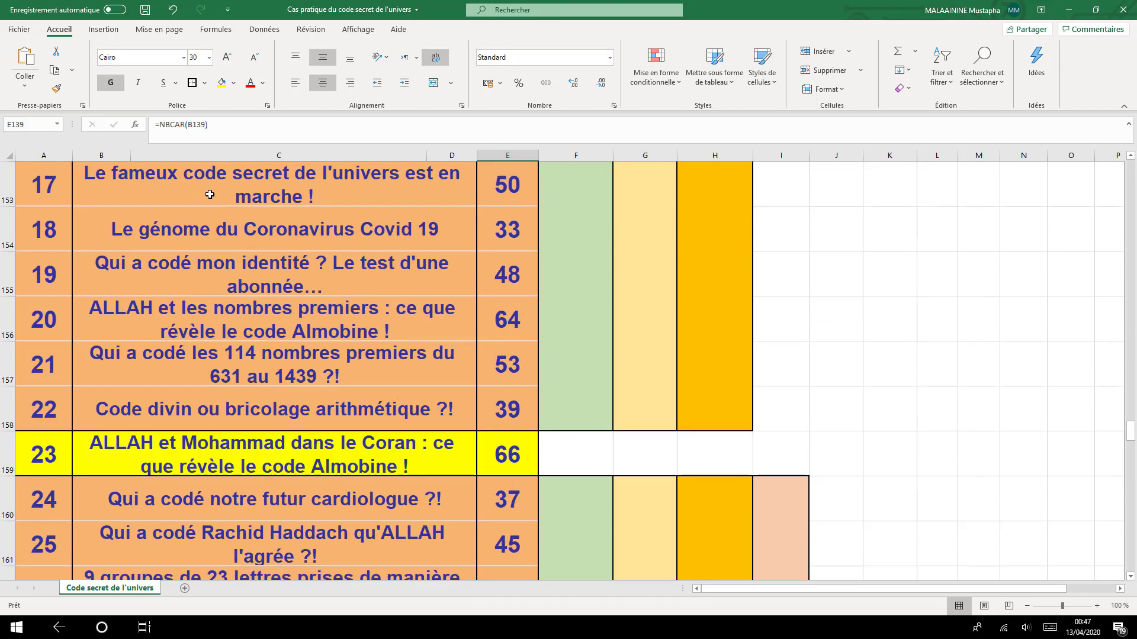
click(41, 453)
Select the first character count in E137 and go over the column again down to the yellow row of video 23
scroll(258, 405, up, 7)
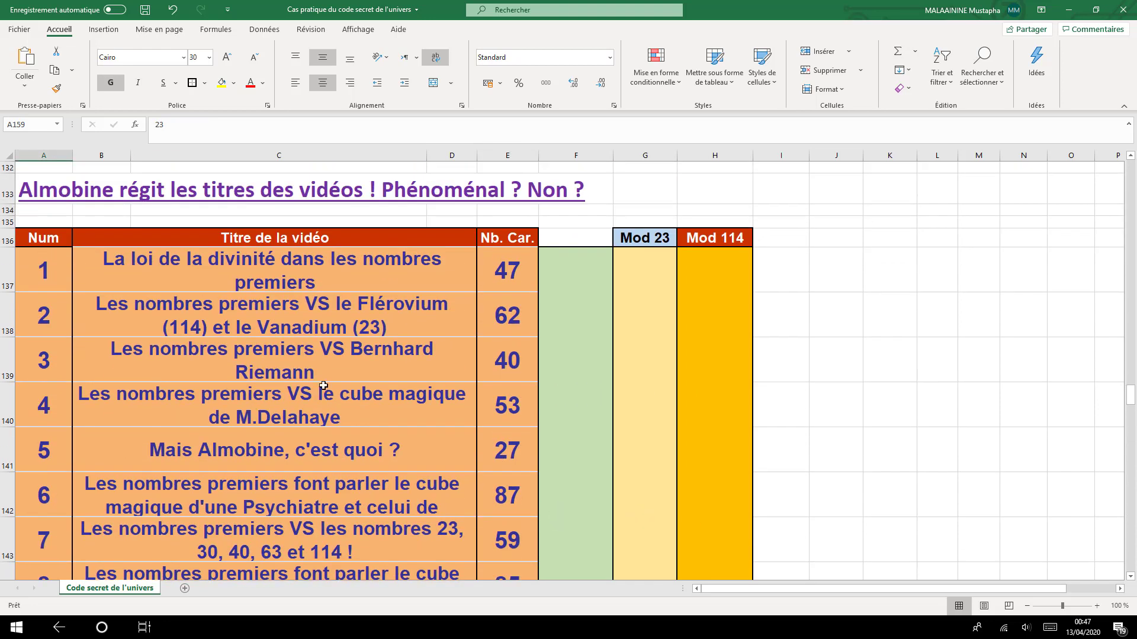
click(496, 270)
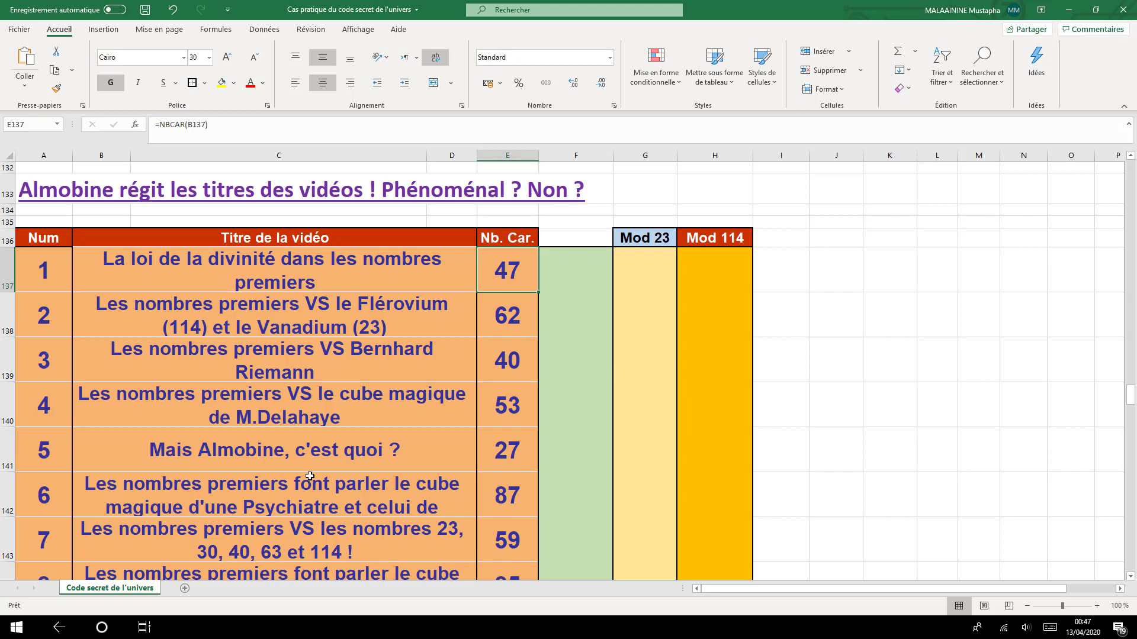
scroll(309, 476, down, 4)
scroll(310, 476, down, 3)
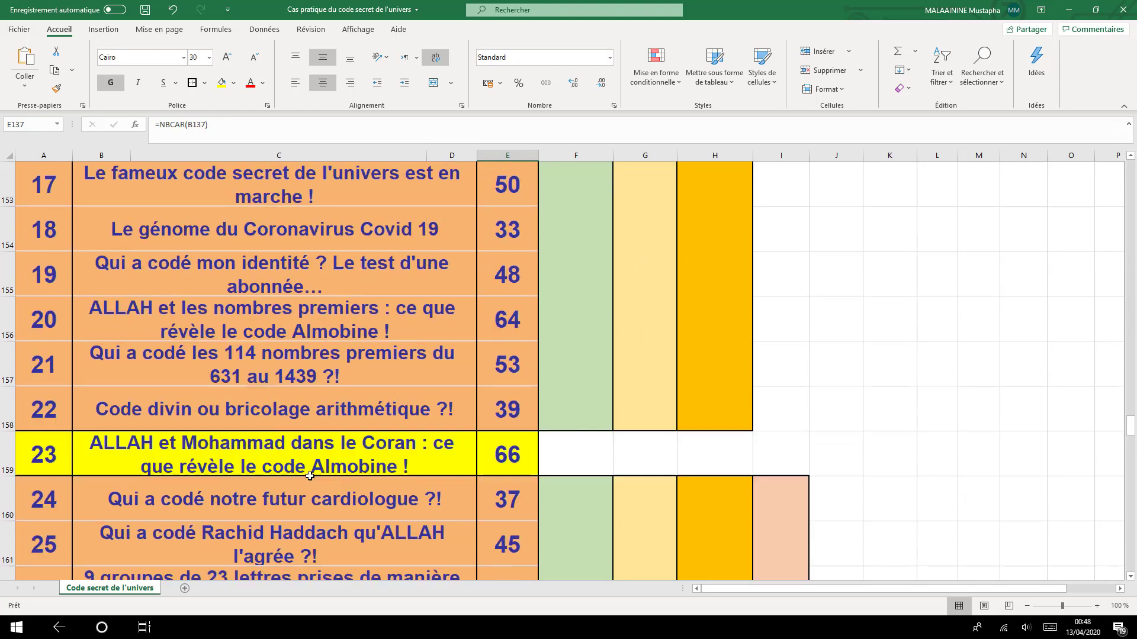
scroll(309, 477, down, 2)
scroll(557, 284, up, 2)
Compare the video number in A159 with its title's character count in E159
click(57, 462)
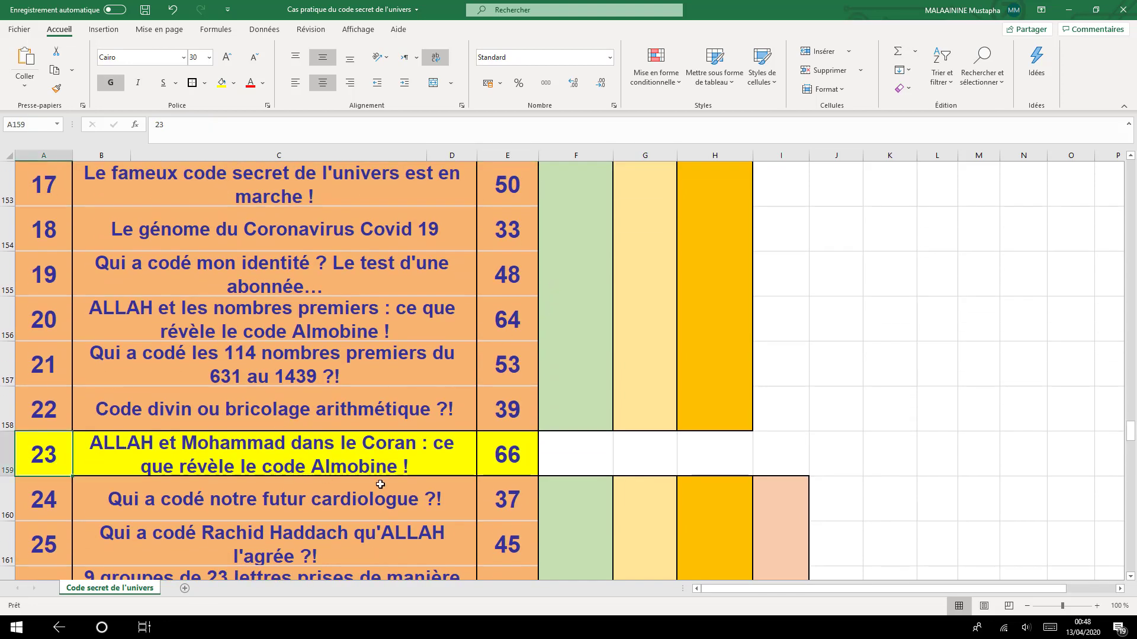
click(508, 465)
click(36, 457)
click(500, 465)
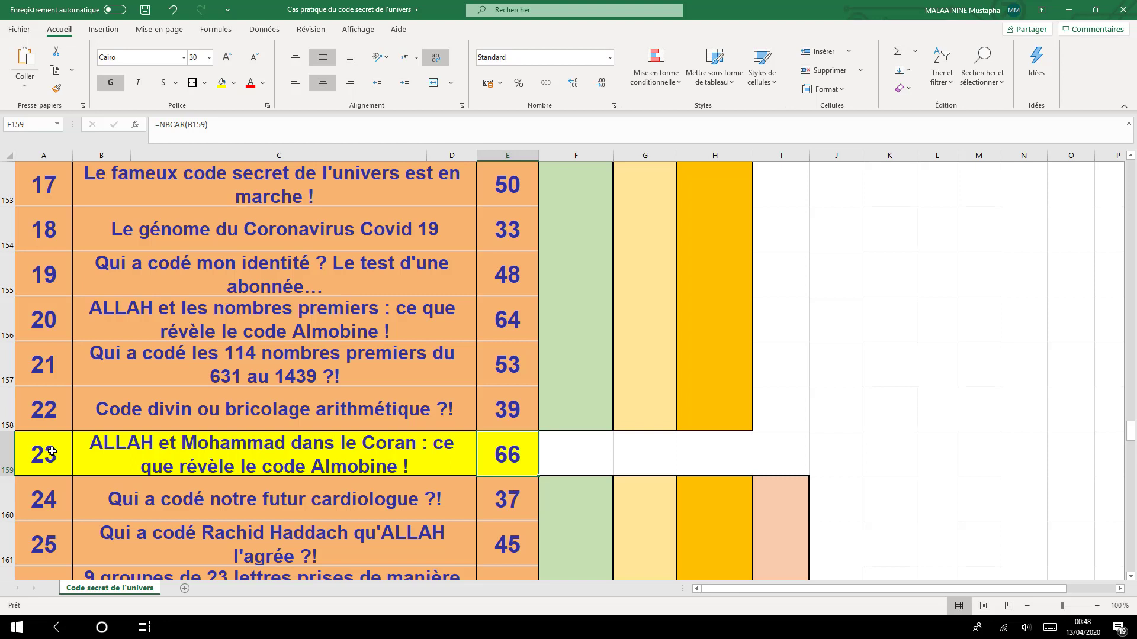
Select the yellow row of video 23 across A159:E159 and view the titles and result columns below it
drag(52, 452, 497, 442)
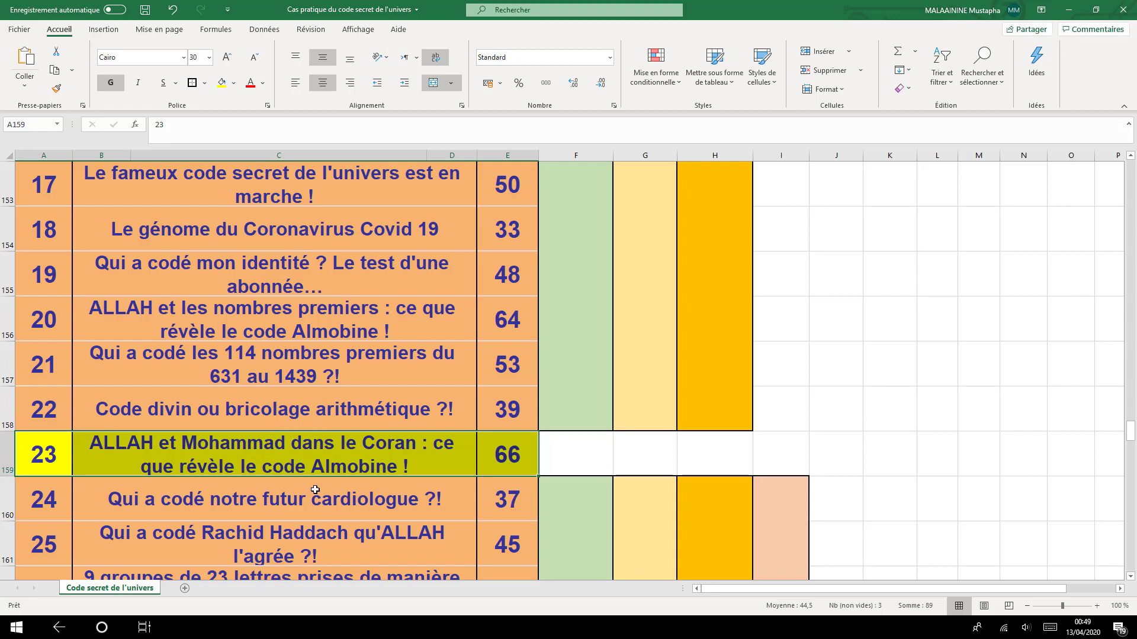
scroll(315, 490, down, 1)
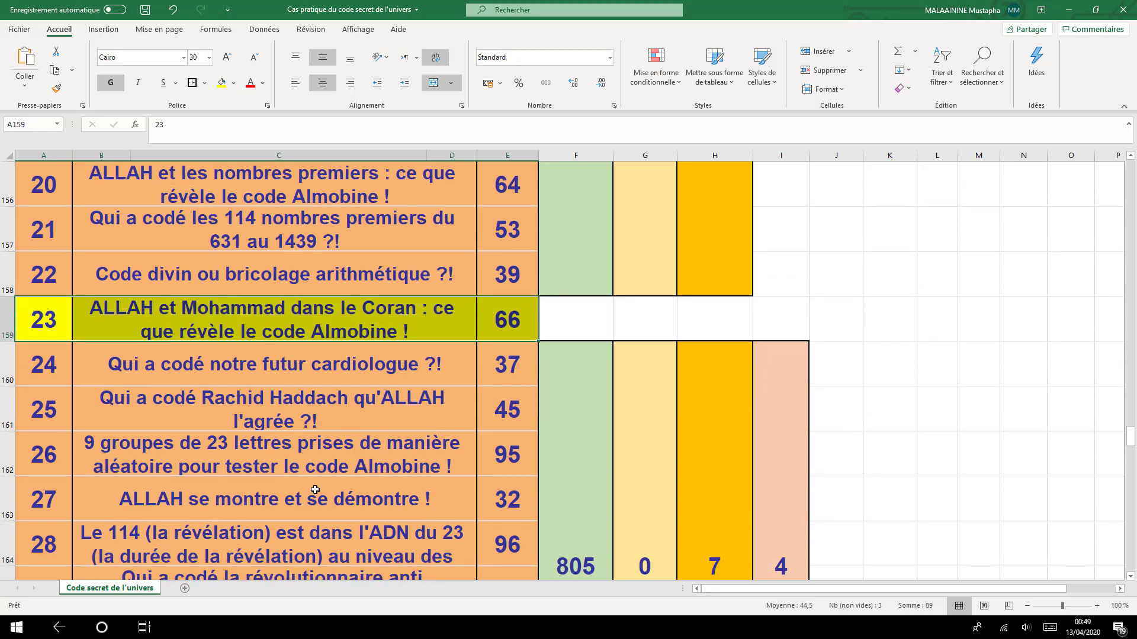
scroll(343, 402, down, 3)
Return to the first block of the titles table and inspect its Mod 23 result in G137 and Mod 114 result in H137
scroll(343, 403, up, 7)
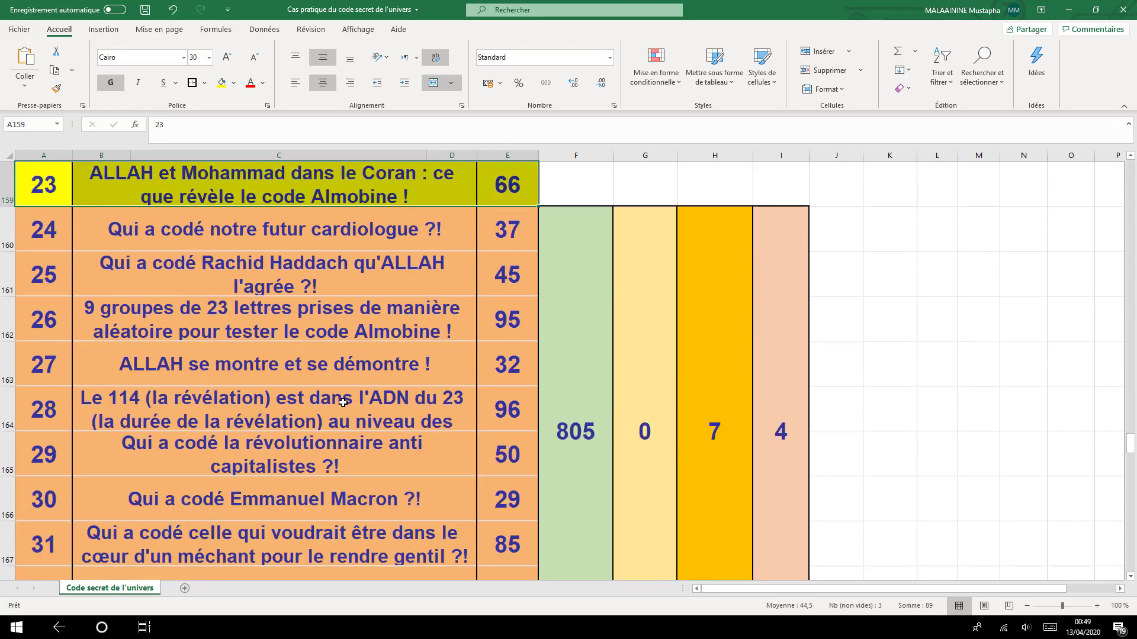
scroll(343, 402, up, 3)
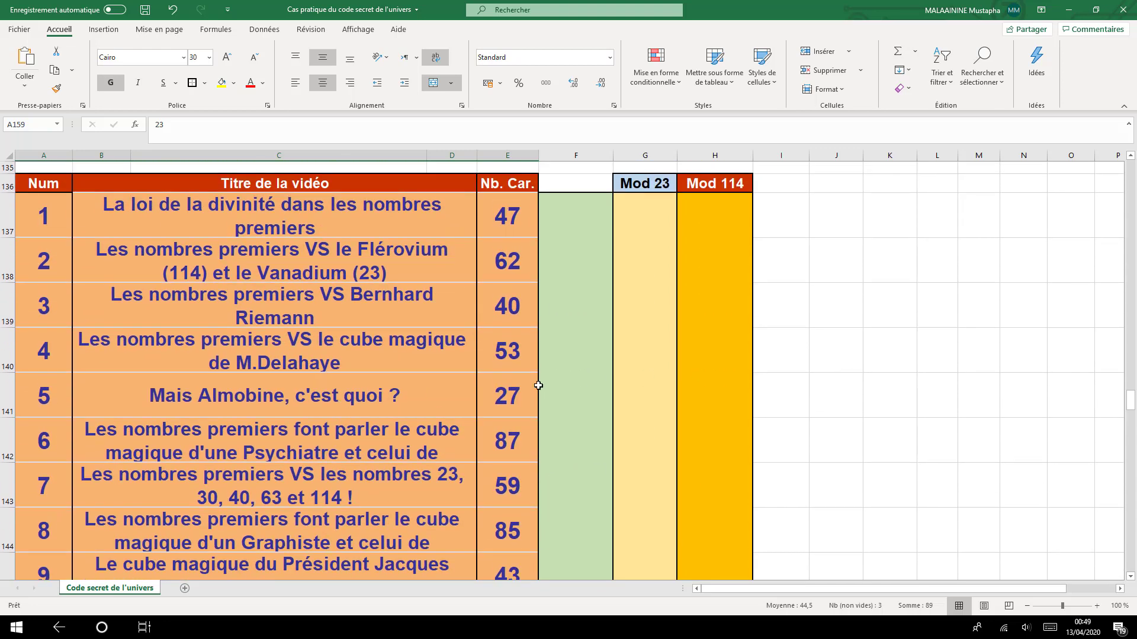
click(643, 352)
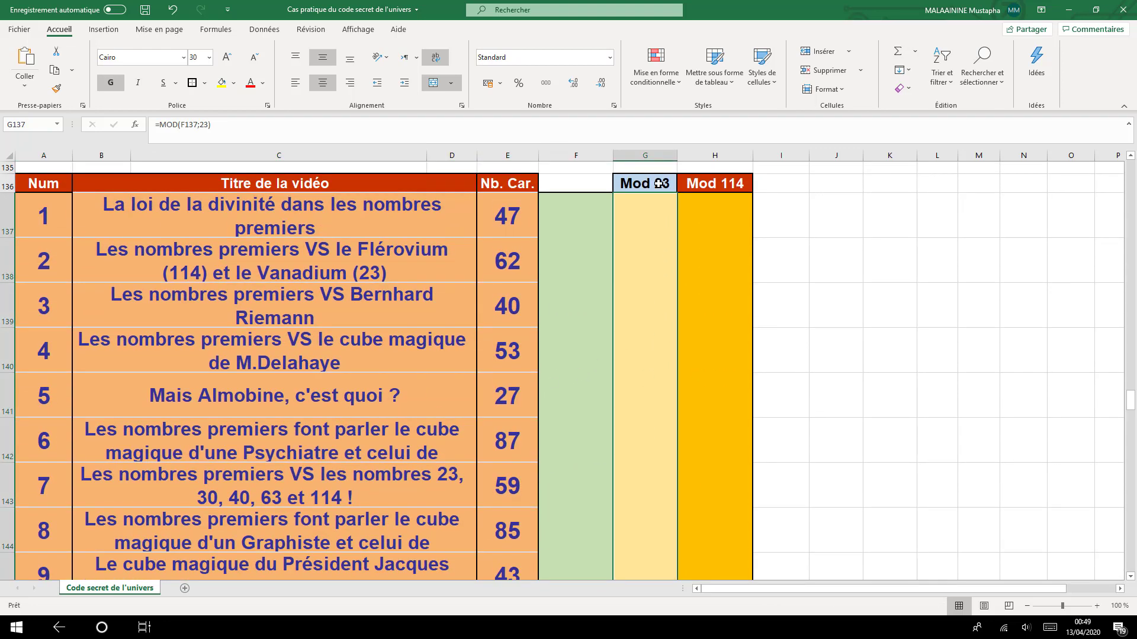
scroll(658, 275, down, 2)
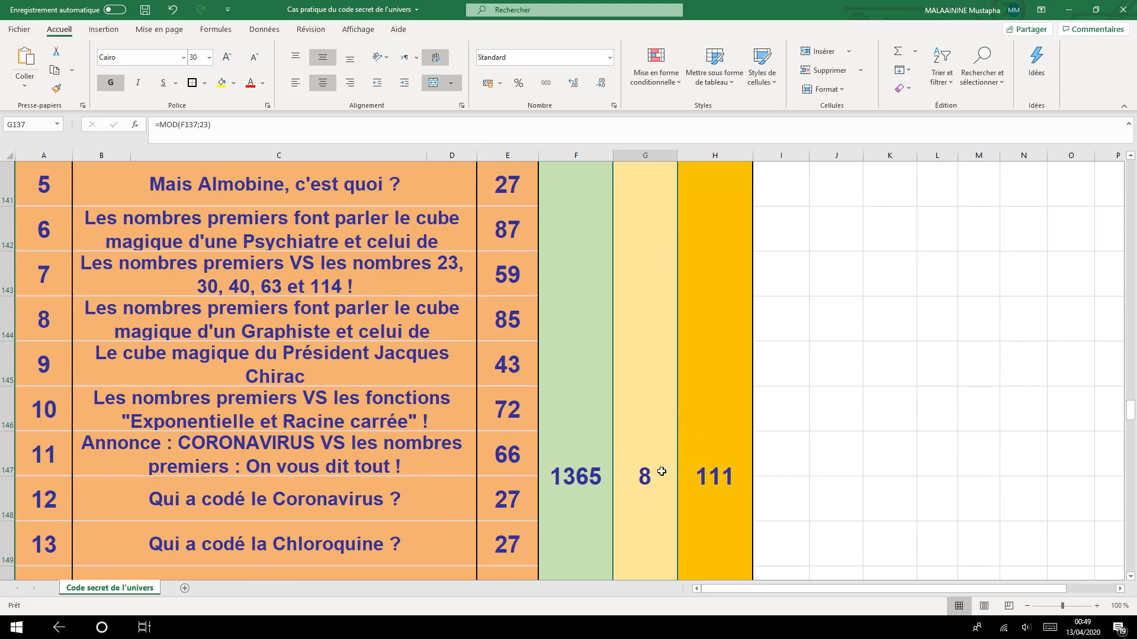
click(709, 468)
scroll(709, 467, up, 2)
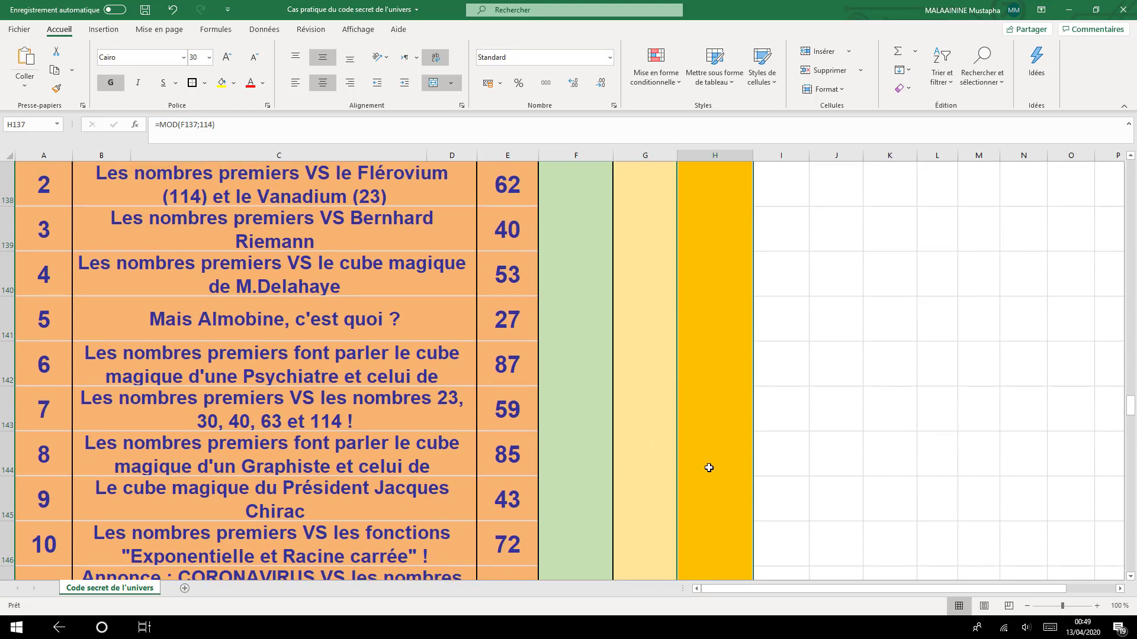
Inspect the formulas in F160 and G160 for the sum and mod 23 remainder of videos 24 to 33
scroll(708, 468, down, 2)
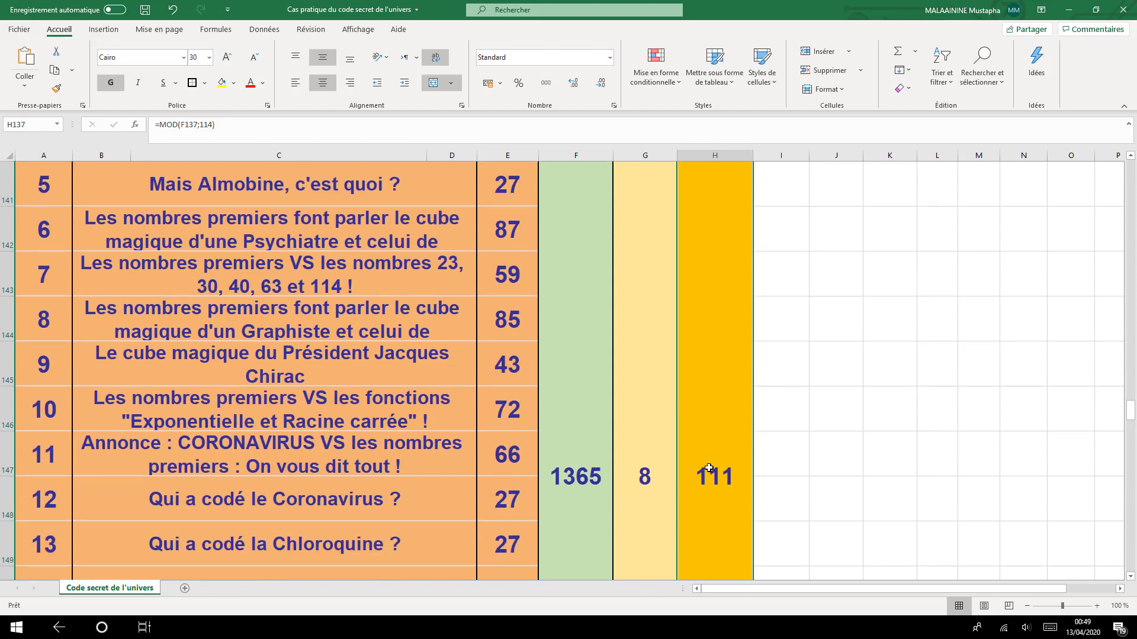
scroll(709, 468, down, 7)
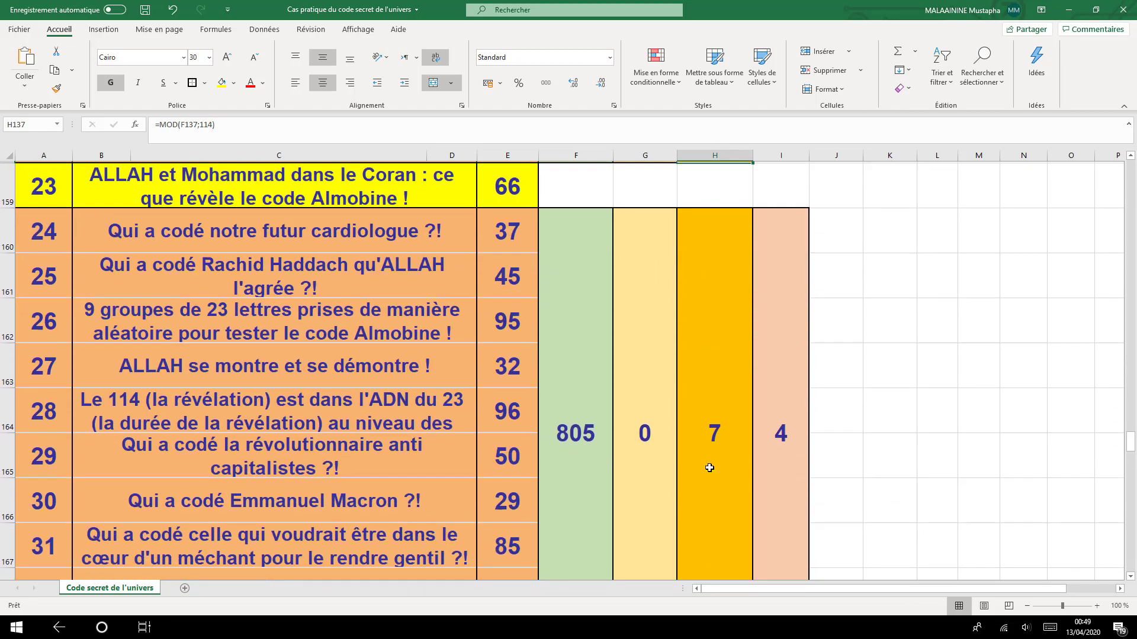
scroll(709, 467, down, 1)
click(581, 313)
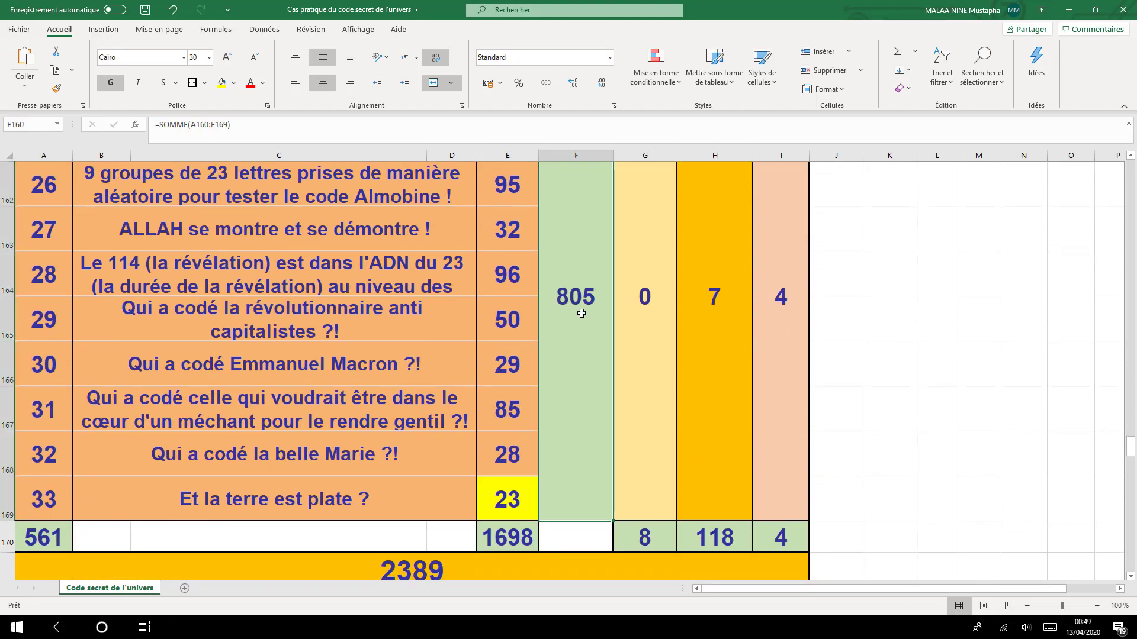
click(650, 317)
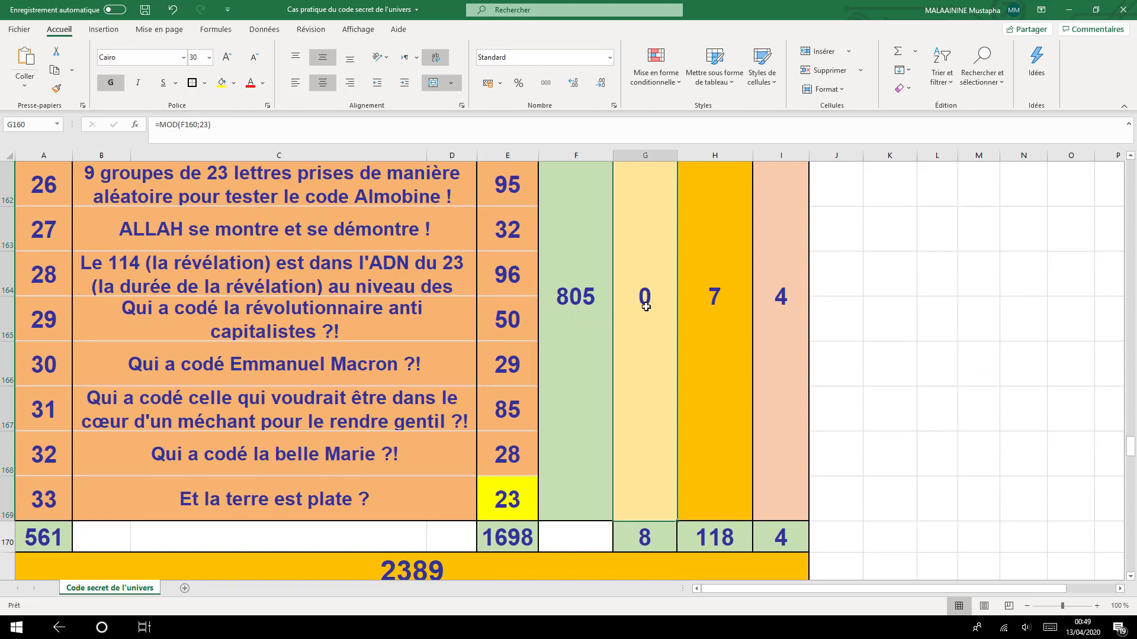
Enter the formula =F160/23 in cell K163 to divide the block's sum by 23
click(891, 229)
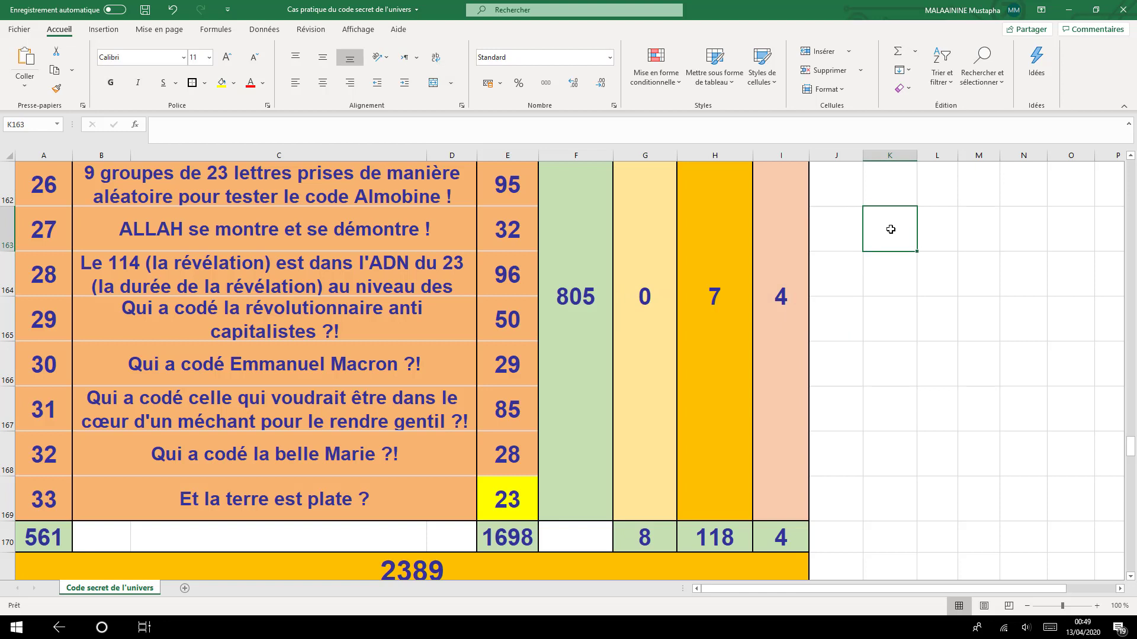
text(=)
click(589, 286)
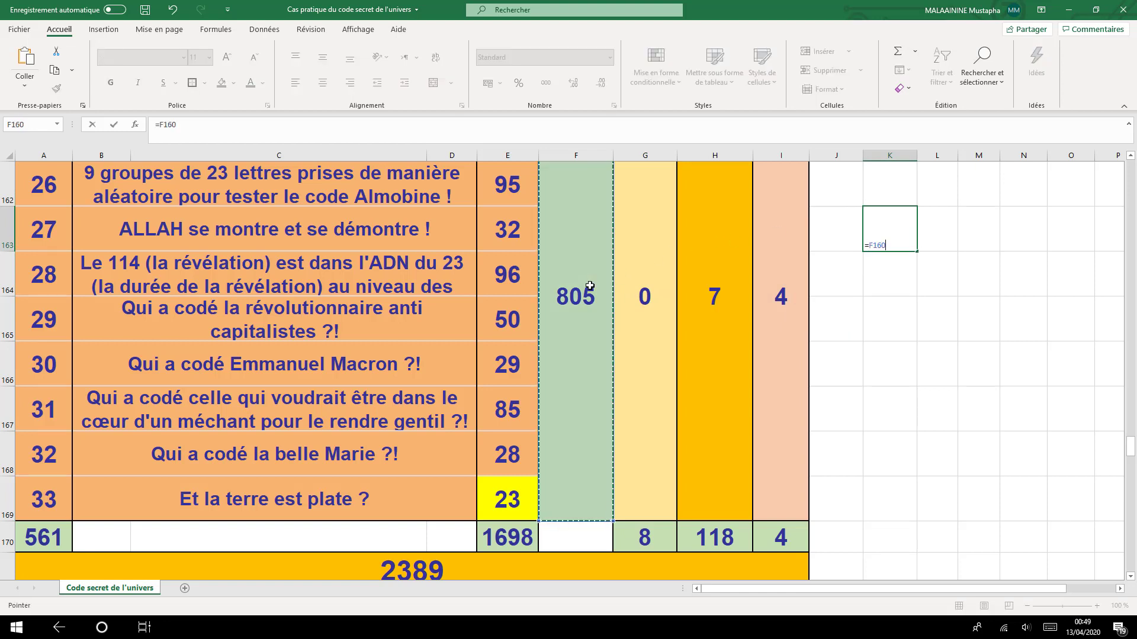
text(/2)
key(Return)
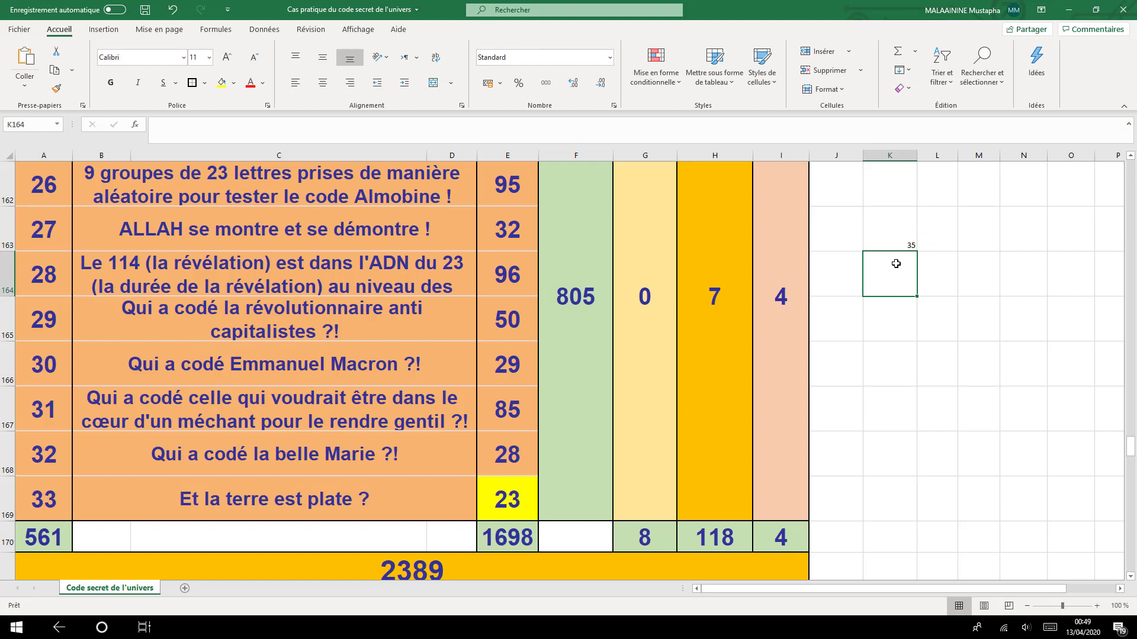
Copy the formatting of cell A164 onto the division result in K163
click(32, 276)
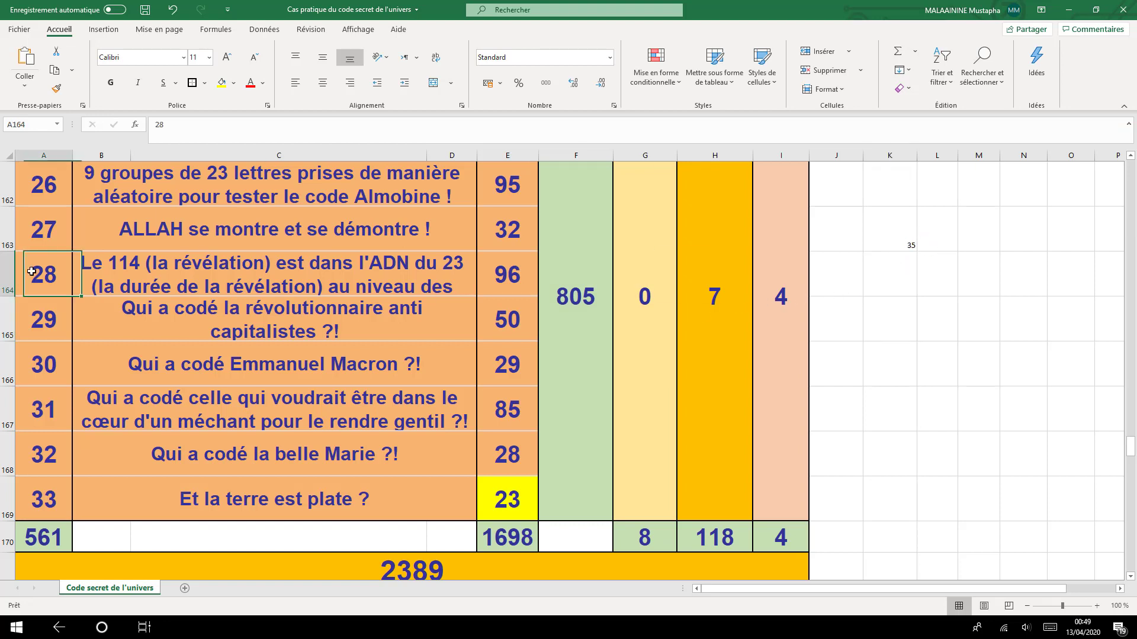
click(57, 87)
click(890, 237)
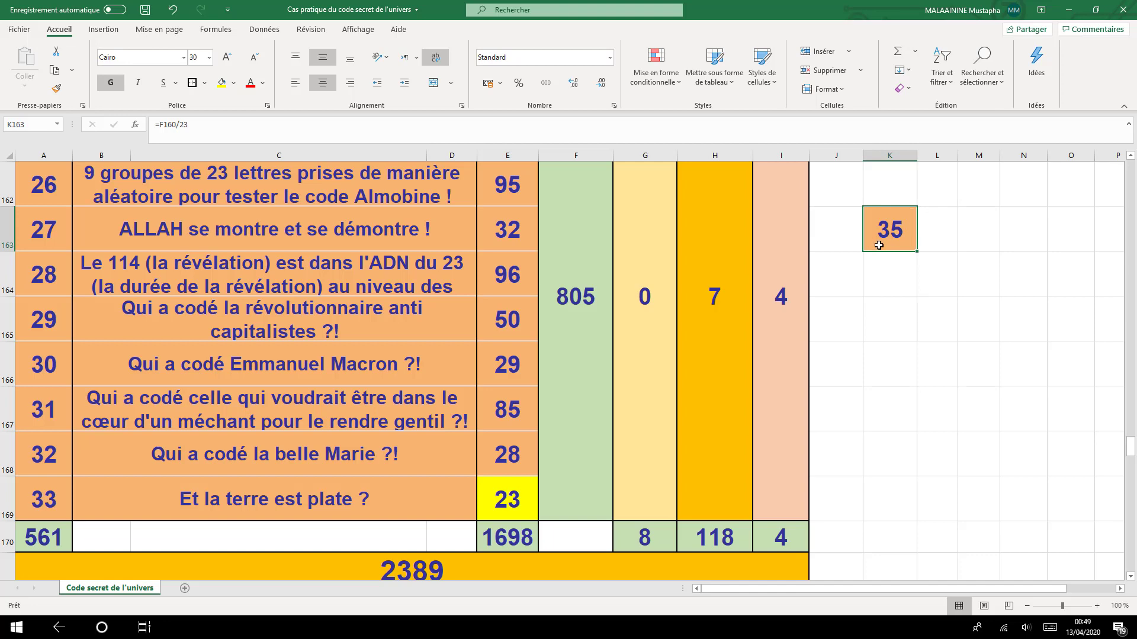
Review the mod 23 remainder in G160, the value in I160 and the totals area below the table
scroll(884, 248, up, 1)
click(655, 384)
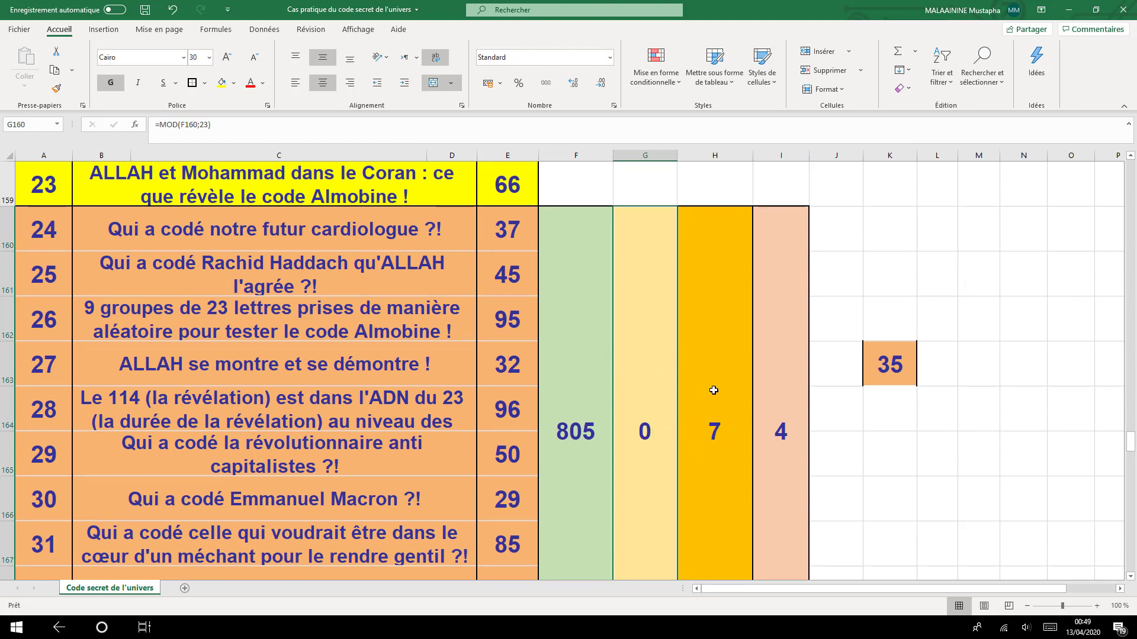
click(785, 413)
scroll(785, 413, down, 3)
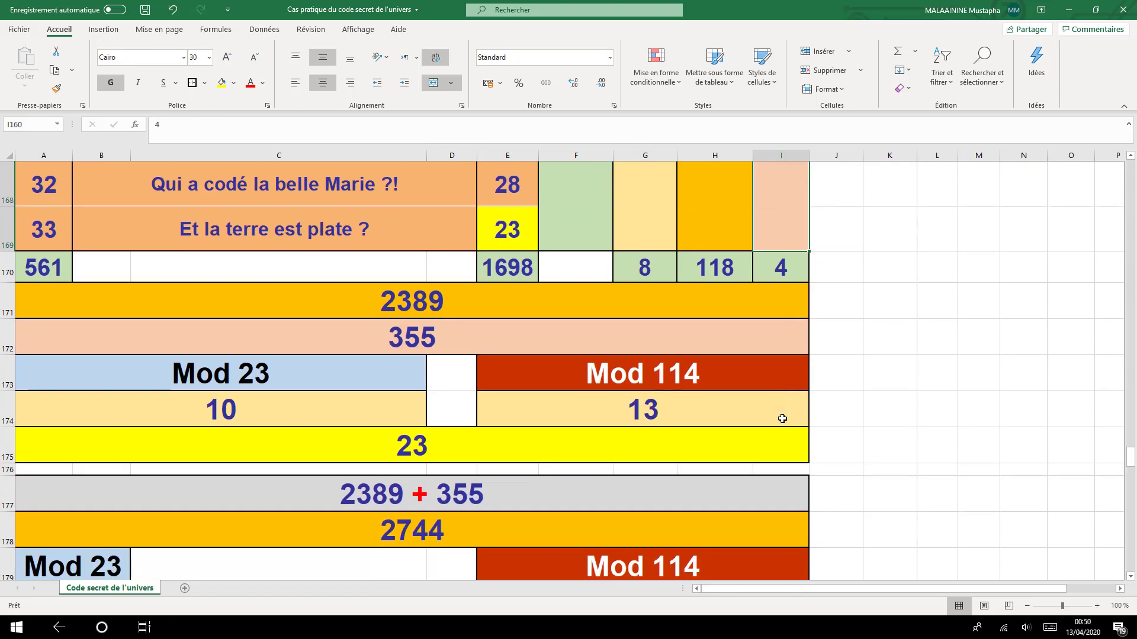
scroll(782, 418, up, 2)
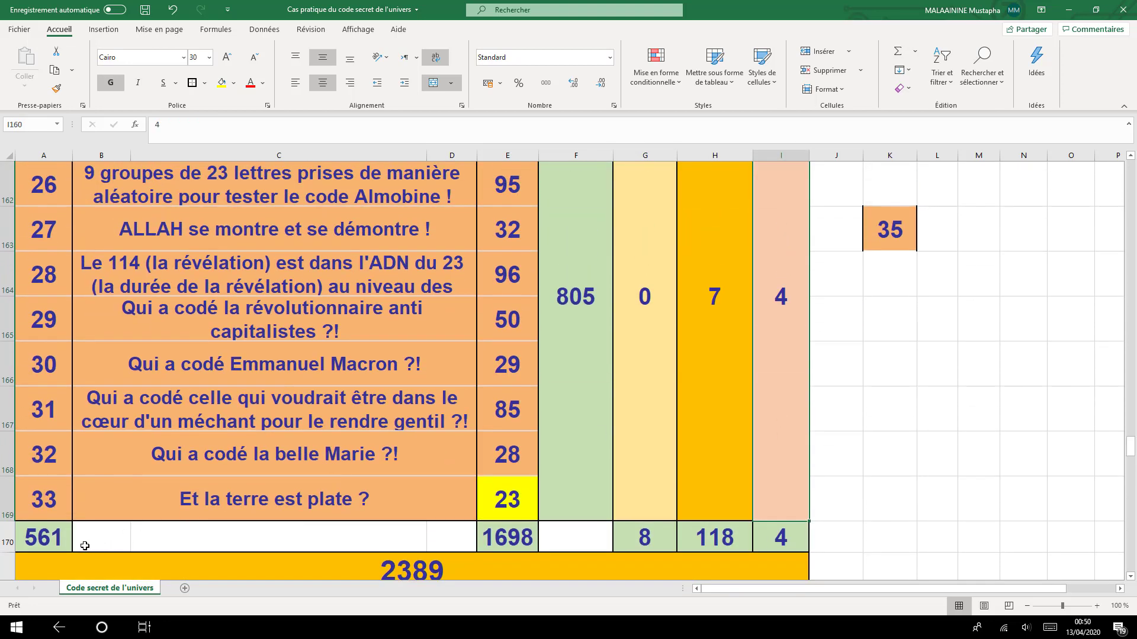
Check the sum formulas in A170 and E170 that total the video numbers and character counts
double_click(53, 535)
key(Return)
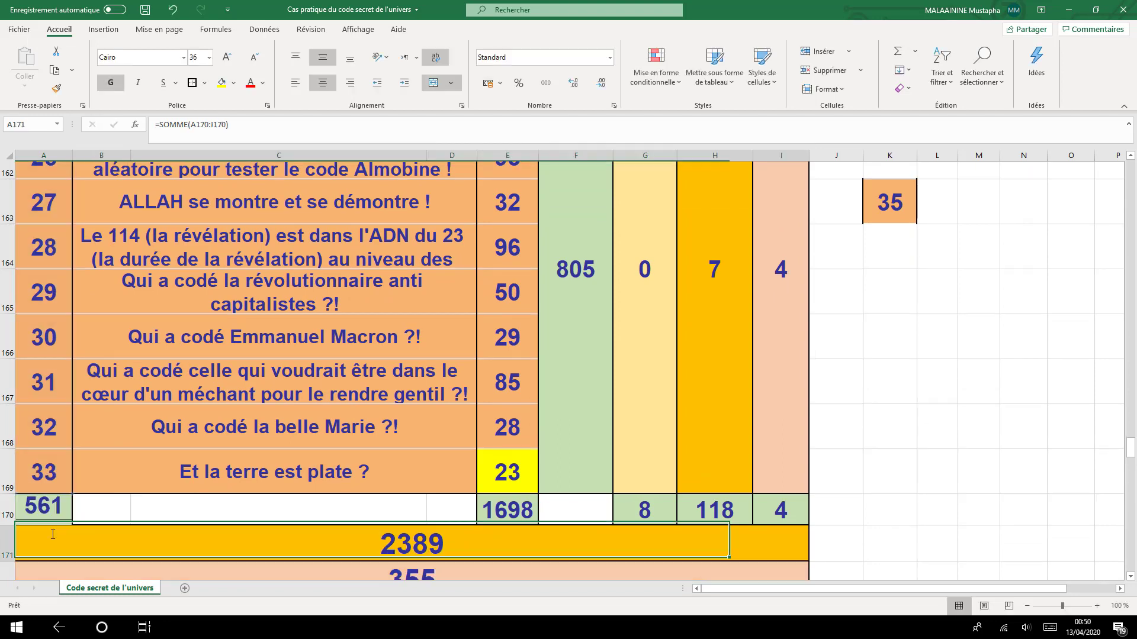
double_click(488, 492)
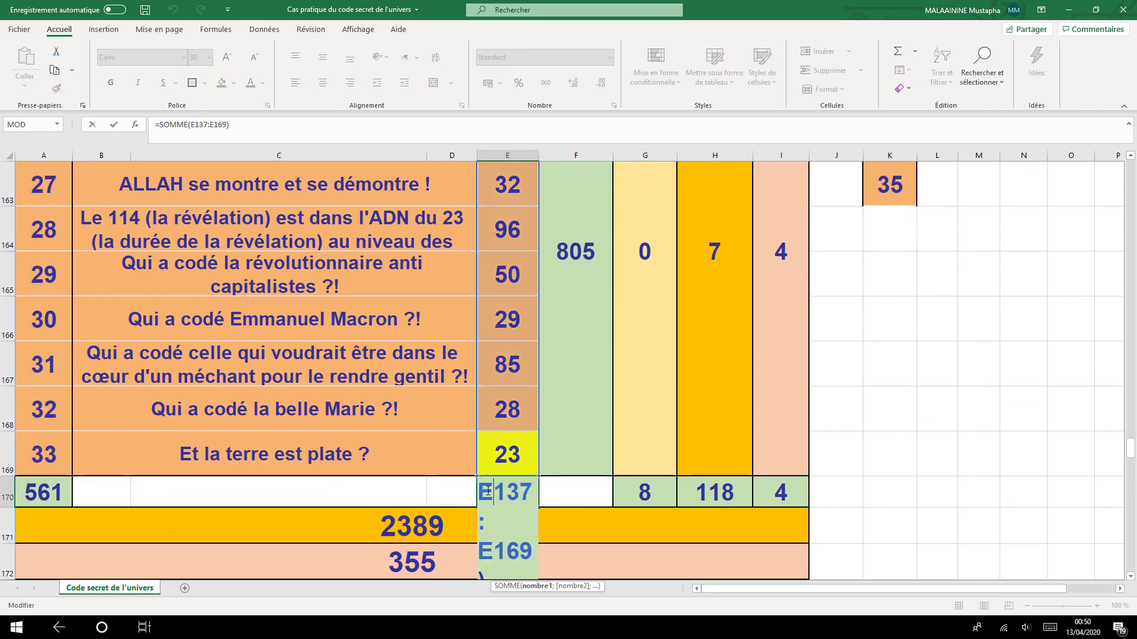
key(Return)
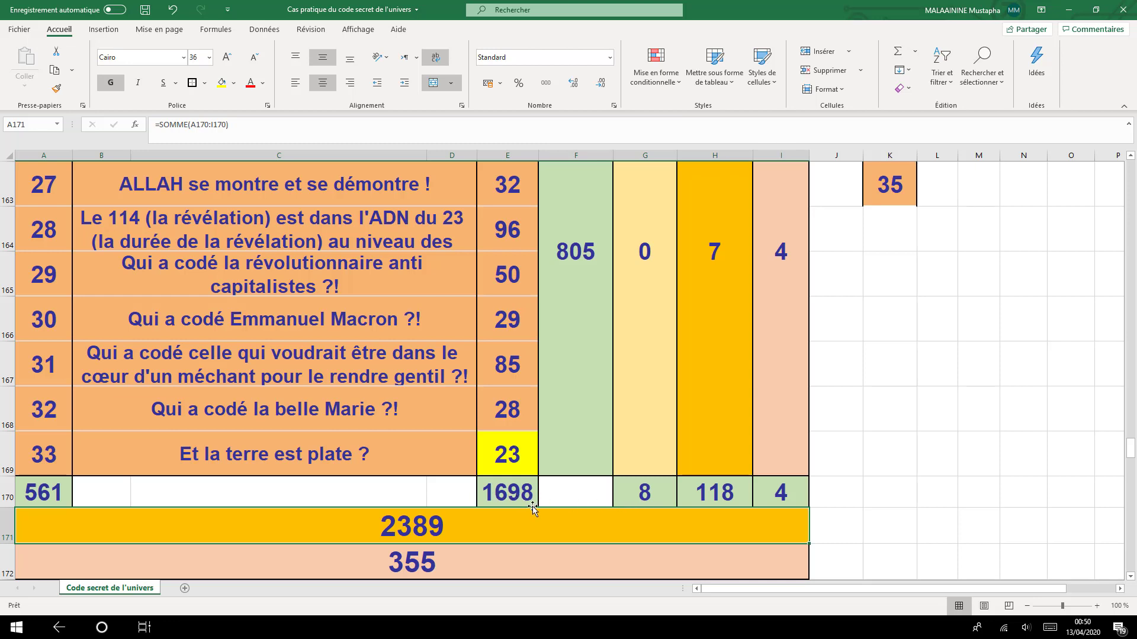
Calculate =89-16 in the empty cell K170 and clear the cell again
click(880, 500)
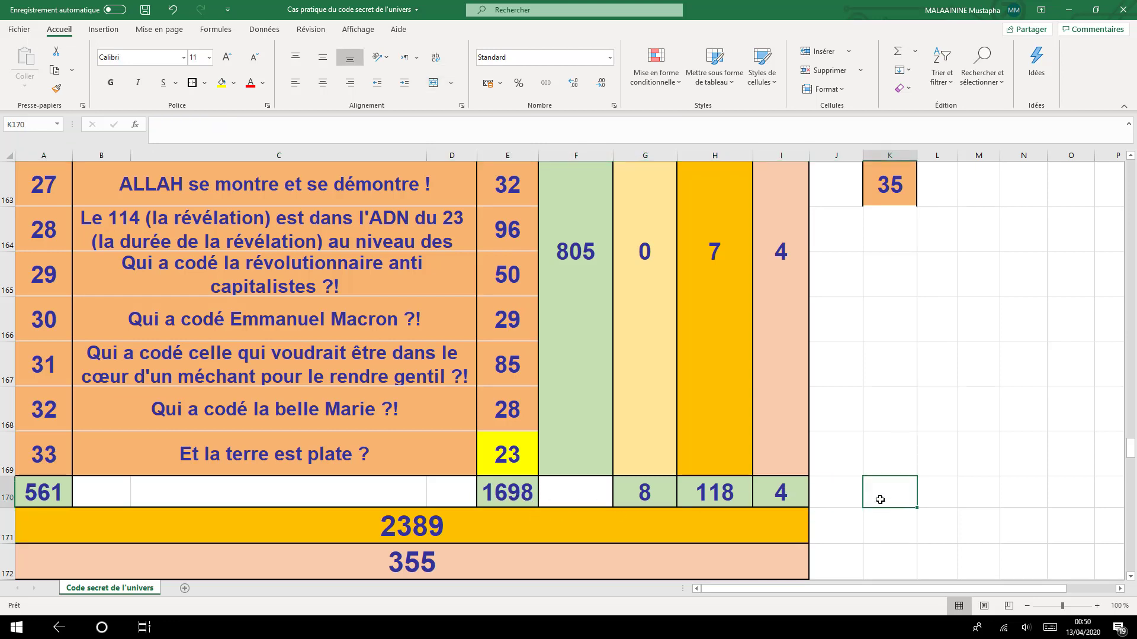
text(=89-16)
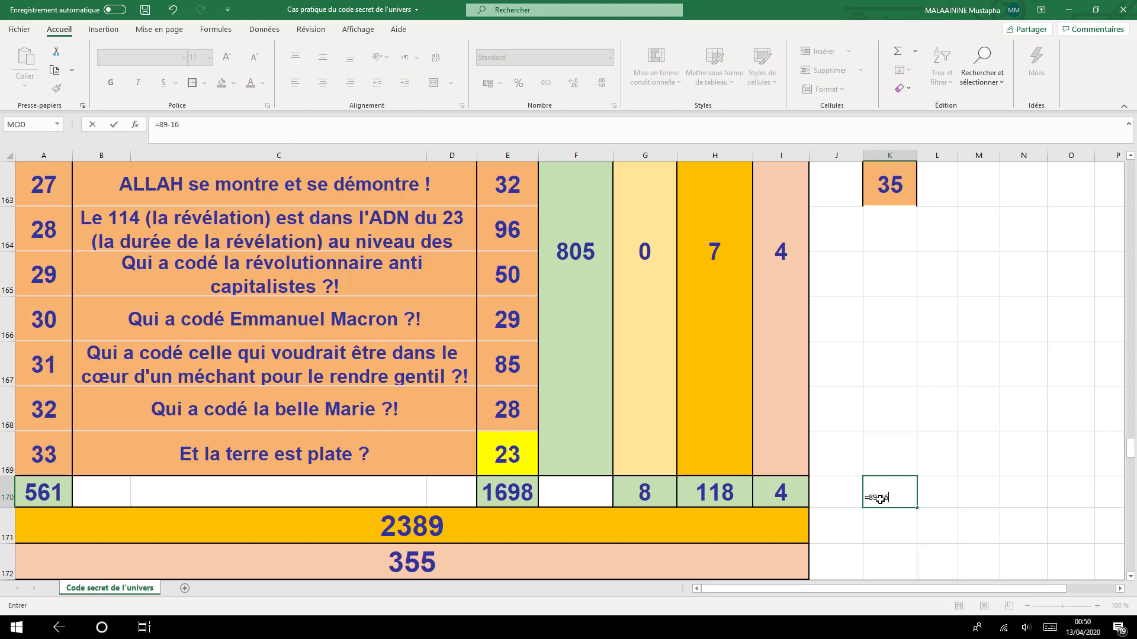
key(Return)
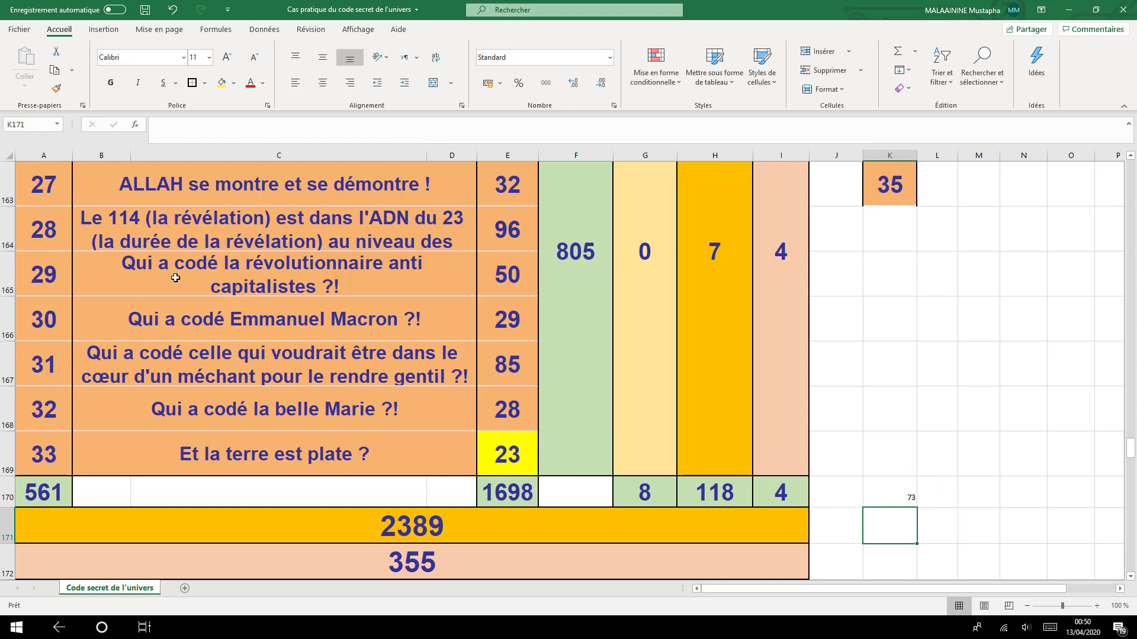
click(909, 494)
key(Delete)
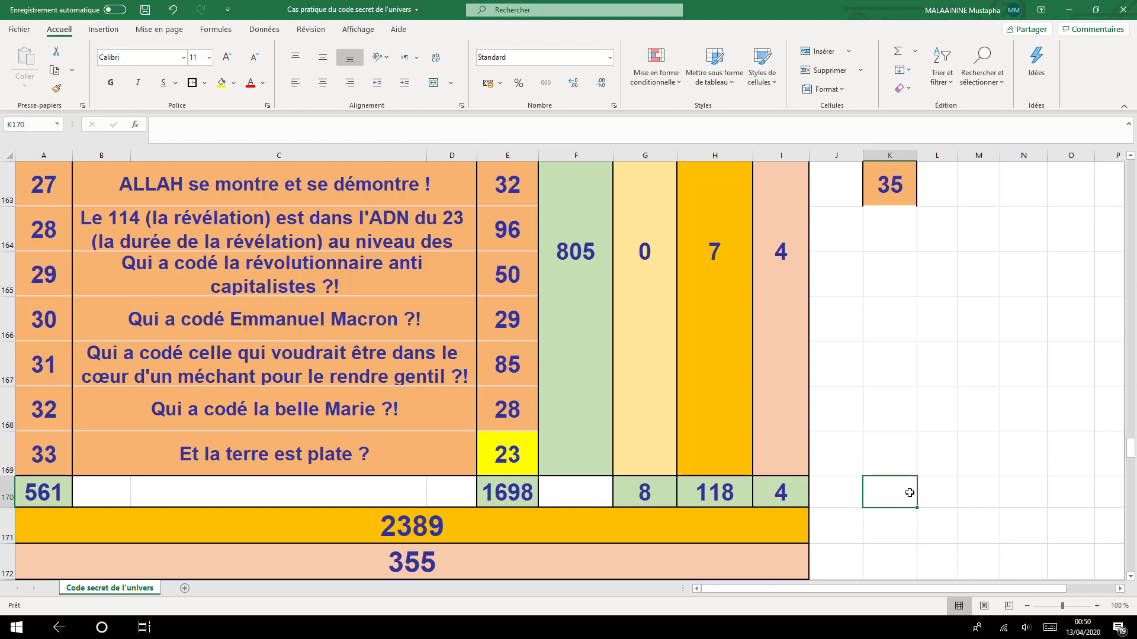
Check the sum formulas in G170, H170, I170 and the grand total A171, plus the character count formula in E169
double_click(644, 482)
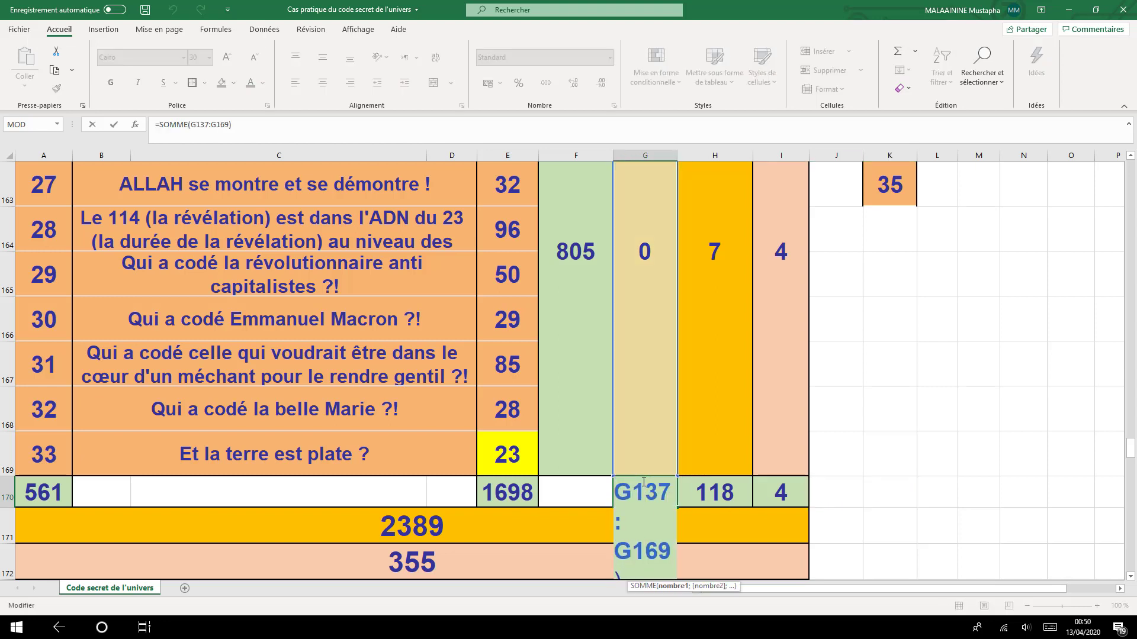
key(Return)
double_click(720, 492)
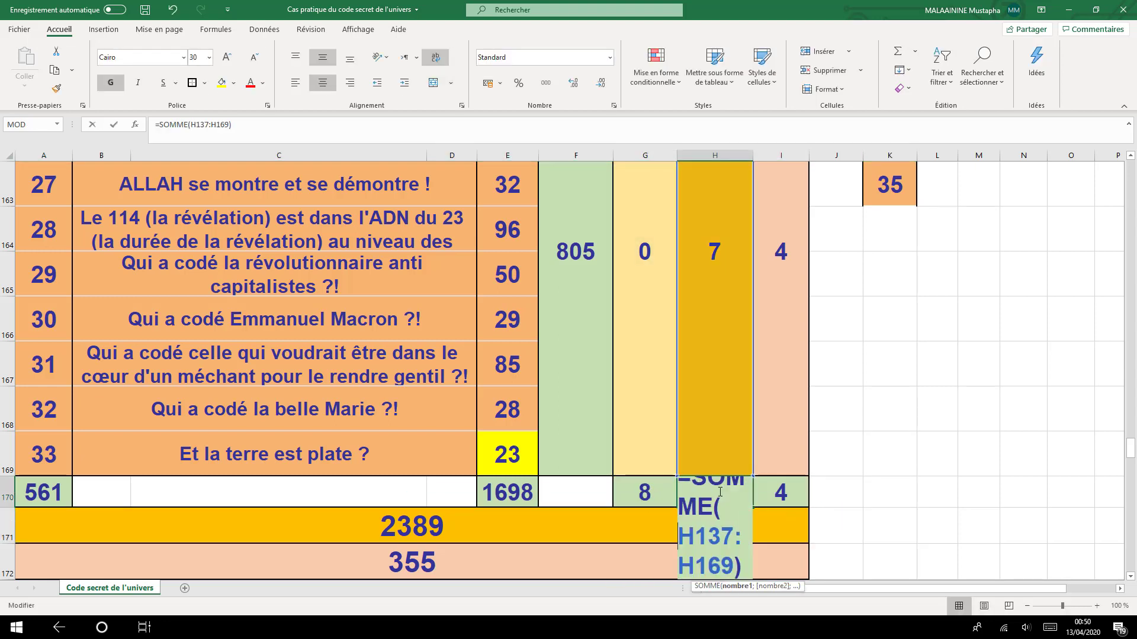
key(Return)
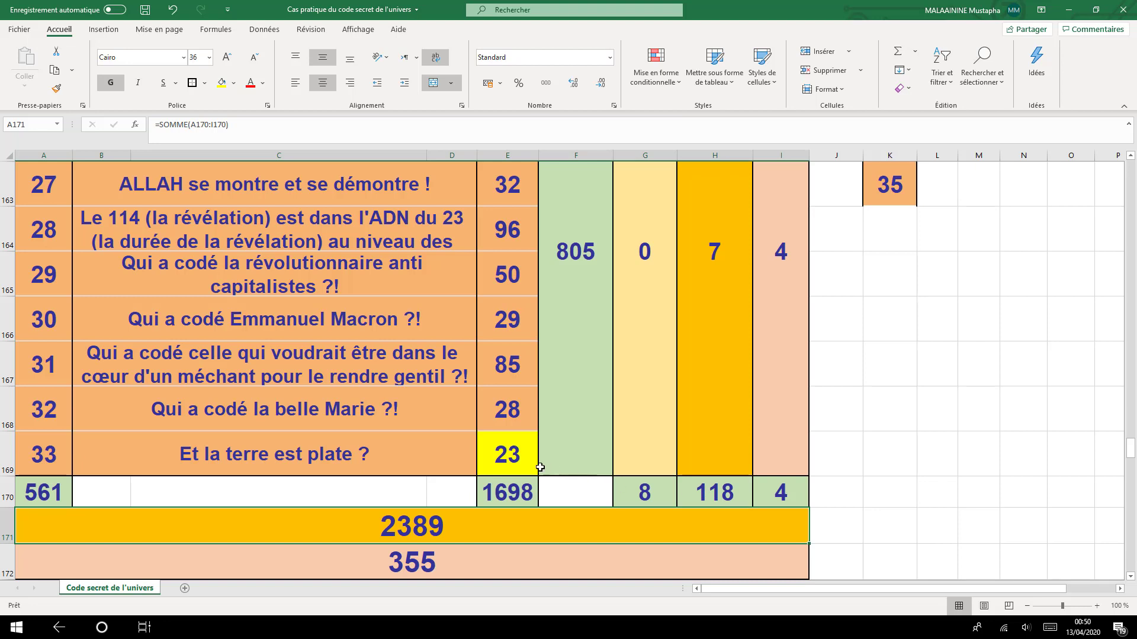
click(517, 454)
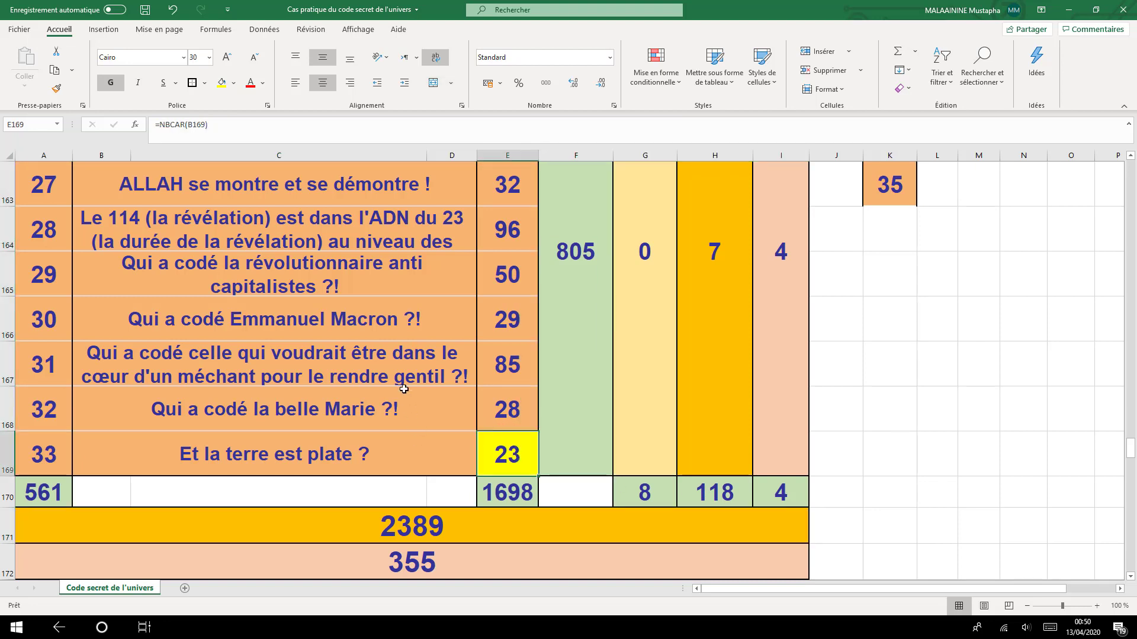
double_click(792, 487)
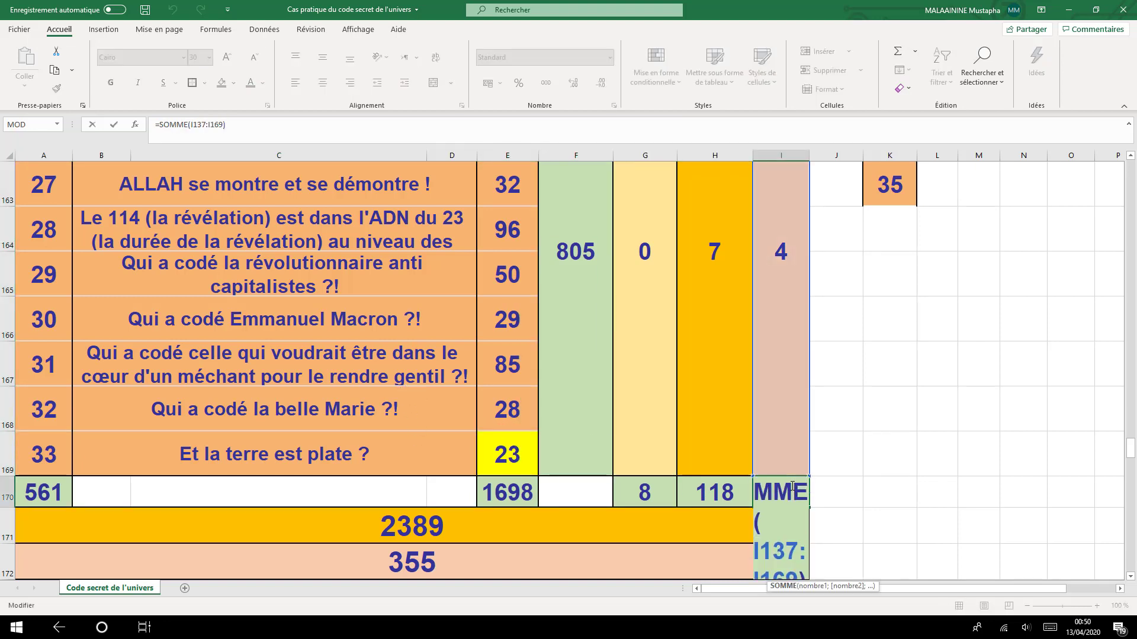
key(Return)
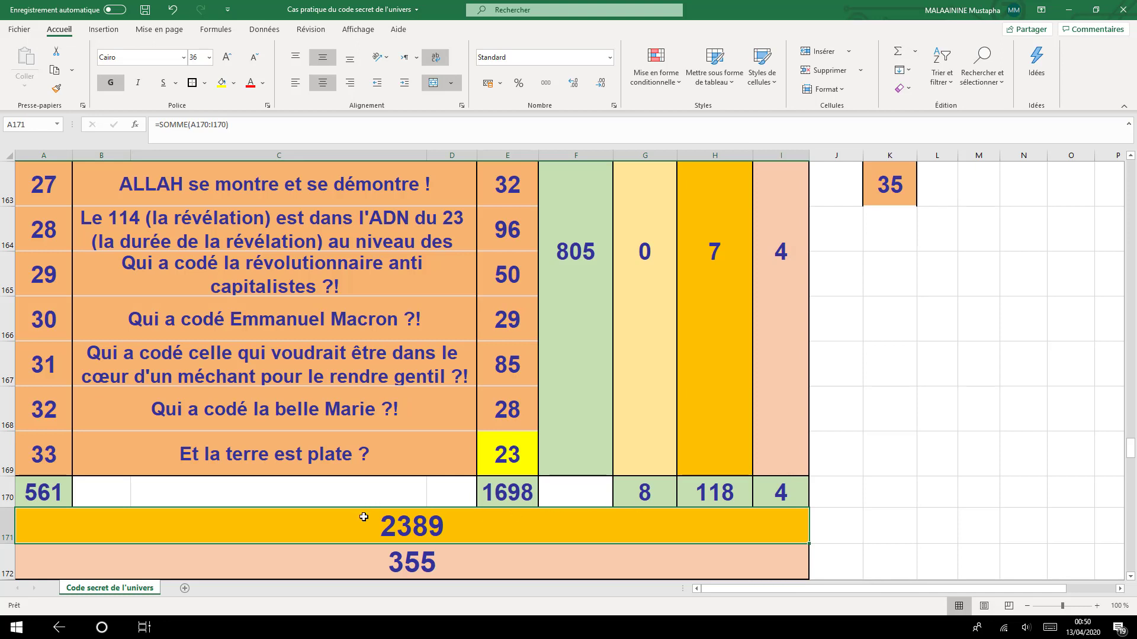
double_click(368, 532)
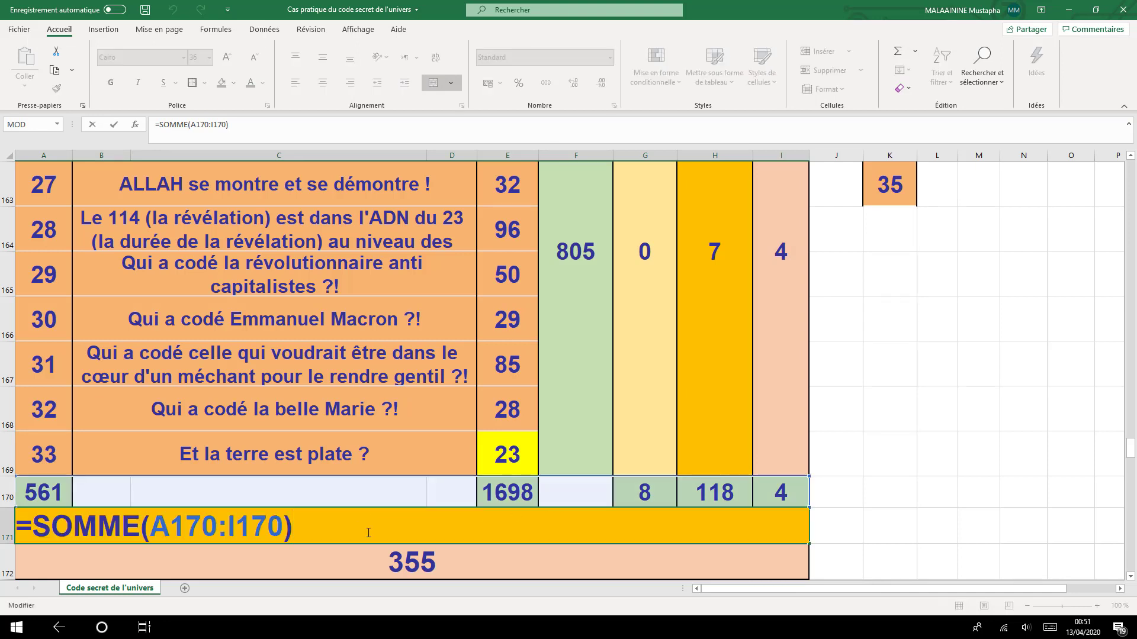
key(Return)
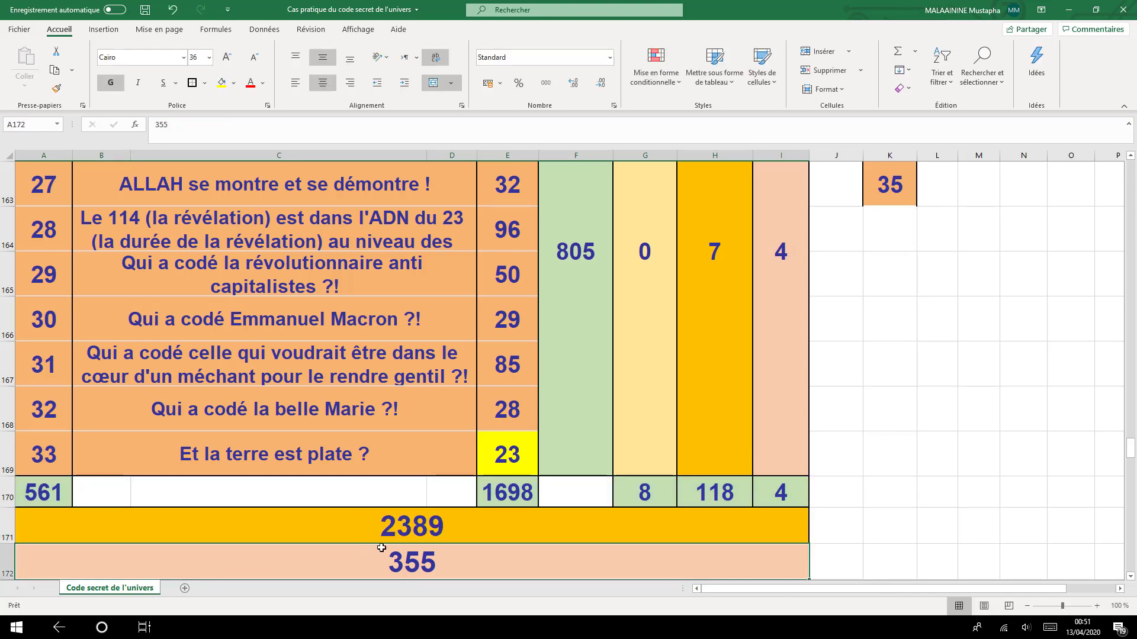
Examine the number, title and character count of the yellow row 159 alongside the grand total in A171
scroll(433, 544, up, 3)
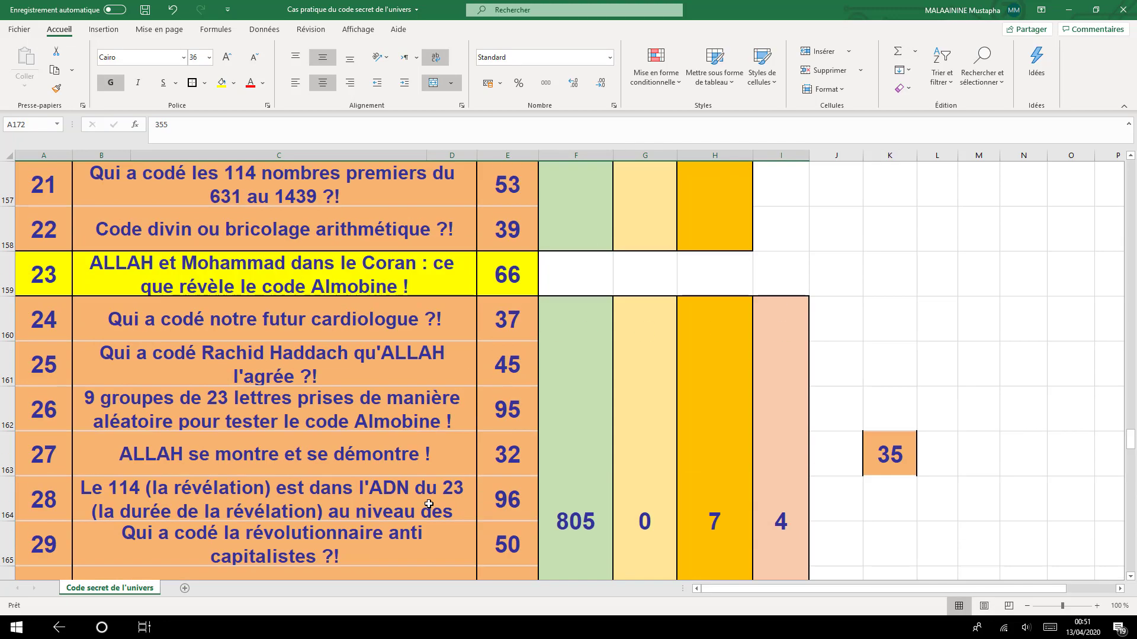
click(46, 403)
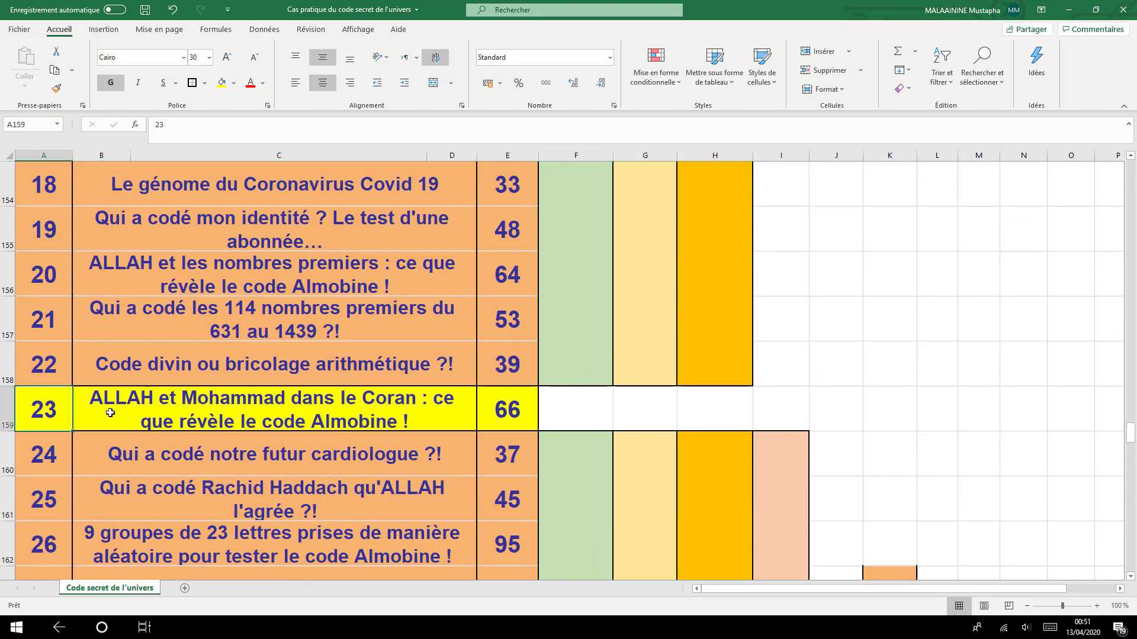
click(511, 421)
scroll(511, 421, down, 10)
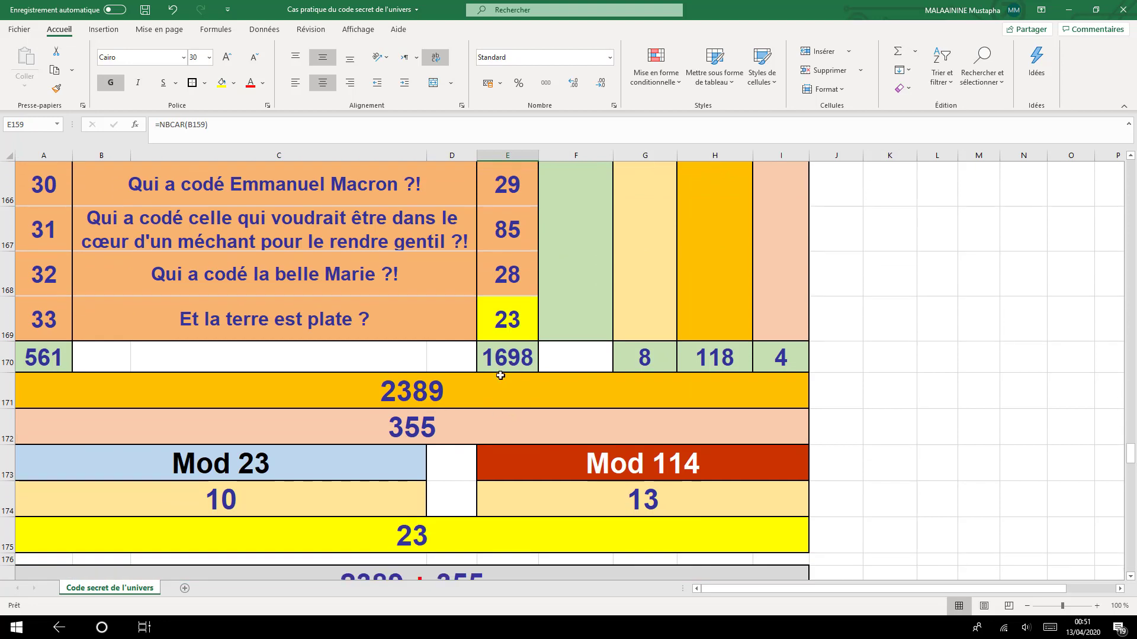
click(424, 401)
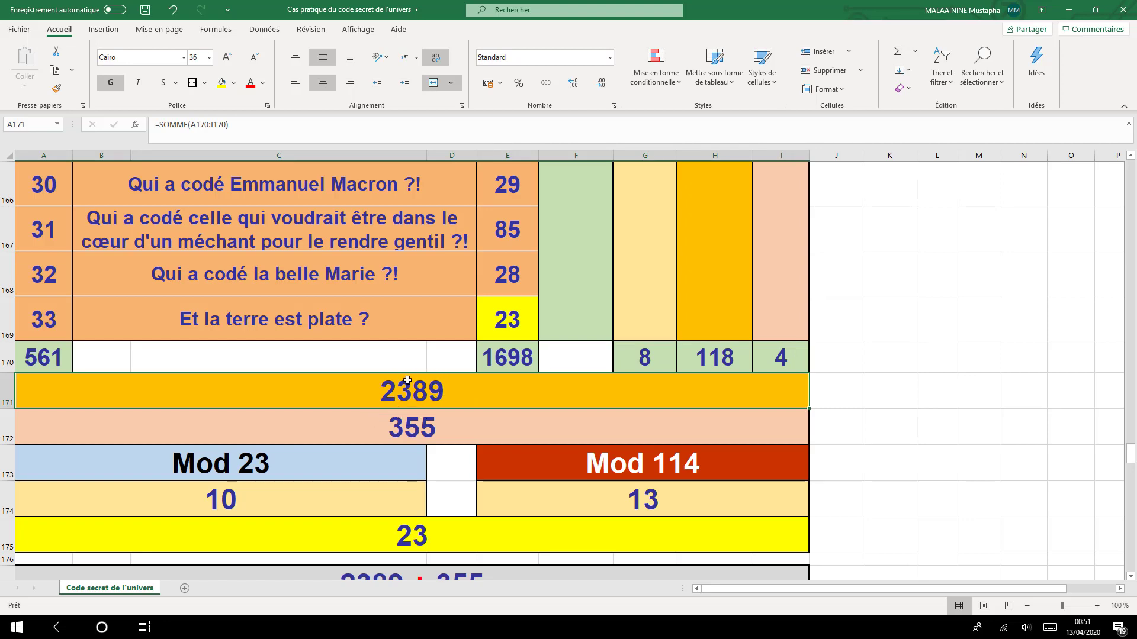
scroll(402, 409, up, 3)
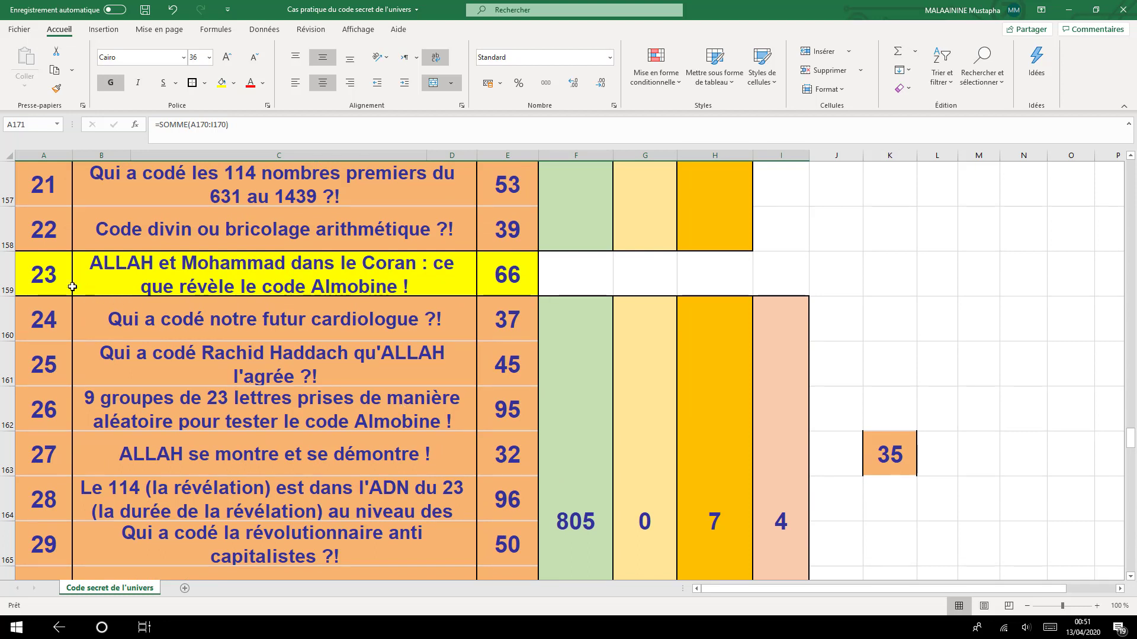
click(52, 283)
click(482, 274)
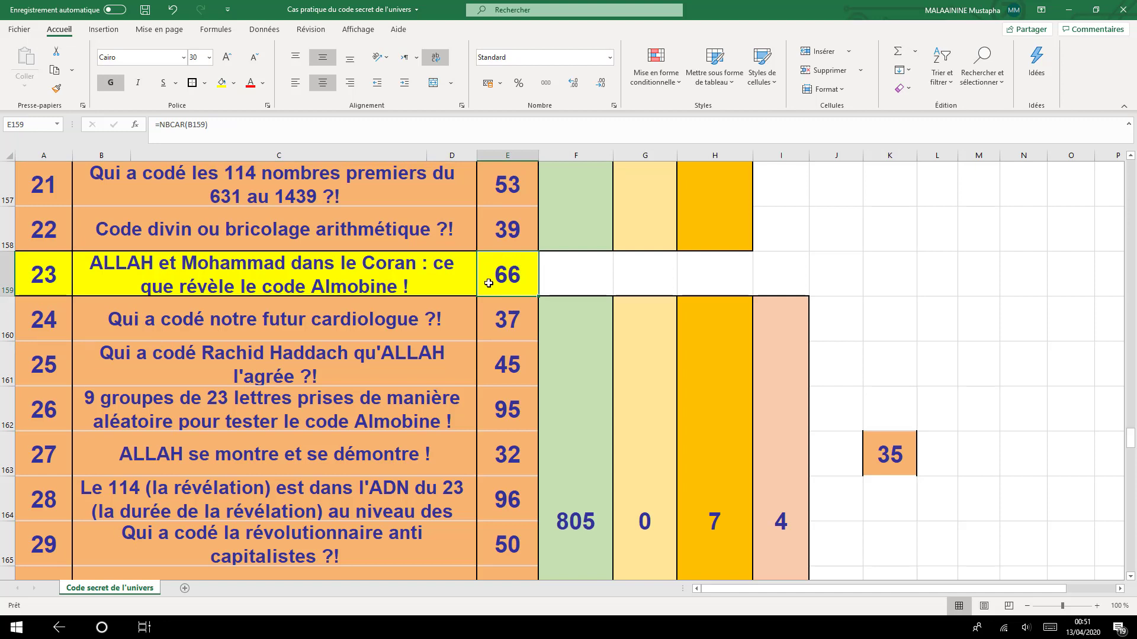
click(183, 268)
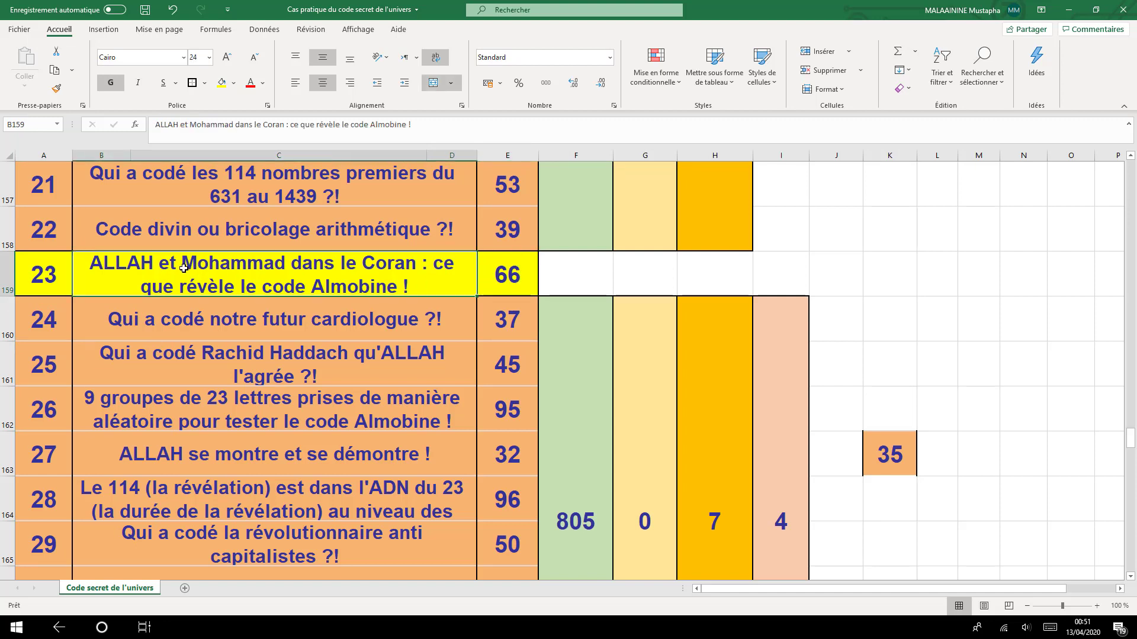
click(24, 273)
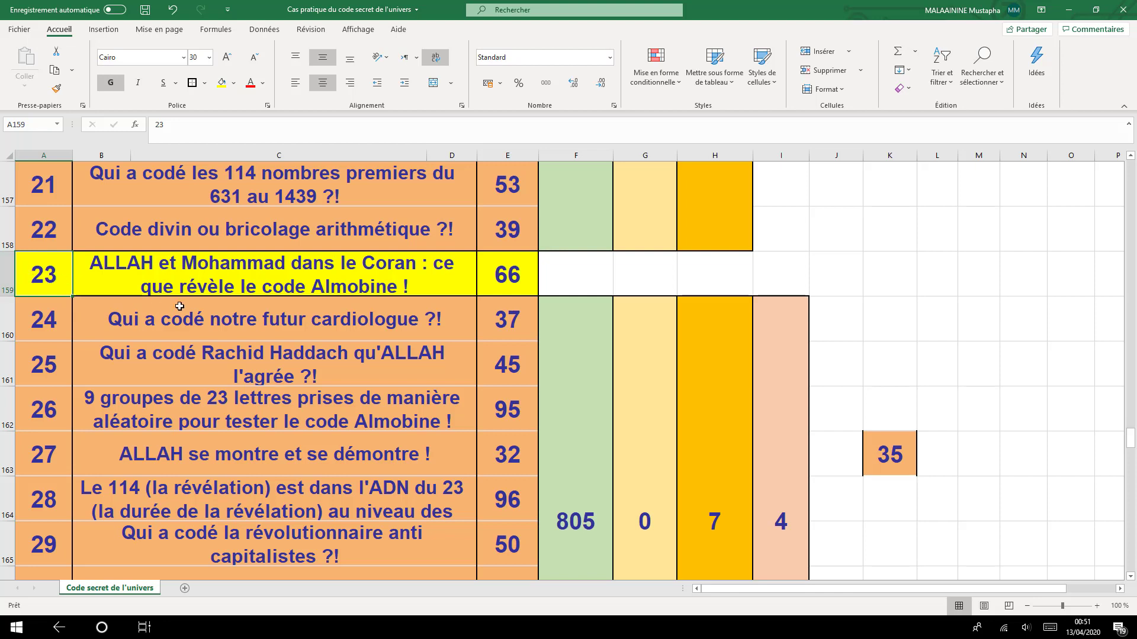
Check the character count formula in E159 of the yellow row and the sum formula of the grand total in A171
click(516, 279)
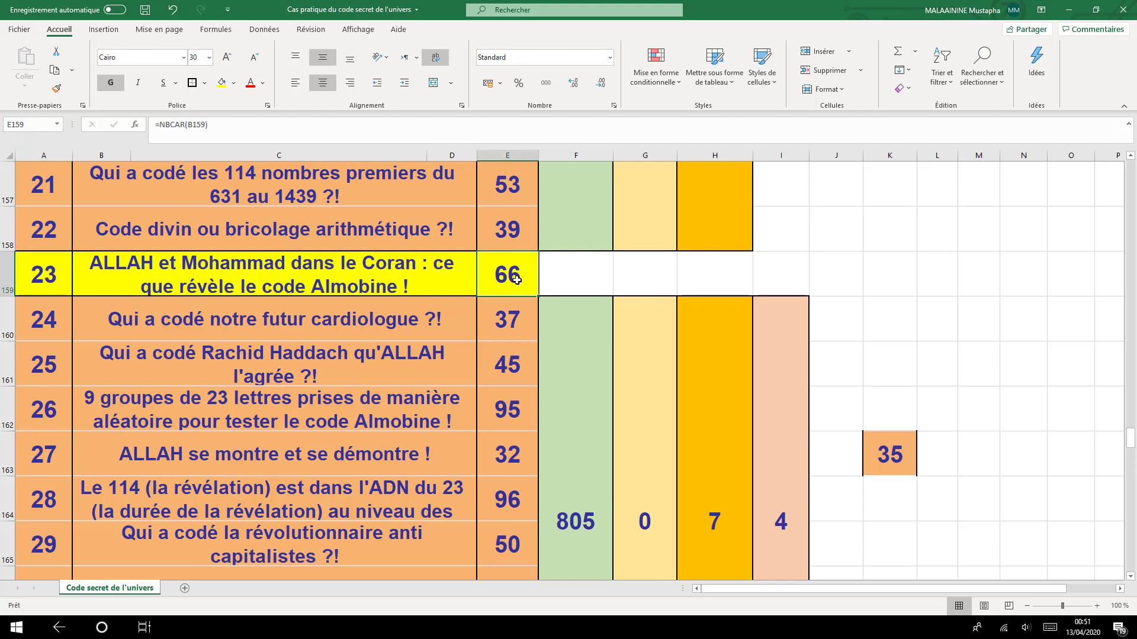
scroll(517, 279, down, 3)
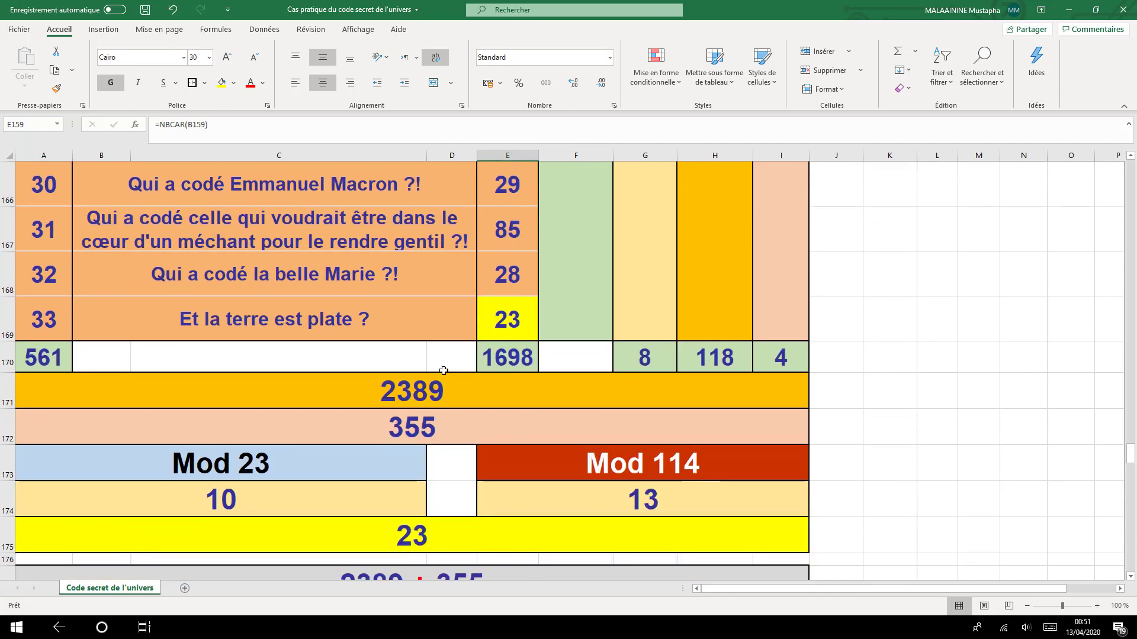
click(417, 392)
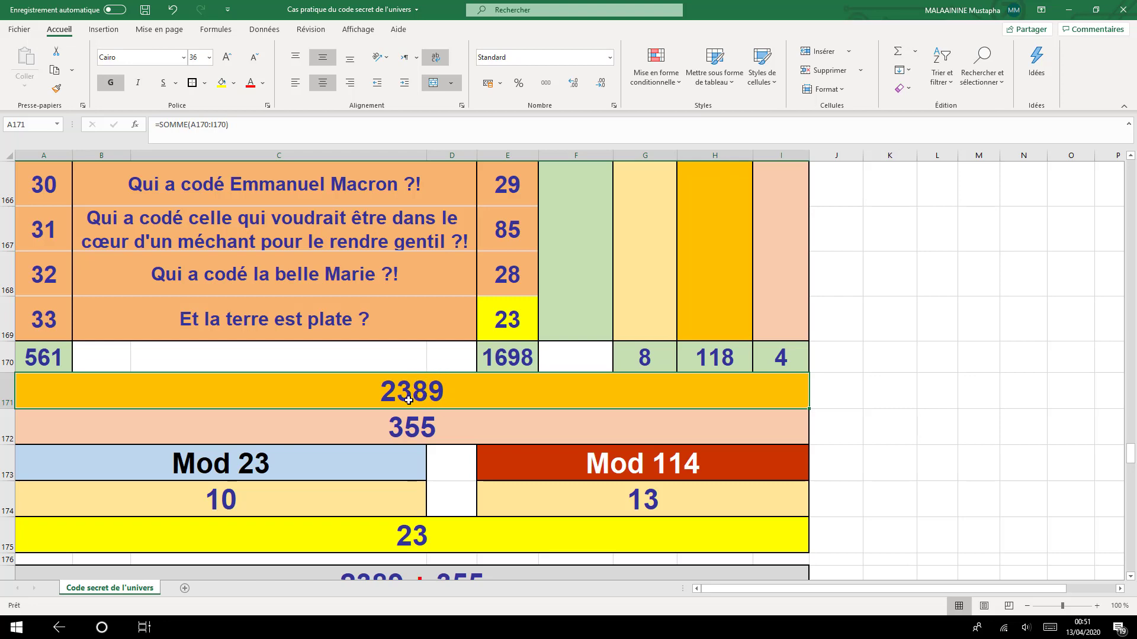
Check the character count formula in E137 for the first video title and compare it with the grand total in A171
scroll(400, 398, up, 9)
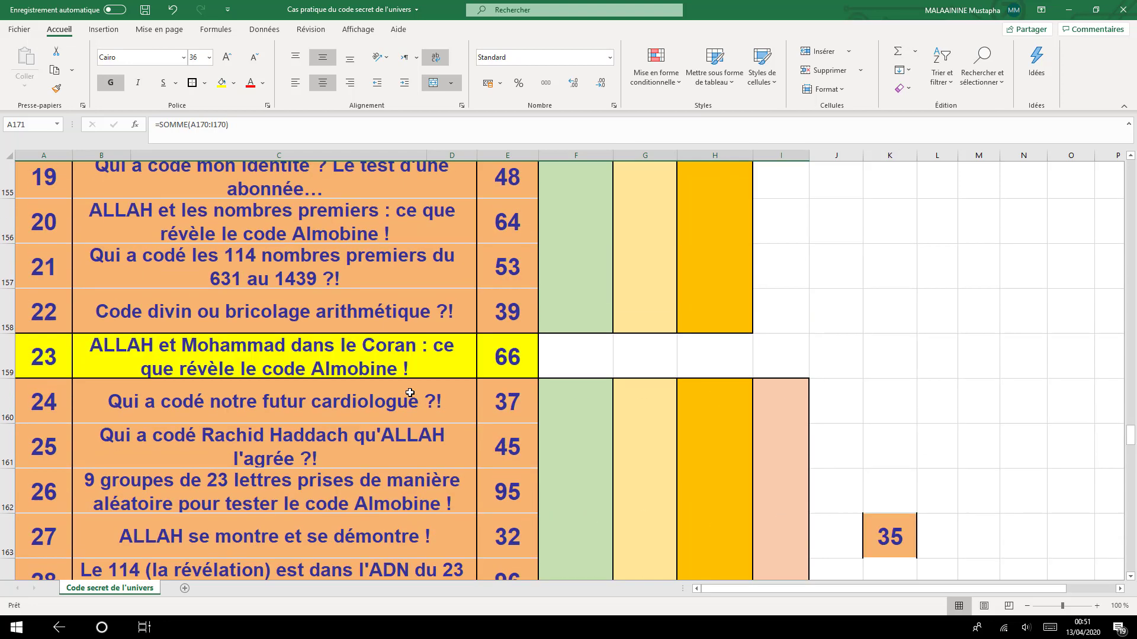
scroll(448, 354, up, 2)
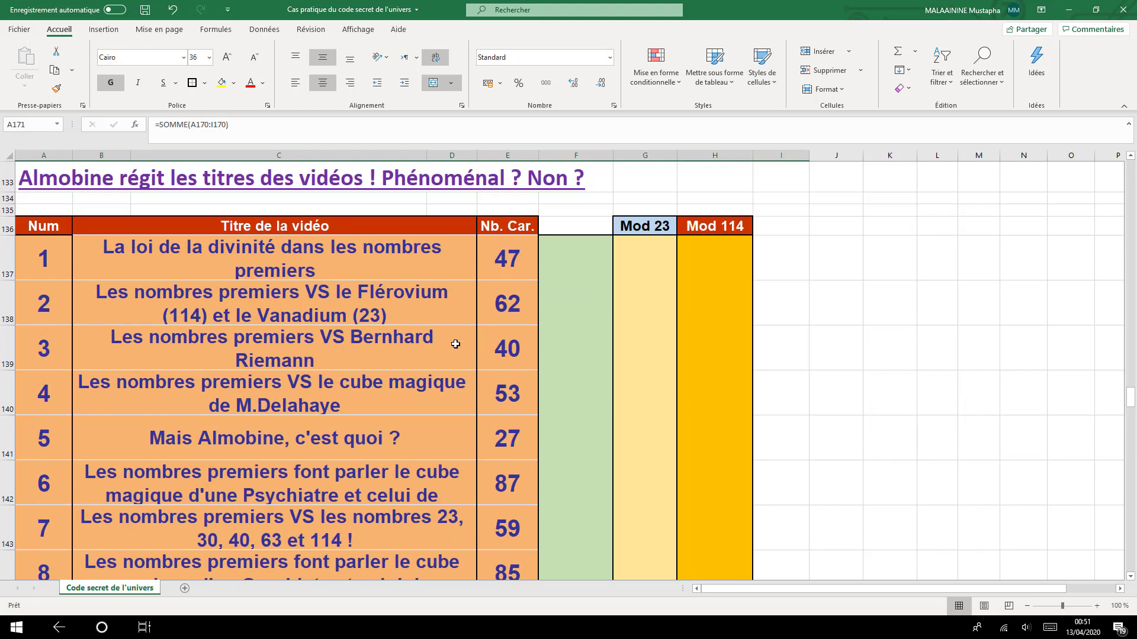
click(508, 264)
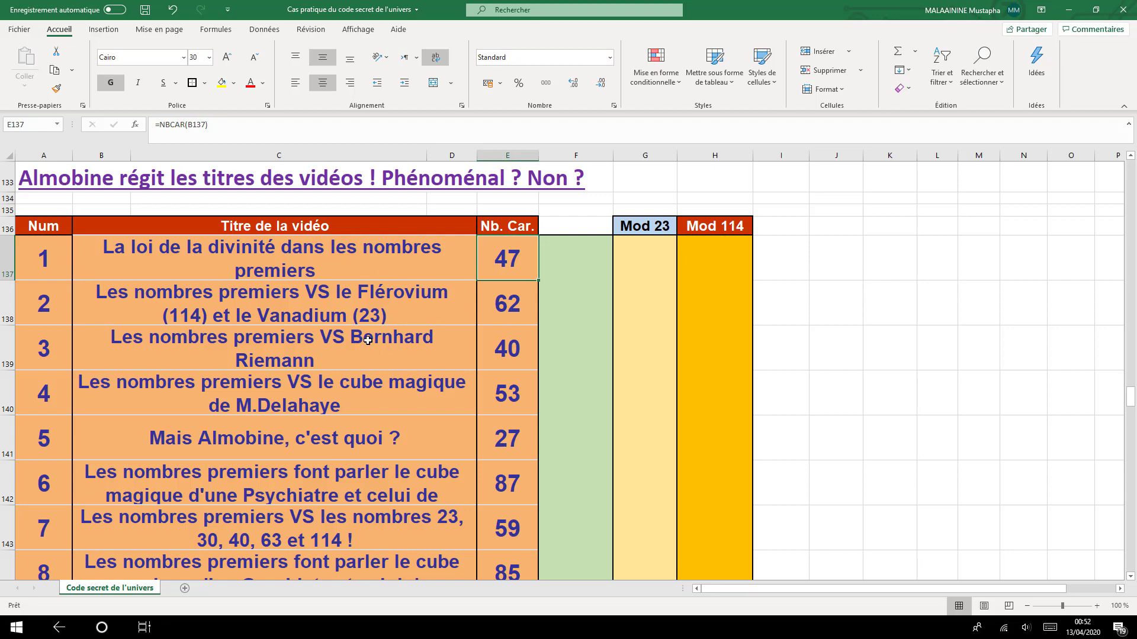
scroll(368, 341, down, 11)
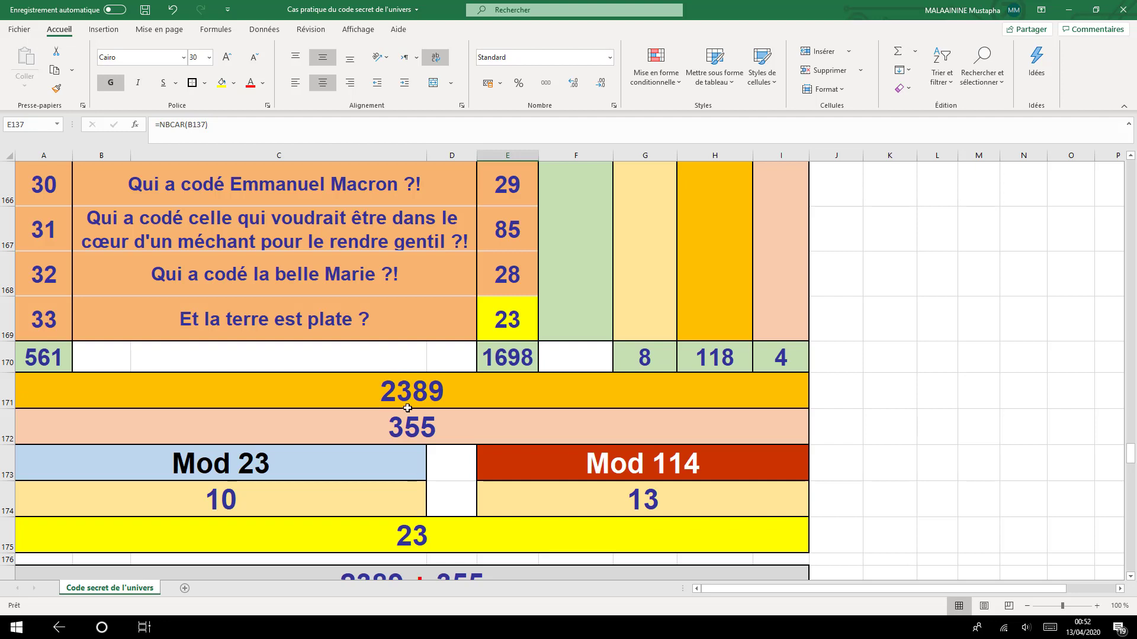
click(404, 398)
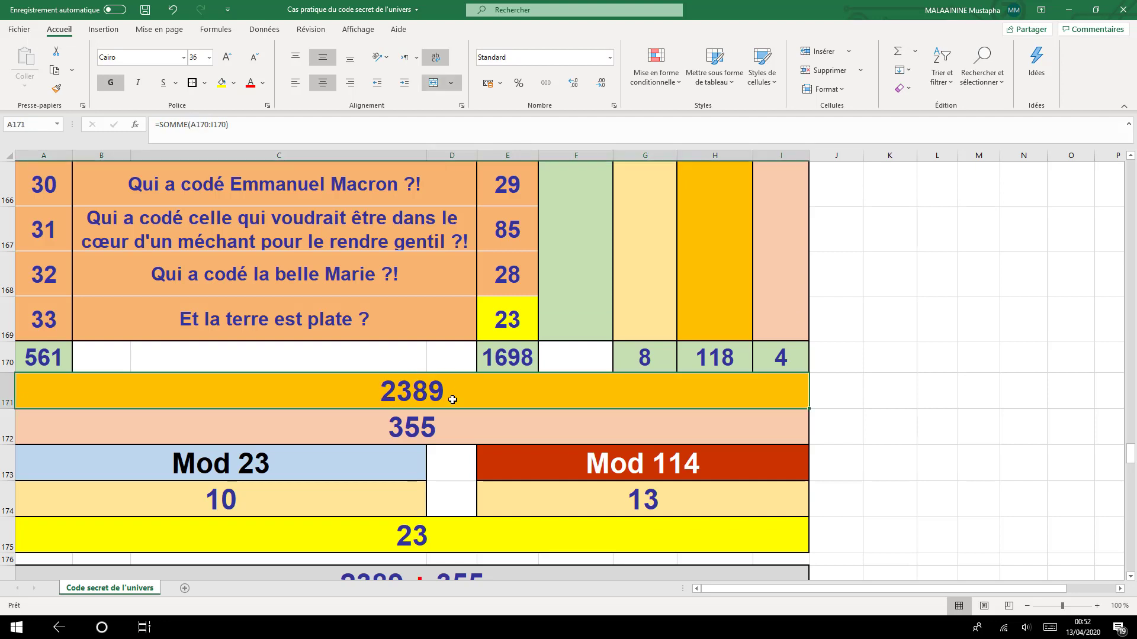
Inspect the content of A172 beneath the grand total and compare it with the sum formula in A171
click(420, 430)
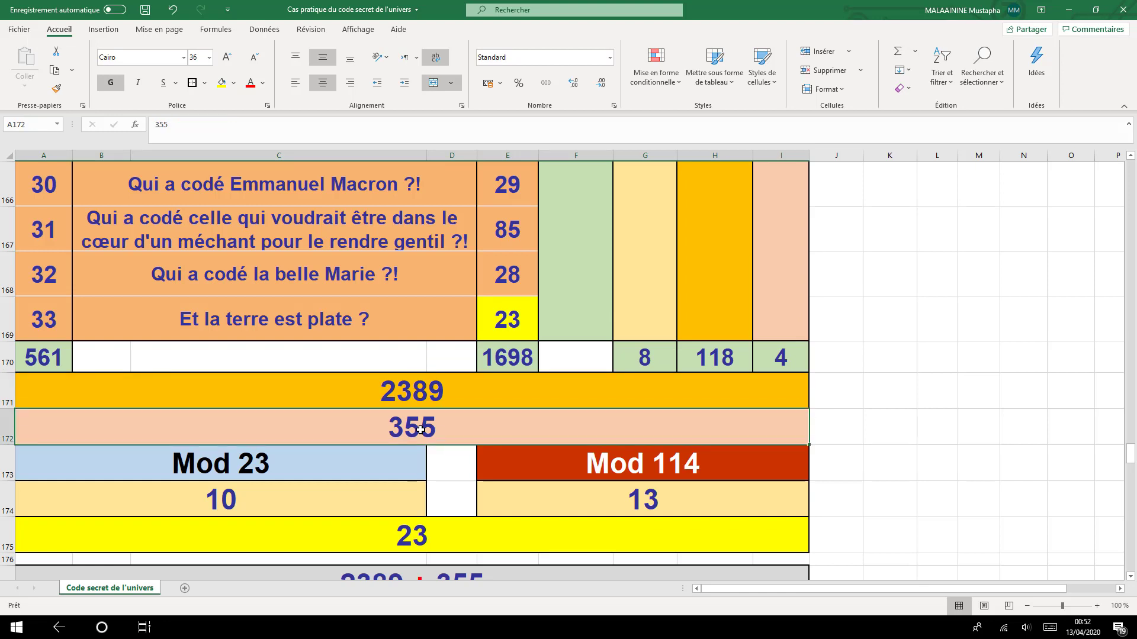
double_click(420, 429)
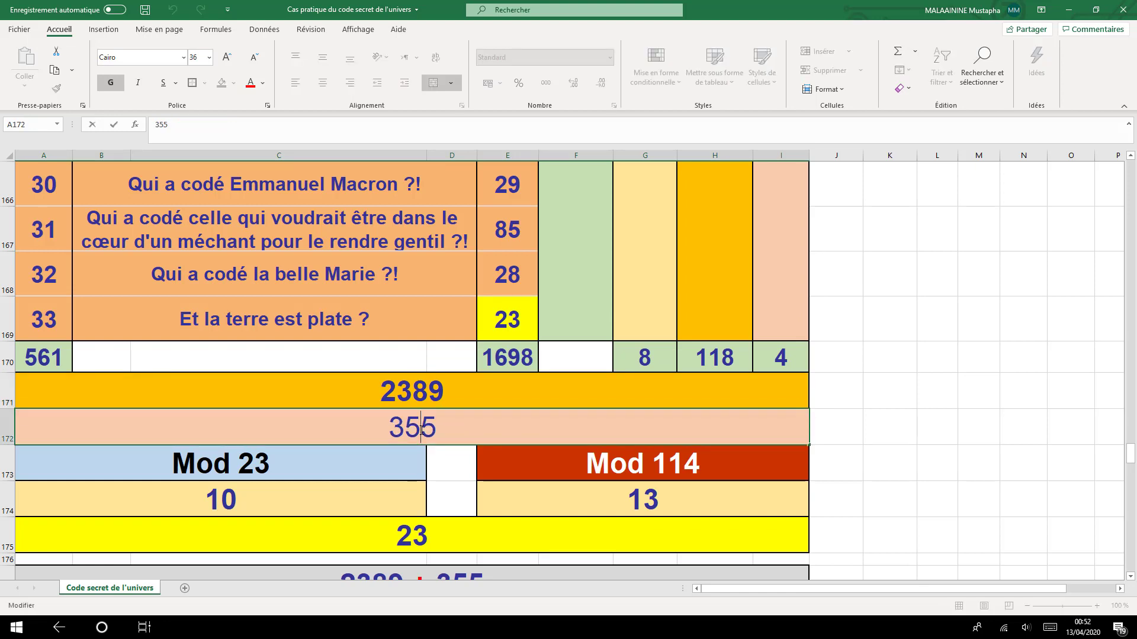
key(Return)
click(409, 395)
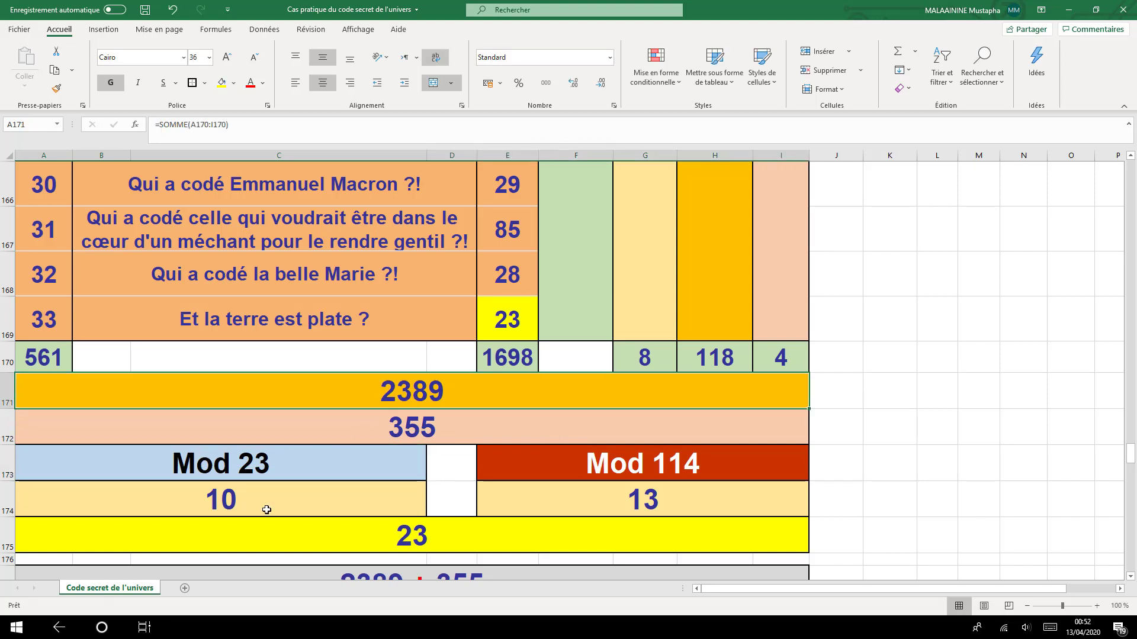
click(381, 428)
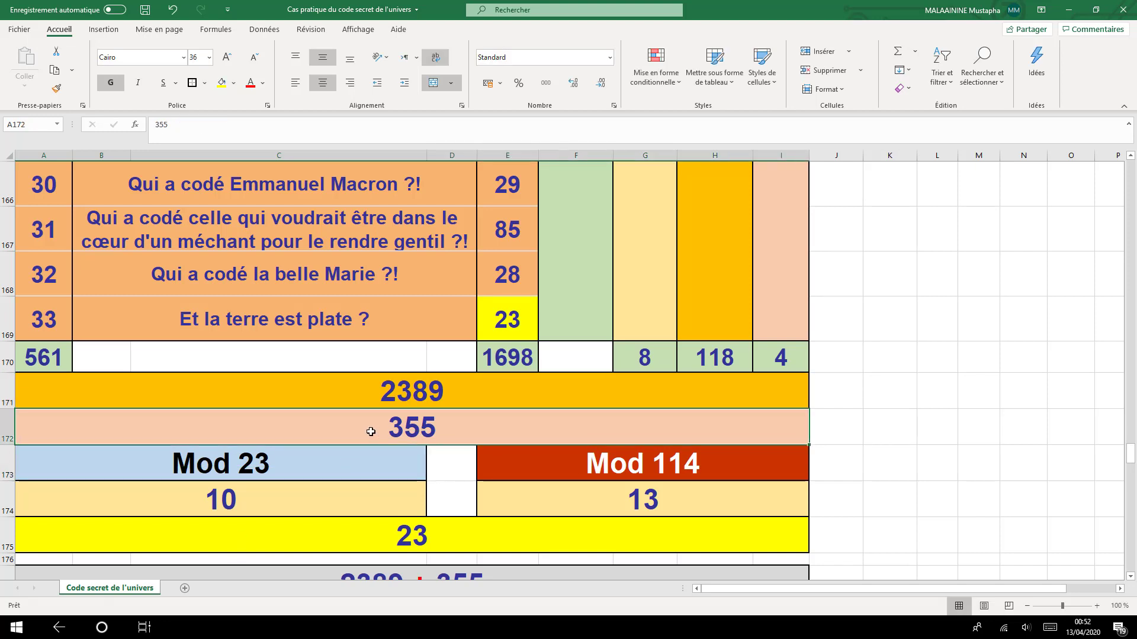
Inspect the mod 23 formula in A174 and the formula in A175 that sums both remainders, leaving them unchanged
click(221, 495)
double_click(221, 494)
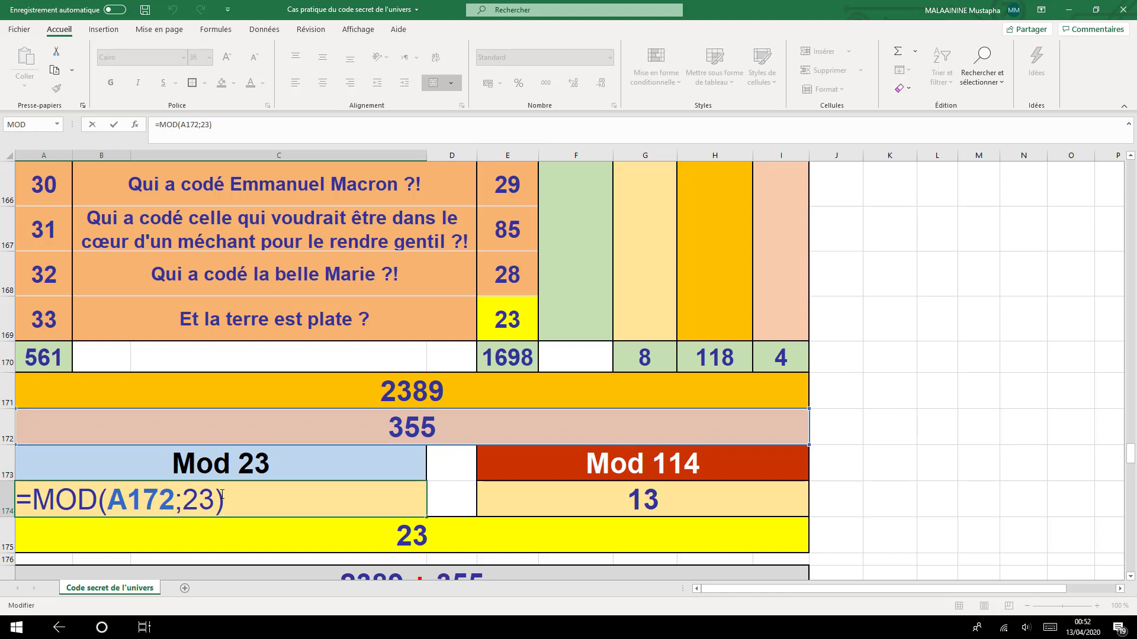
key(Return)
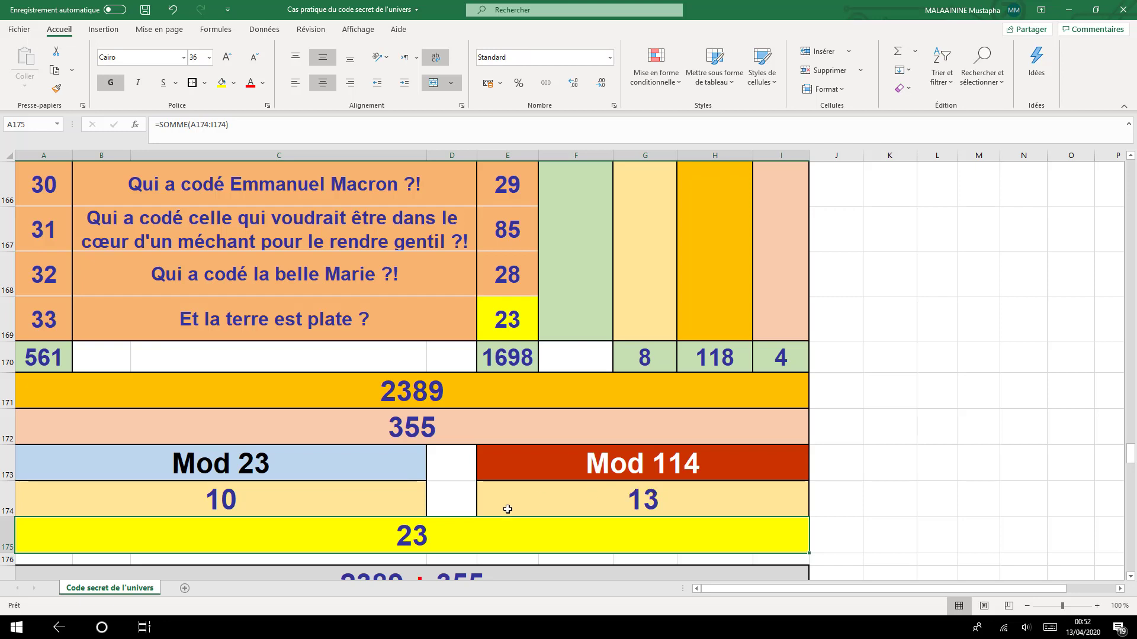
double_click(426, 534)
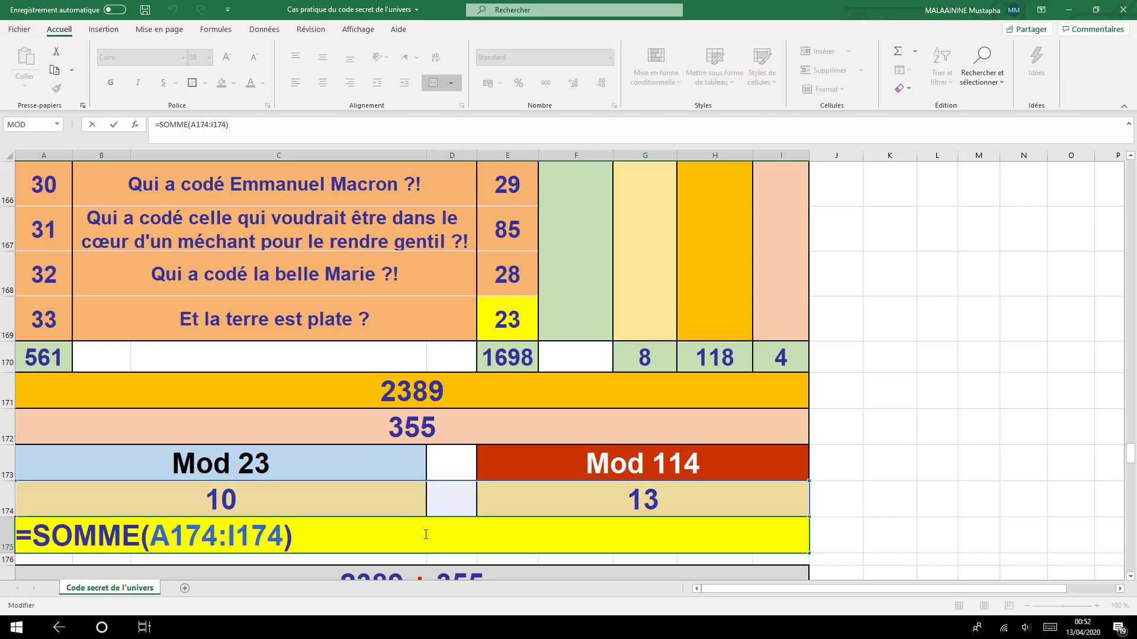
key(Return)
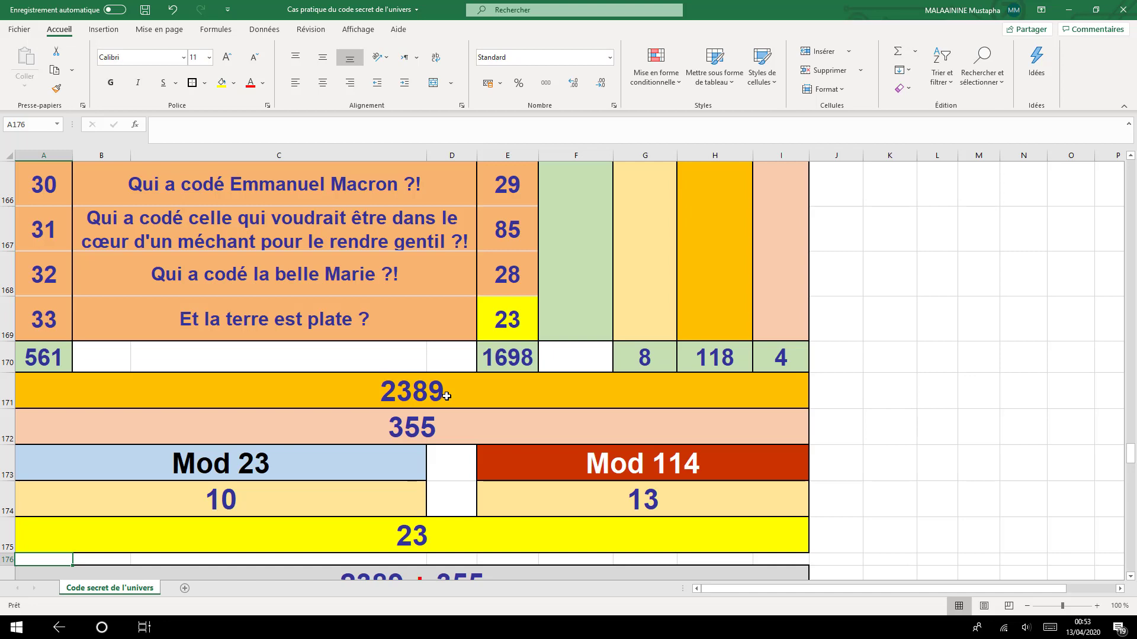
Select the yellow row 159 to read the sum of its number and character count, and review it against A171 and A172
scroll(446, 396, up, 4)
drag(59, 394, 491, 411)
scroll(198, 330, down, 1)
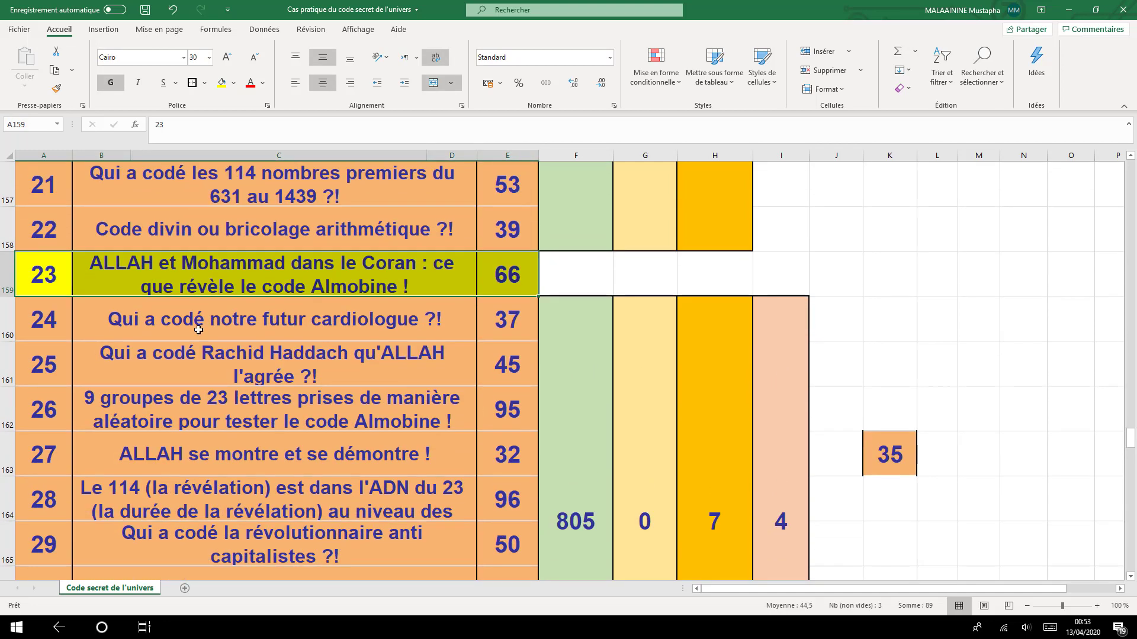
click(45, 281)
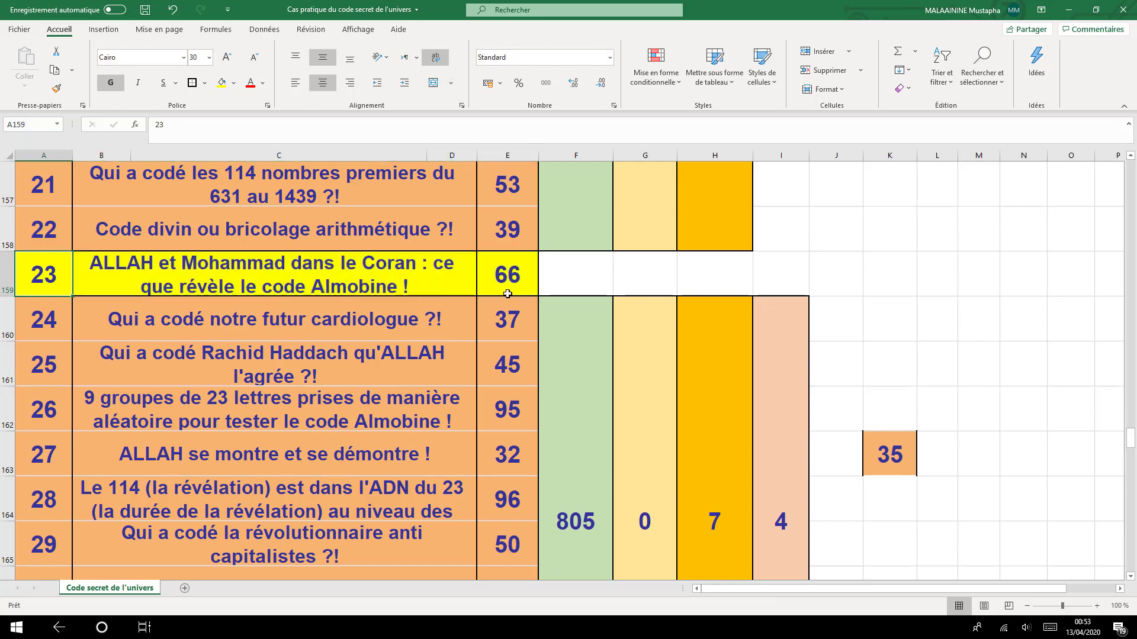
scroll(505, 299, down, 3)
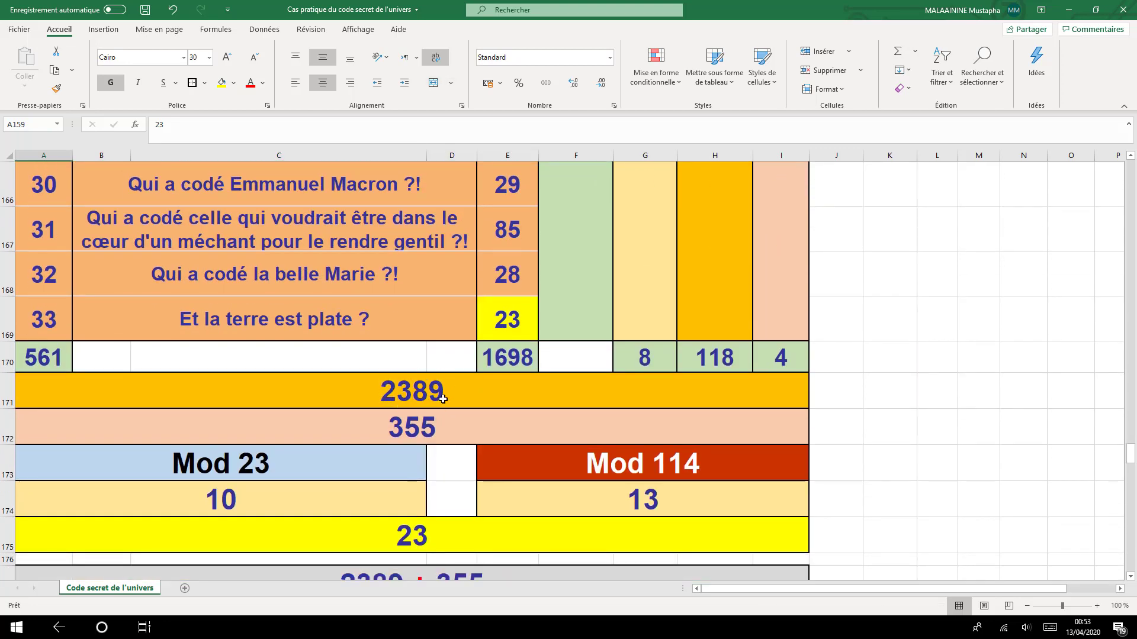
click(414, 392)
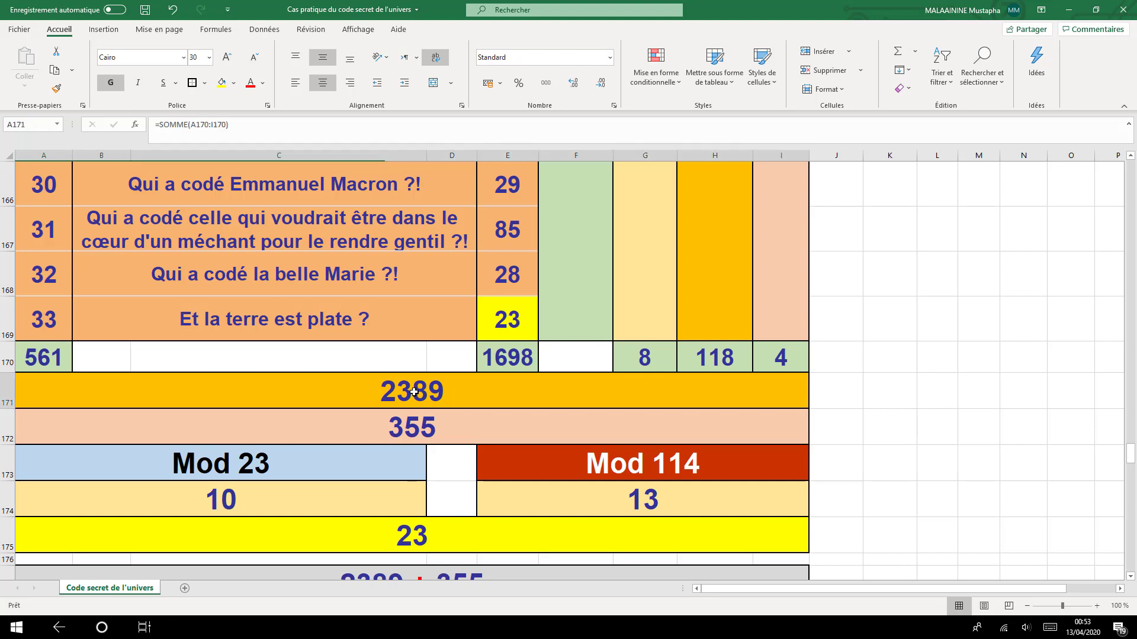
click(413, 430)
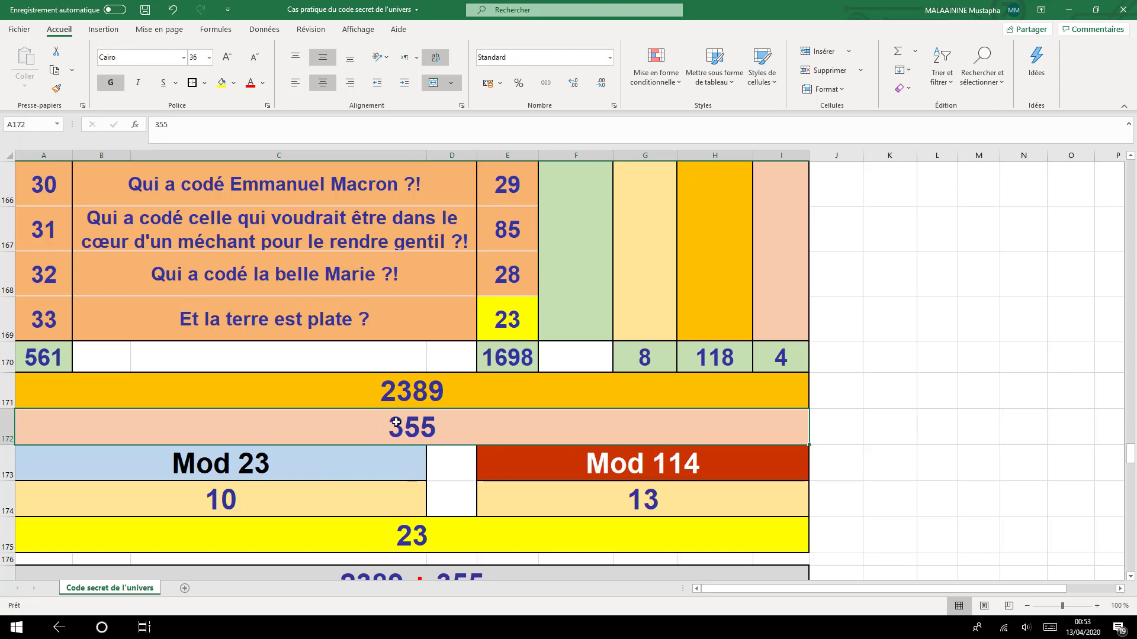
Check the division by 23 in K163 and the mod 23 formula in G160, both based on F160
scroll(942, 318, up, 4)
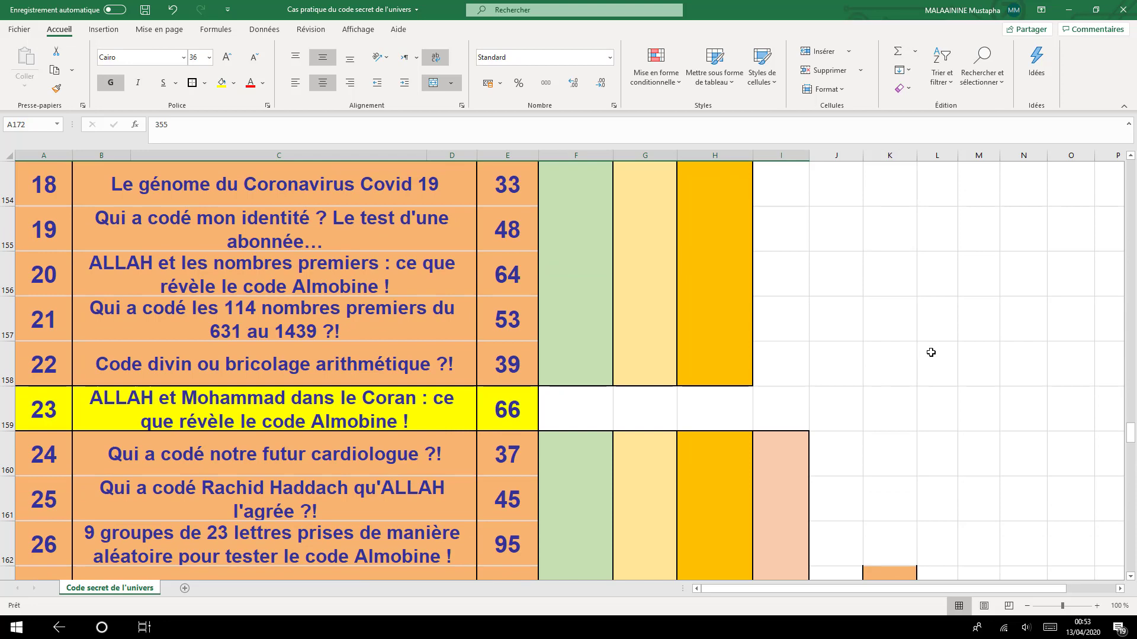
scroll(924, 367, down, 1)
click(891, 433)
scroll(888, 438, down, 1)
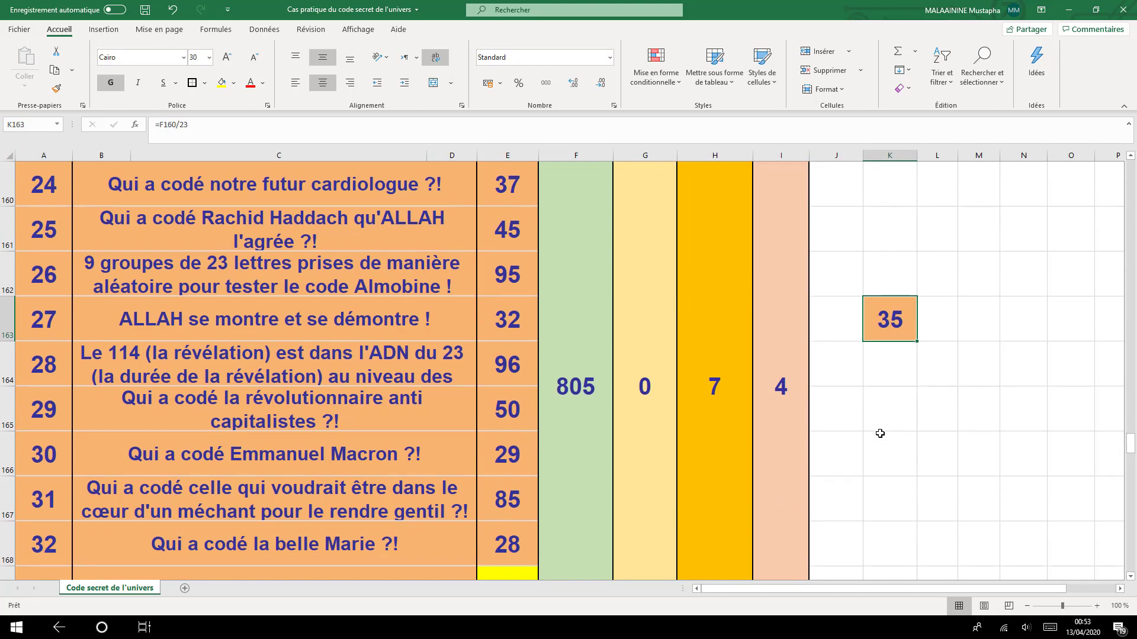
click(640, 395)
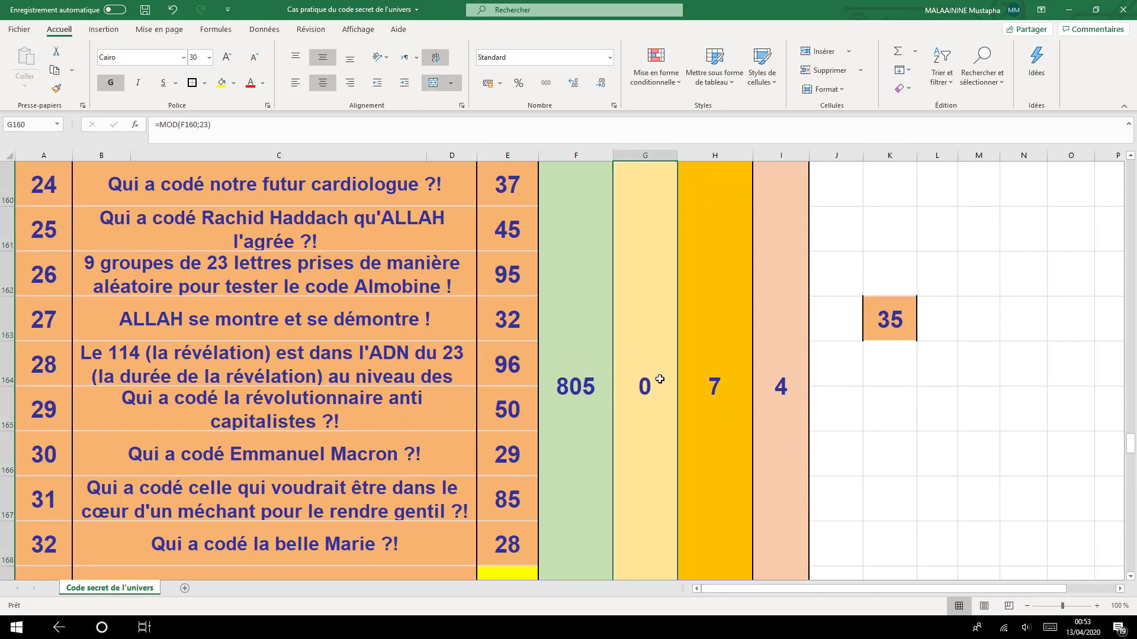
click(887, 323)
scroll(887, 323, down, 3)
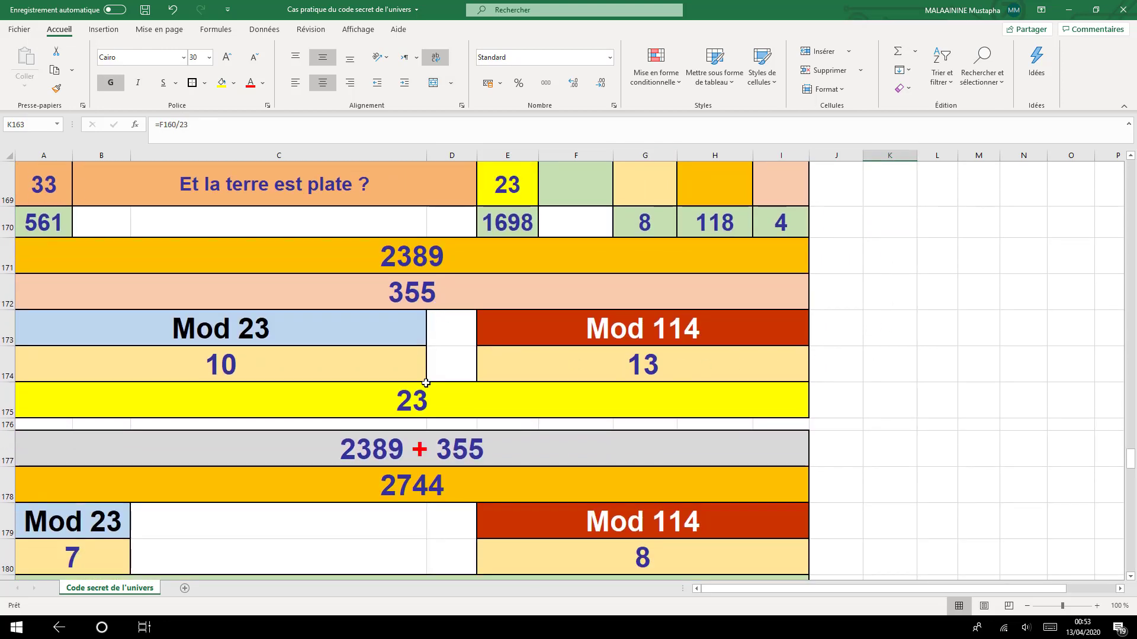
Review A171, A172 and the remainder sum in A175, and check the formula in A178 that adds A171 and A172
click(434, 288)
click(415, 398)
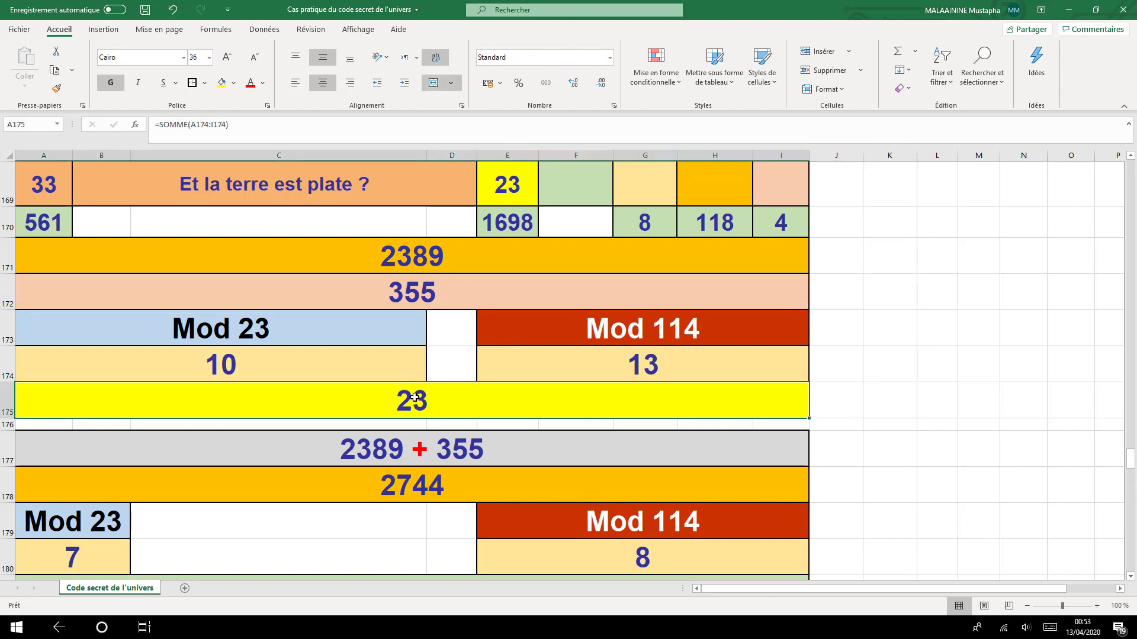
click(405, 290)
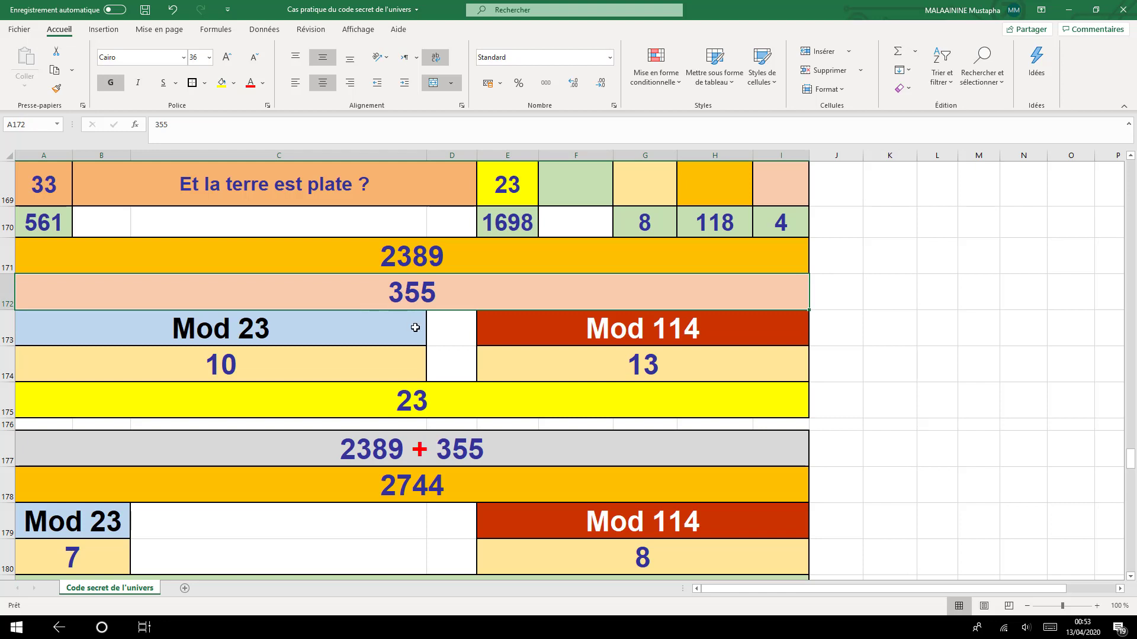
click(417, 254)
click(406, 290)
click(394, 479)
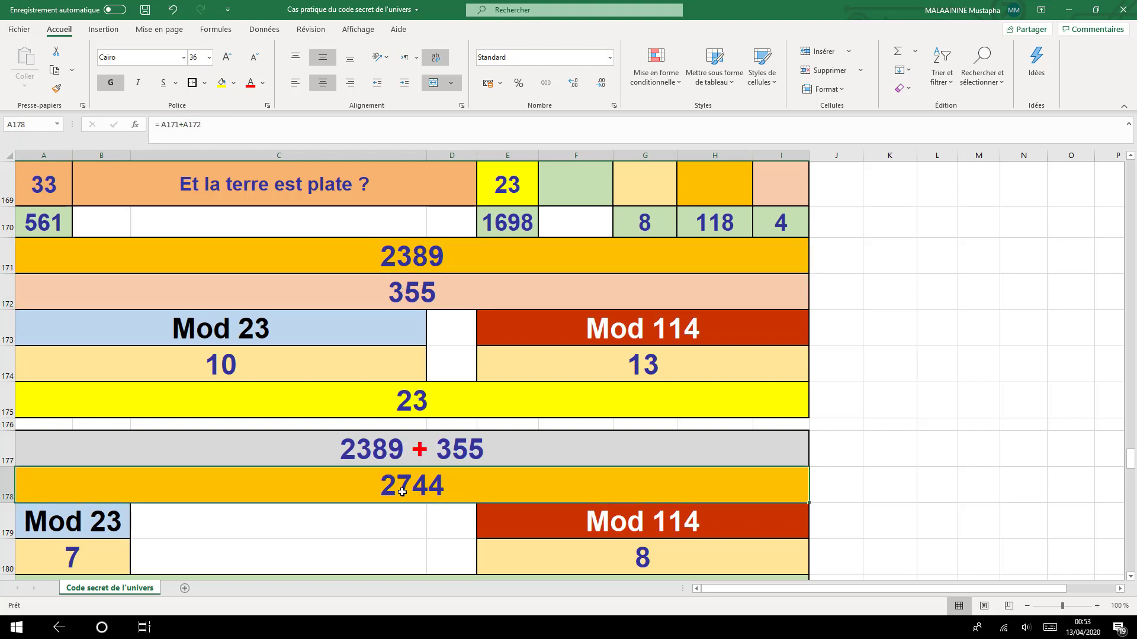
Check the mod 23 and mod 114 remainders in row 180 and the formula in A181 that sums them
scroll(399, 492, down, 1)
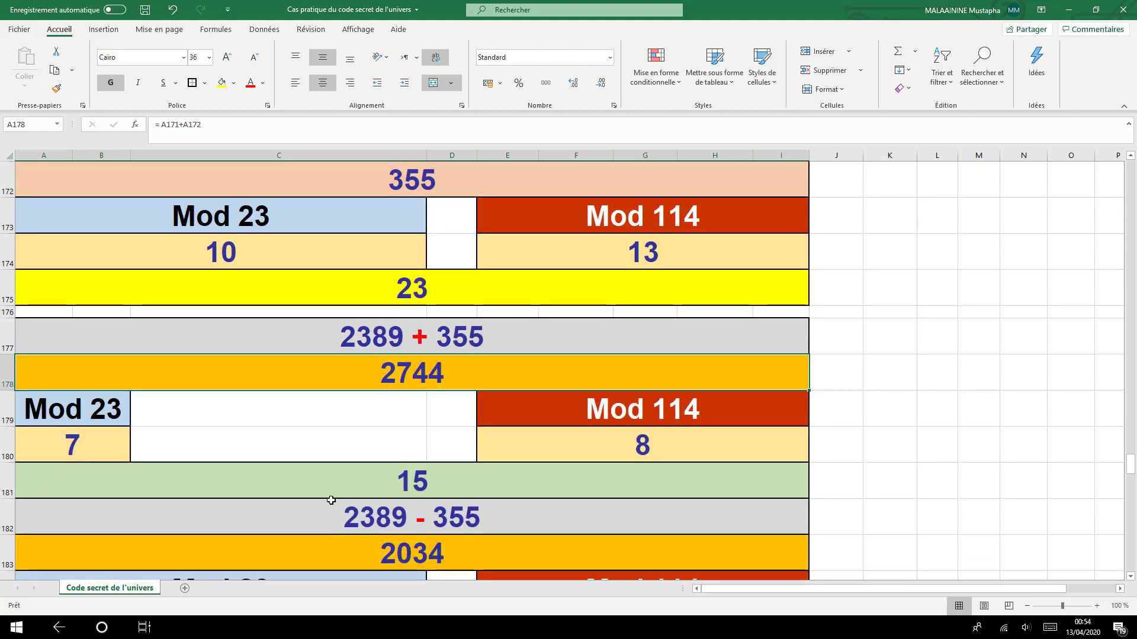
click(73, 447)
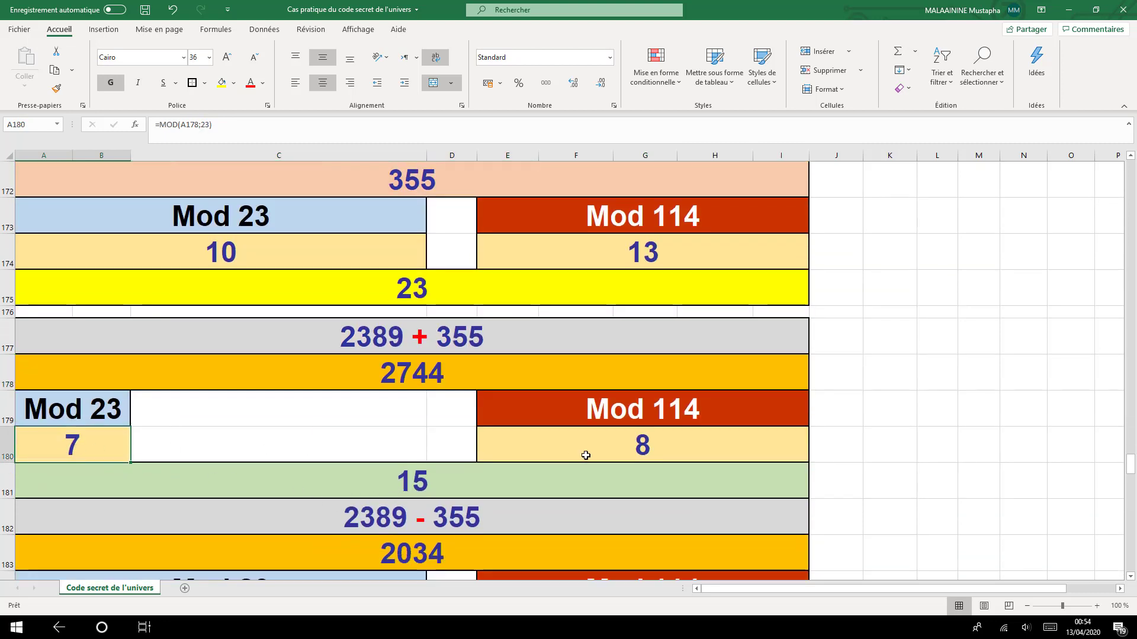
click(597, 451)
click(396, 483)
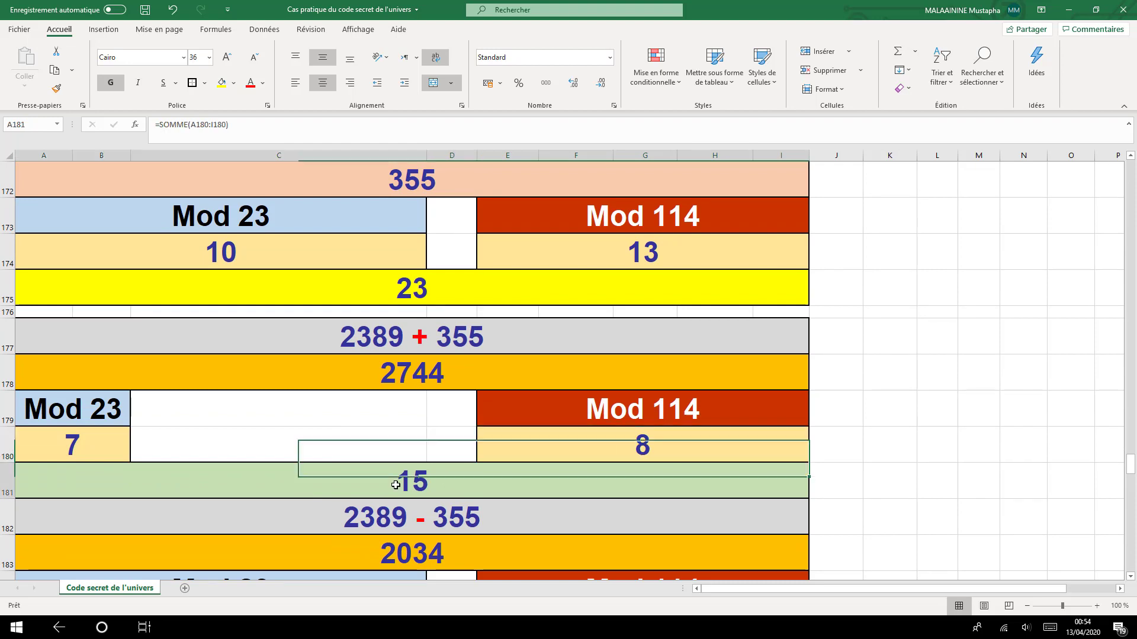
Check the subtraction formula in A183 and the mod 23 and mod 114 remainder formulas in row 185
scroll(395, 485, down, 1)
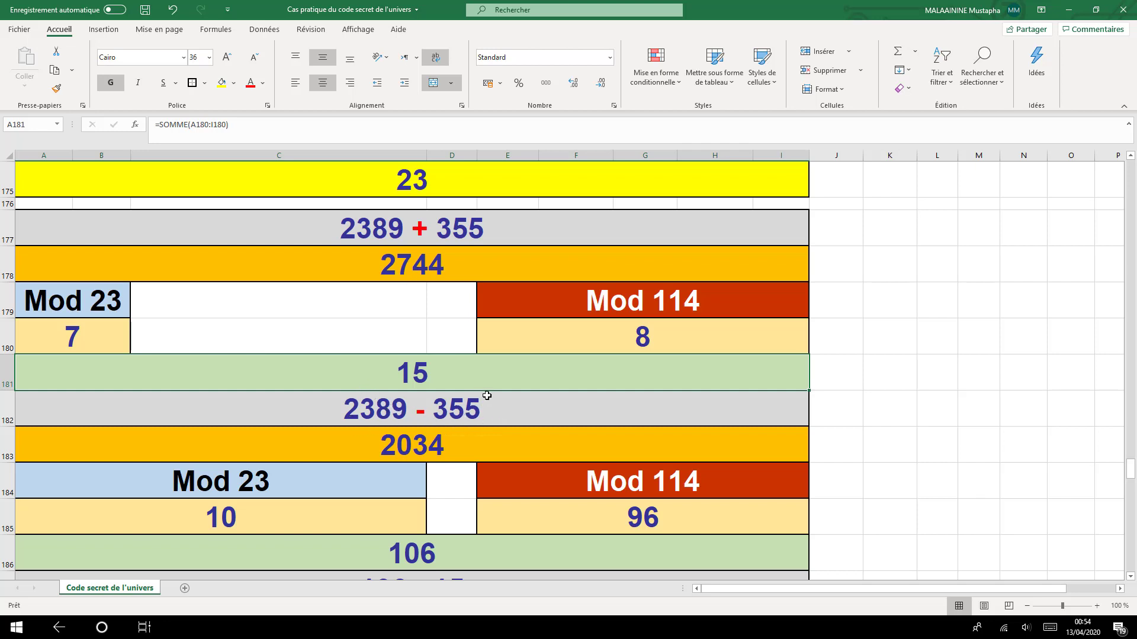
click(400, 453)
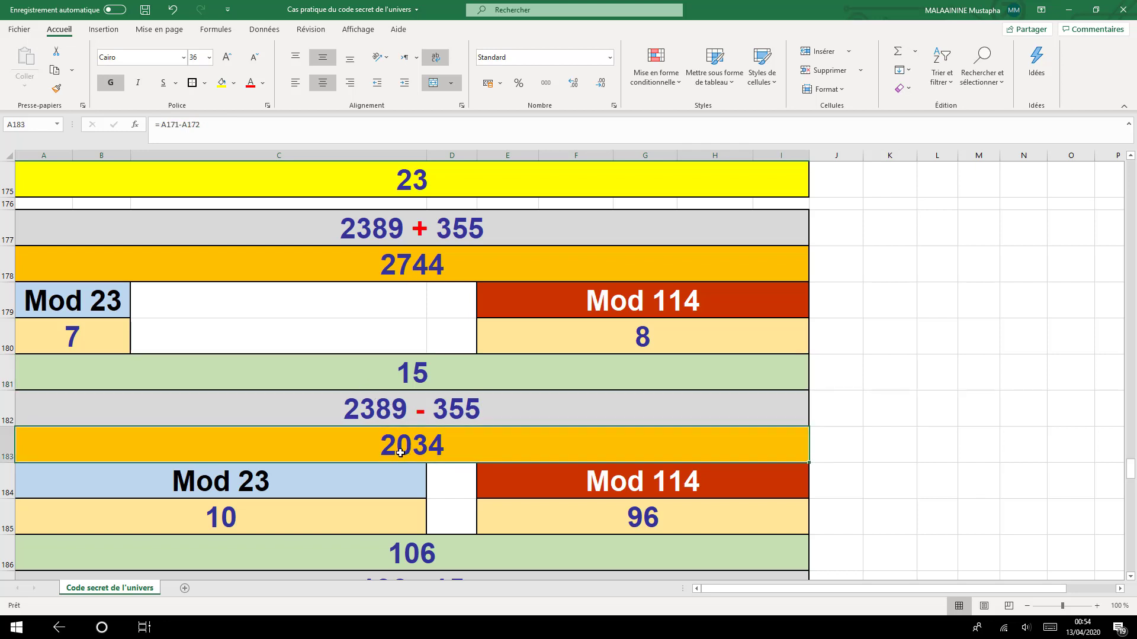
click(297, 485)
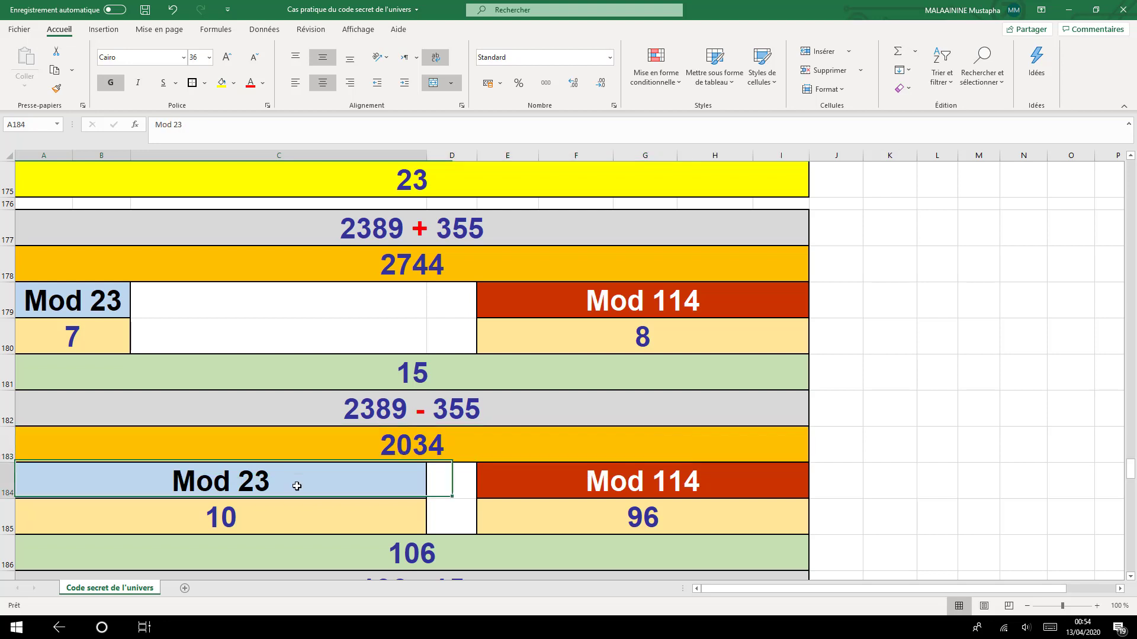
click(245, 519)
click(621, 524)
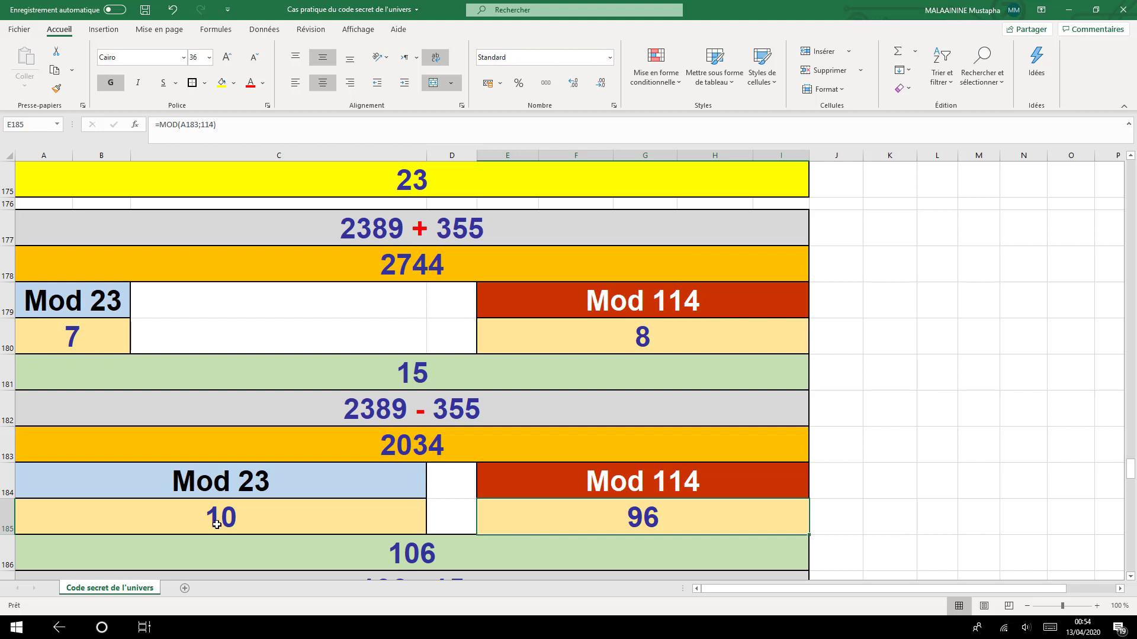
Check the mod 23 and mod 114 remainders in row 185 and the formula in A186 that sums them
click(217, 525)
click(632, 523)
click(401, 555)
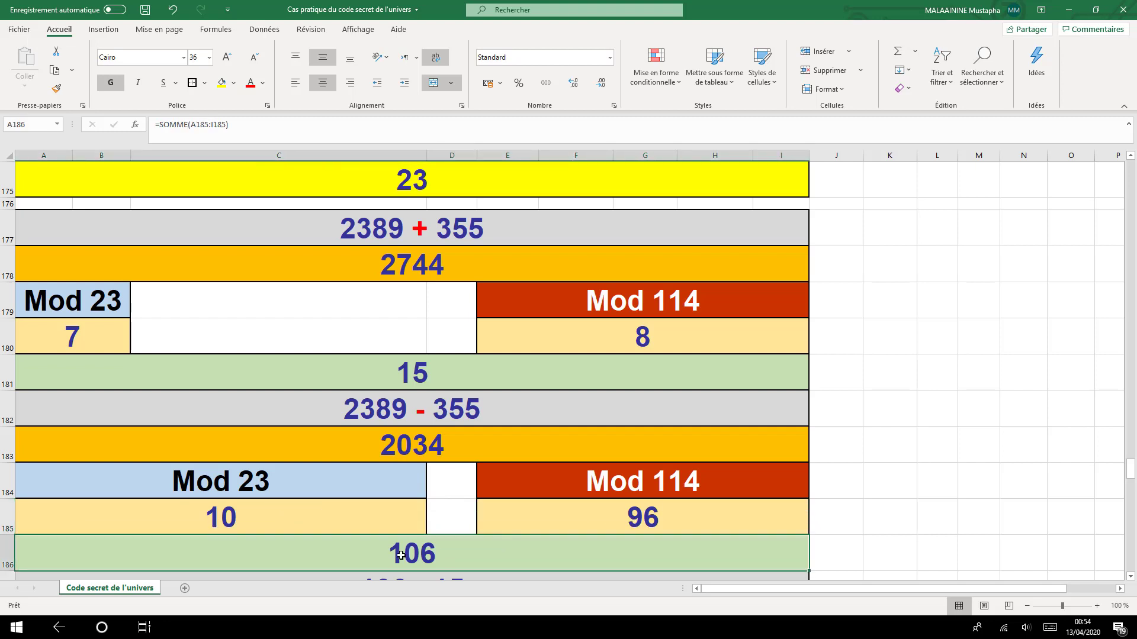
scroll(402, 551, down, 1)
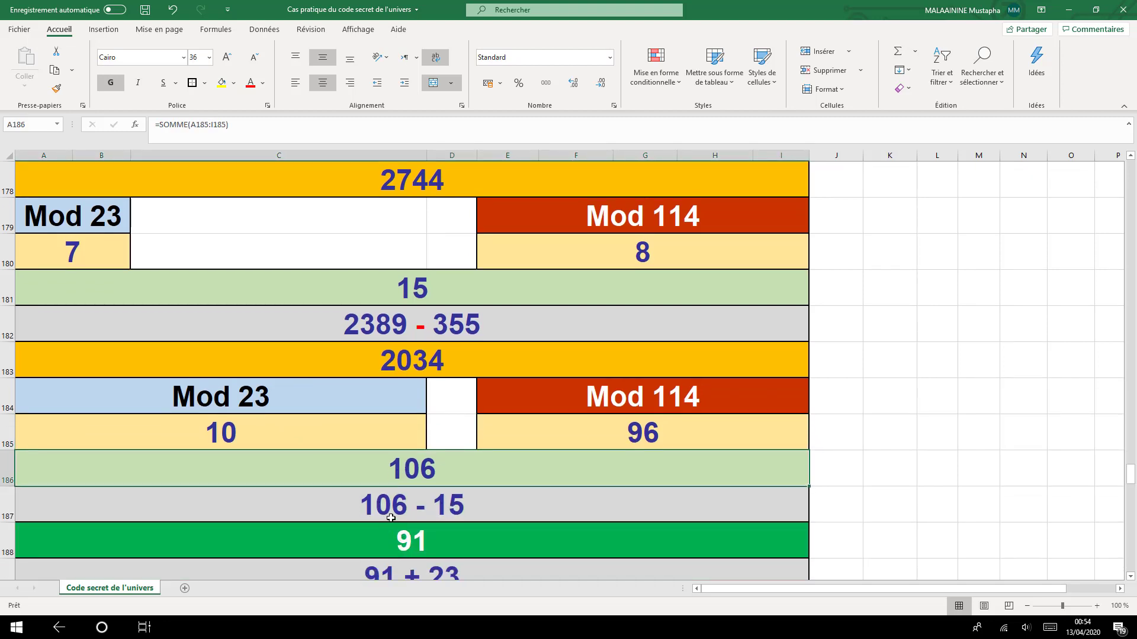
scroll(415, 451, up, 1)
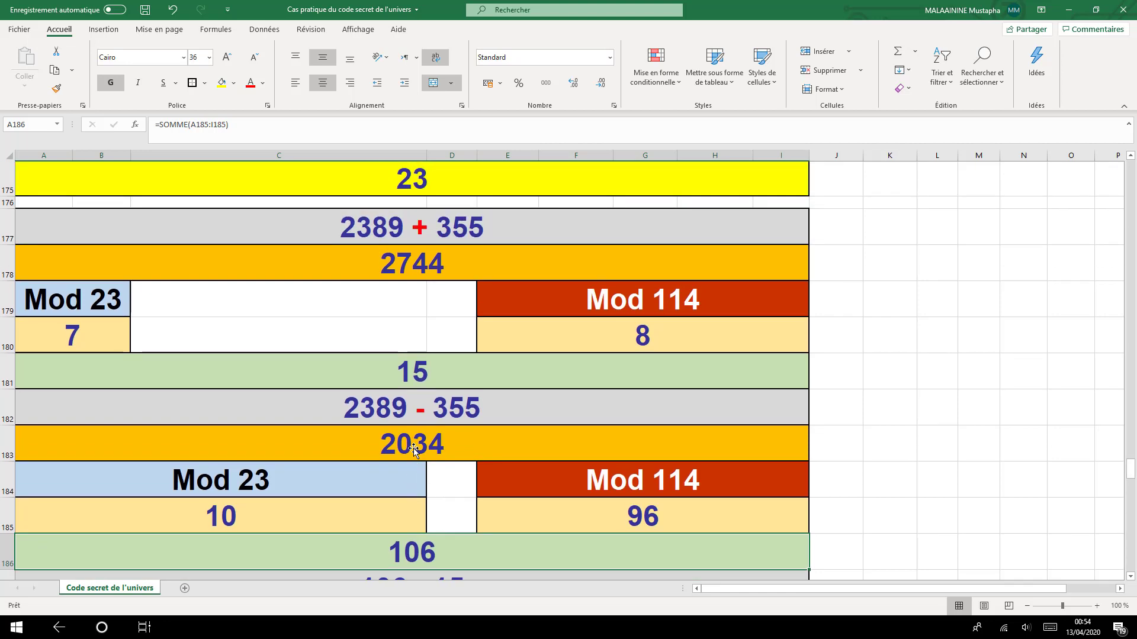
Review the operations in A177 and A182 with their remainder sums, and check the formula in A188 that subtracts A181 from A186
click(394, 228)
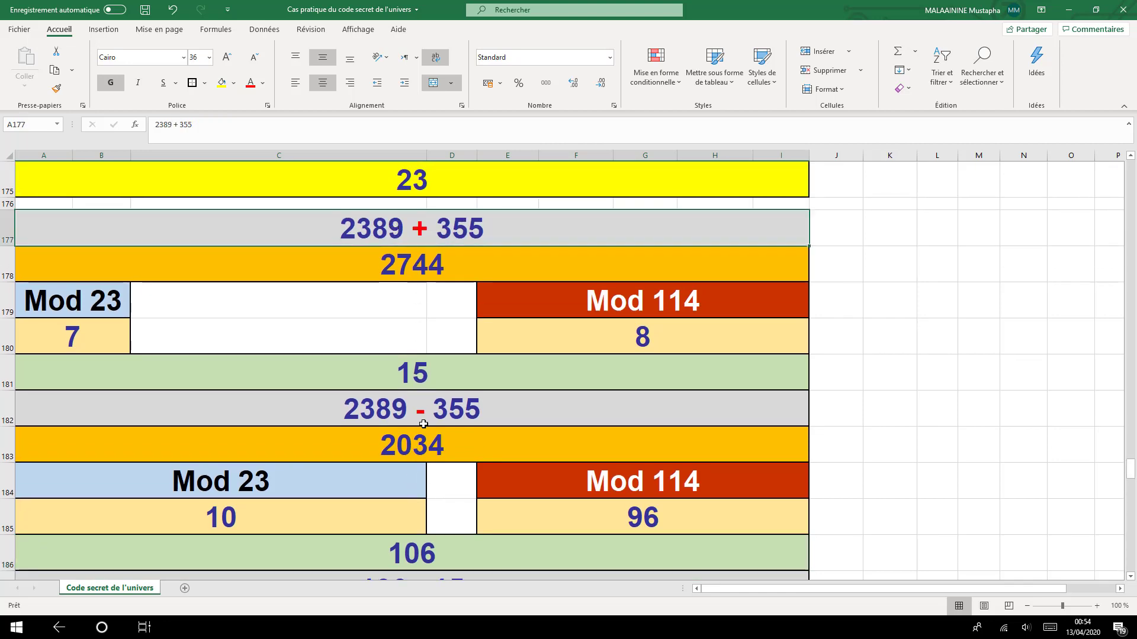
click(423, 424)
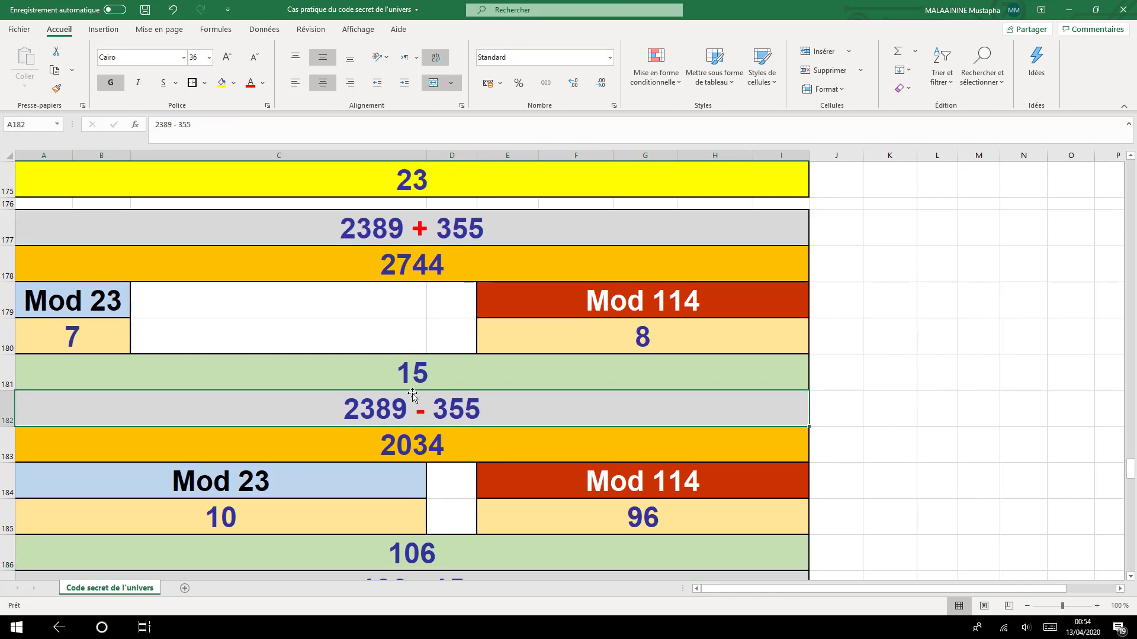
click(400, 539)
click(416, 375)
scroll(416, 374, down, 1)
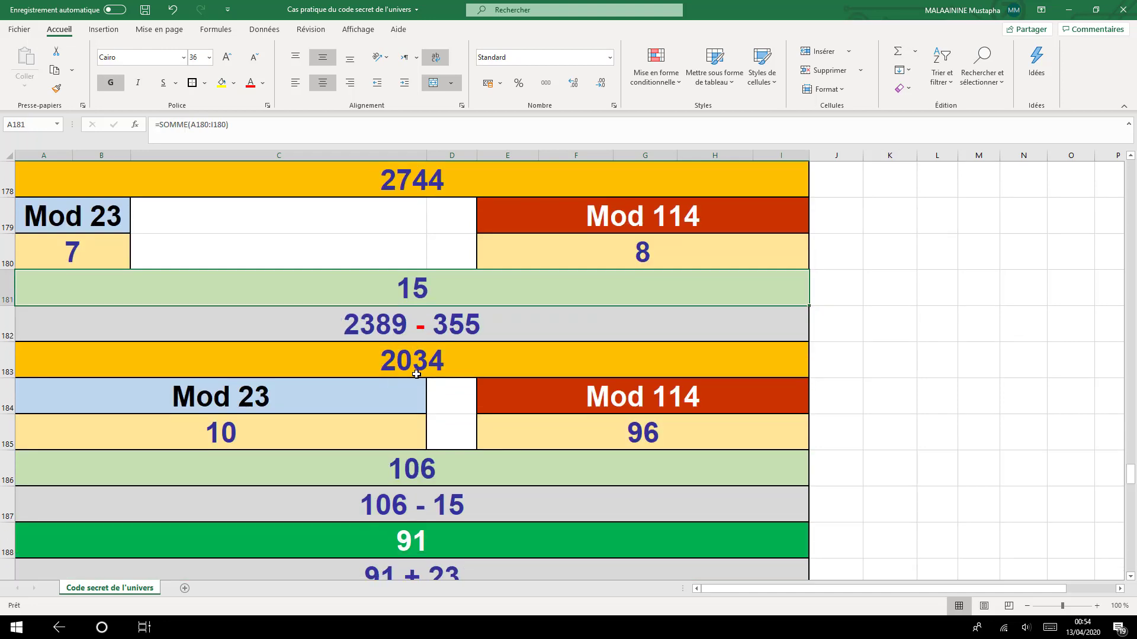
click(420, 547)
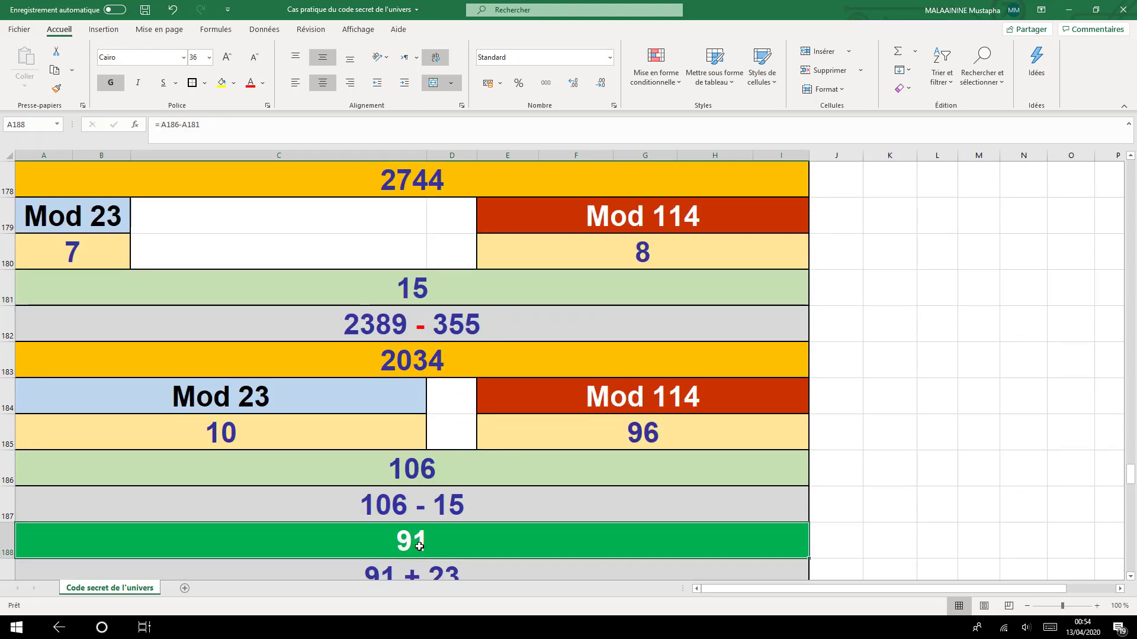
Review the remainder sum in A175 and the difference in A188, and check the formula in A190 that adds them
scroll(420, 546, up, 3)
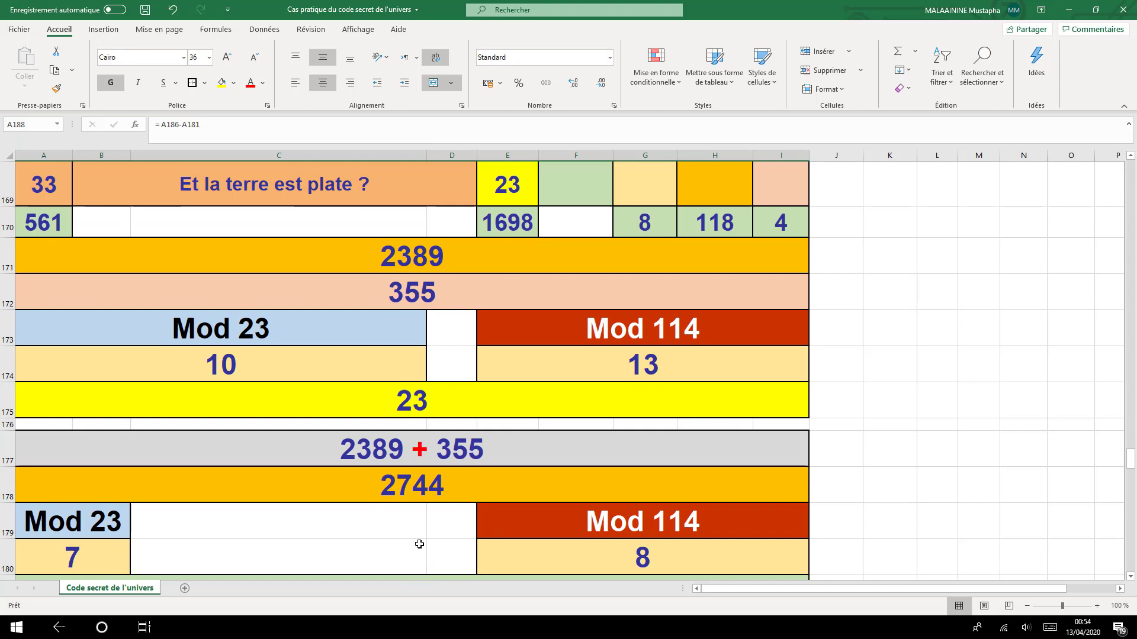
click(415, 408)
scroll(416, 407, down, 4)
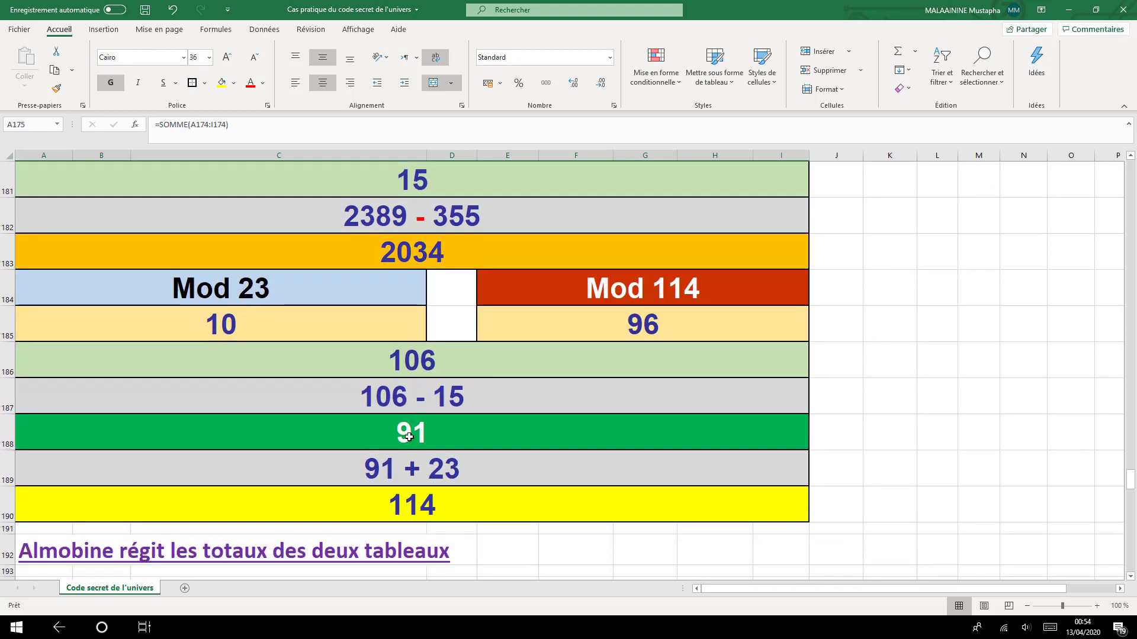
click(407, 437)
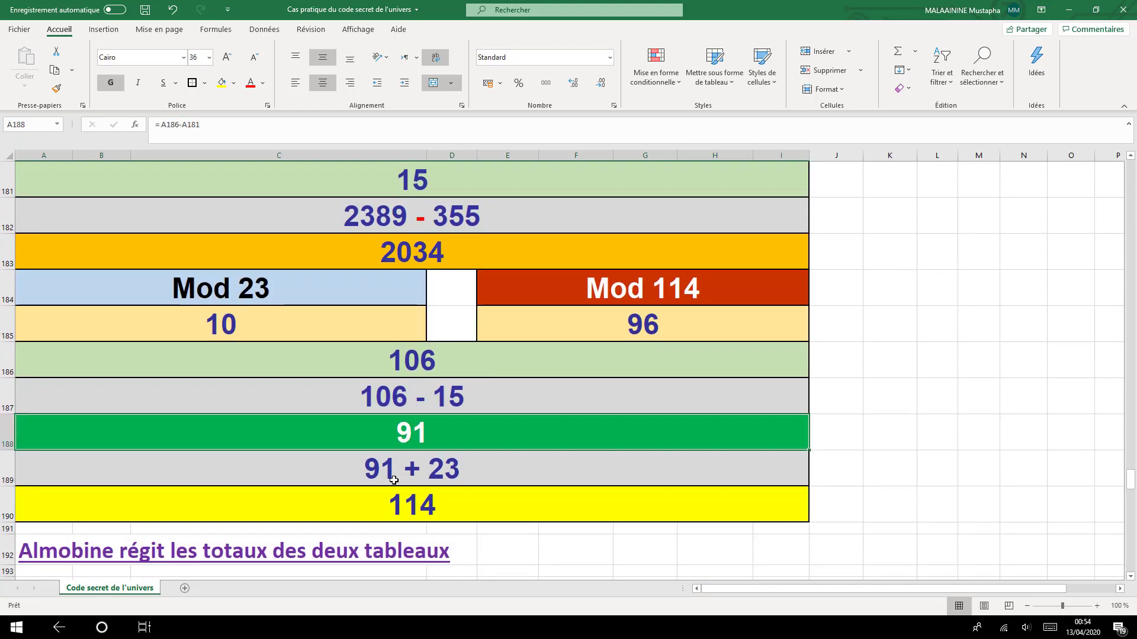
click(379, 500)
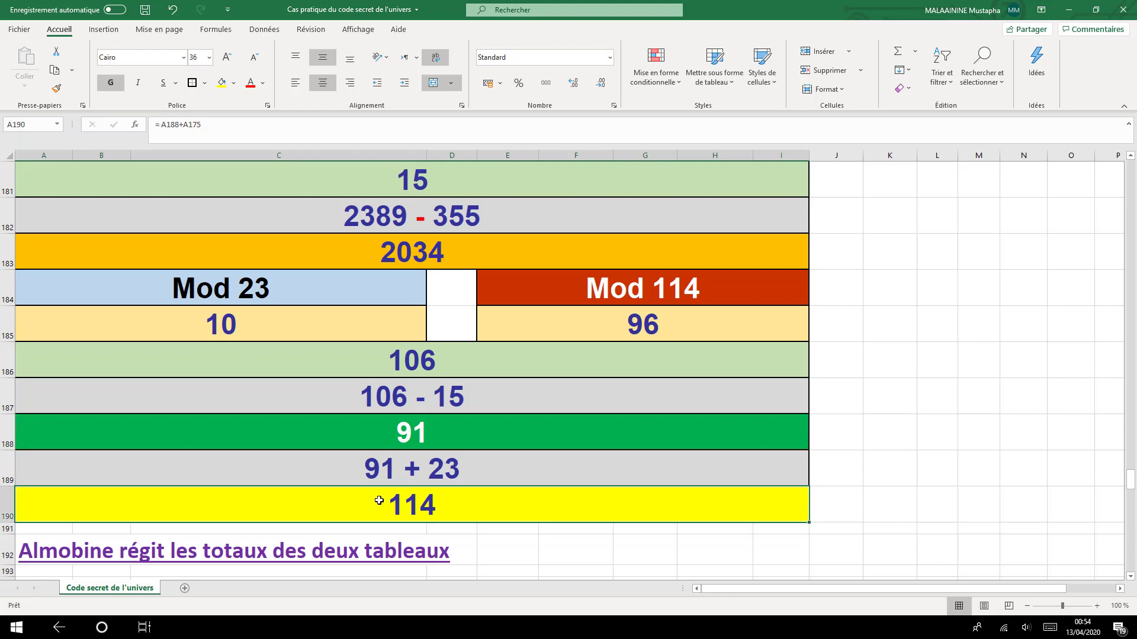
Review rows 169 to 190 and check the video title total formula in A196
scroll(795, 460, up, 5)
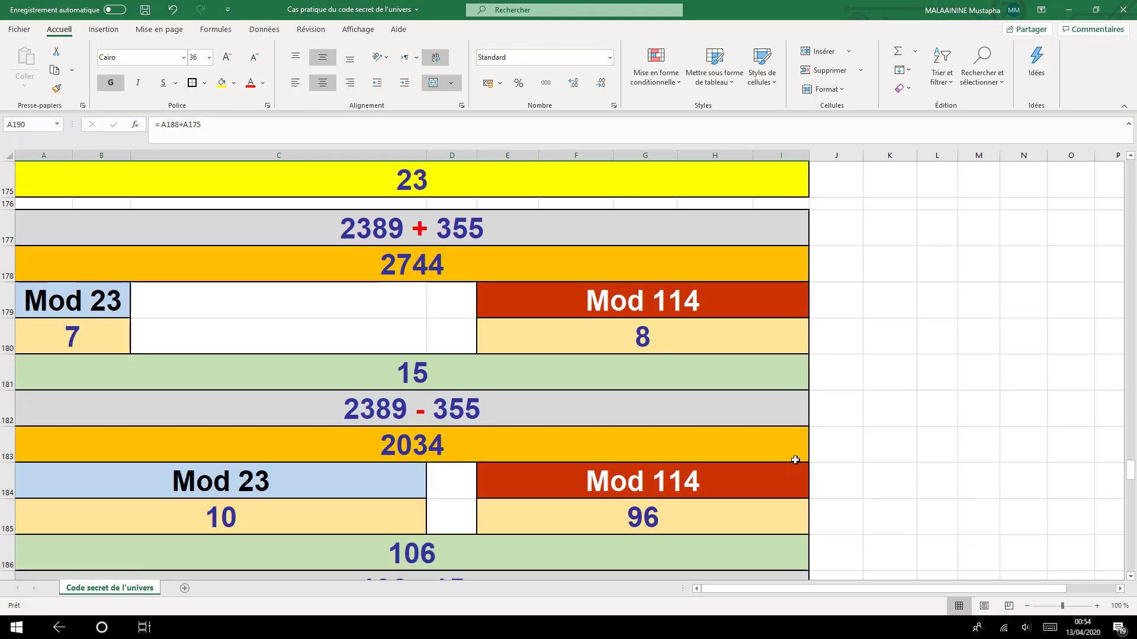
scroll(796, 460, down, 1)
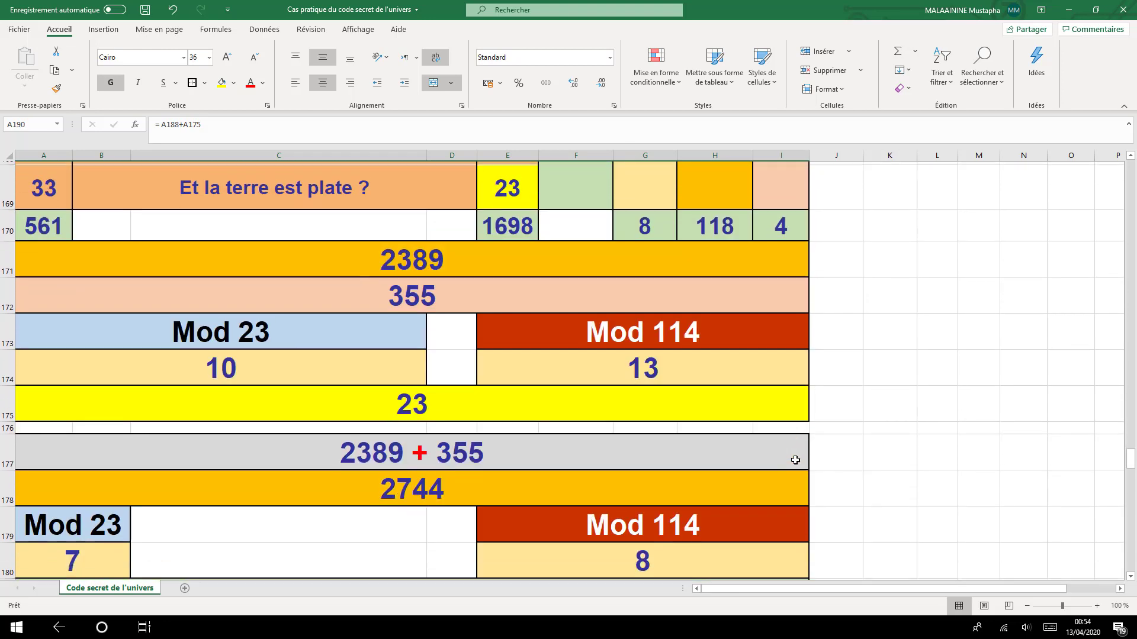
scroll(795, 460, down, 5)
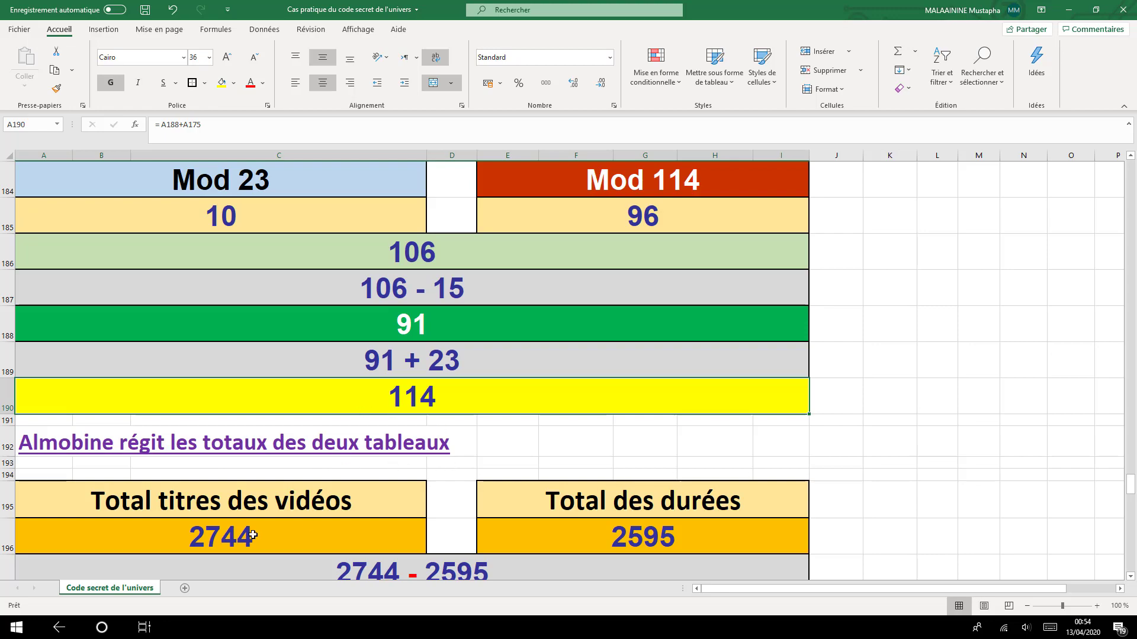
click(220, 542)
Examine the video durations table and its overall total in row 116 as the source of the durations total
scroll(426, 481, up, 4)
scroll(427, 482, up, 18)
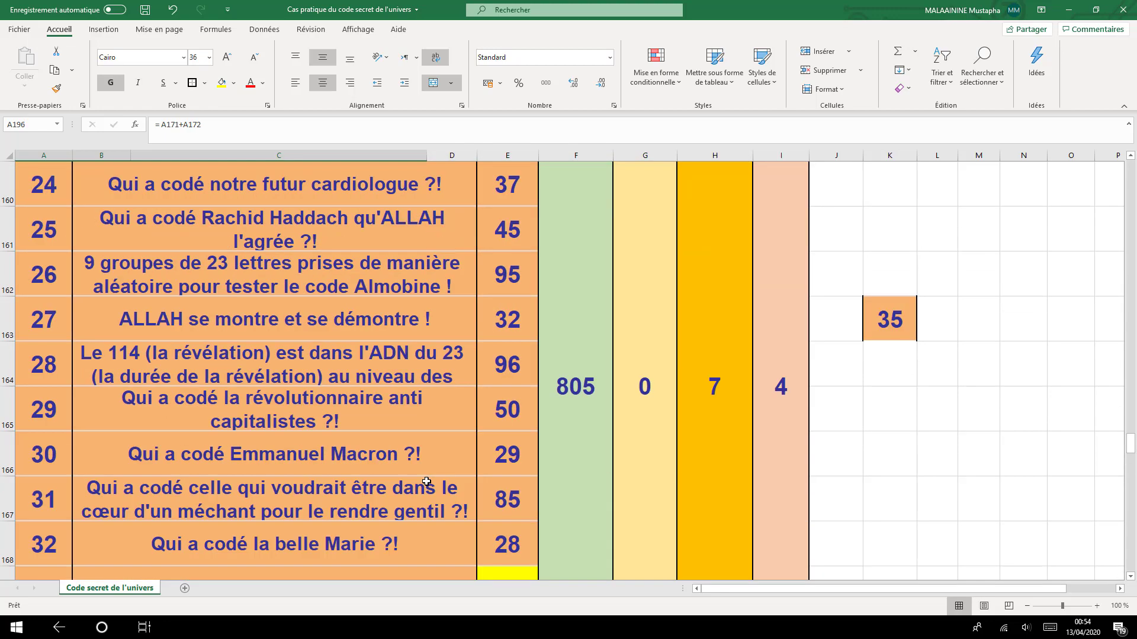
scroll(426, 481, up, 18)
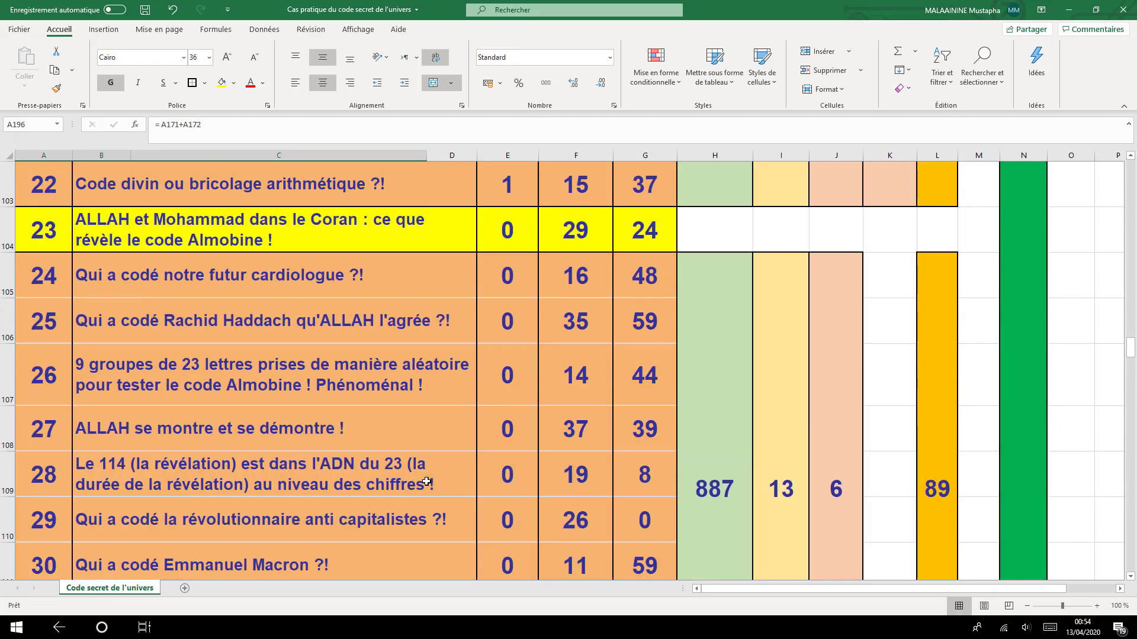
scroll(426, 481, down, 16)
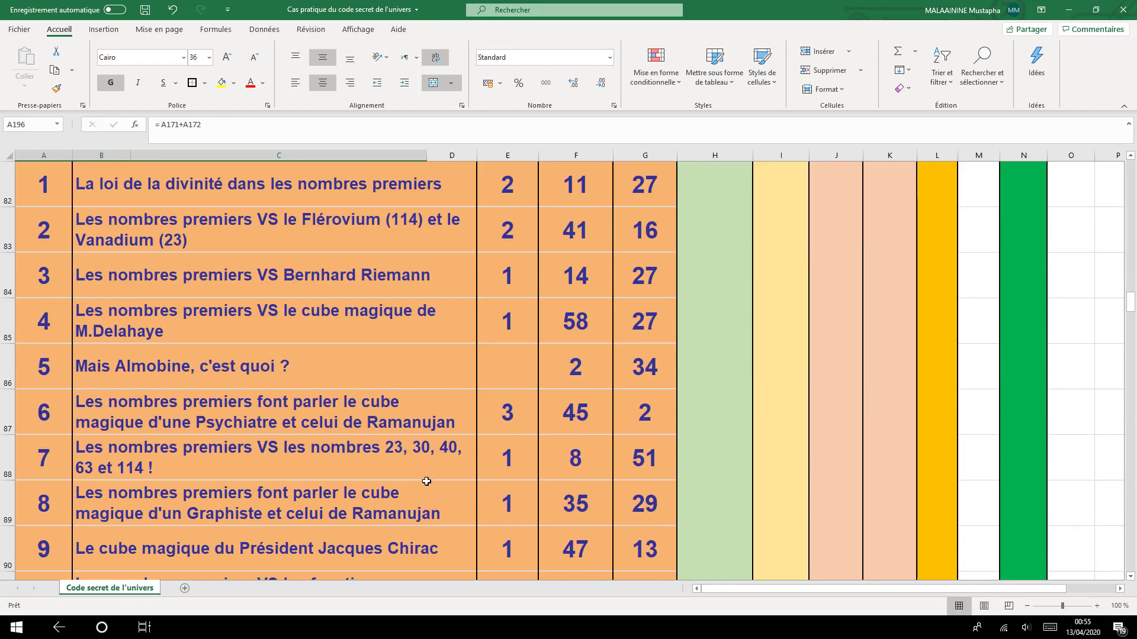
scroll(427, 481, down, 1)
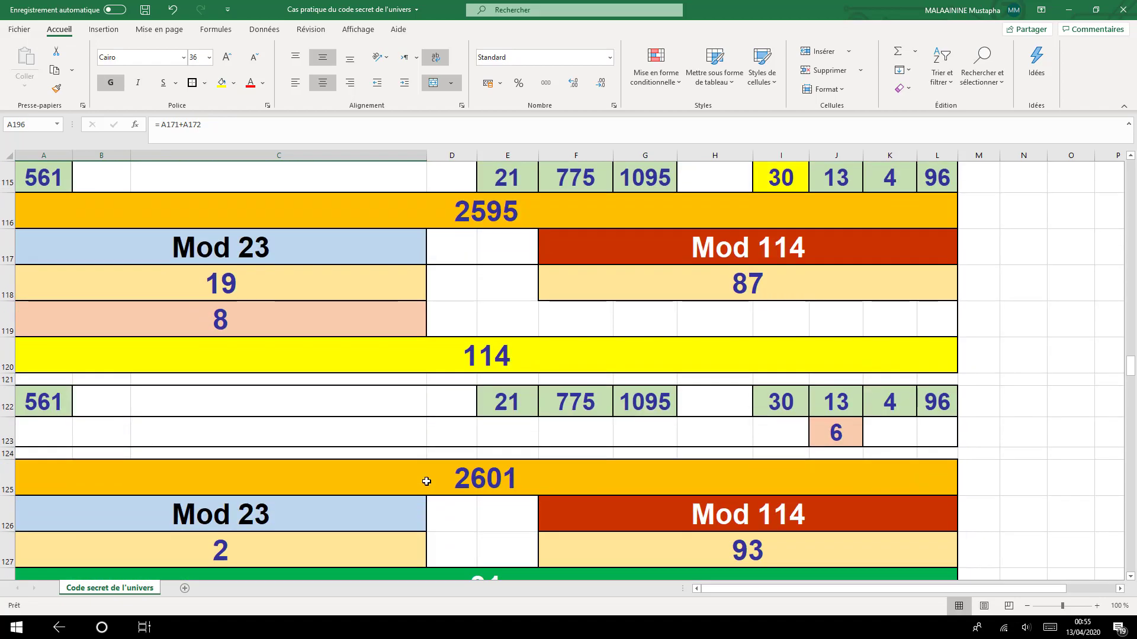
scroll(426, 481, up, 2)
scroll(426, 482, down, 2)
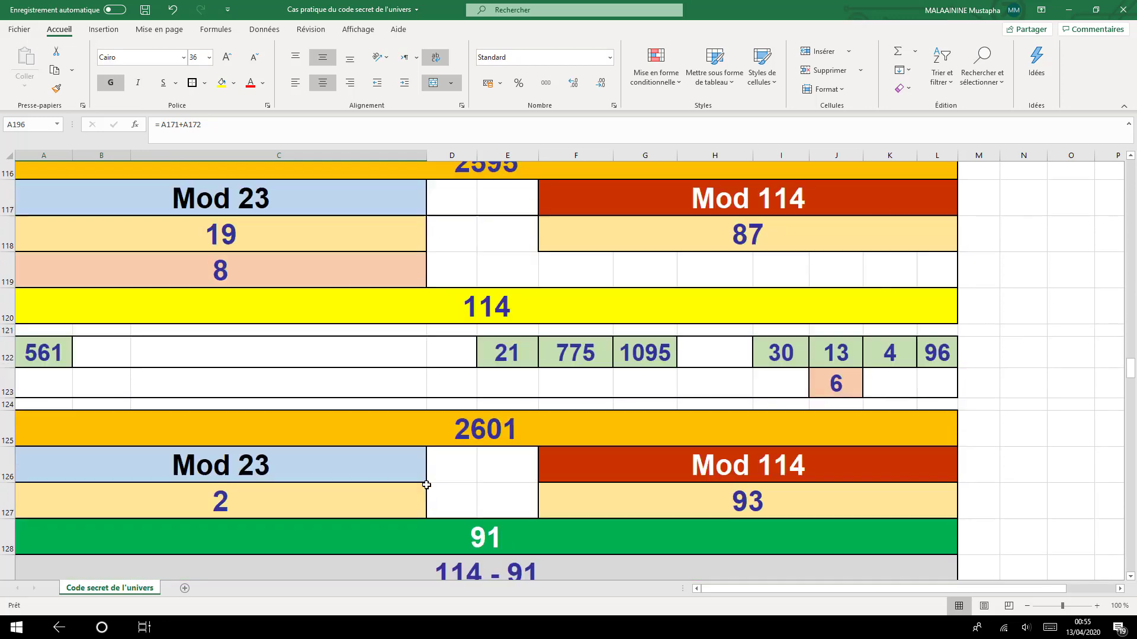
scroll(426, 483, up, 4)
scroll(426, 485, up, 1)
scroll(426, 485, down, 3)
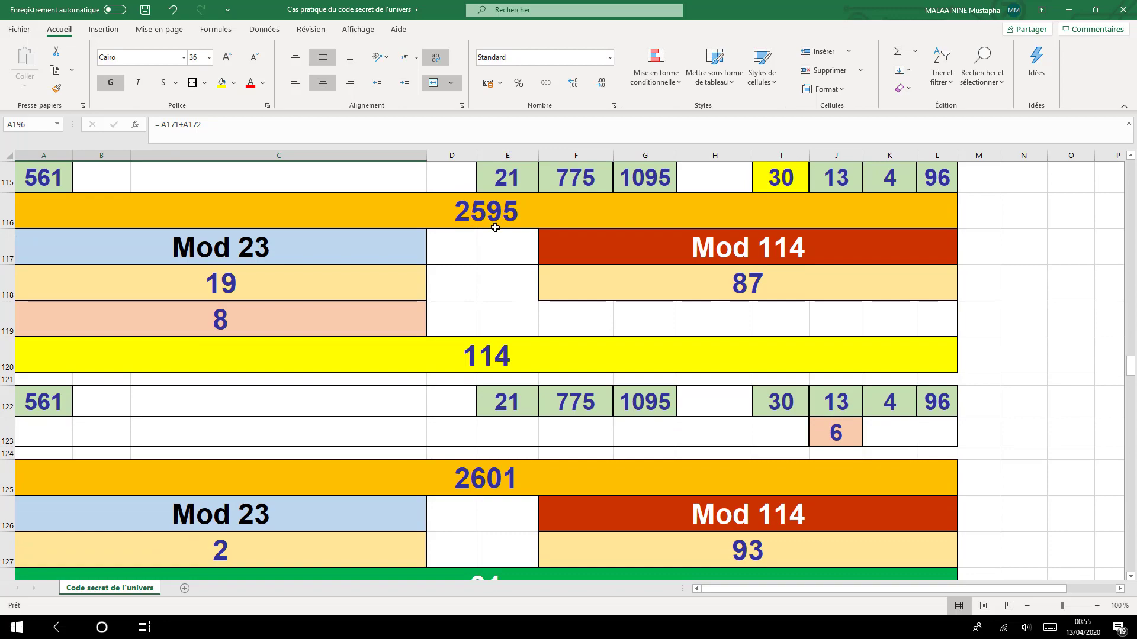
Check the formula in A178 and select A171:A172 to verify the sum of the two totals
scroll(495, 231, down, 8)
scroll(495, 234, down, 11)
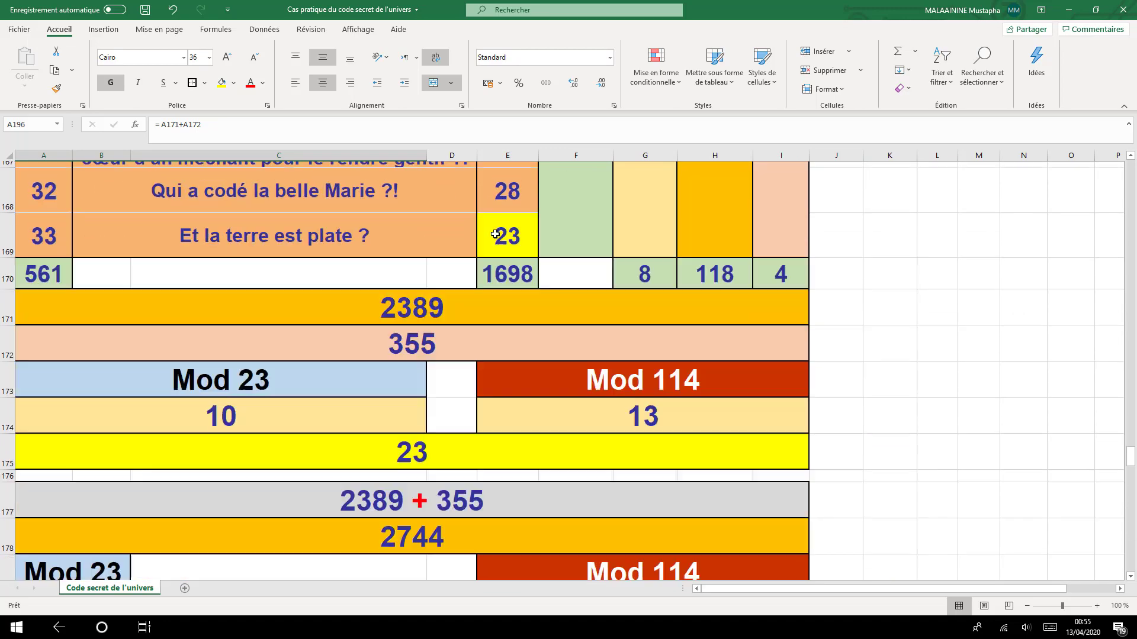
scroll(495, 234, up, 1)
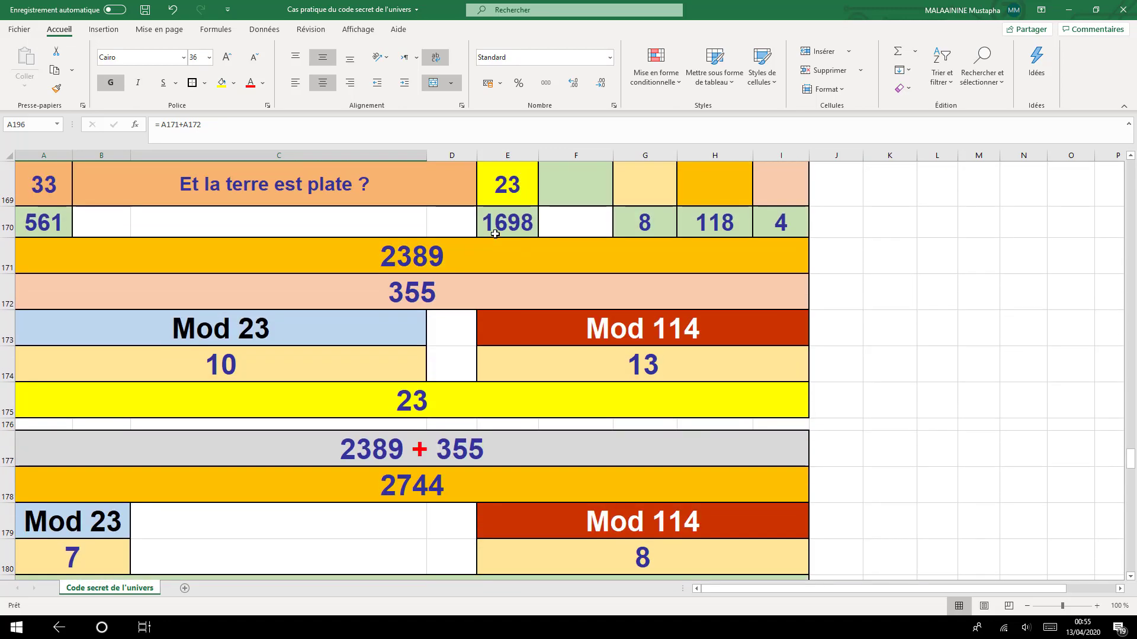
click(435, 491)
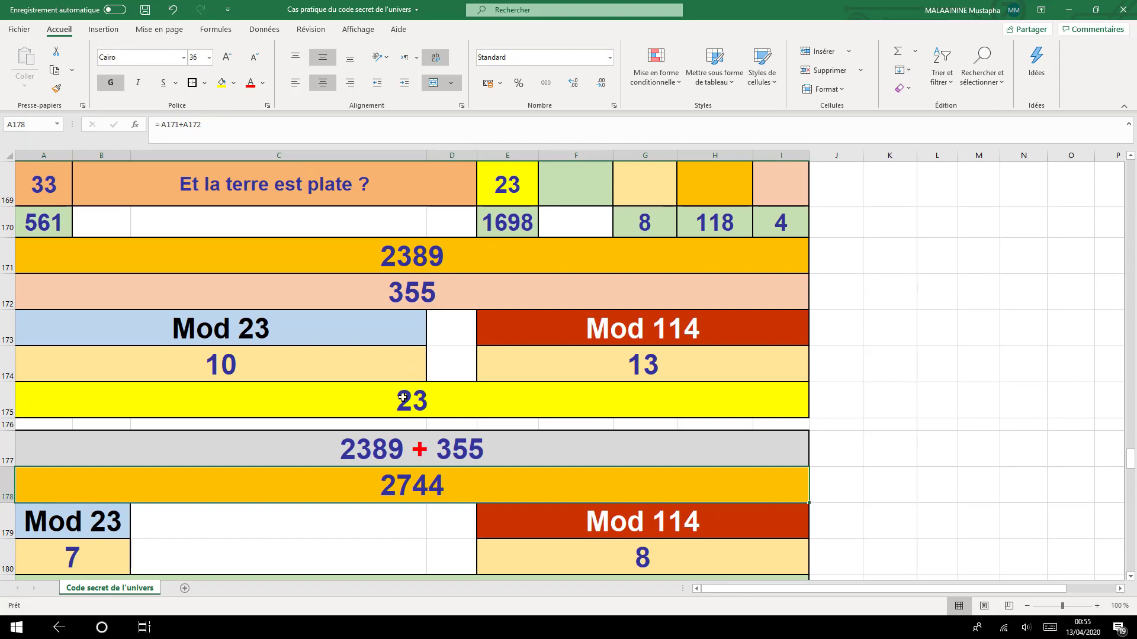
drag(418, 254, 414, 293)
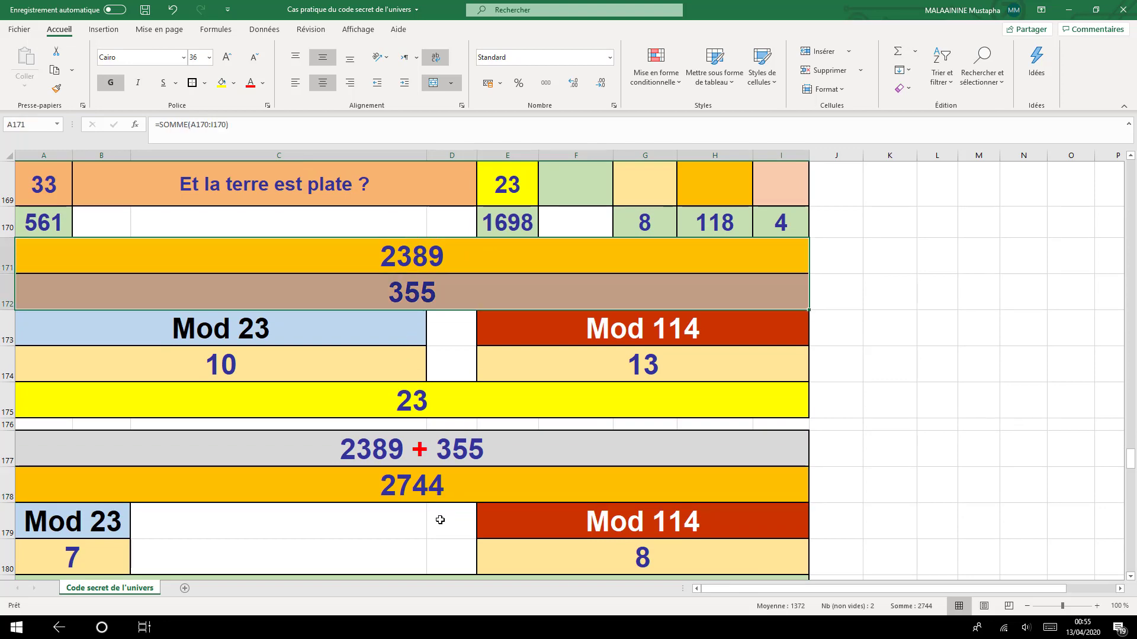
Check the title total in A196, the operation in A197 and the formula in A198 that subtracts E196 from A196
scroll(440, 520, down, 12)
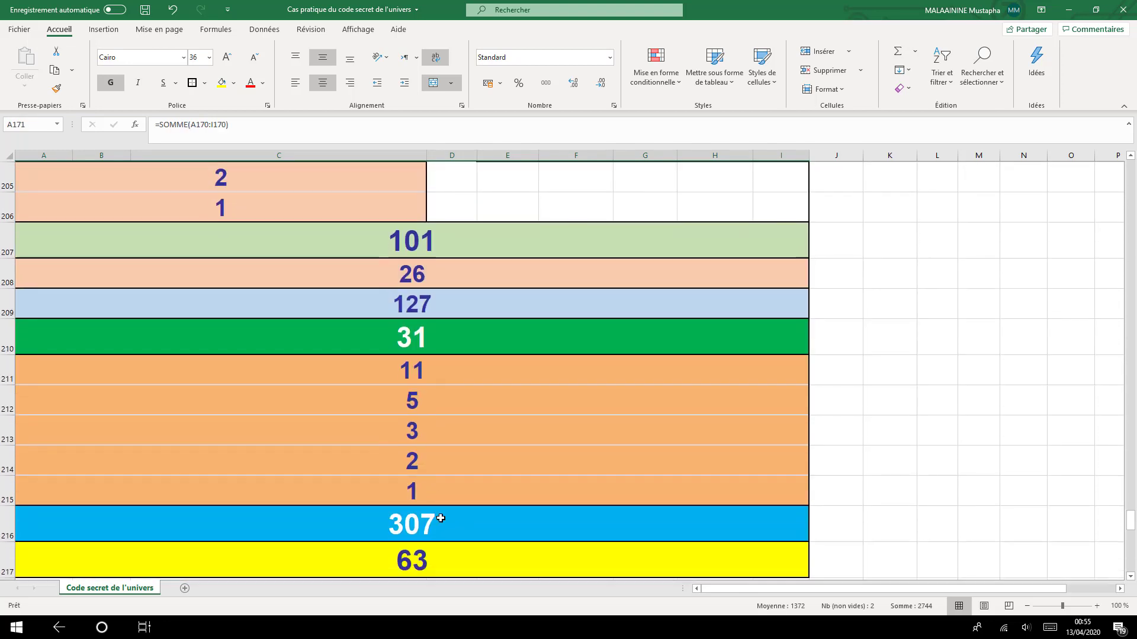
scroll(440, 520, up, 6)
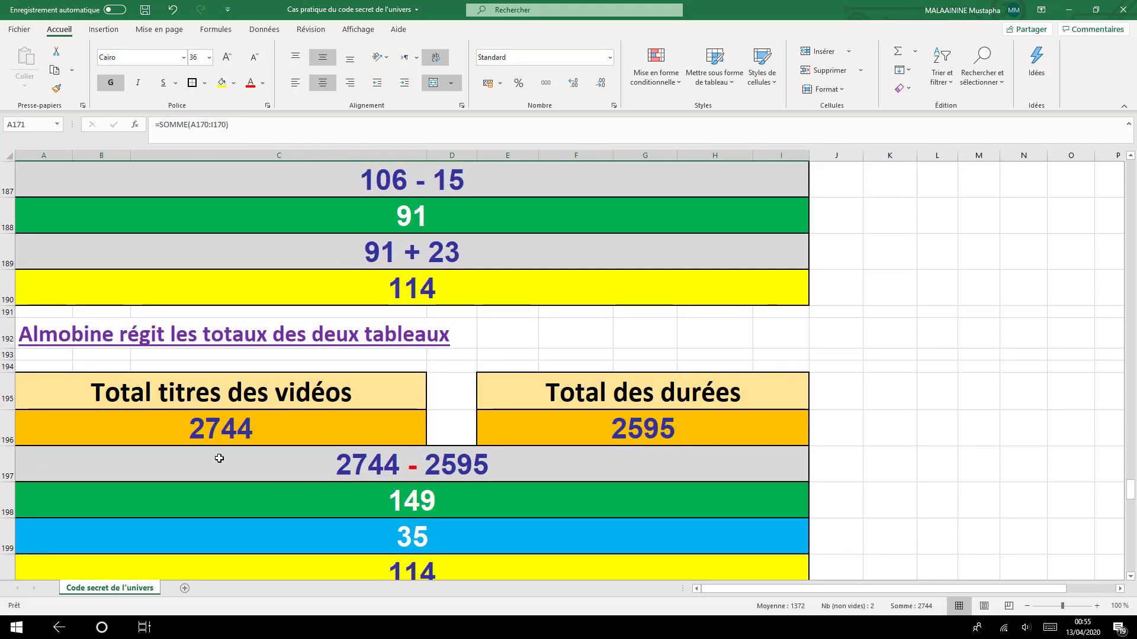
click(235, 429)
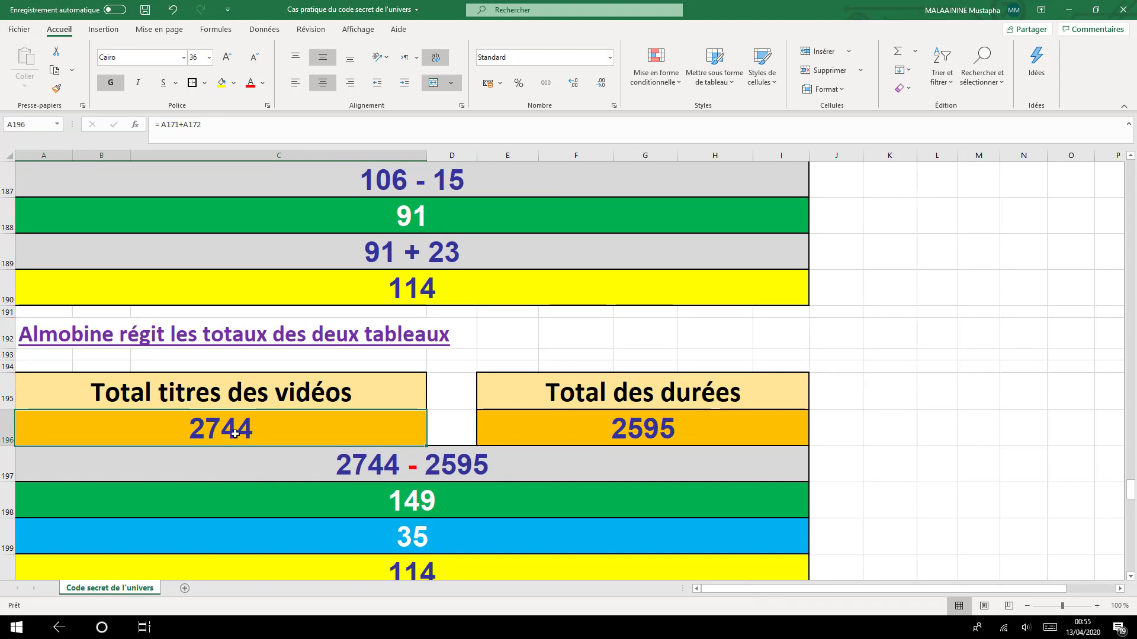
click(355, 471)
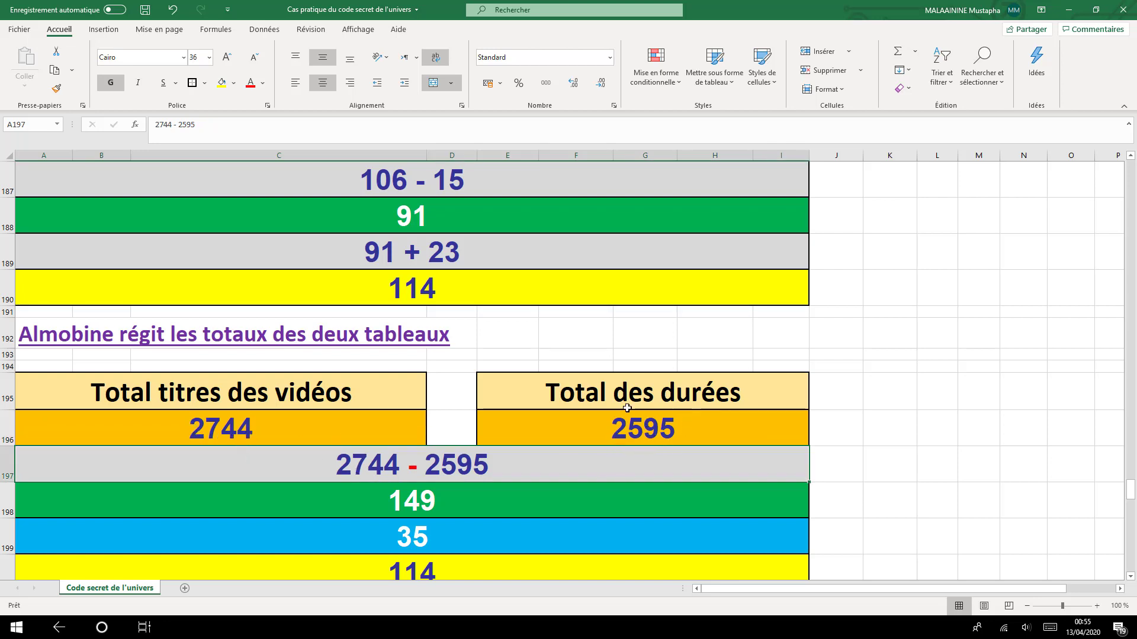
click(394, 507)
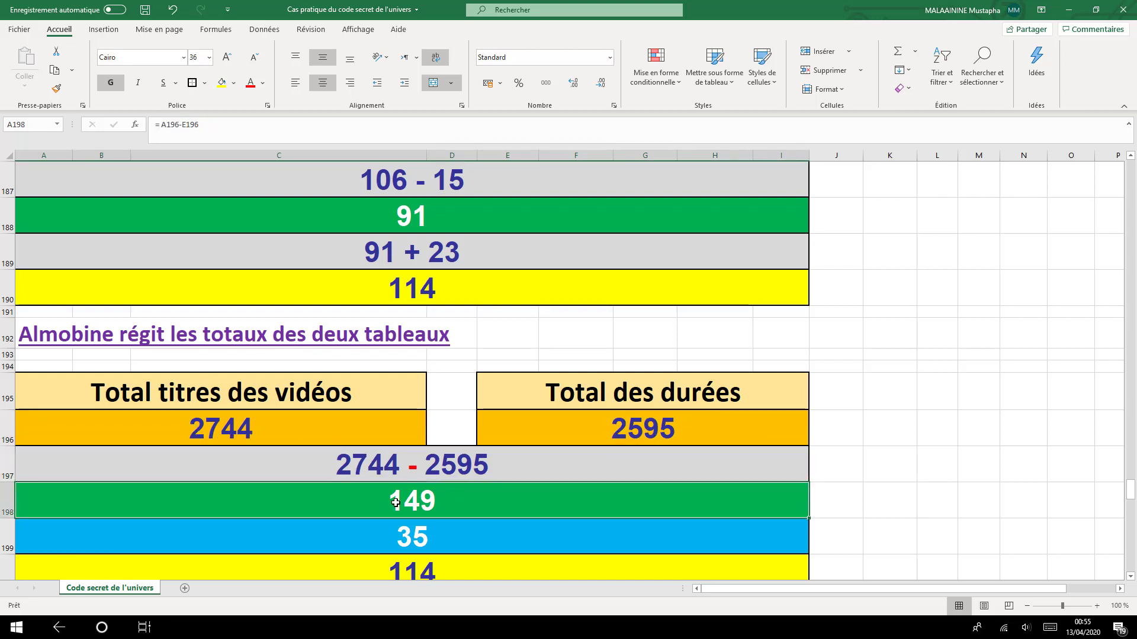
Review K163 and the mod 23 formula in G160 beside the title table
scroll(727, 460, up, 10)
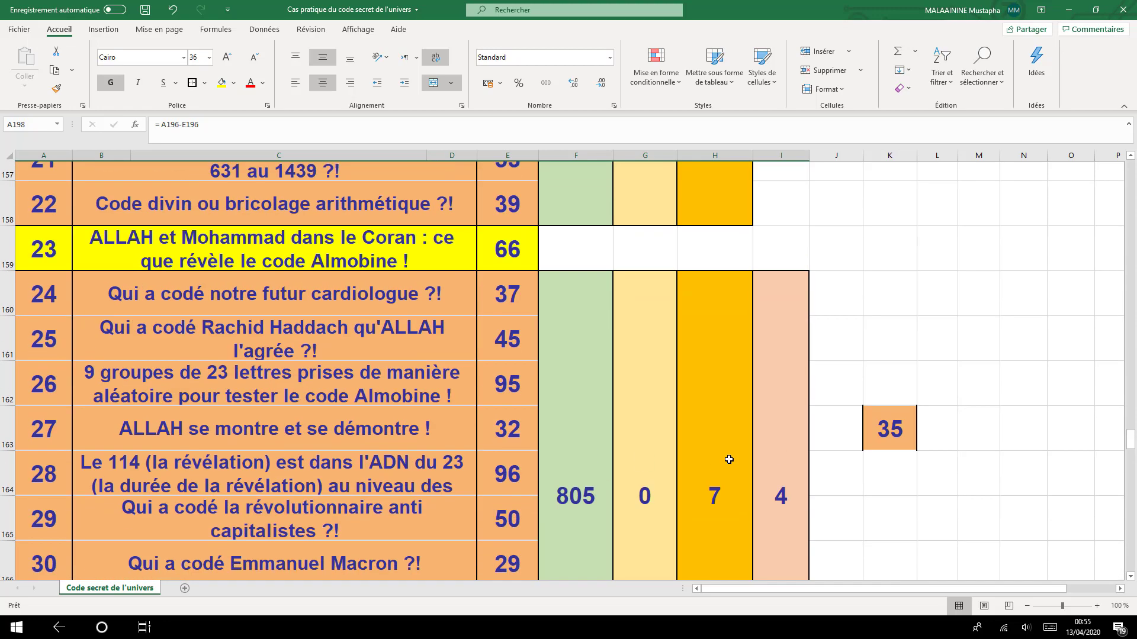
click(882, 459)
click(639, 525)
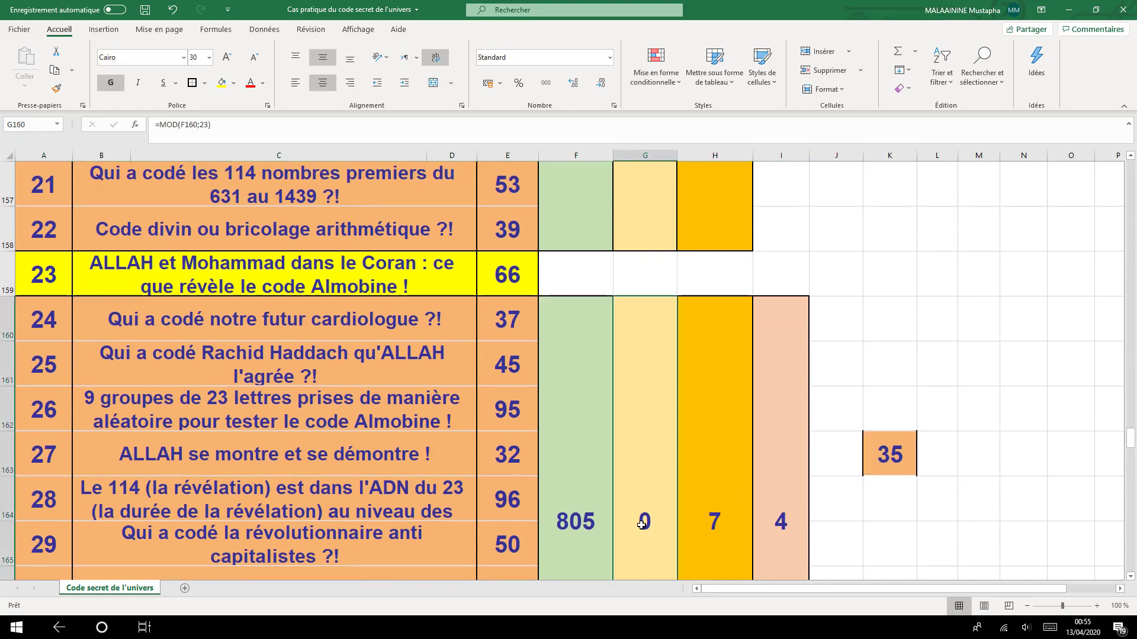
Check the constant in A199 and the formula in A200 that subtracts it from A198
scroll(639, 525, down, 7)
scroll(639, 525, down, 5)
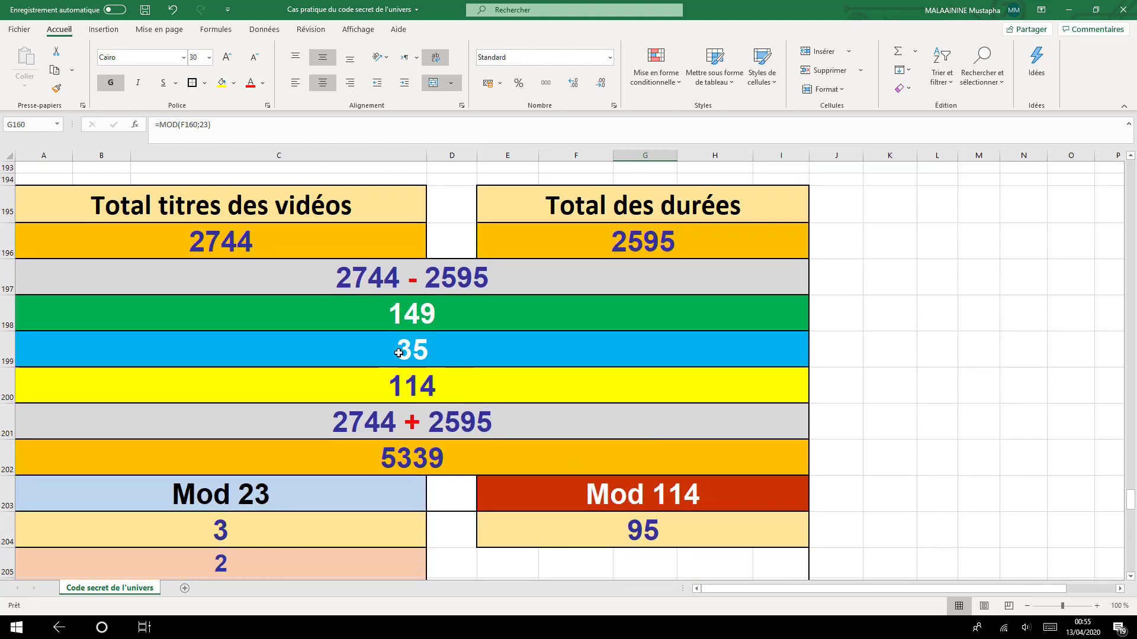
click(398, 354)
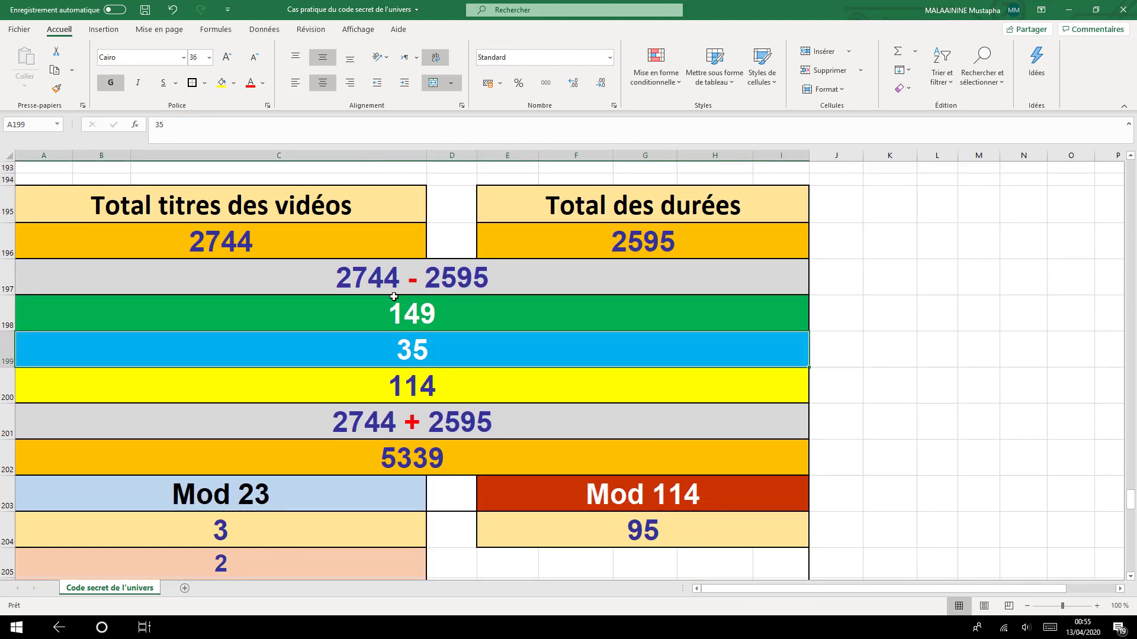
click(427, 385)
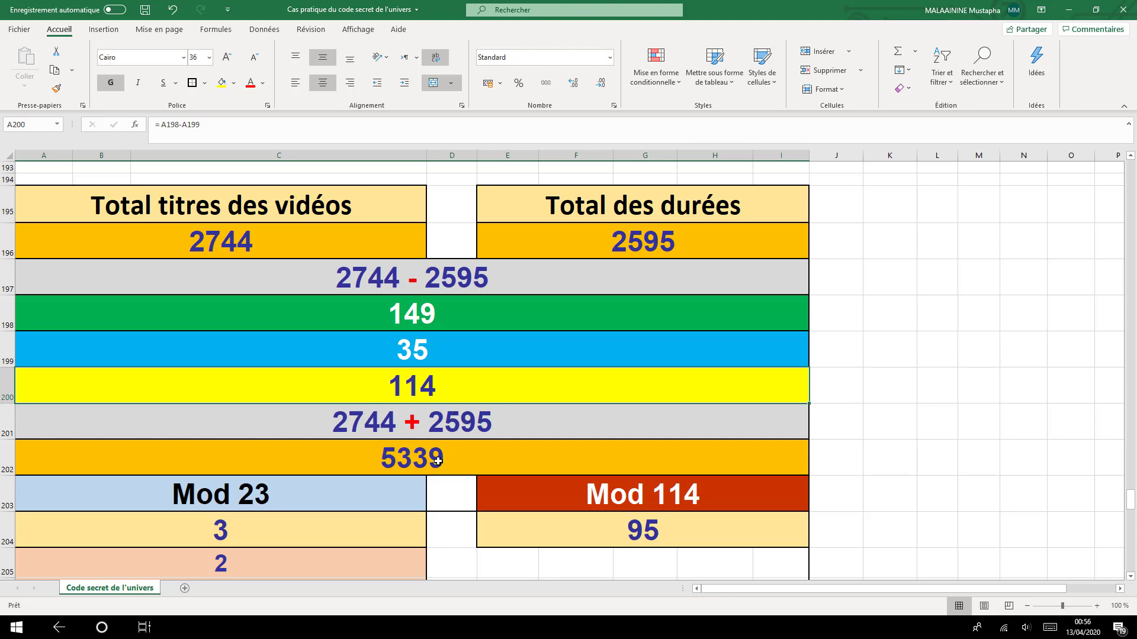
scroll(438, 461, down, 1)
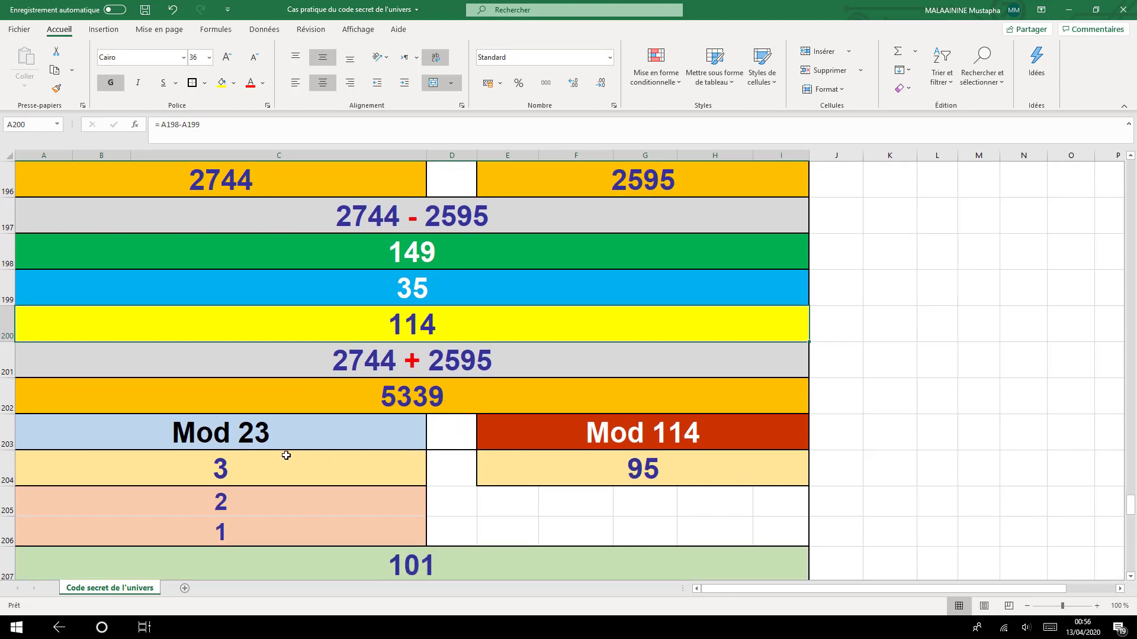
Check the Mod 23 and Mod 114 headings in row 203 and the values in A204:A206
click(276, 438)
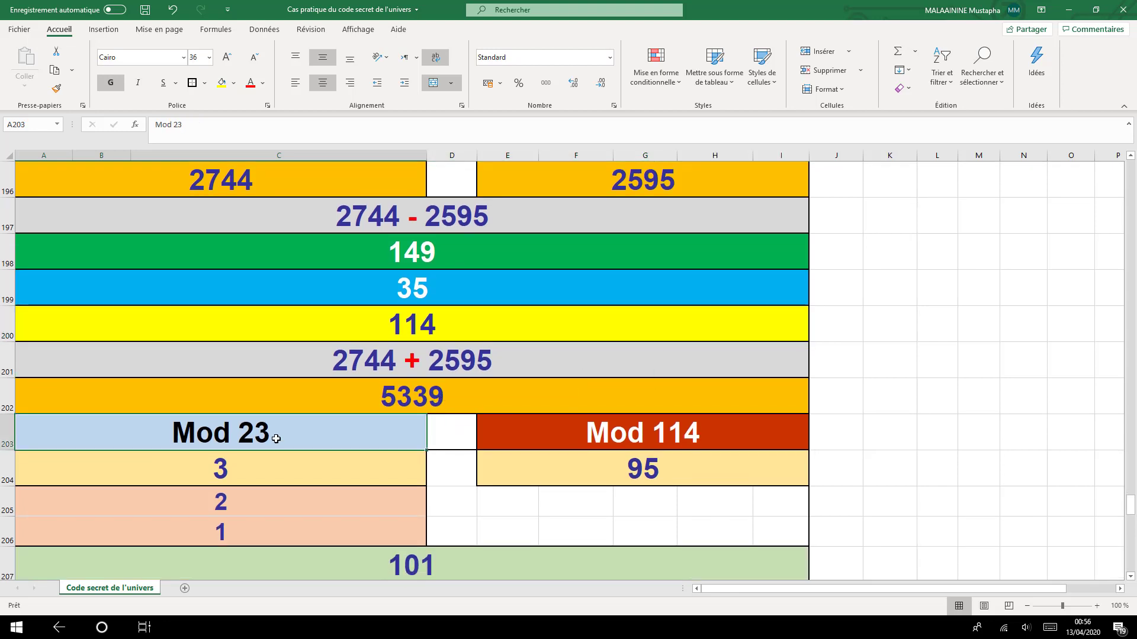
click(553, 441)
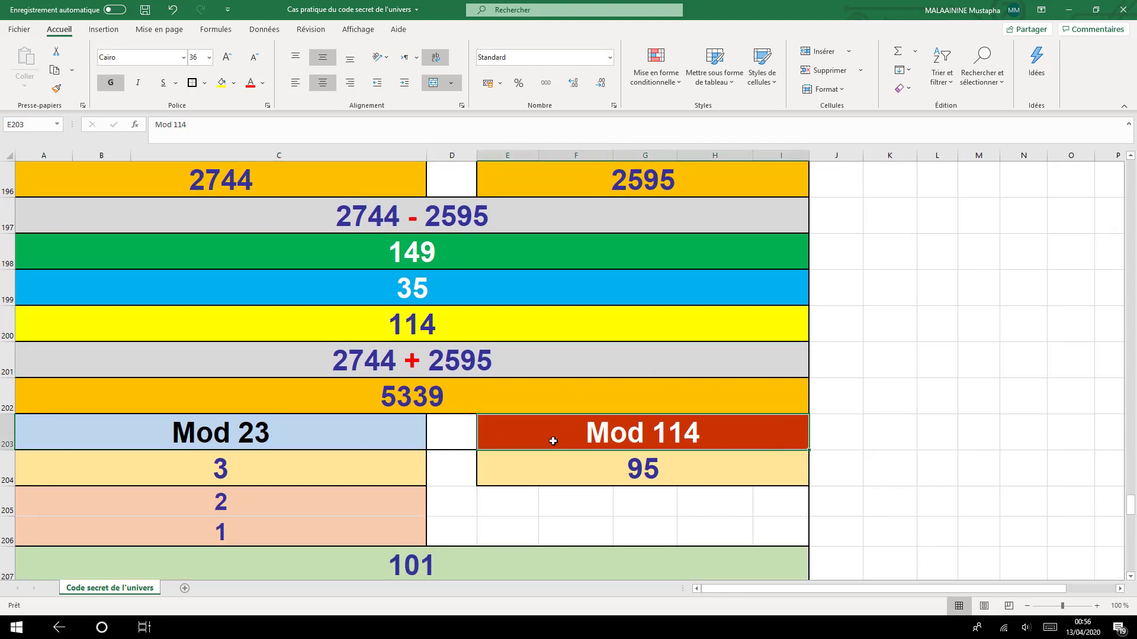
scroll(553, 441, down, 1)
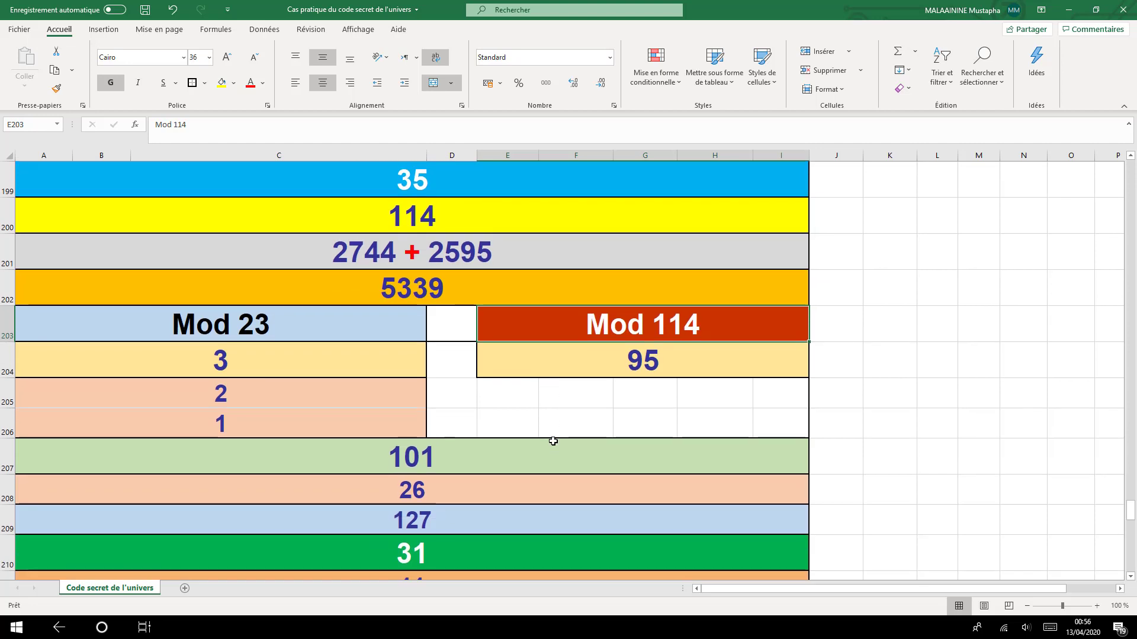
click(225, 362)
click(213, 386)
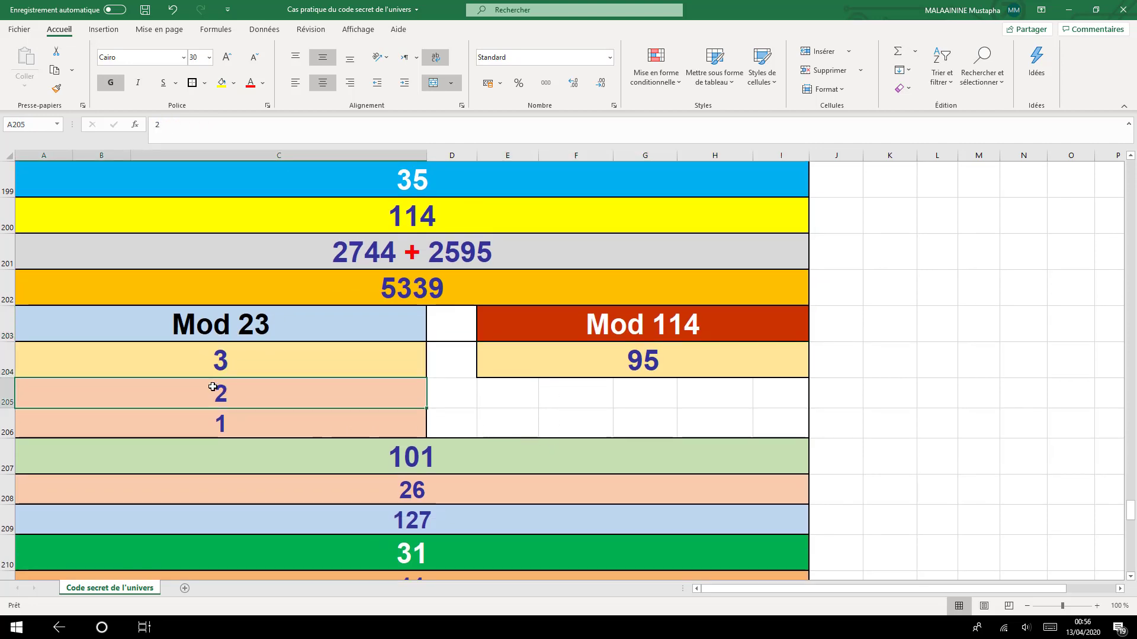
click(211, 421)
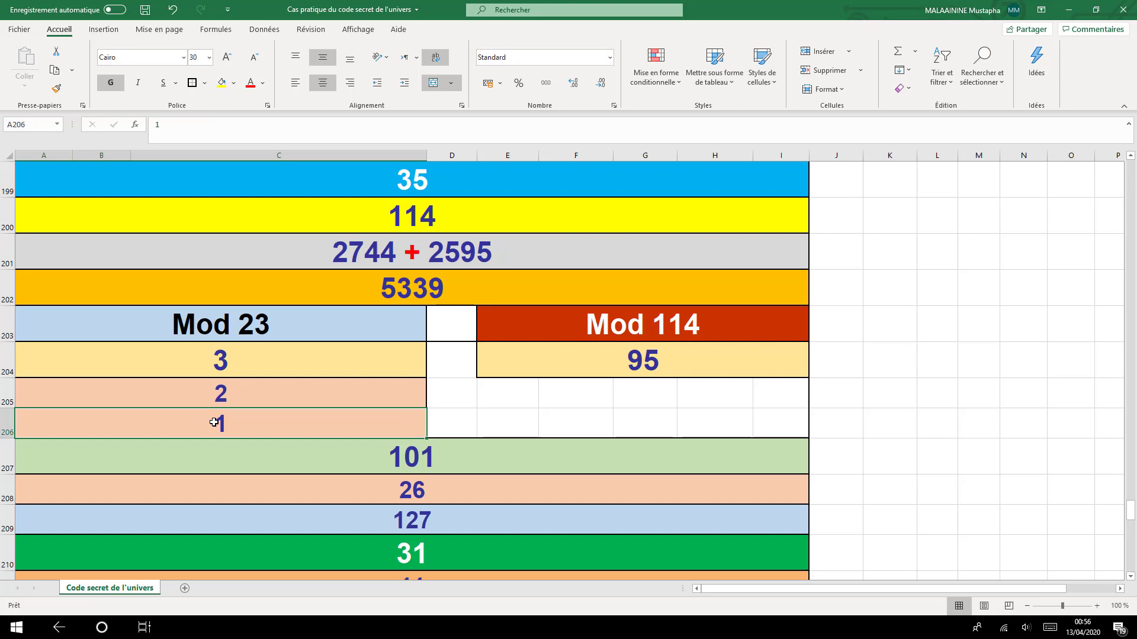
Check the sum formula in A207, the constant in A208 and the formula in A209 that adds them
click(339, 458)
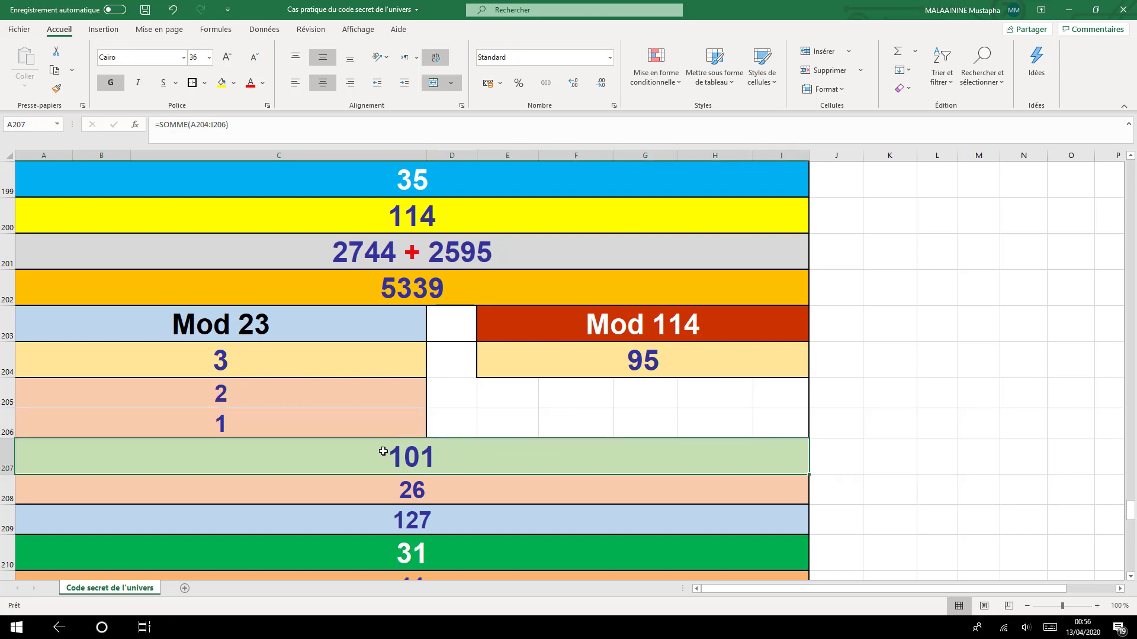
click(408, 487)
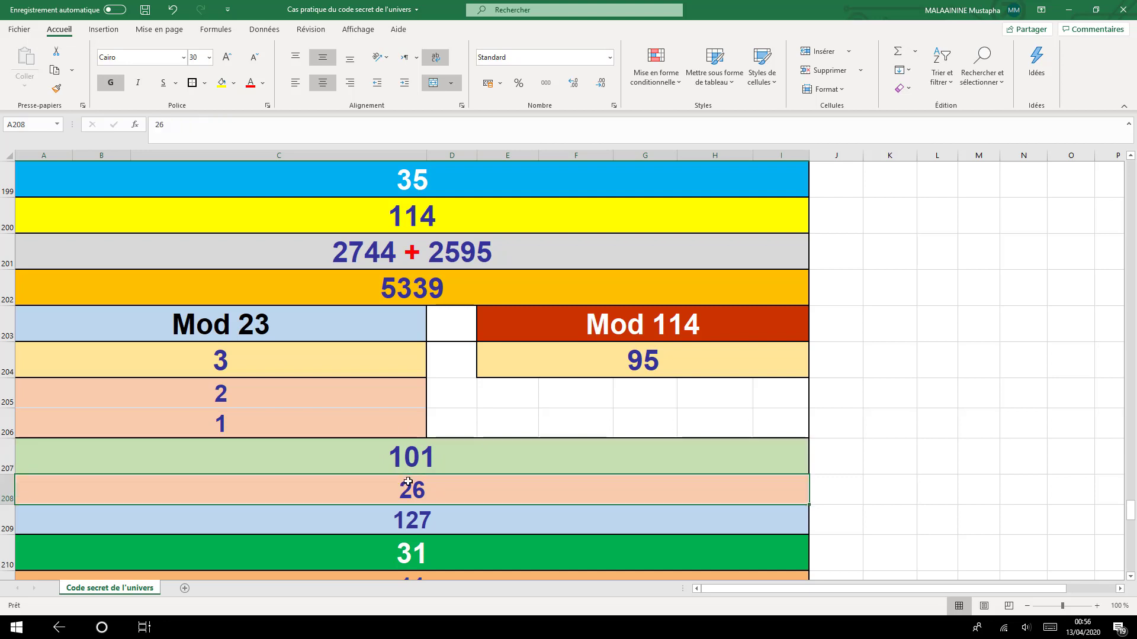
click(414, 462)
click(415, 489)
click(405, 519)
scroll(404, 519, down, 1)
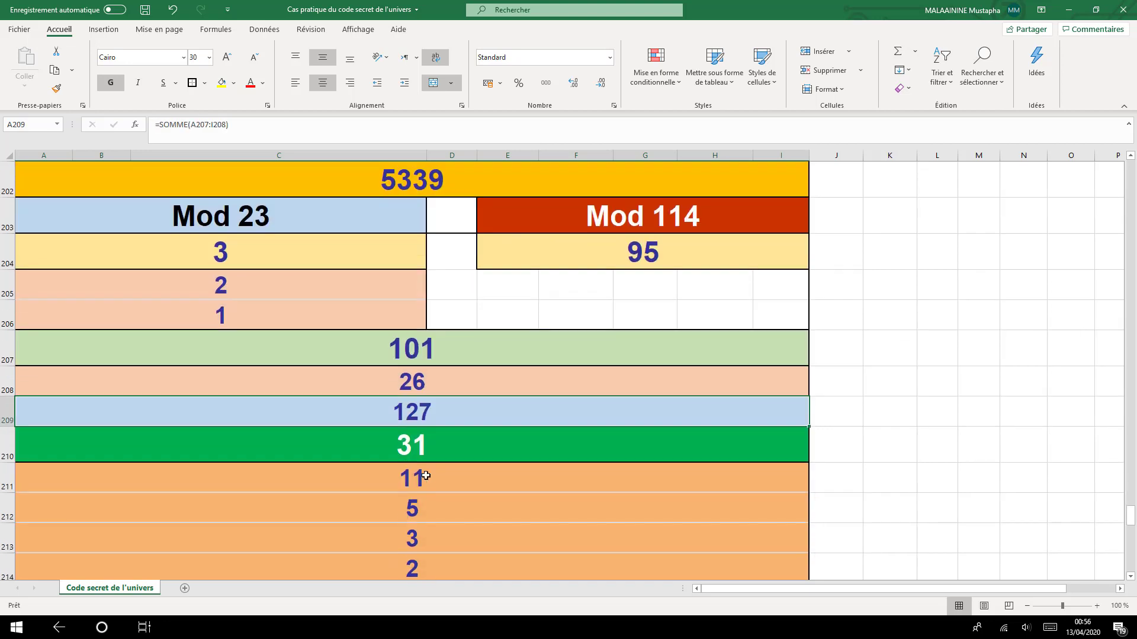
Check the constant in A210 and the five constants listed beneath it in A211:A215
click(414, 444)
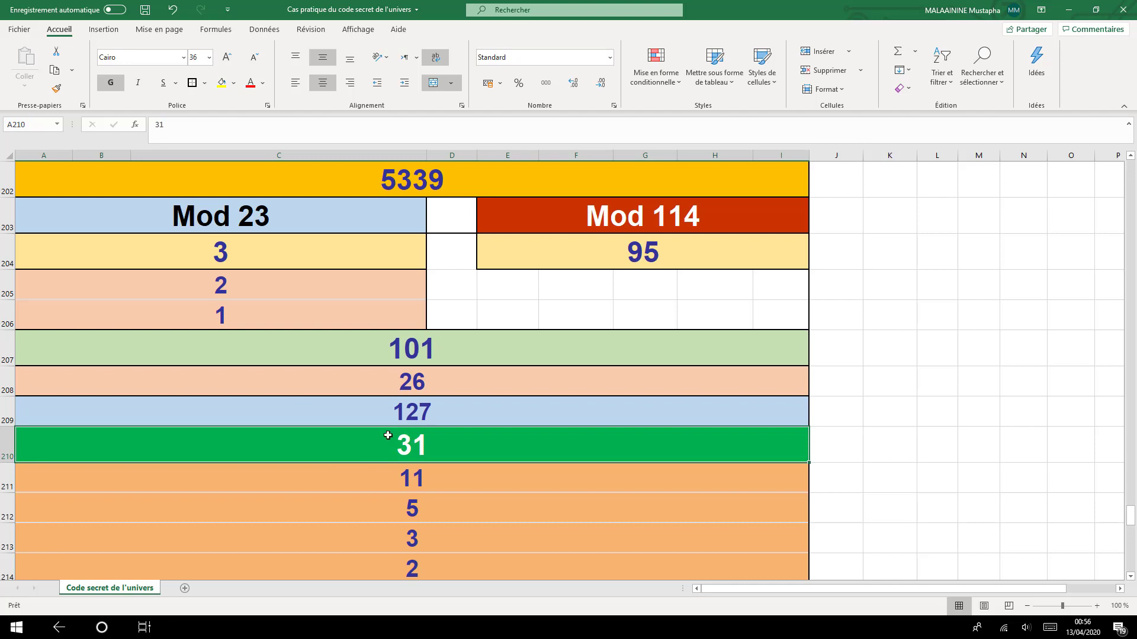
drag(388, 441, 434, 459)
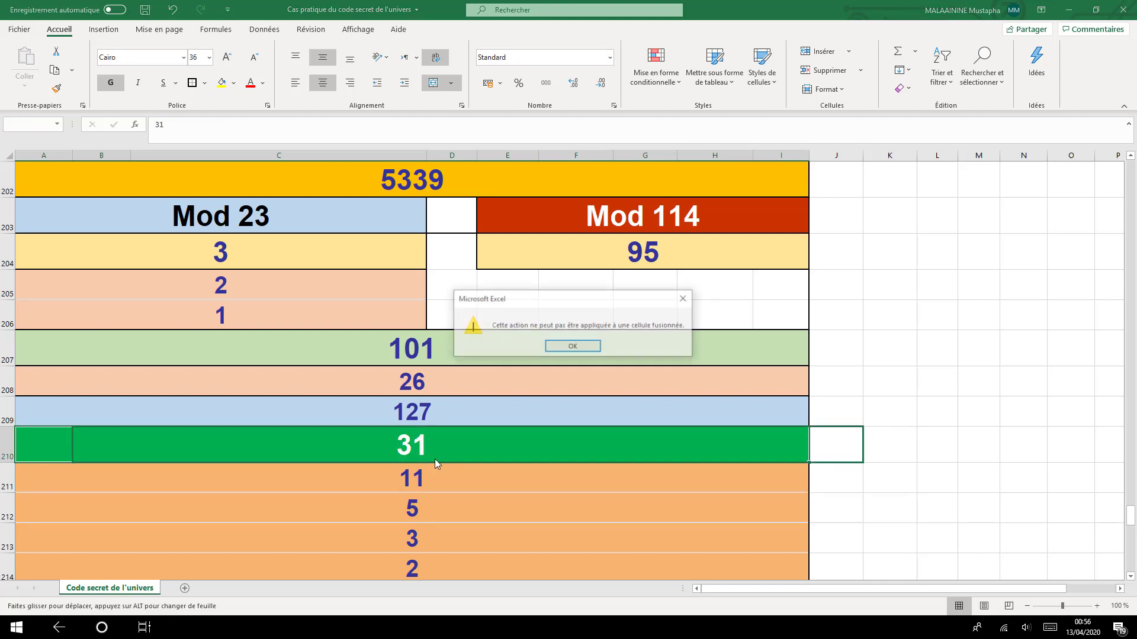
click(685, 300)
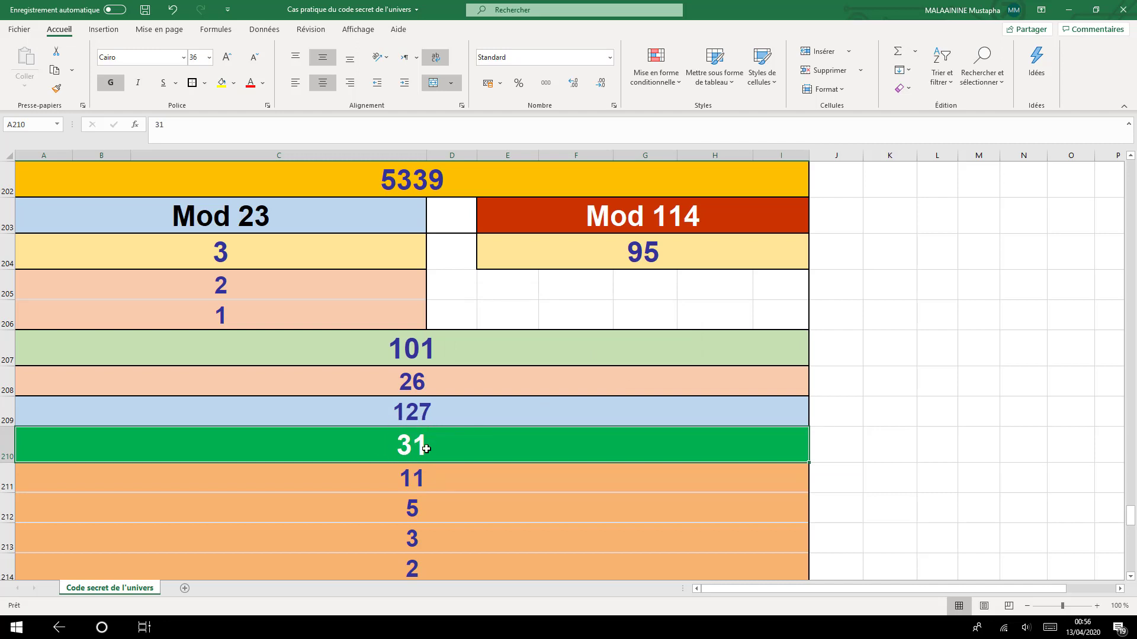
click(402, 478)
scroll(405, 450, down, 1)
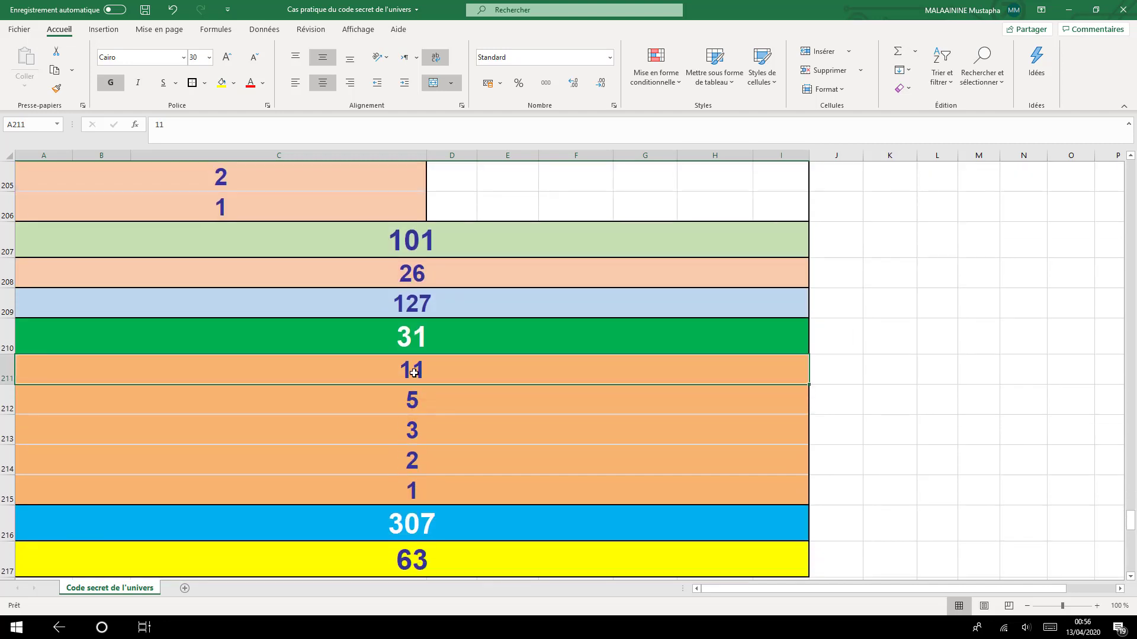
click(407, 409)
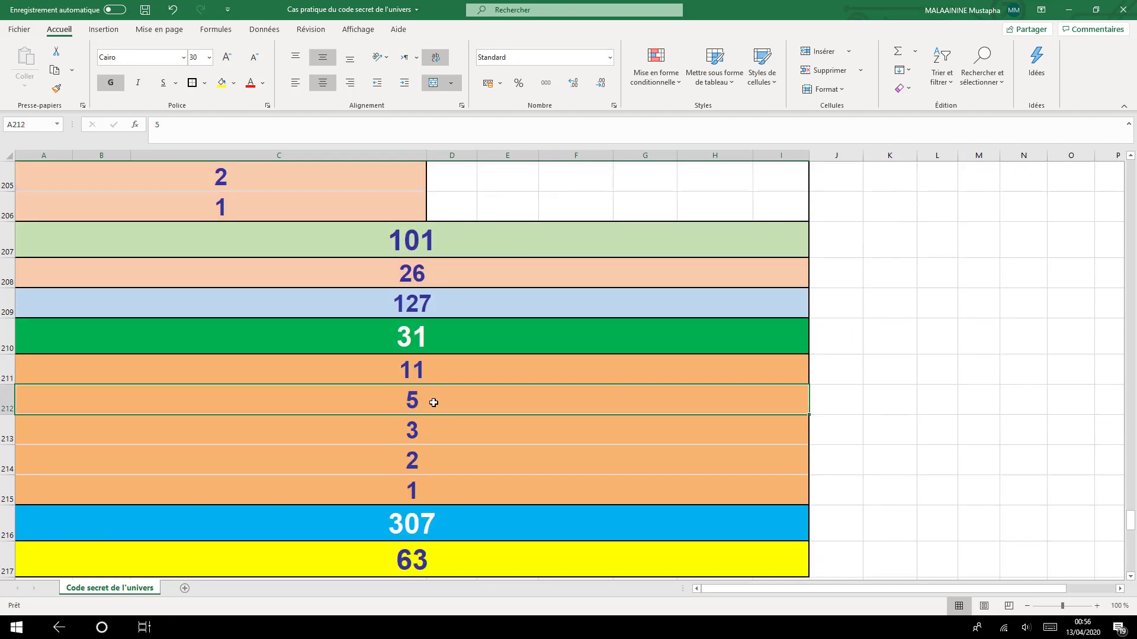
click(411, 438)
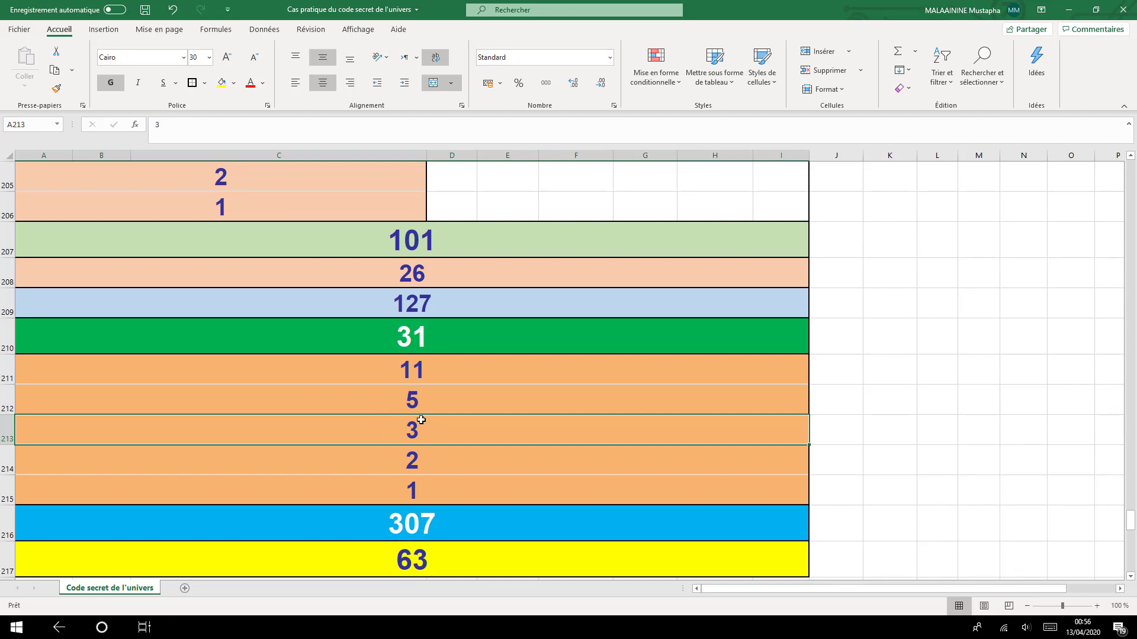
click(414, 464)
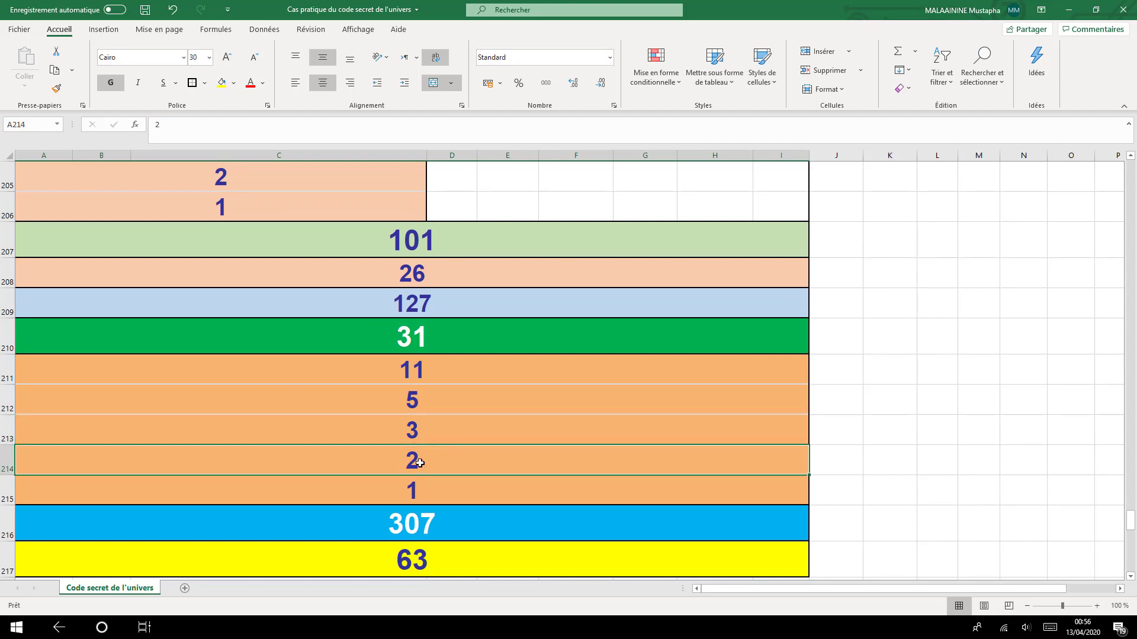
click(391, 487)
Open the sum formula in A216 to inspect its referenced range, and close it without changes
click(394, 515)
double_click(394, 515)
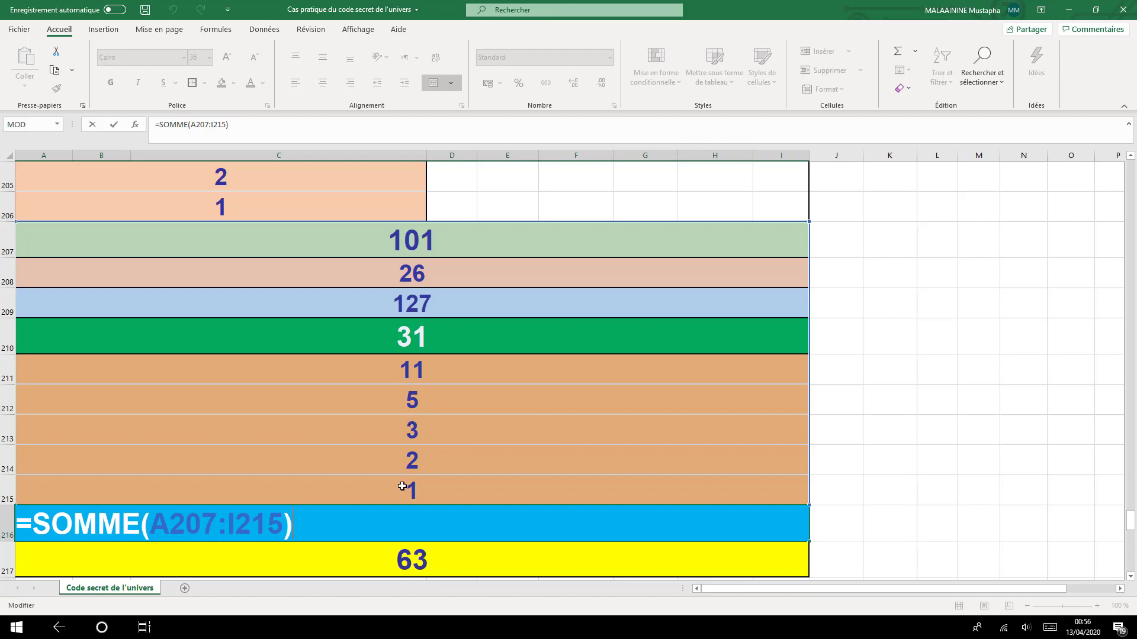
key(Return)
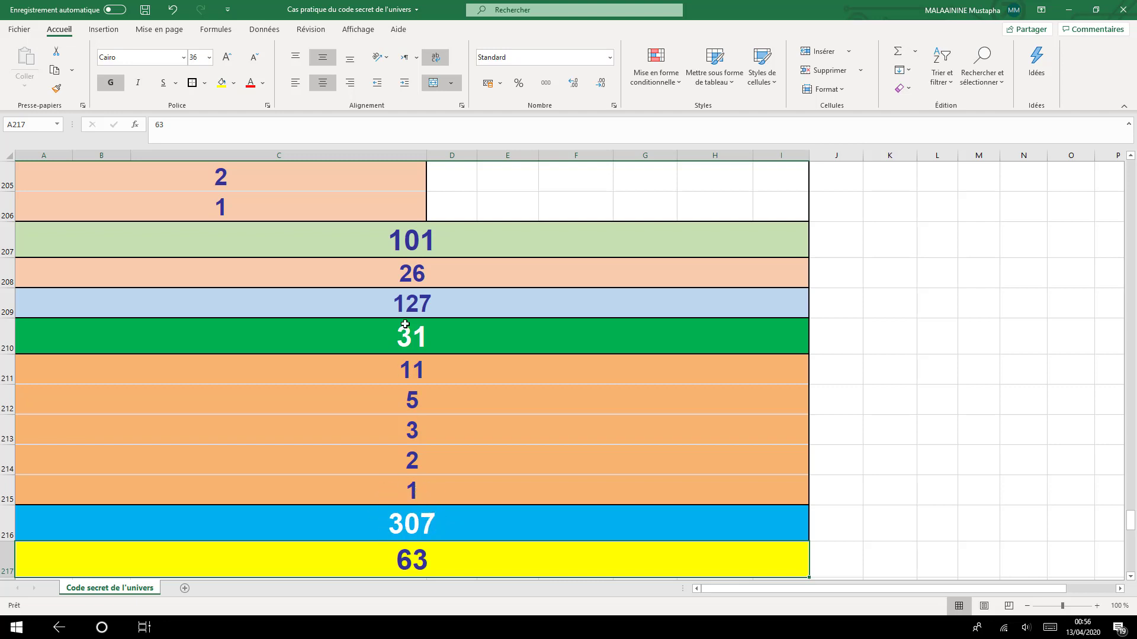
Select A207:A215 to verify the sum in A216, and check the constant in A217
drag(406, 239, 414, 482)
drag(424, 237, 408, 481)
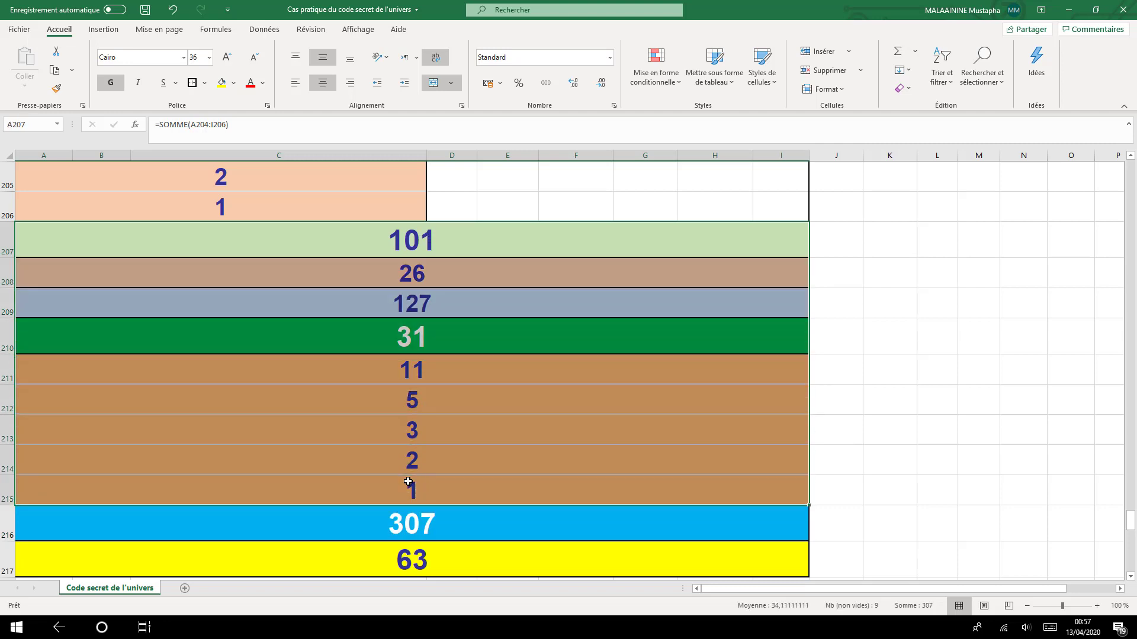
drag(416, 237, 407, 489)
click(406, 521)
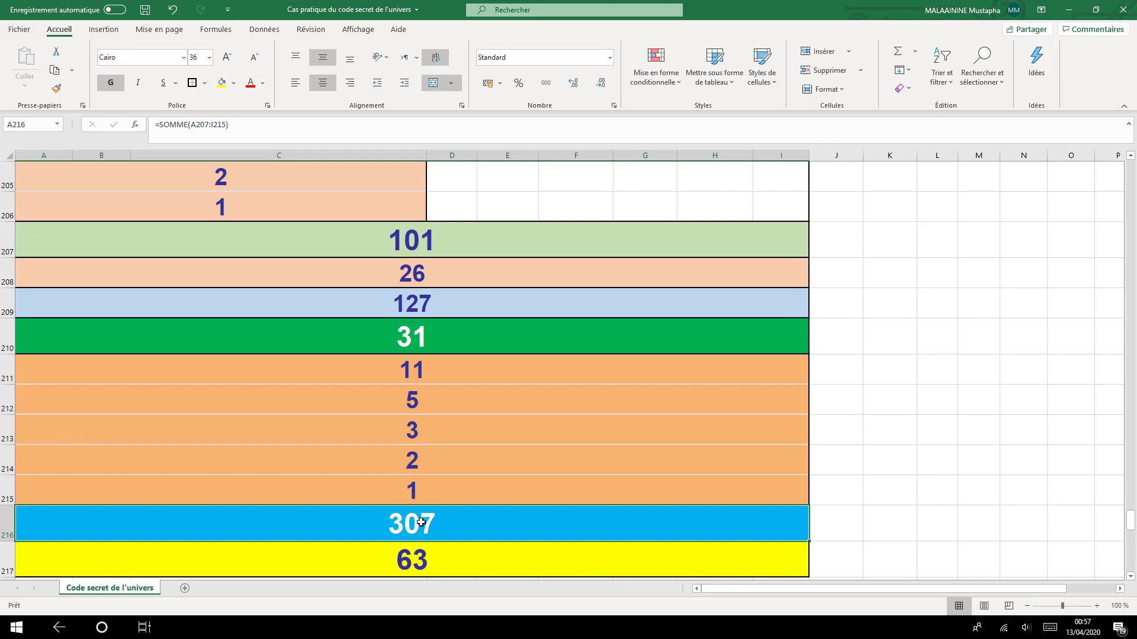
click(408, 559)
scroll(408, 559, down, 1)
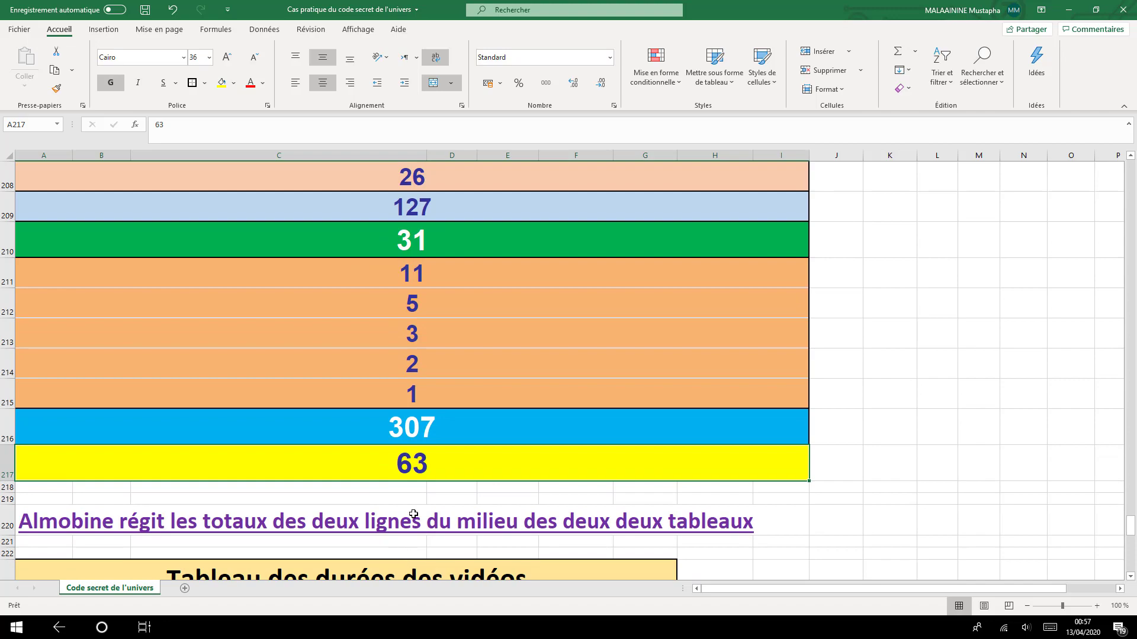
Enter the formula =F104+10+24 in H104, beside video 23 in the durations table
scroll(600, 494, up, 16)
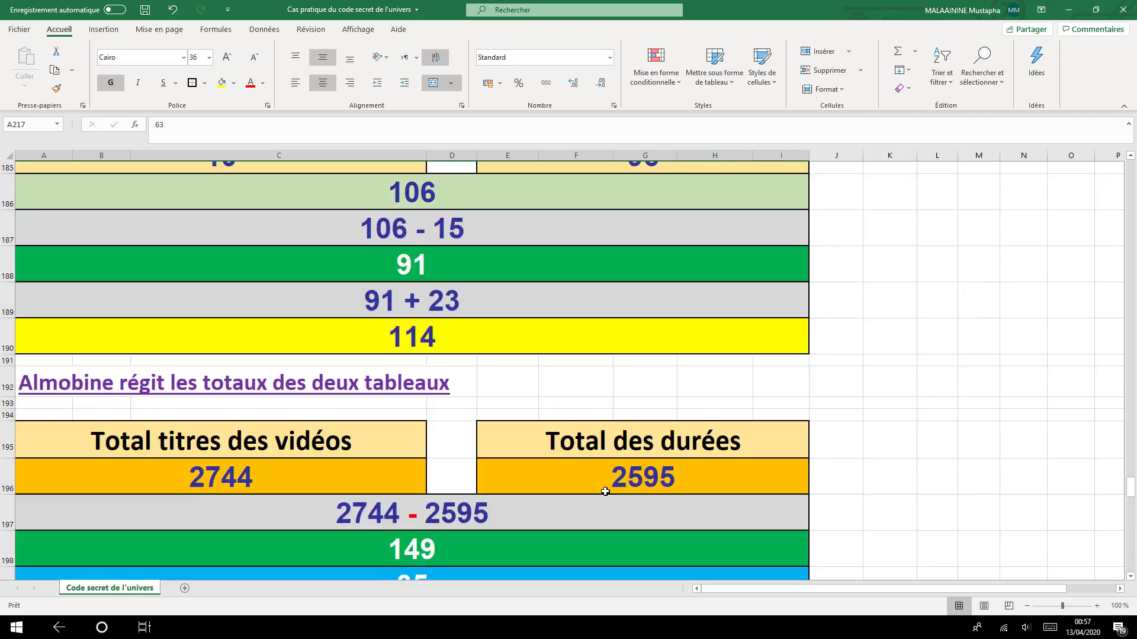
scroll(600, 494, up, 20)
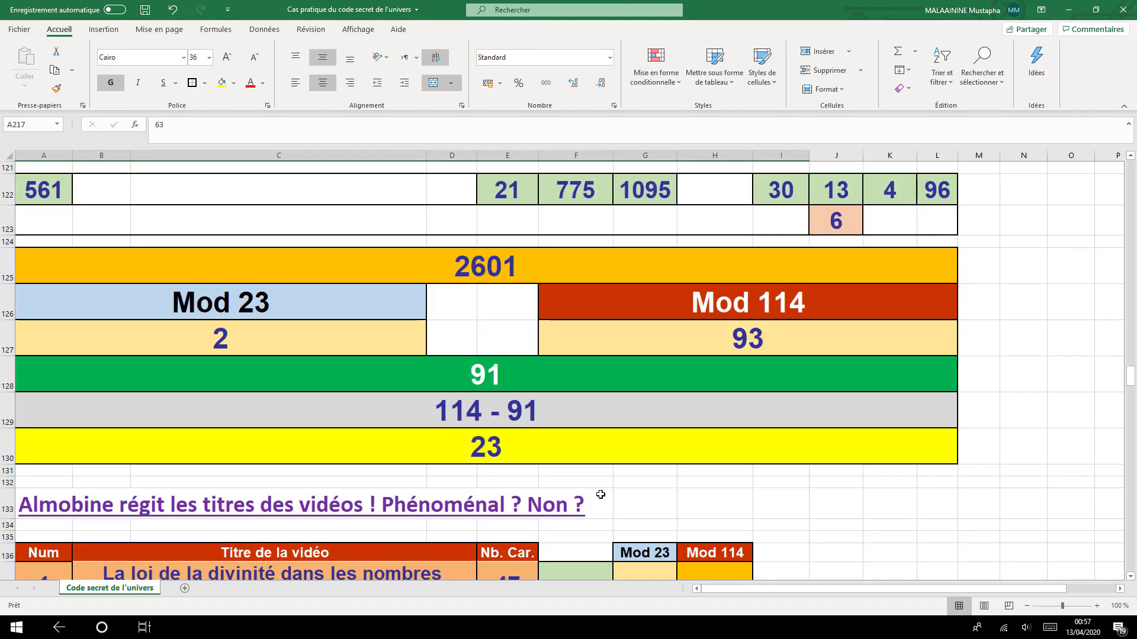
scroll(600, 495, up, 7)
scroll(601, 495, down, 7)
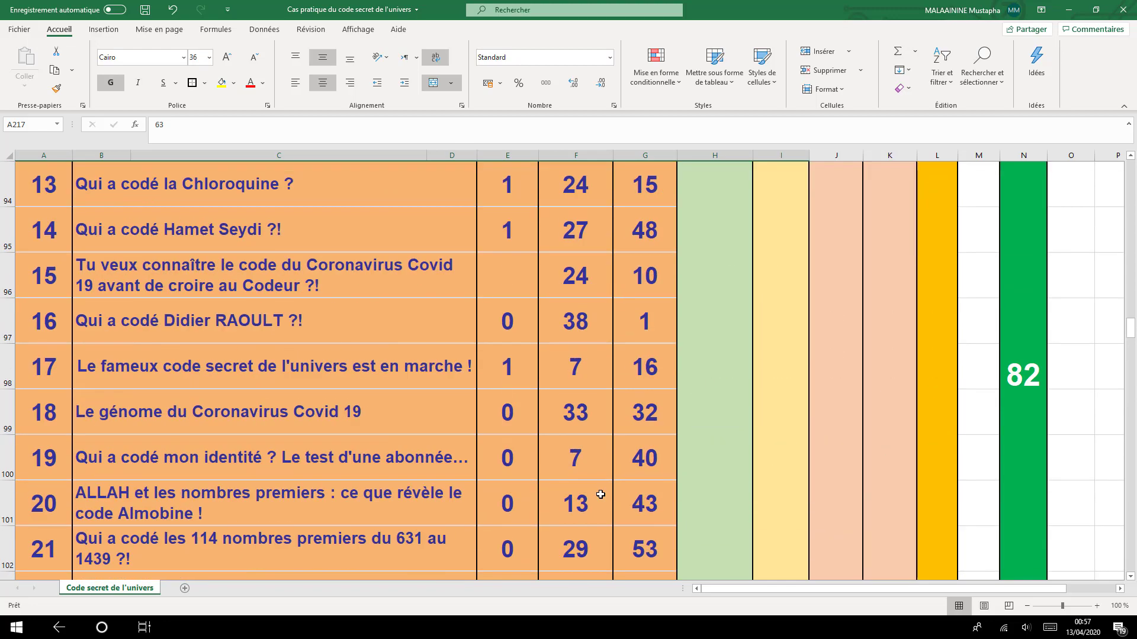
scroll(601, 494, down, 1)
scroll(601, 494, up, 1)
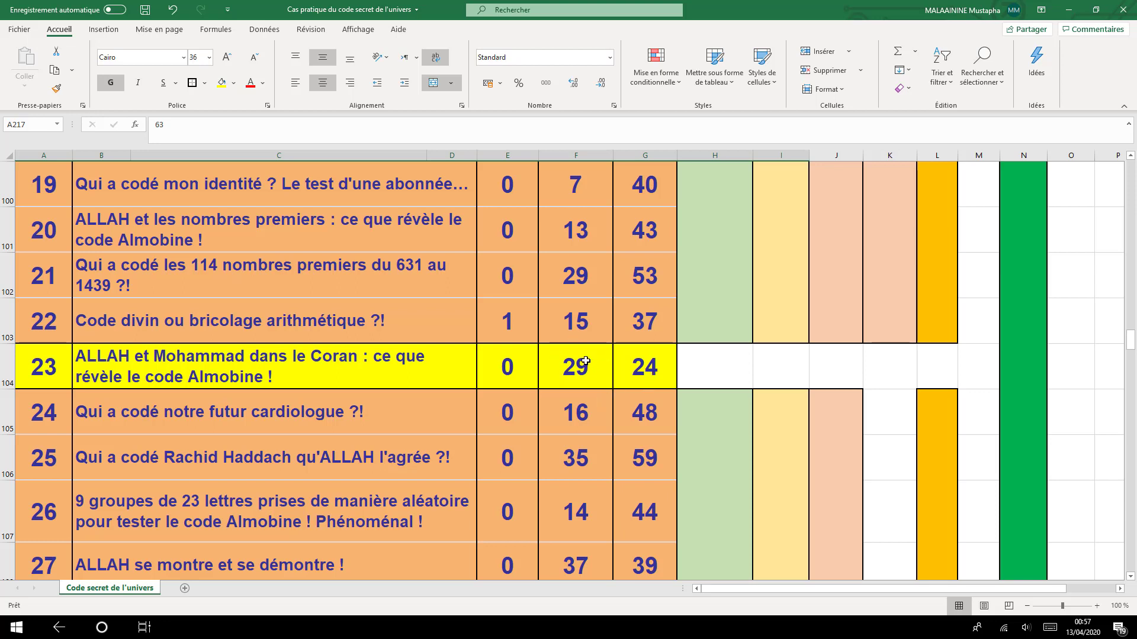
click(700, 368)
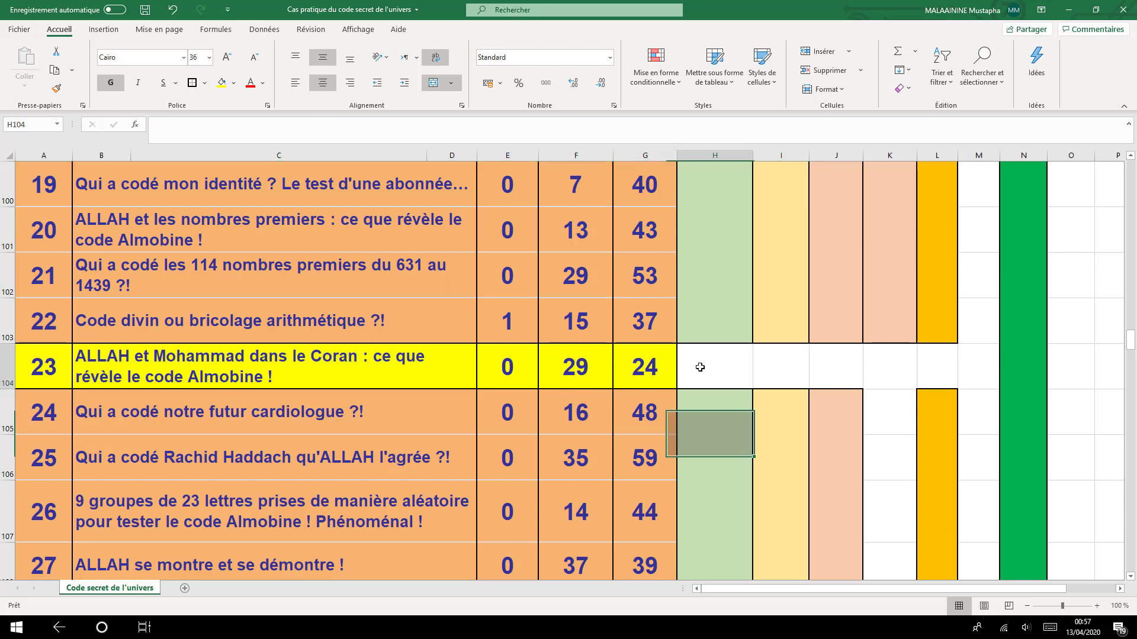
text(=)
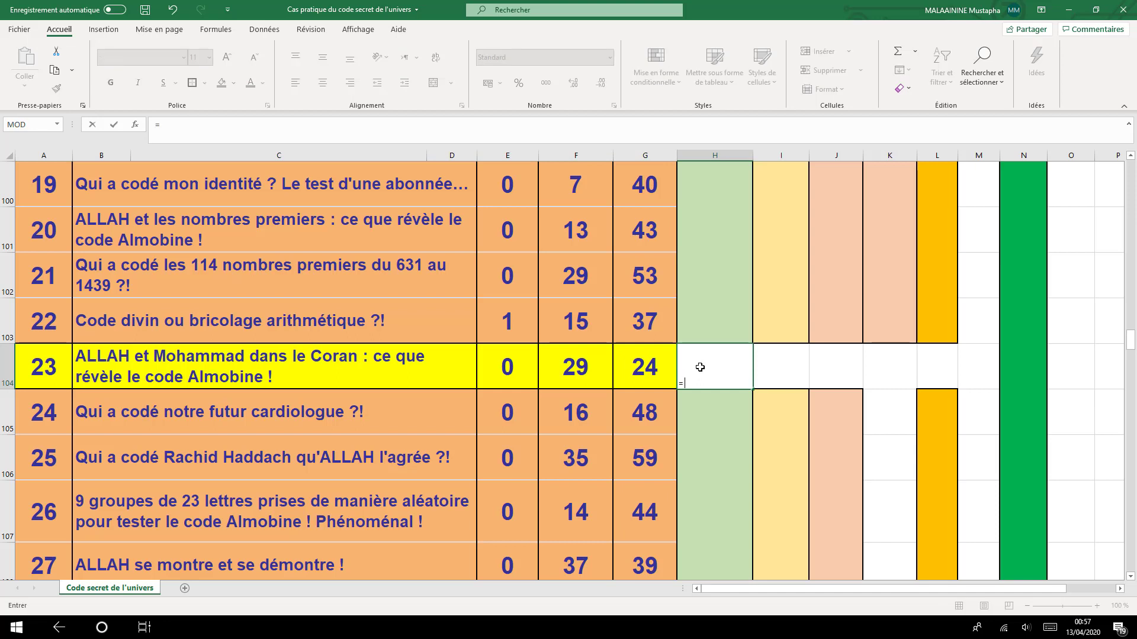
click(562, 362)
text(+10+24)
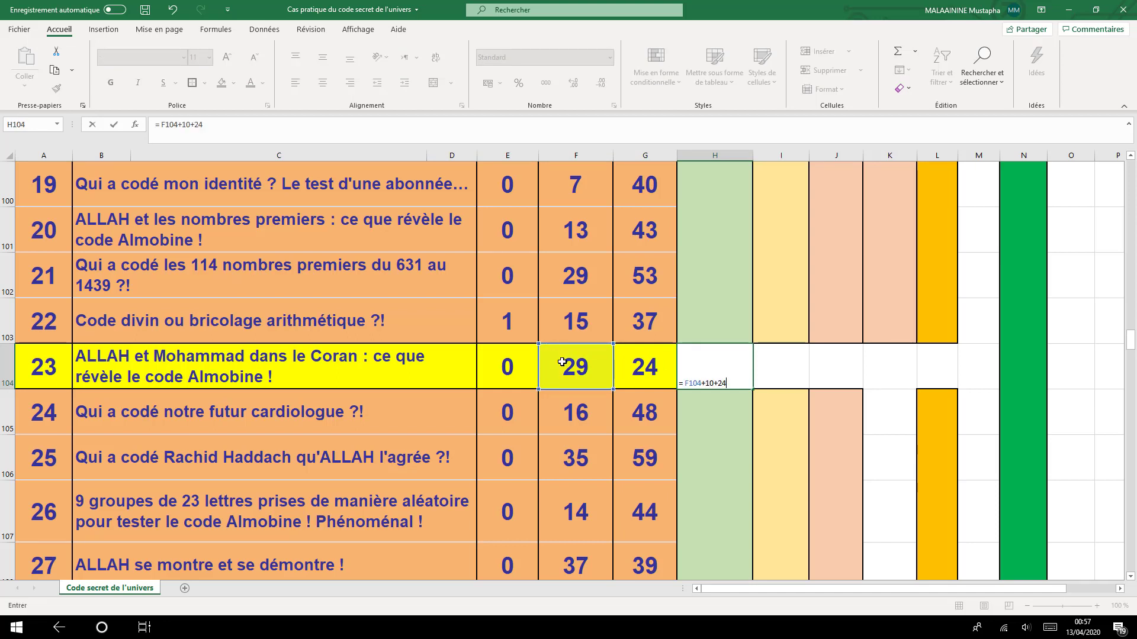
key(Return)
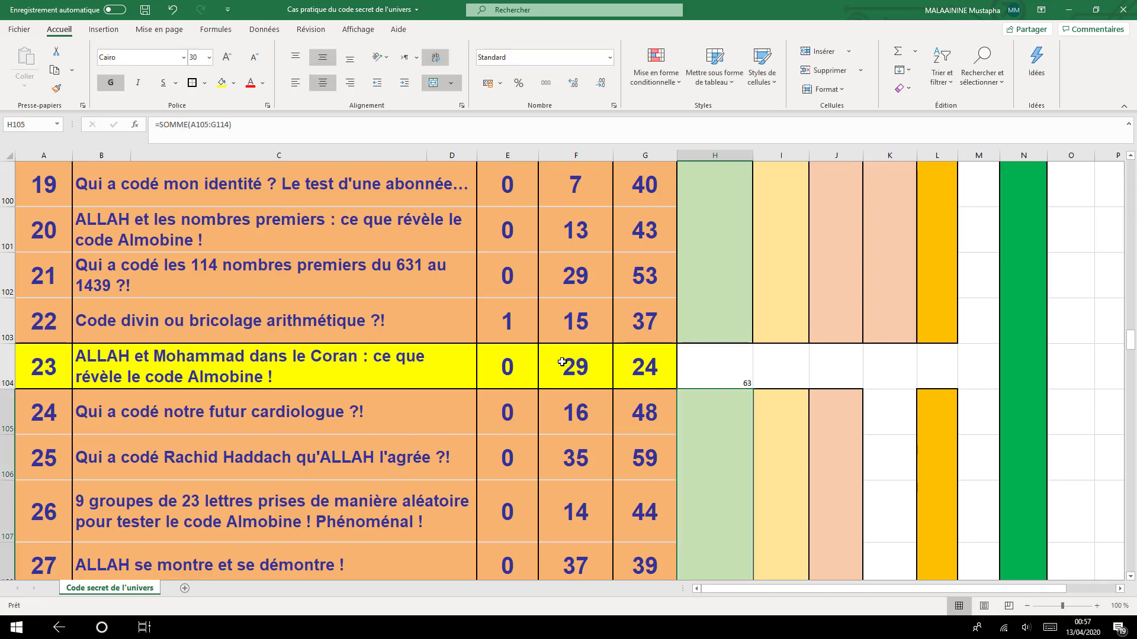
Return to the combined totals section and review the constants in A210 and A217 against the title and duration totals
scroll(683, 371, down, 20)
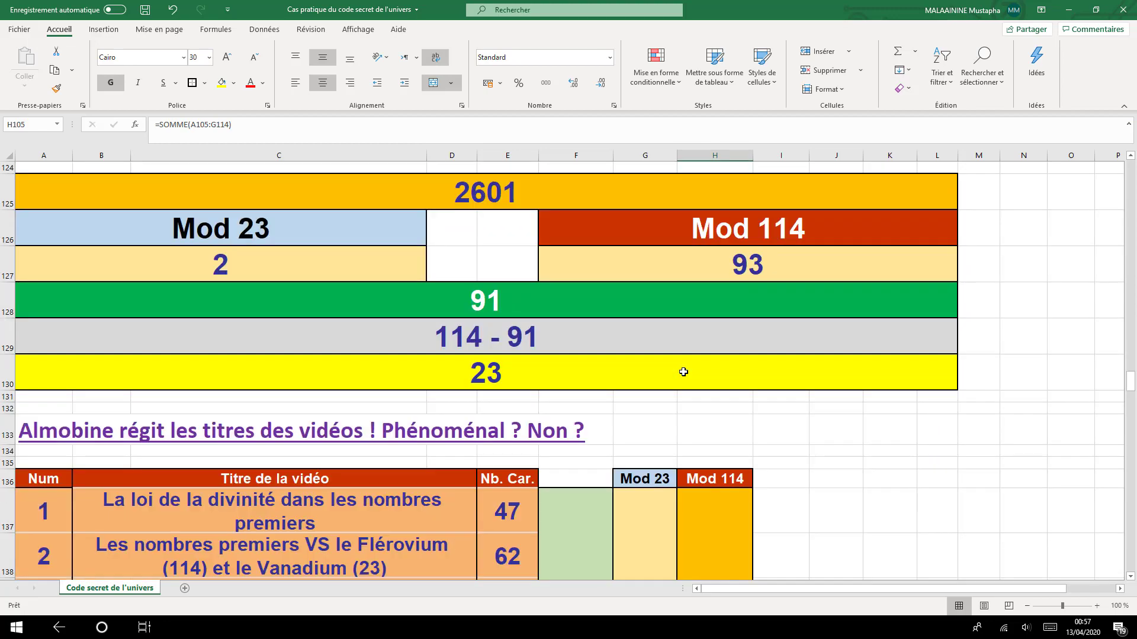
scroll(683, 372, down, 12)
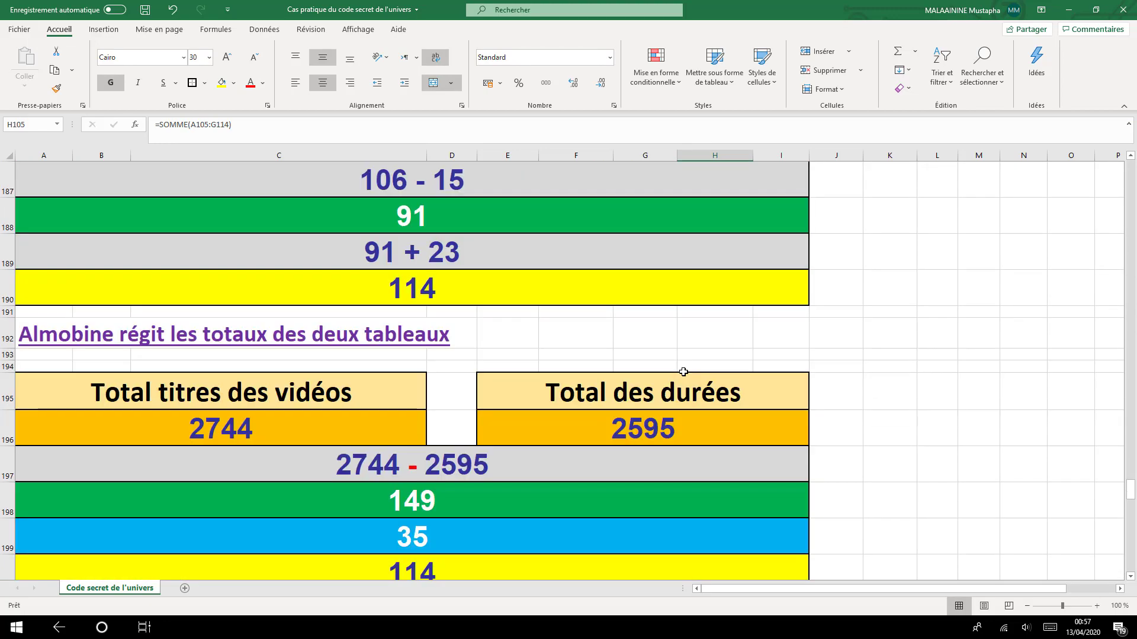
scroll(684, 372, down, 7)
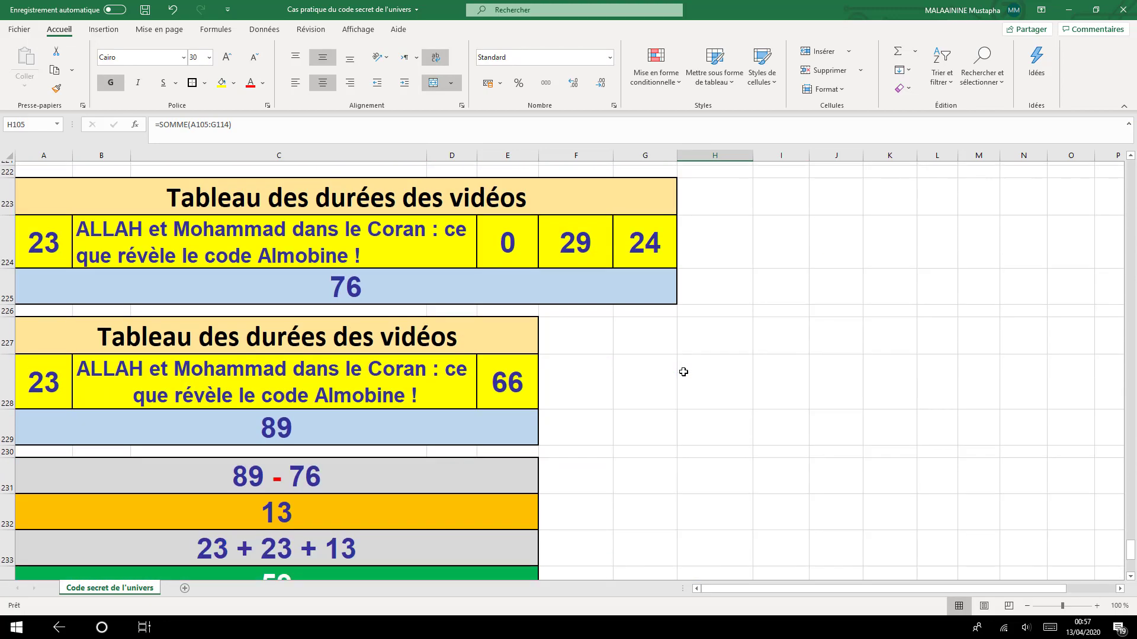
scroll(683, 372, up, 4)
scroll(683, 372, up, 6)
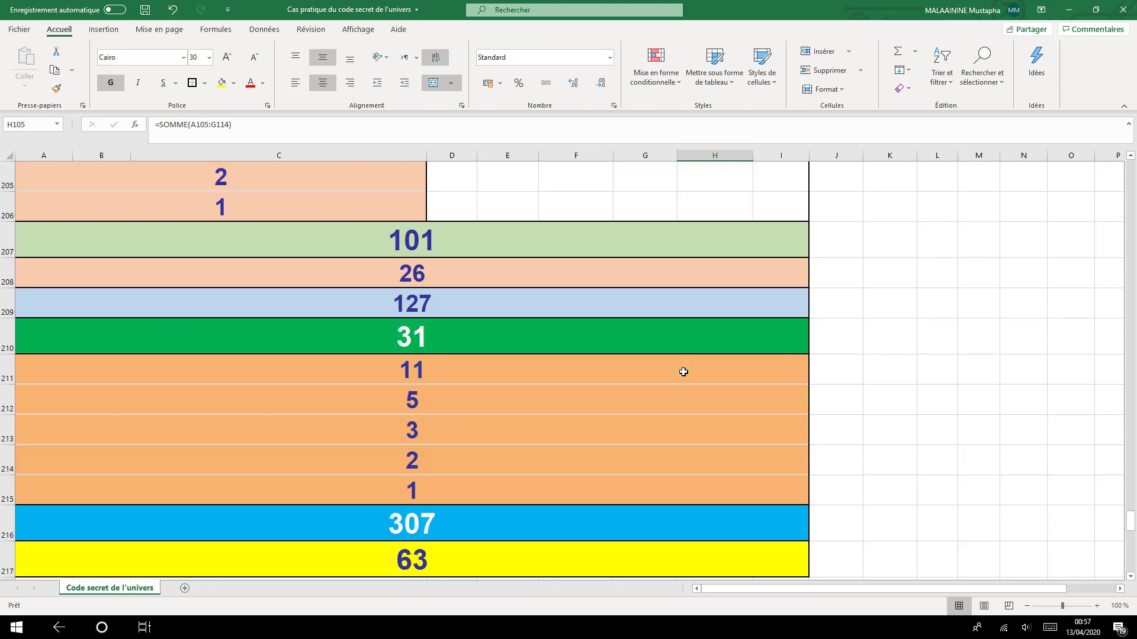
scroll(683, 371, up, 2)
scroll(684, 372, down, 2)
click(420, 351)
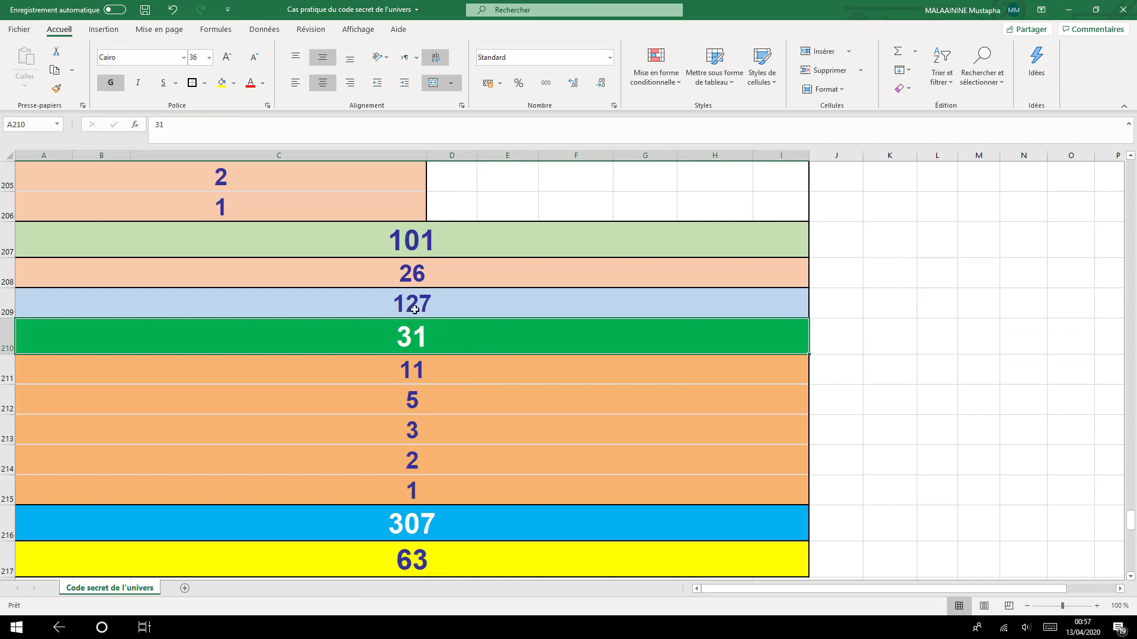
click(403, 559)
scroll(427, 523, up, 4)
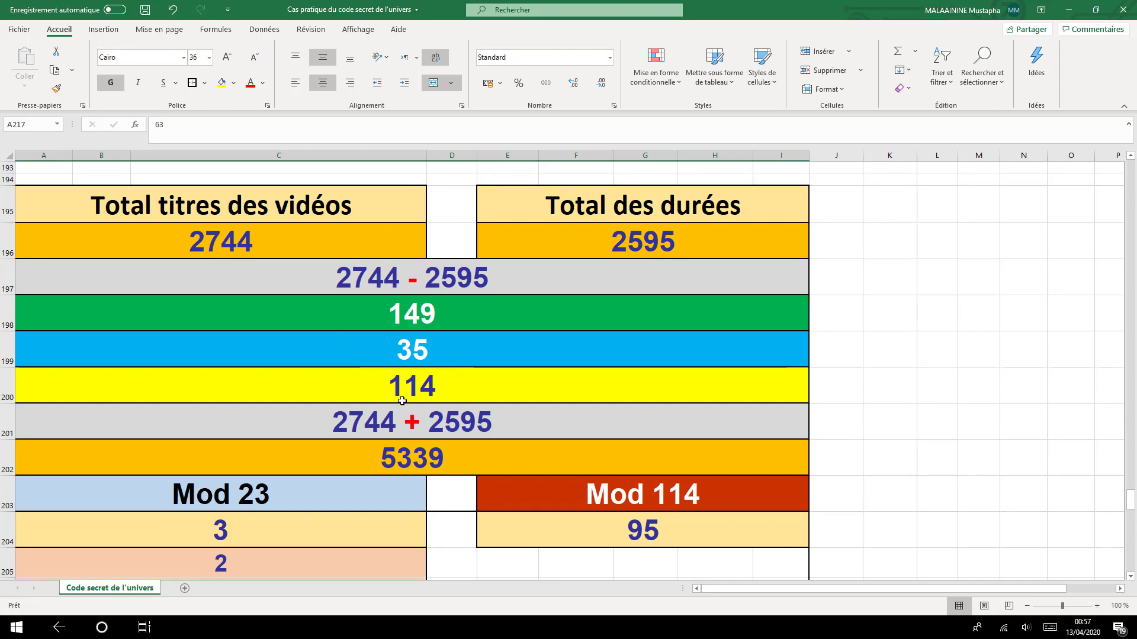
scroll(402, 401, down, 5)
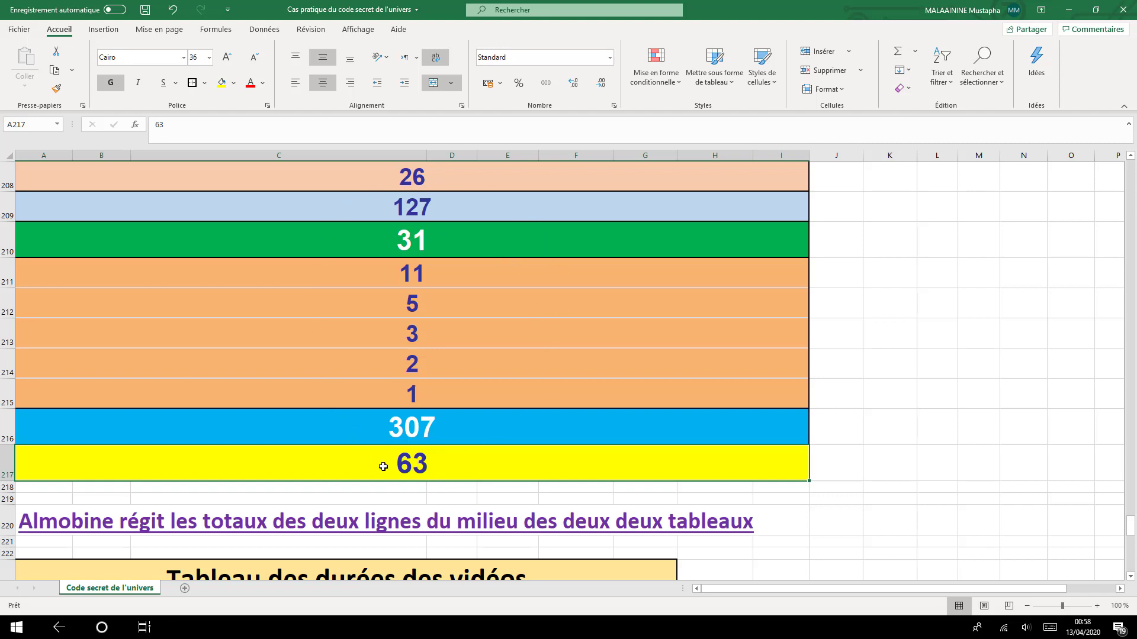
Review the constants in A190, A210 and A217 of the combined totals section
scroll(429, 408, up, 2)
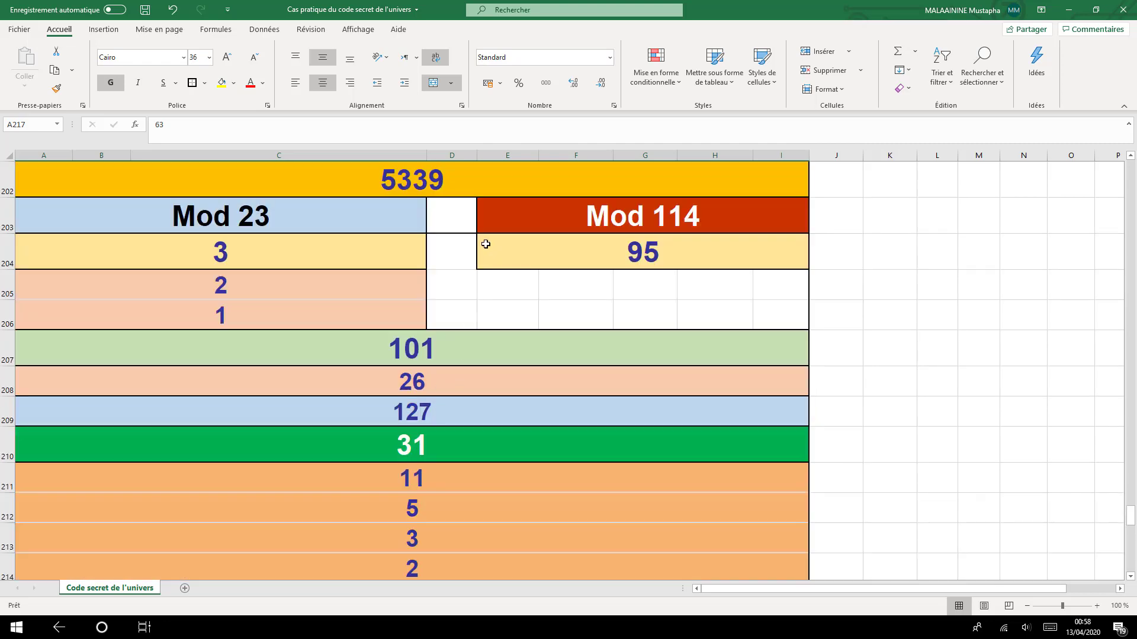
scroll(402, 425, up, 4)
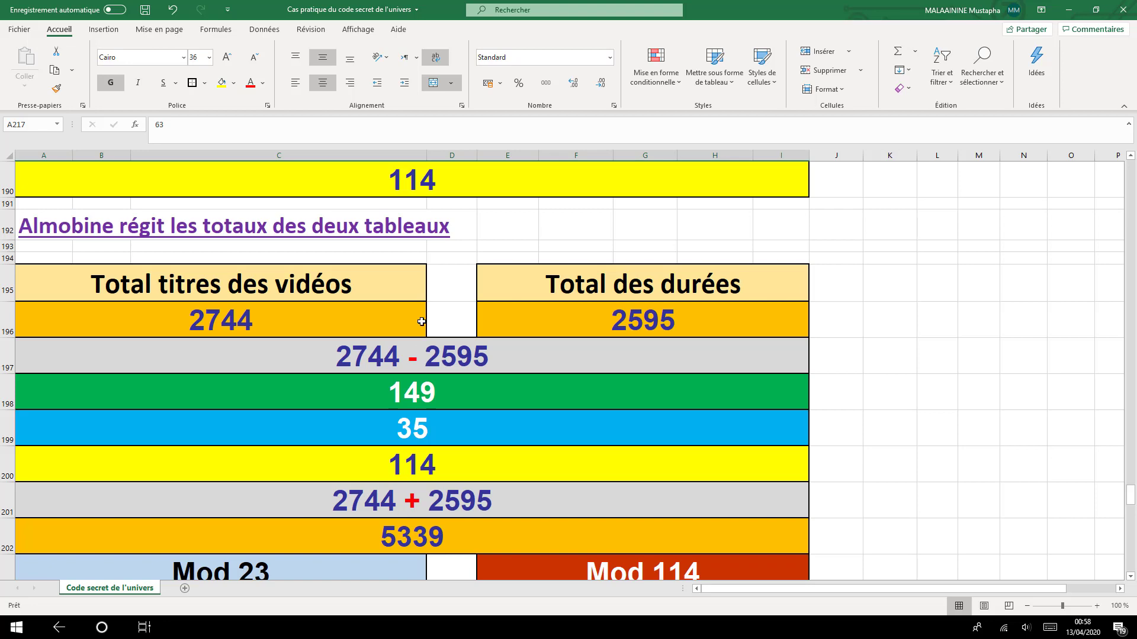
click(414, 187)
scroll(409, 361, down, 6)
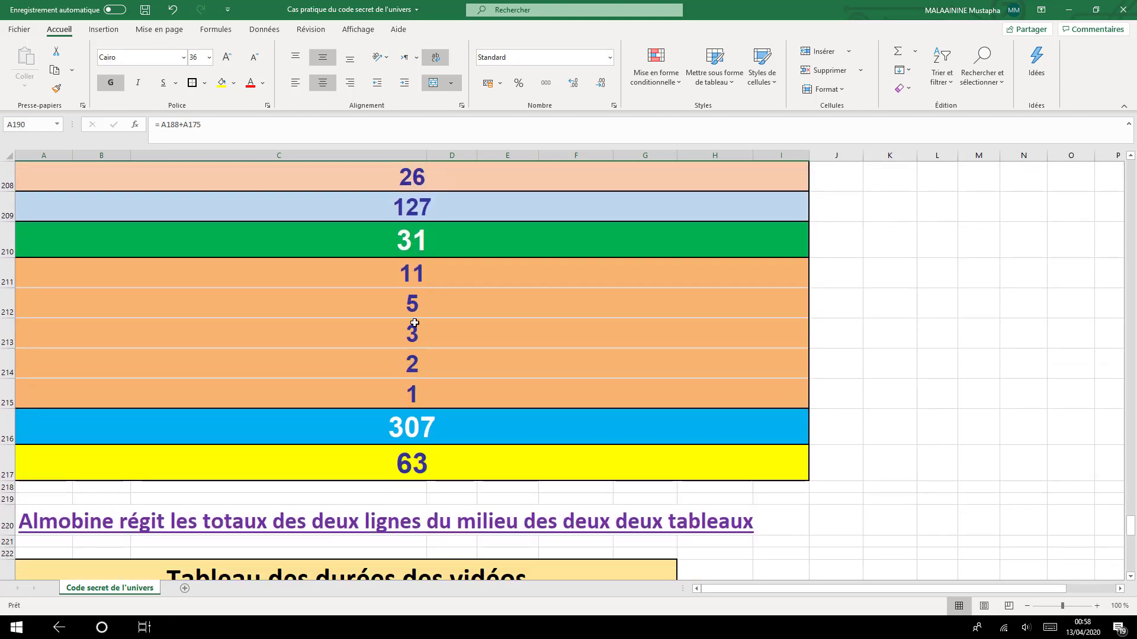
click(413, 236)
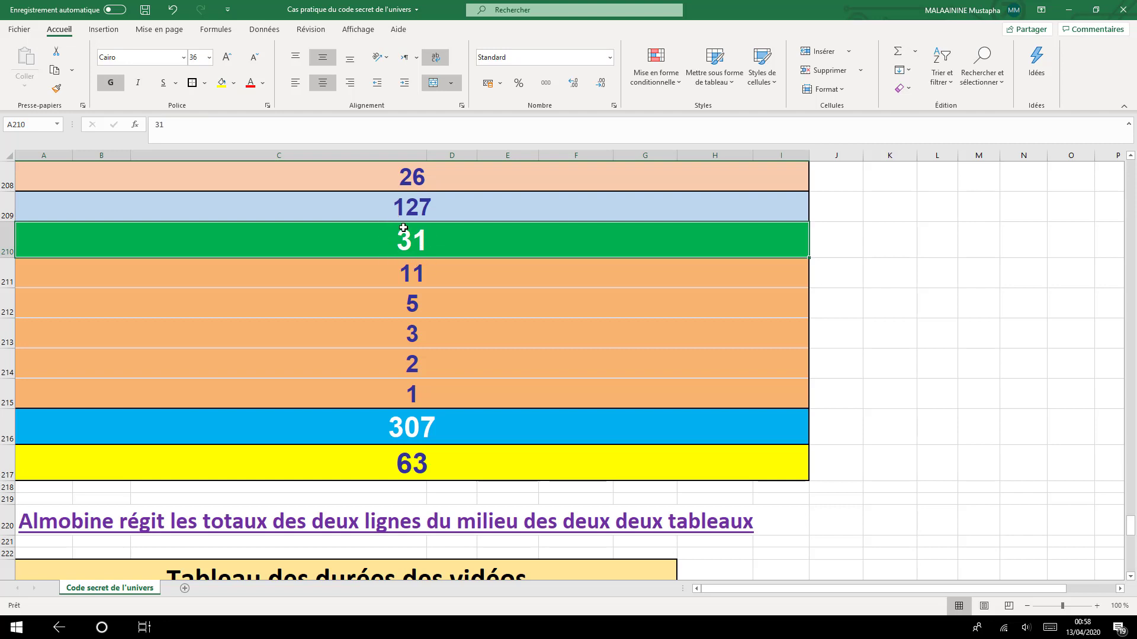
click(392, 468)
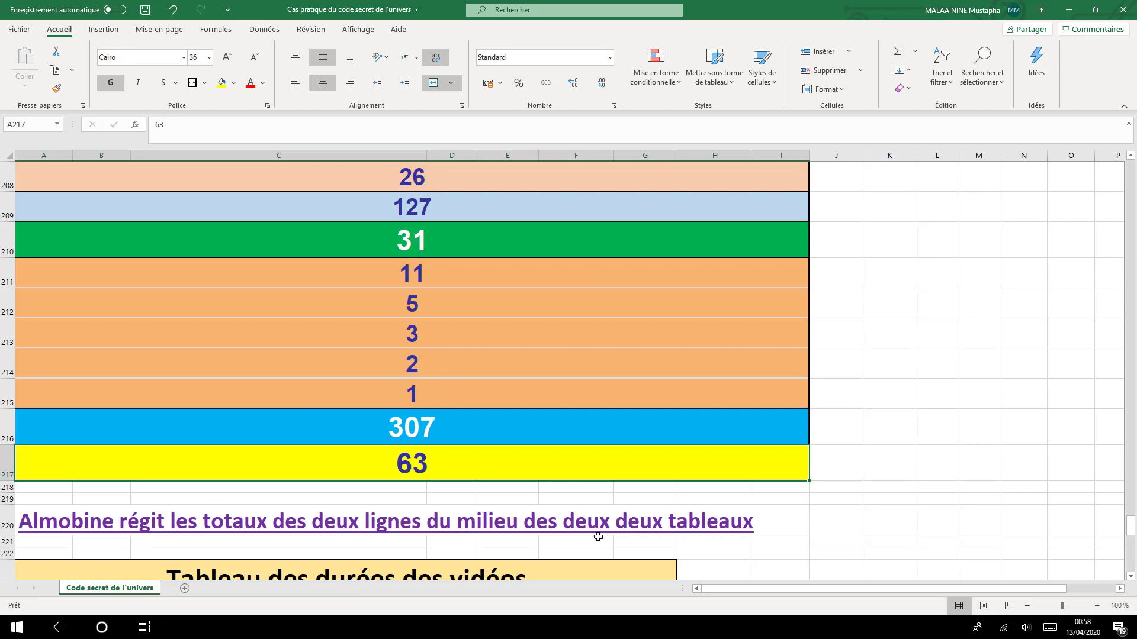
Correct the heading in A220 to "Almobine régit les totaux des deux lignes du milieu des deux tableaux"
click(48, 524)
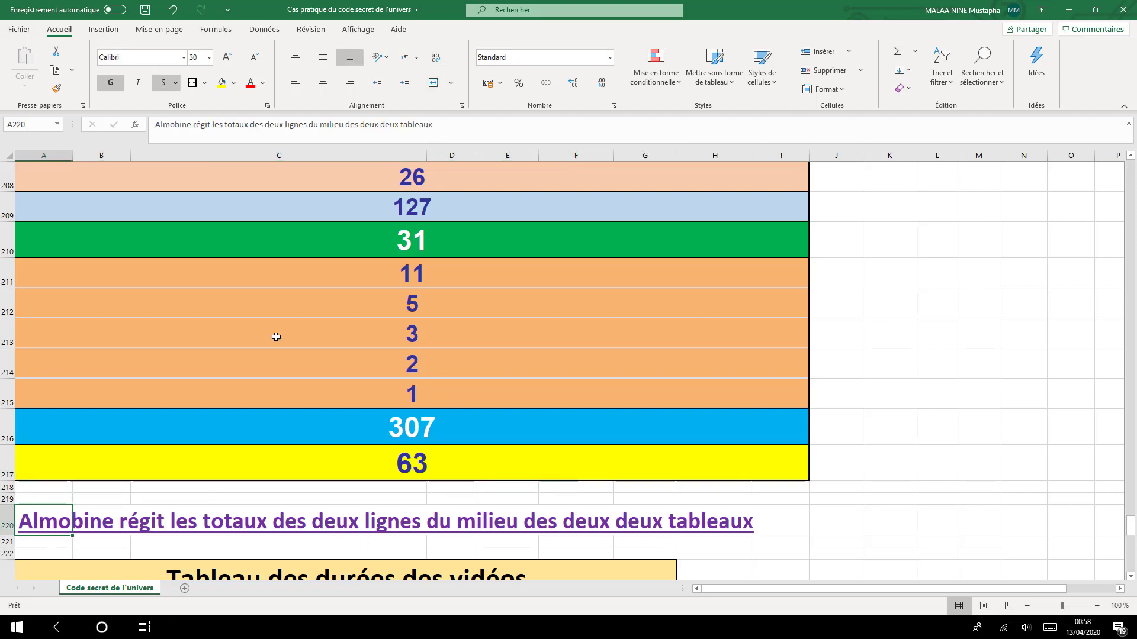
click(376, 126)
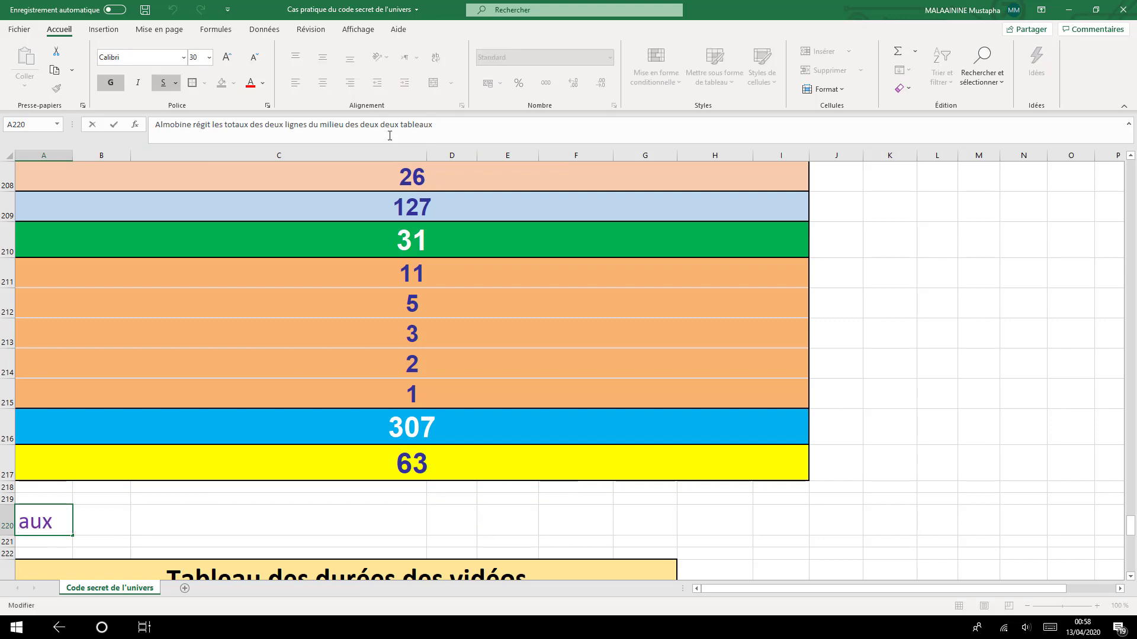
key(BackSpace)
key(BackSpace)
key(BackSpace)
key(BackSpace)
key(BackSpace)
key(BackSpace)
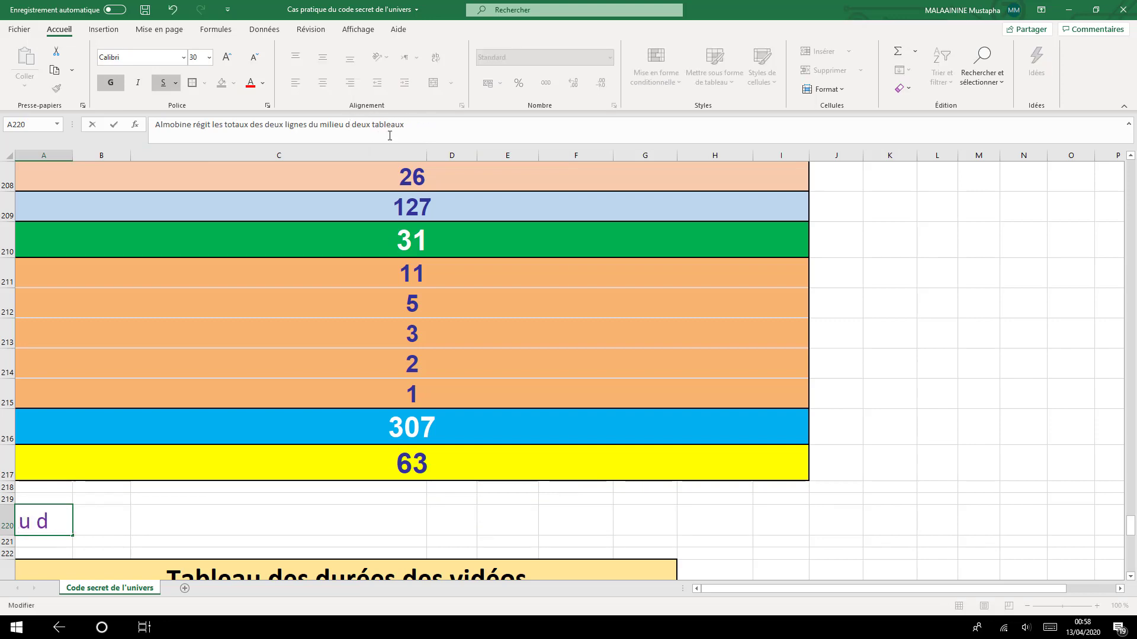
text(es)
key(Return)
Select the highlighted video 23 row in the durations table and in the titles table to compare them with the middle-row section
scroll(405, 252, up, 8)
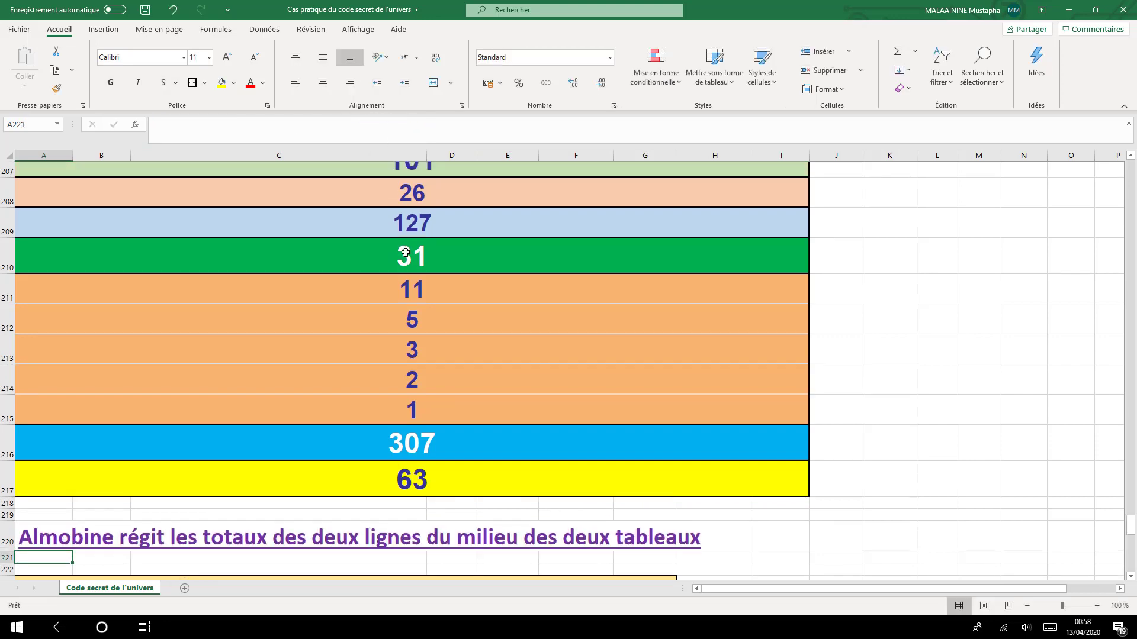
scroll(406, 252, up, 20)
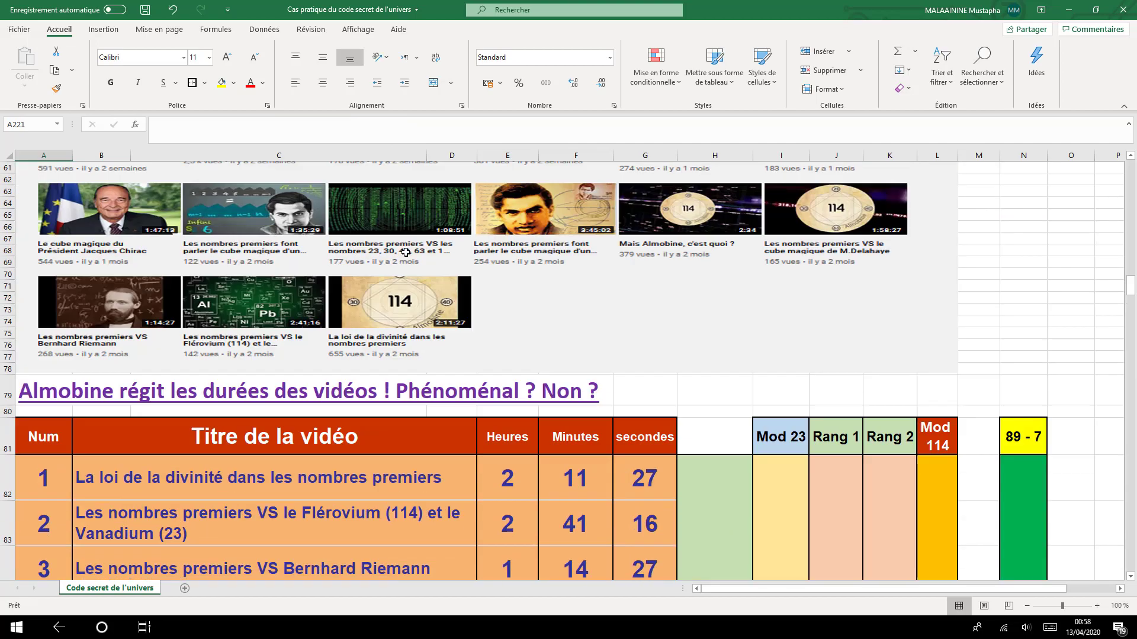
scroll(405, 252, down, 16)
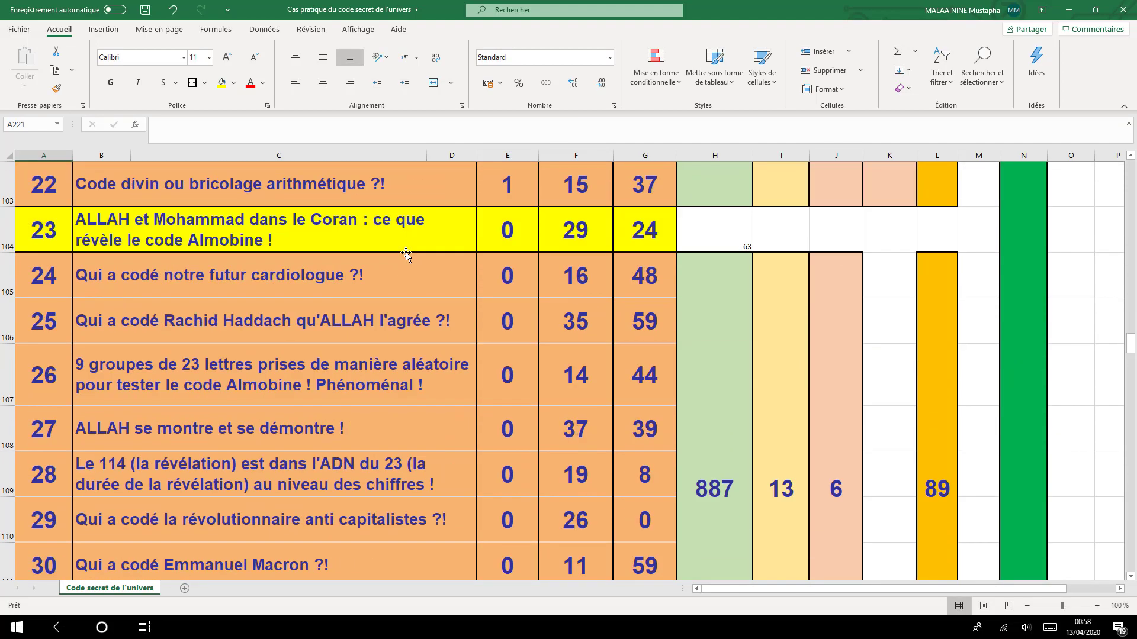
drag(41, 229, 651, 248)
scroll(652, 249, down, 20)
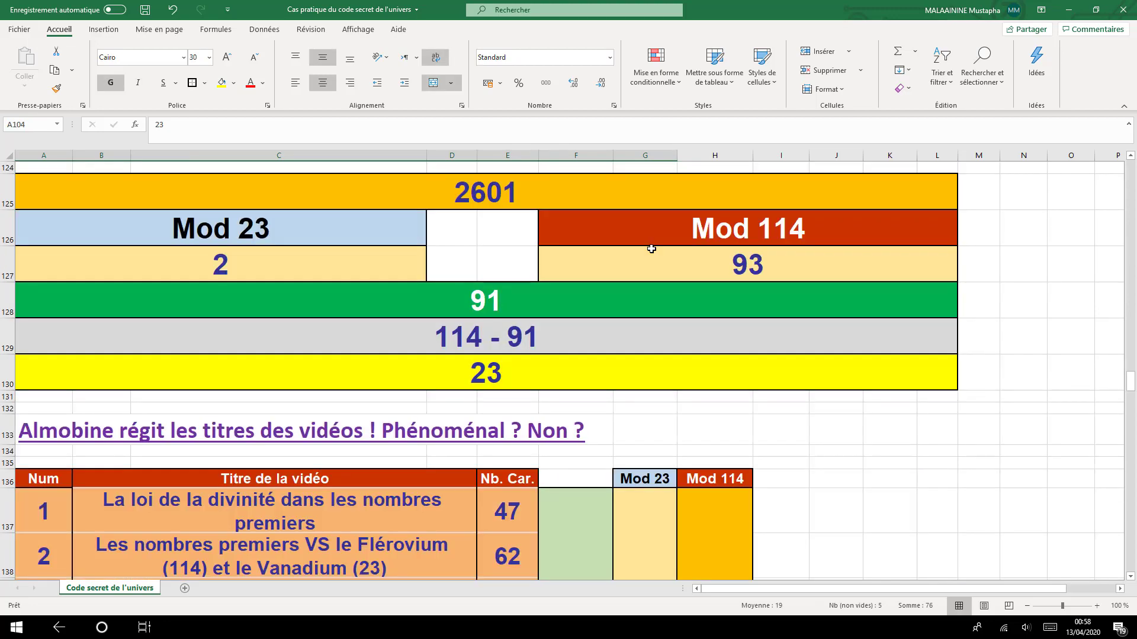
scroll(651, 249, up, 2)
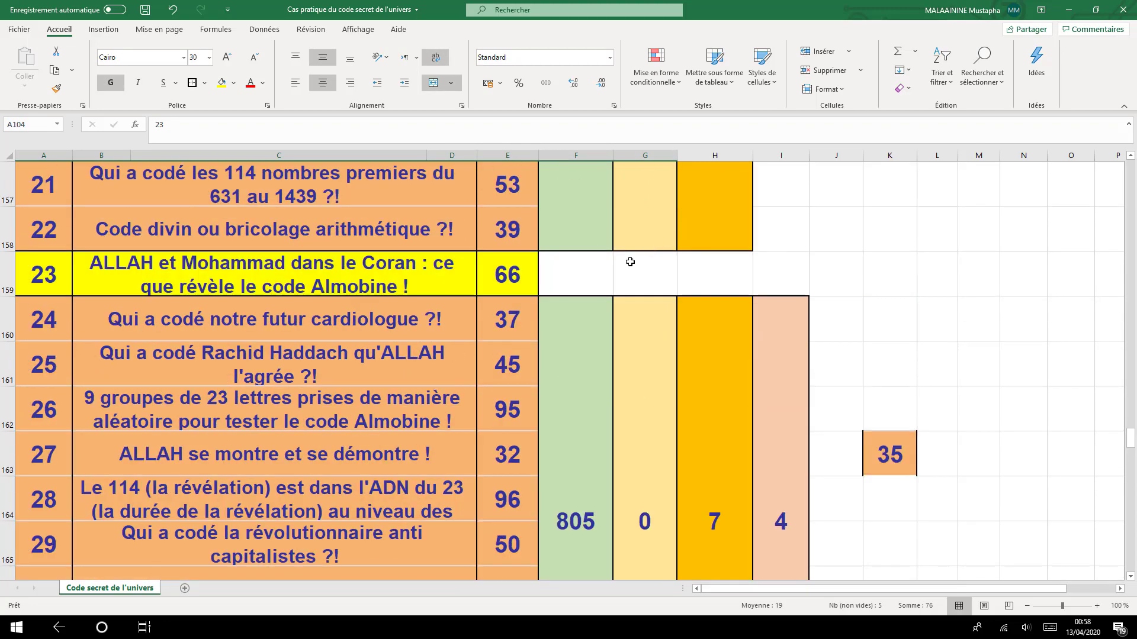
drag(52, 278, 481, 283)
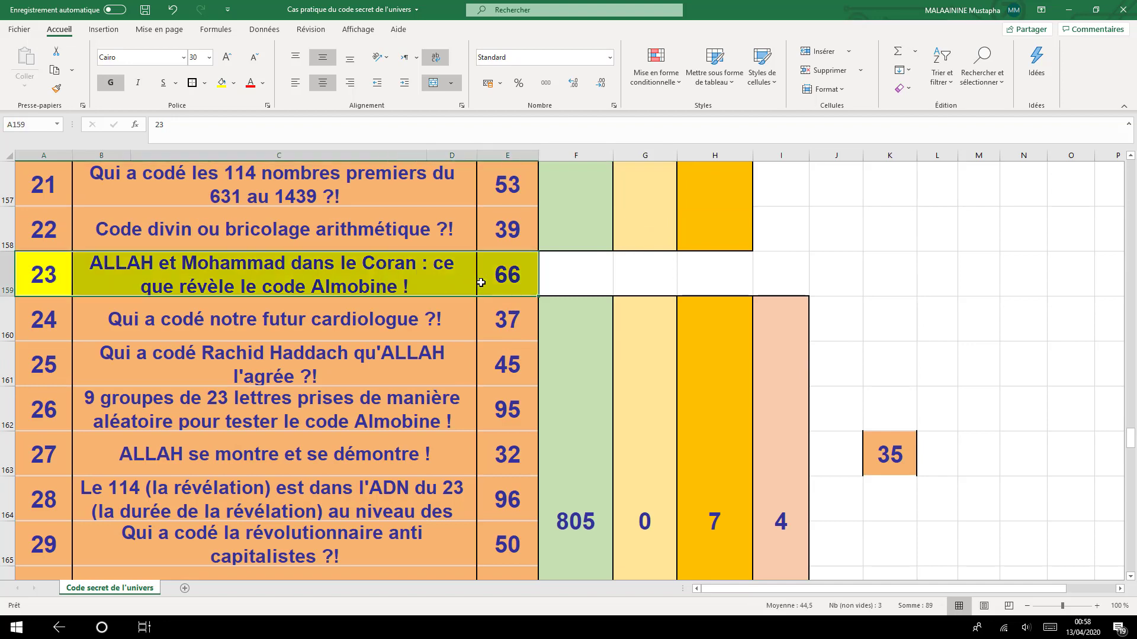
scroll(480, 282, down, 12)
scroll(480, 282, down, 8)
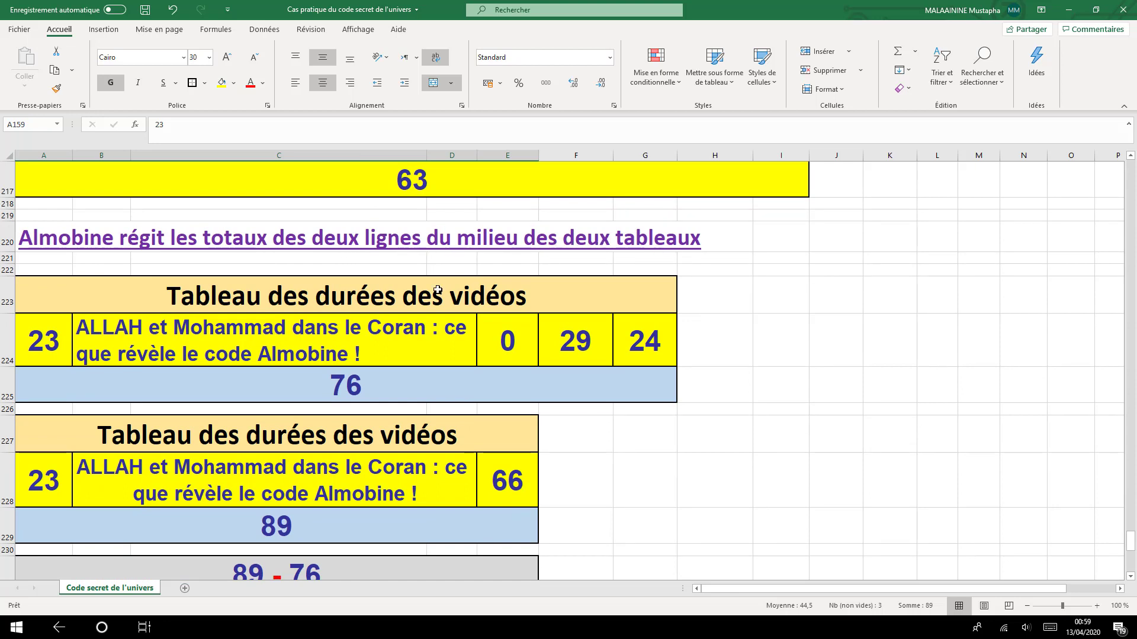
Check the number, hours, minutes and seconds of video 23 in row 224 under "Tableau des durées des vidéos"
click(271, 297)
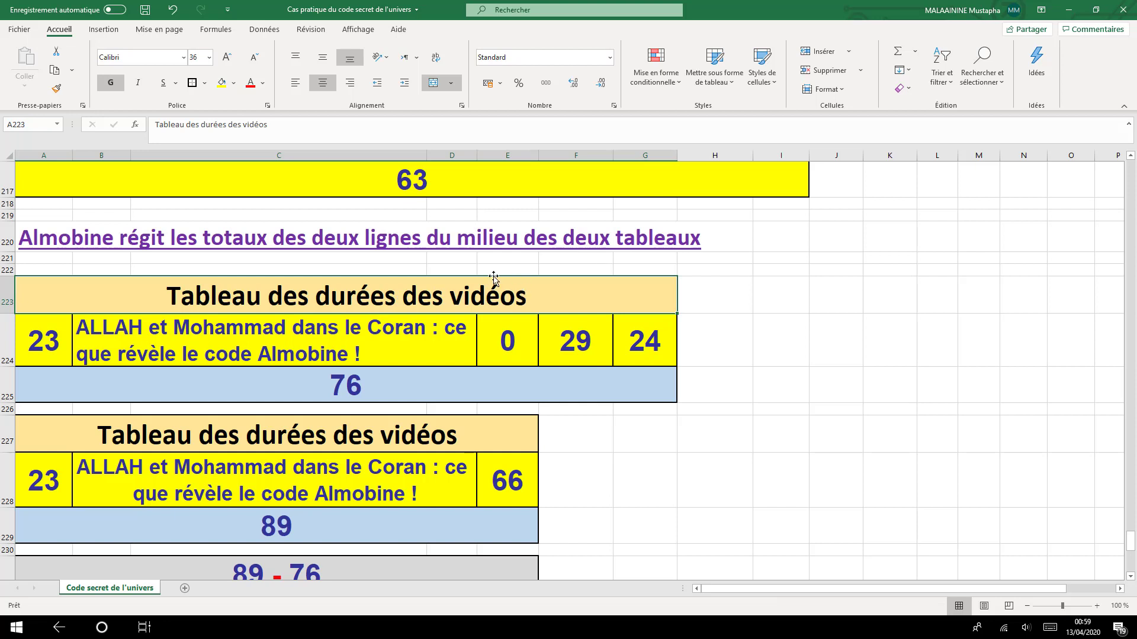
click(64, 339)
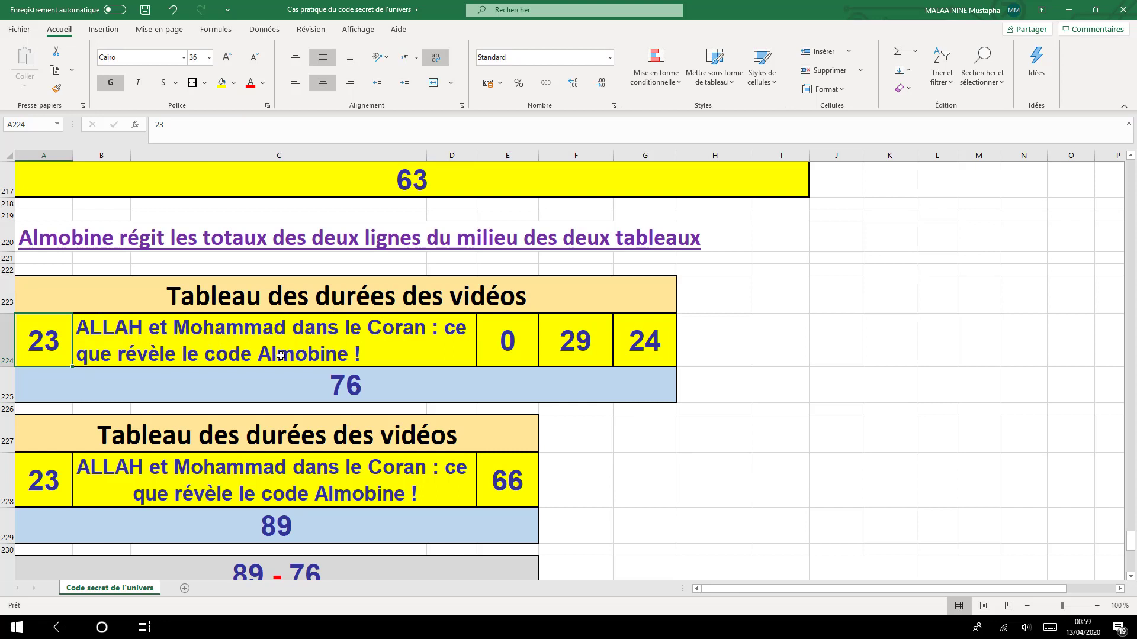
click(493, 352)
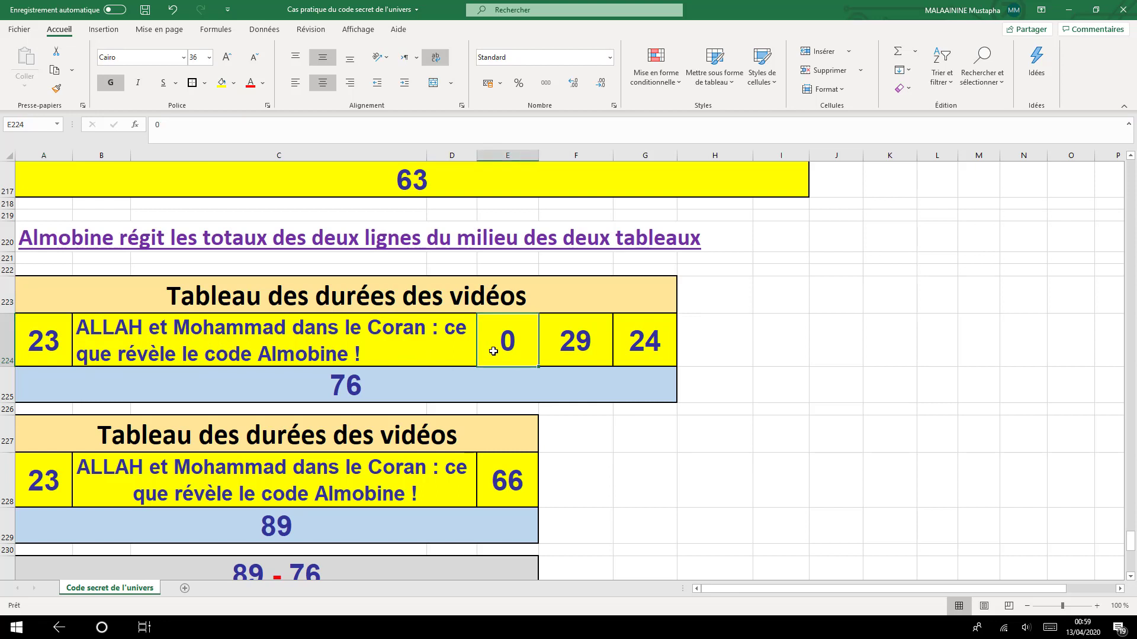
click(559, 351)
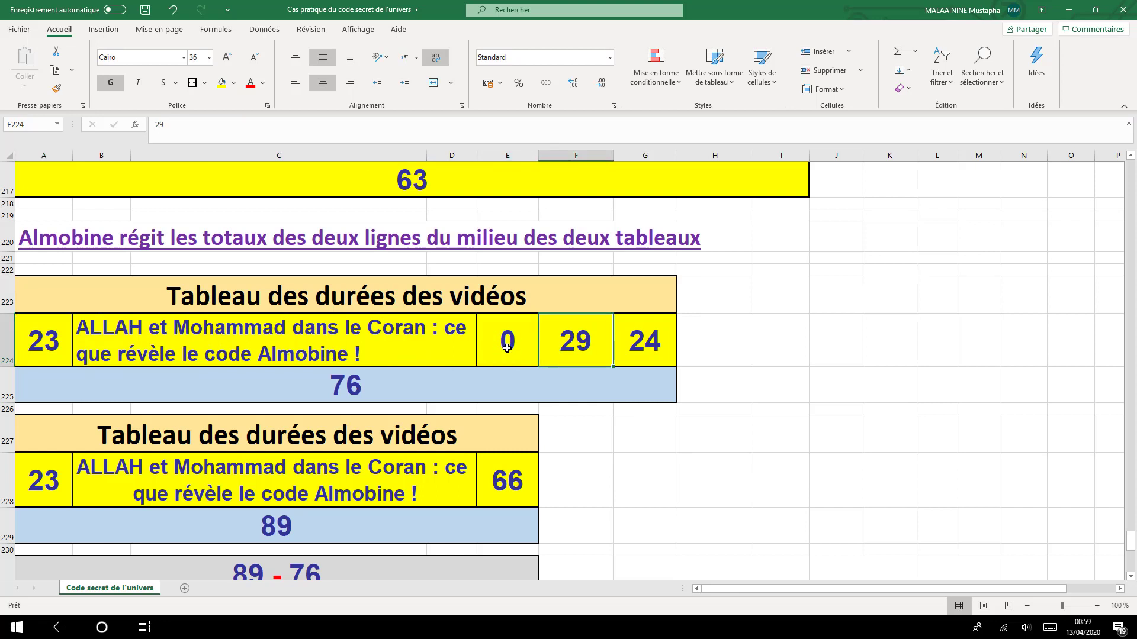
click(641, 350)
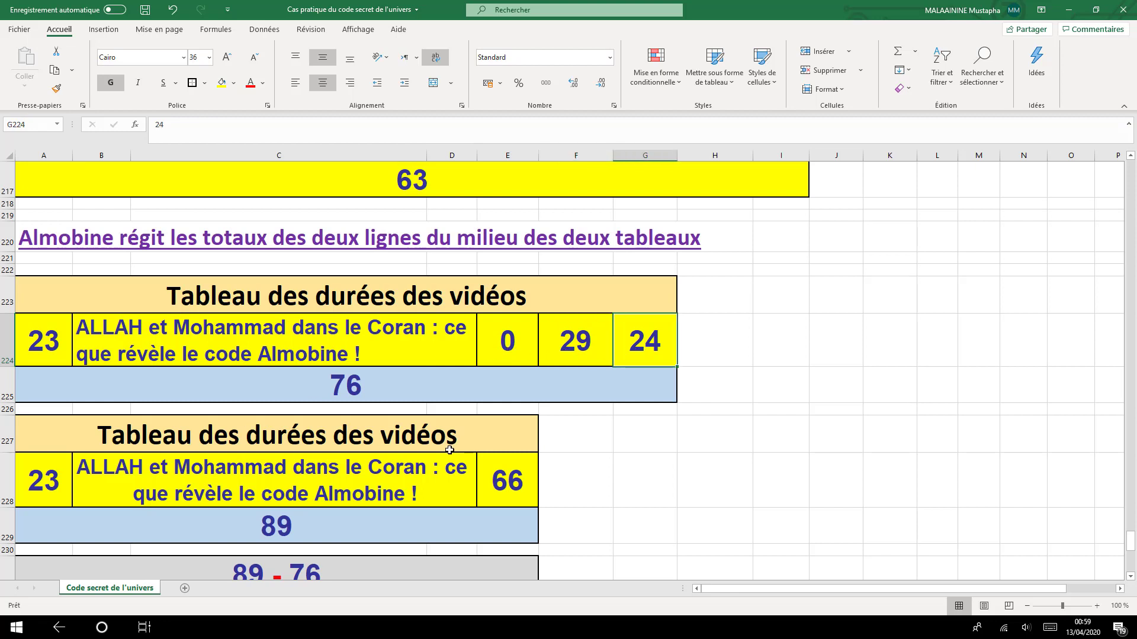
Check the number, title and character-count formula of video 23 in row 228
click(17, 489)
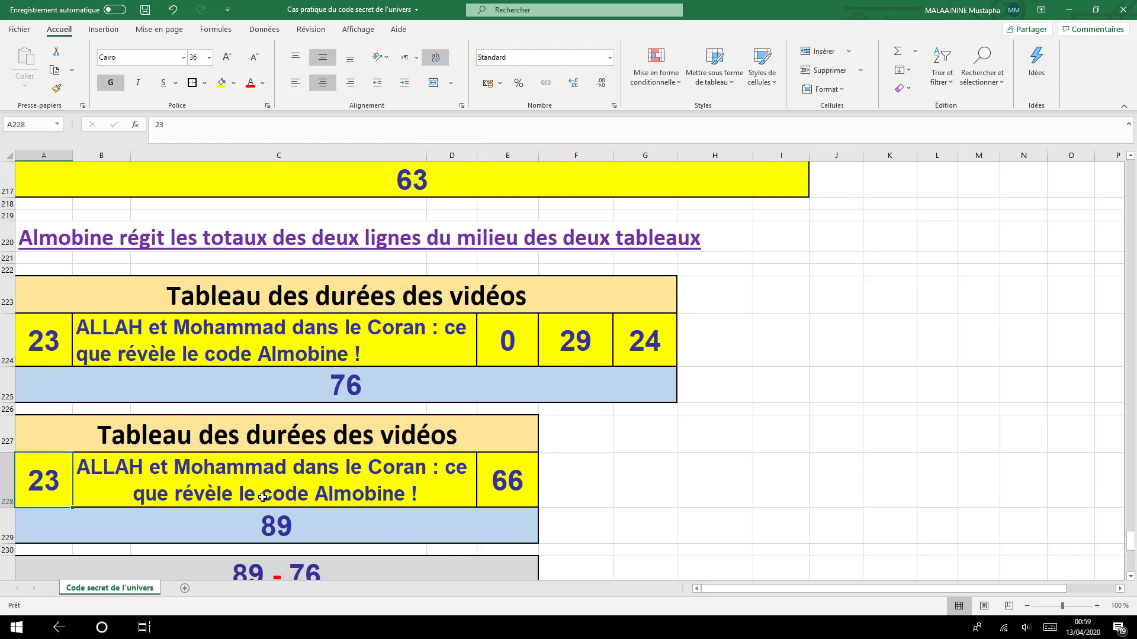
click(179, 481)
click(507, 485)
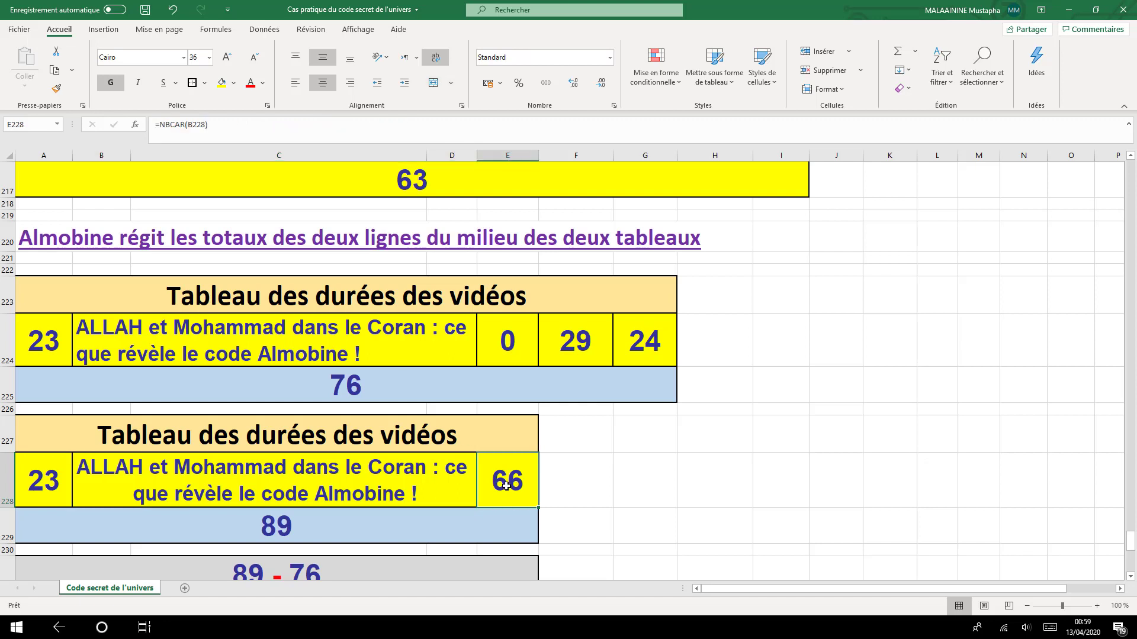
Open the sum formulas in A225 and A229 to inspect their ranges, and close them without changes
double_click(358, 393)
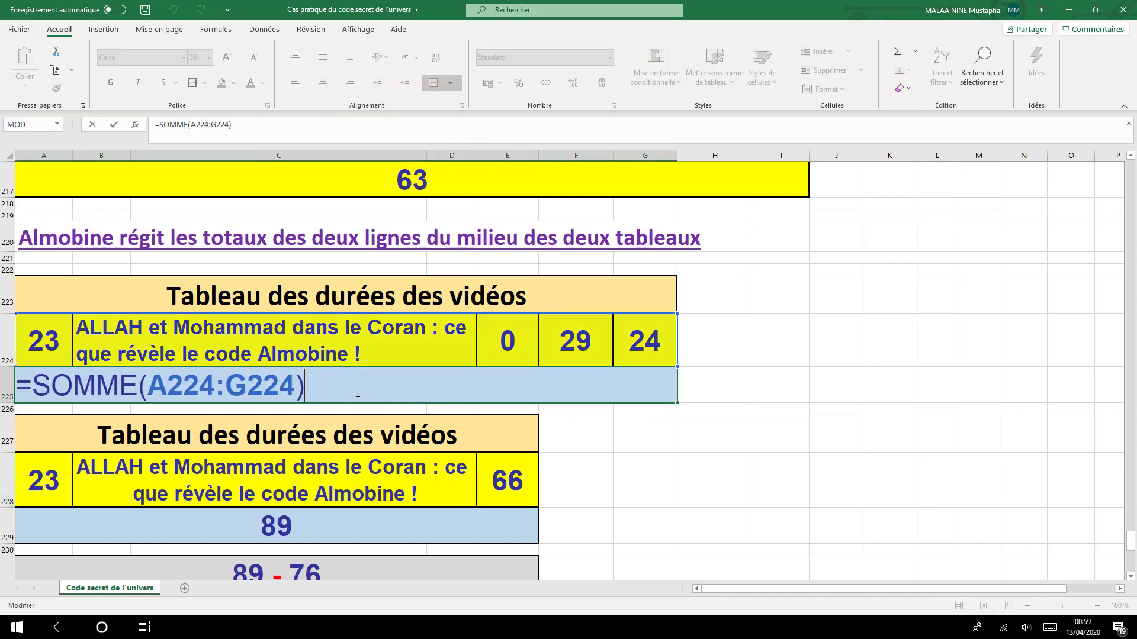
key(Return)
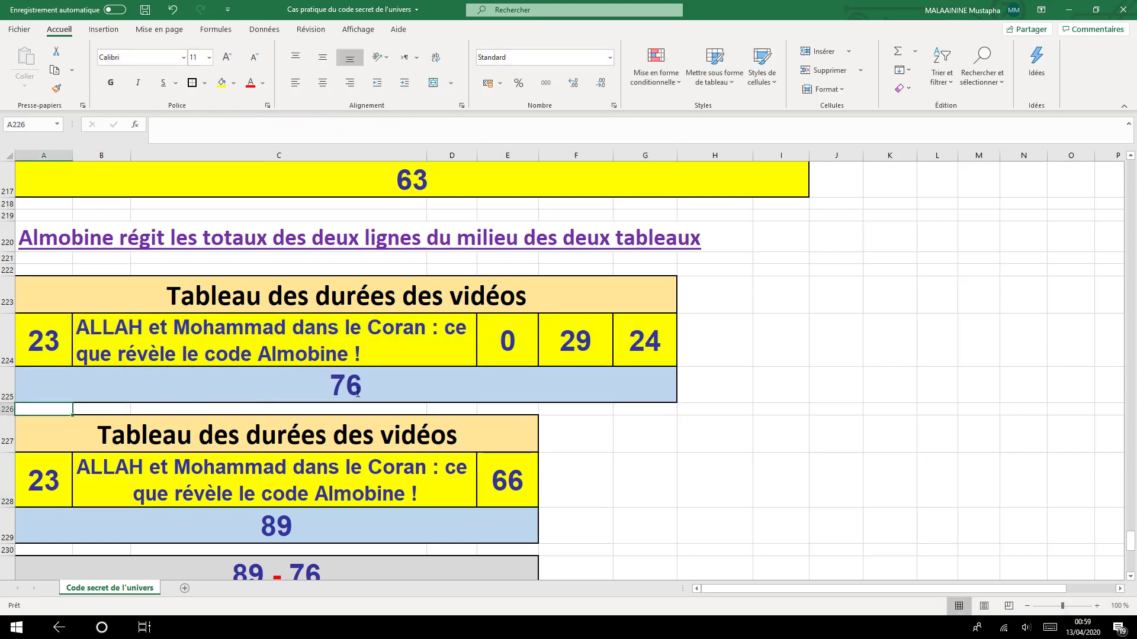
click(314, 510)
double_click(287, 523)
key(Return)
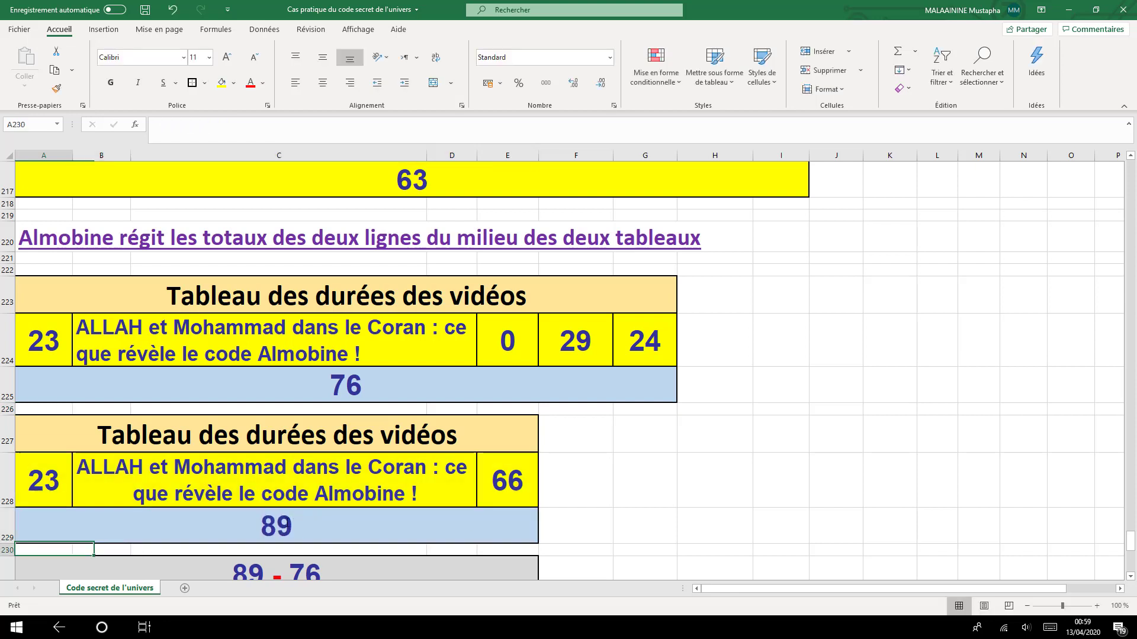
Compare the difference formula in A232 with the Rang 1 total in J115, and return to the middle-row calculations
scroll(208, 539, down, 1)
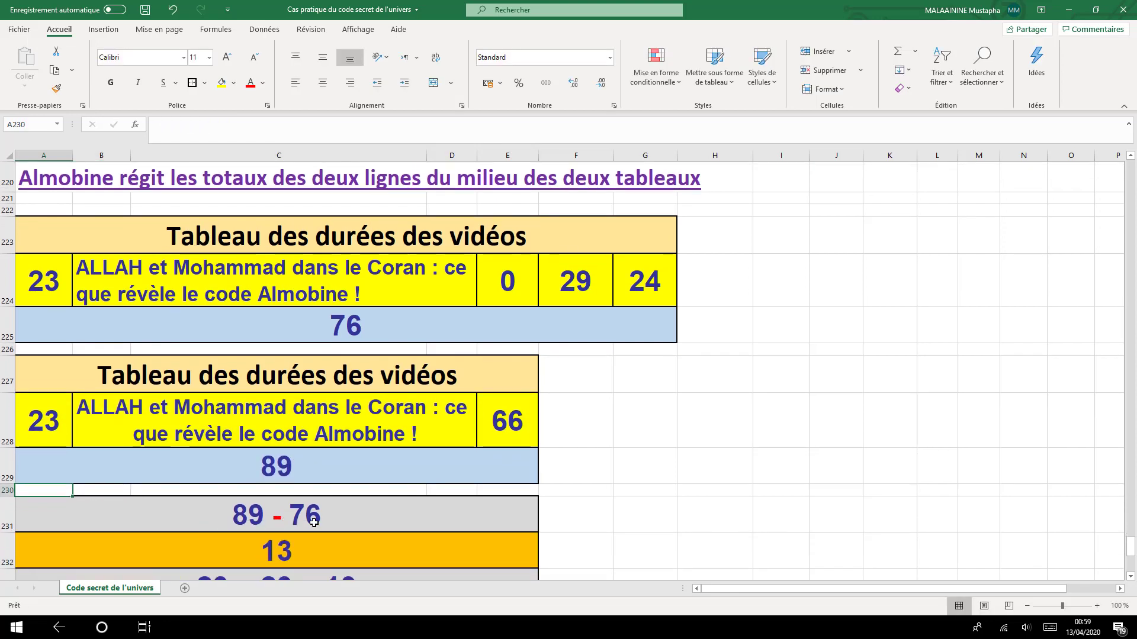
click(288, 546)
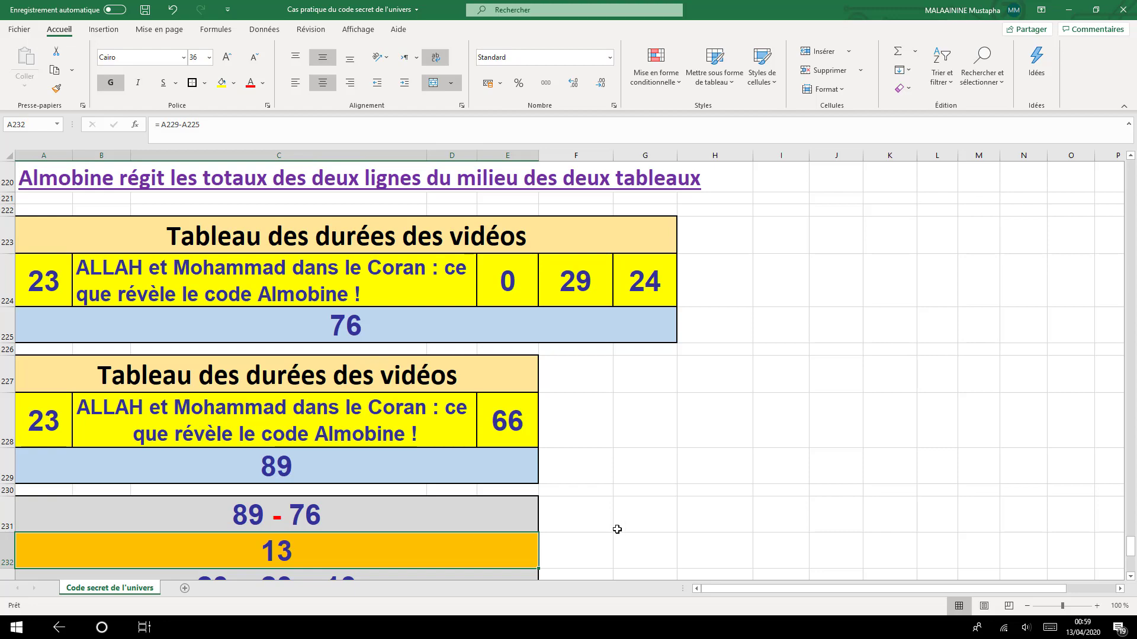
scroll(624, 458, up, 20)
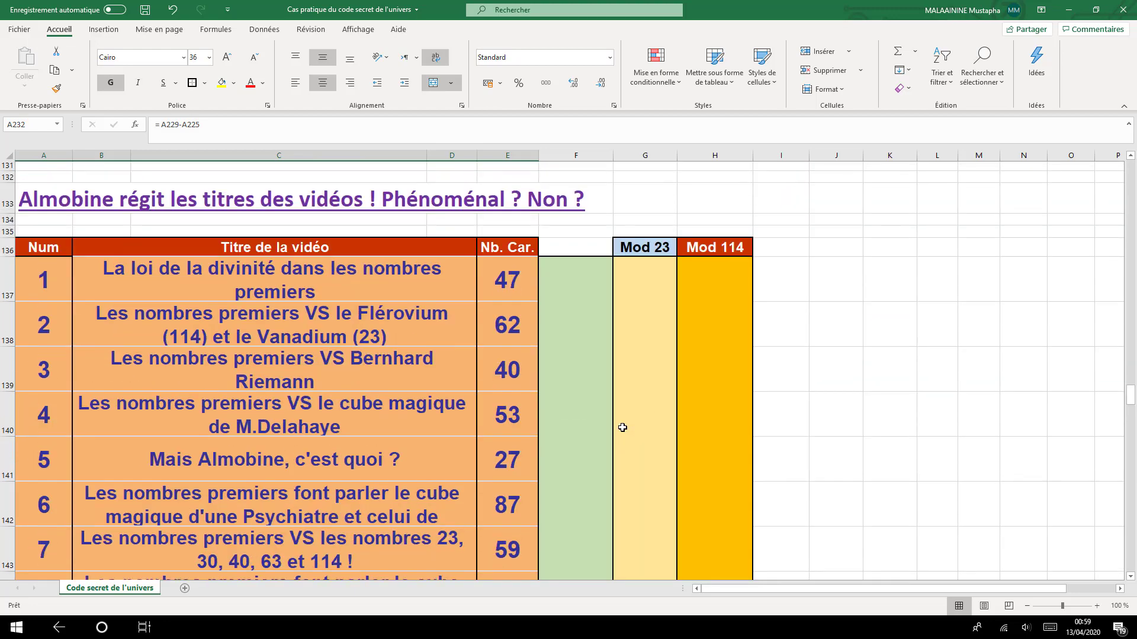
scroll(622, 427, up, 9)
scroll(623, 428, down, 7)
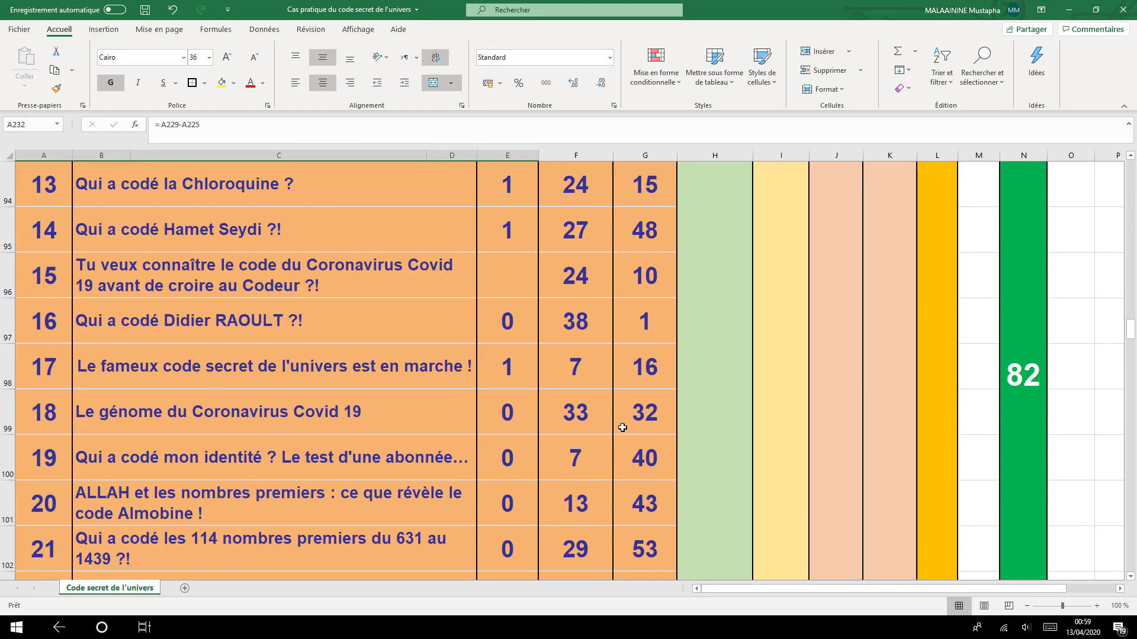
scroll(623, 427, down, 4)
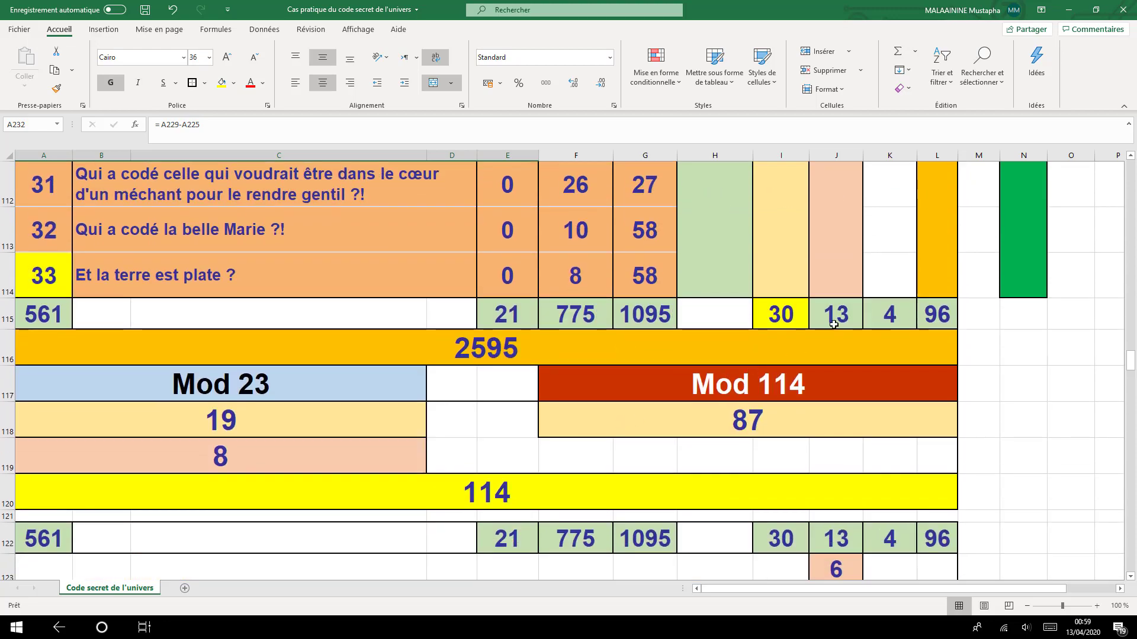
click(842, 316)
scroll(520, 444, up, 11)
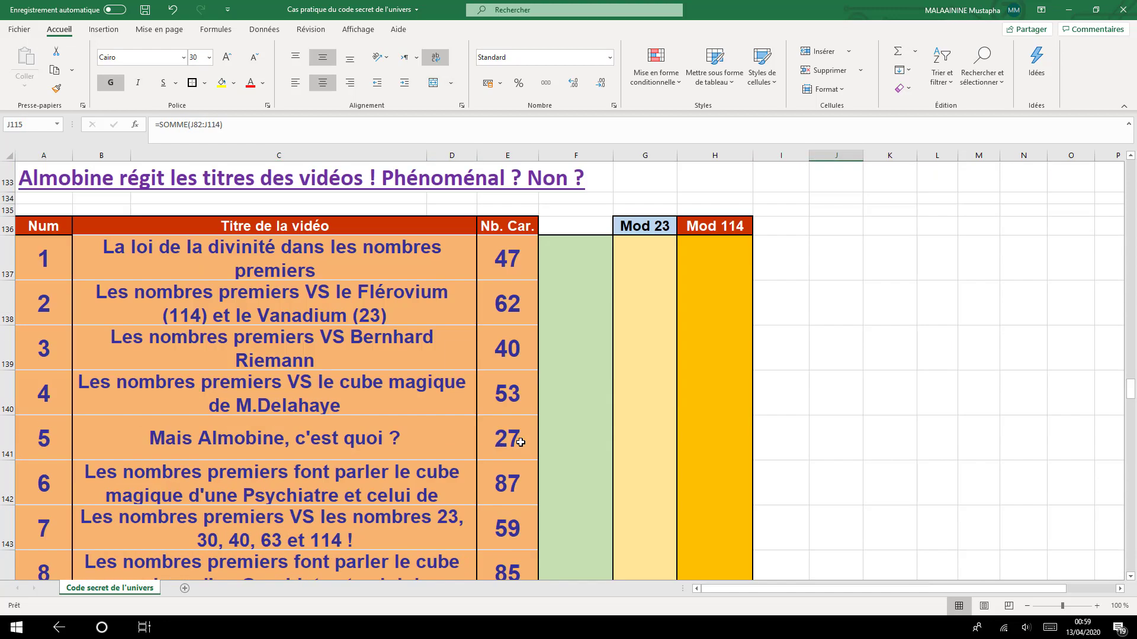
scroll(520, 443, down, 20)
scroll(520, 443, down, 4)
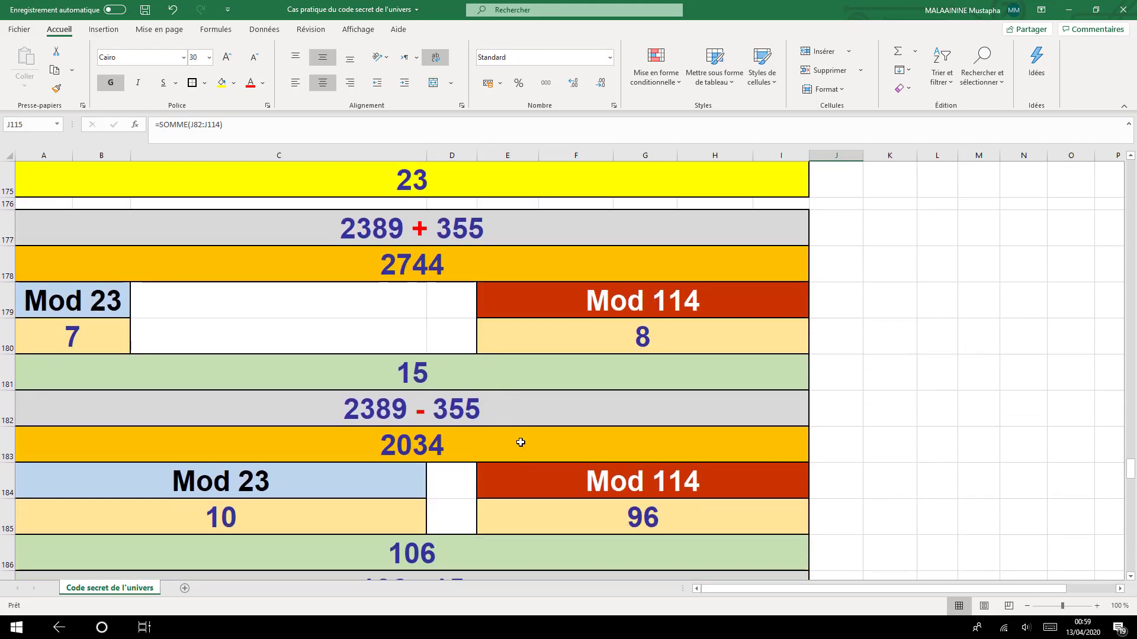
scroll(520, 443, down, 2)
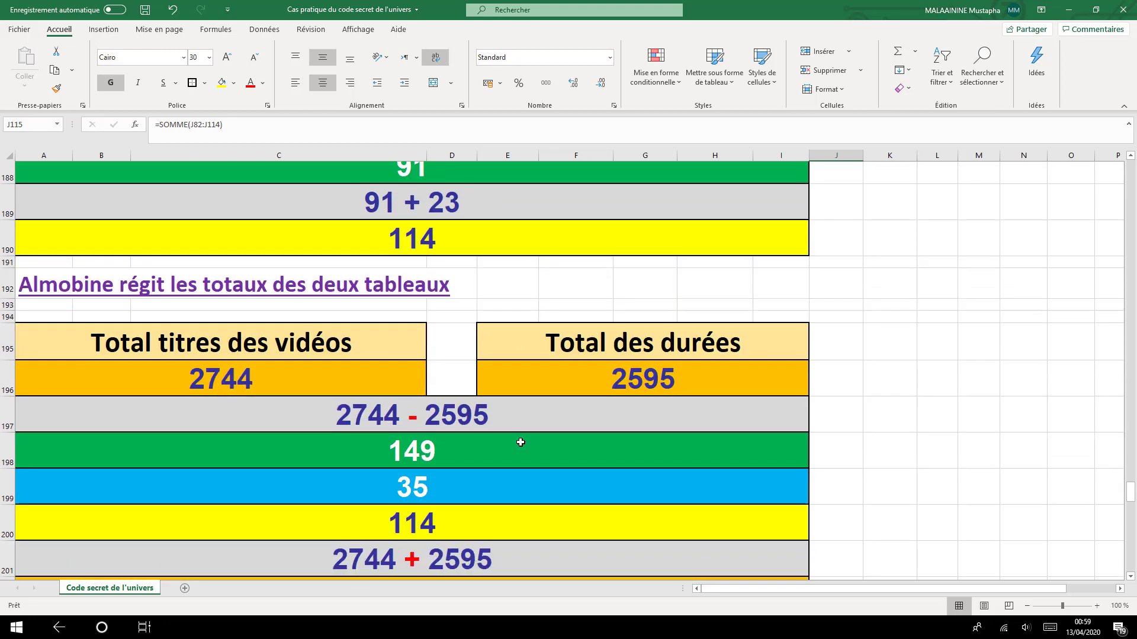
scroll(520, 443, down, 2)
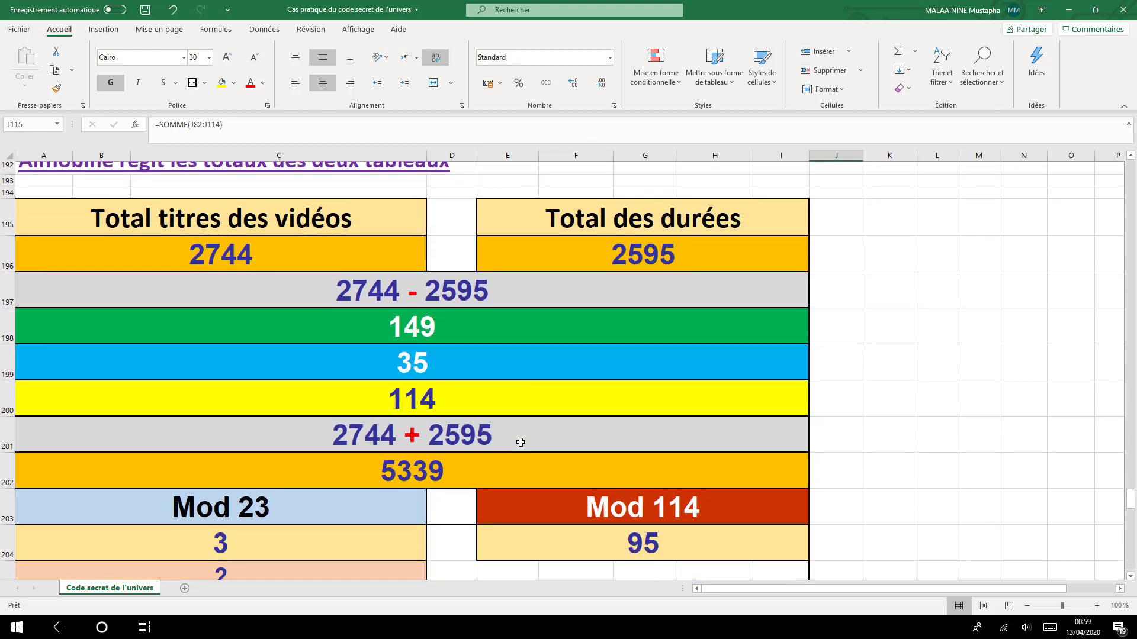
scroll(520, 443, down, 11)
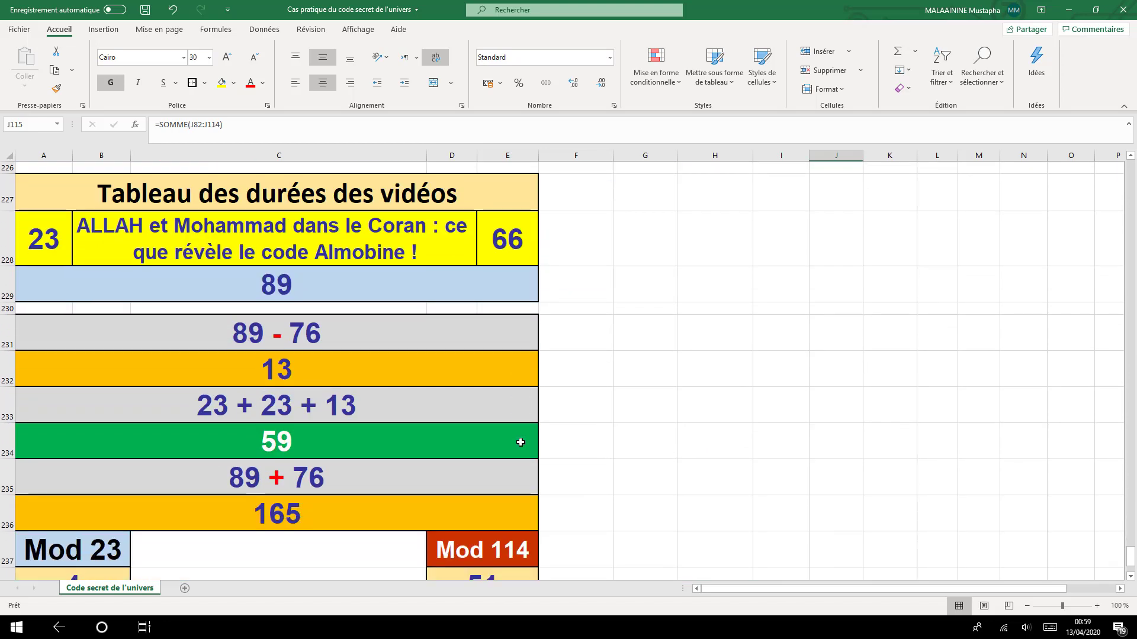
Trace the sum in A234 through its operands: the difference in A232 and the video numbers in A224 and A228
click(258, 371)
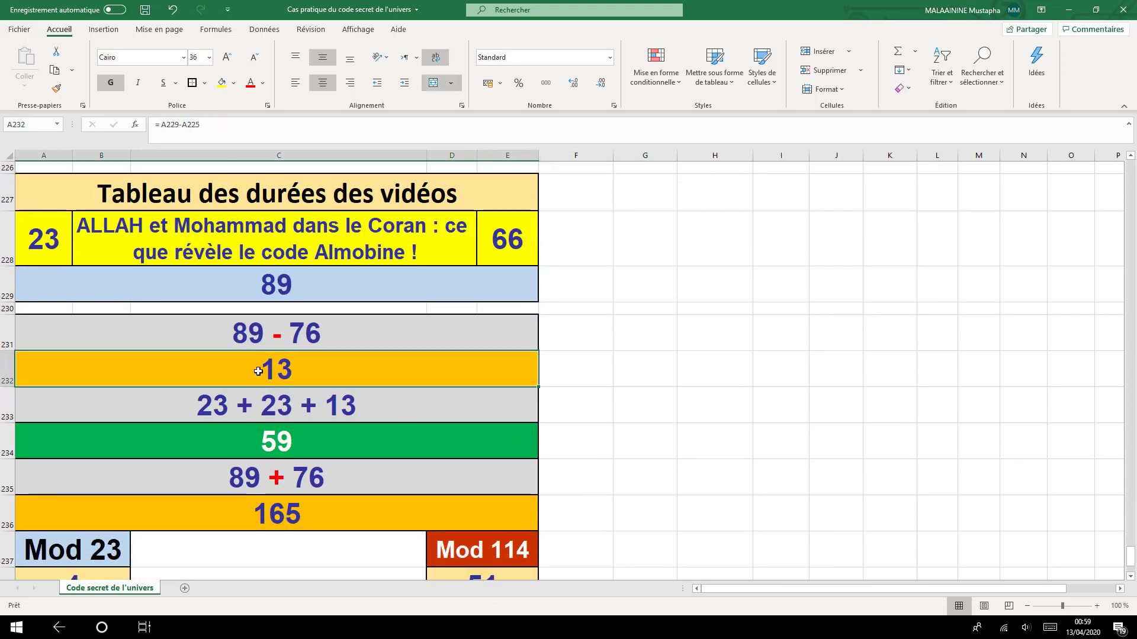
scroll(165, 355, up, 2)
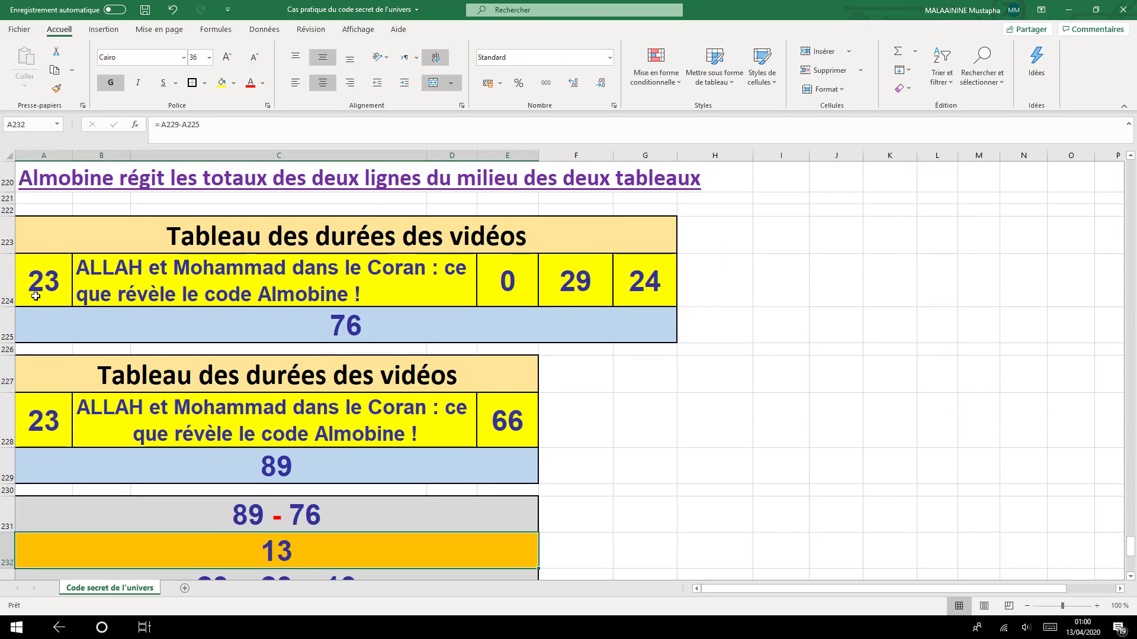
click(29, 282)
click(44, 415)
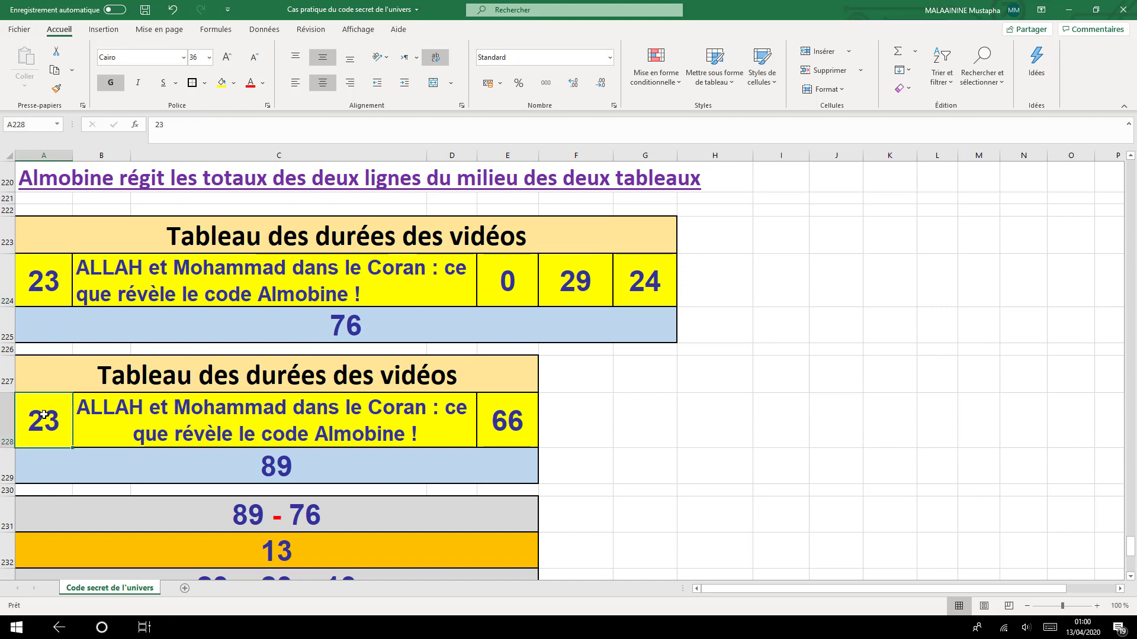
scroll(89, 427, down, 2)
click(246, 381)
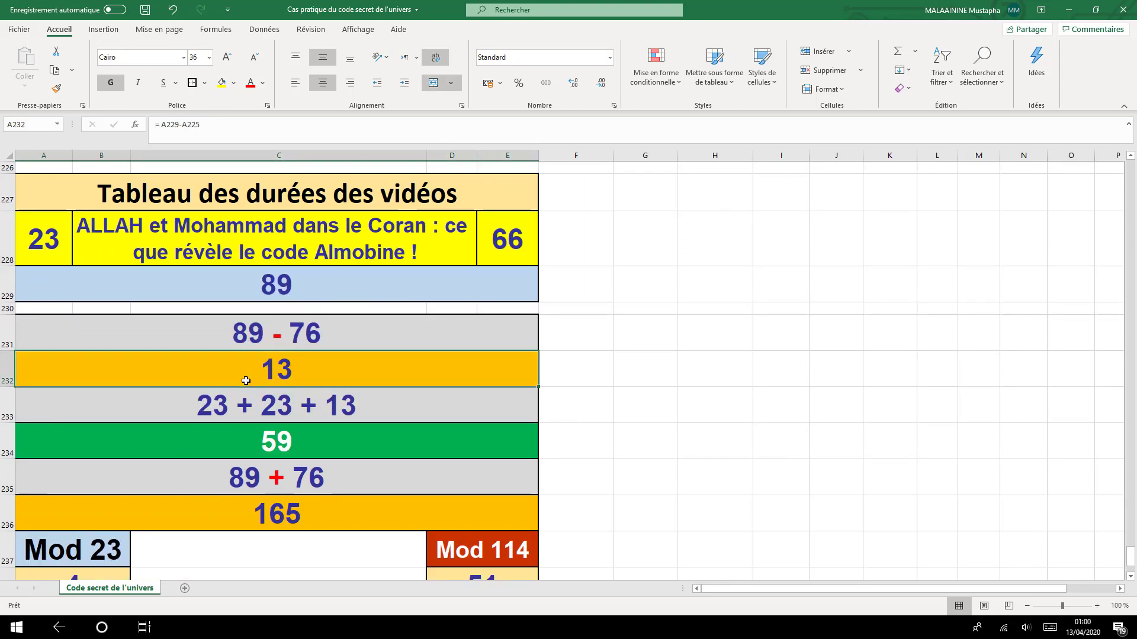
click(240, 436)
Recheck video number 23 in A228 and the difference in A232 against the formula in A234
scroll(241, 437, up, 3)
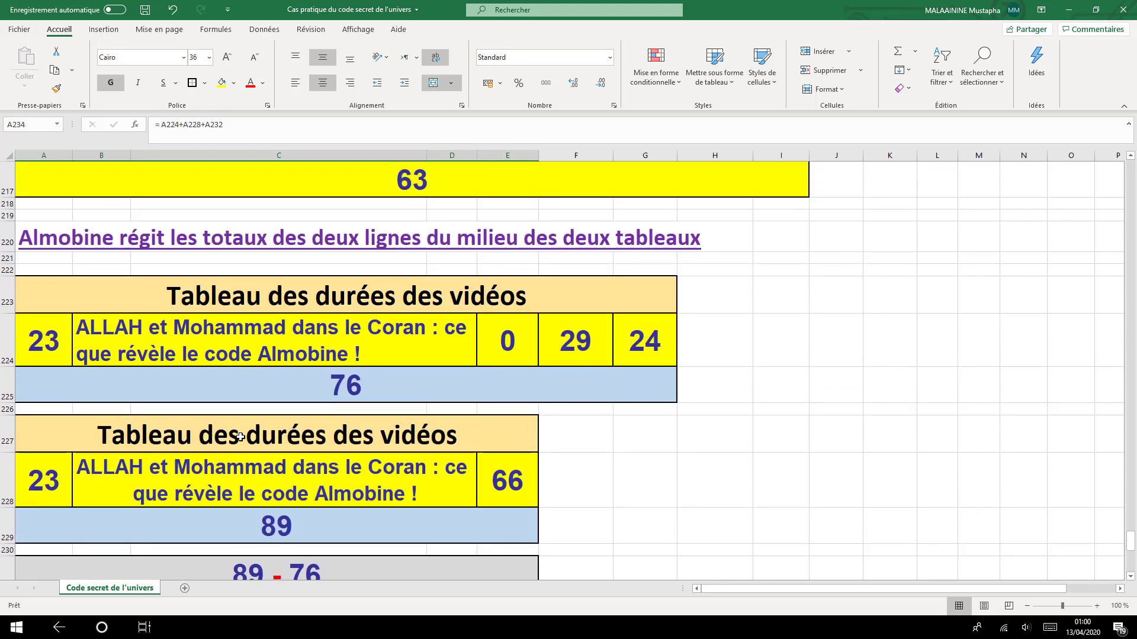
click(57, 466)
scroll(56, 466, down, 2)
click(185, 479)
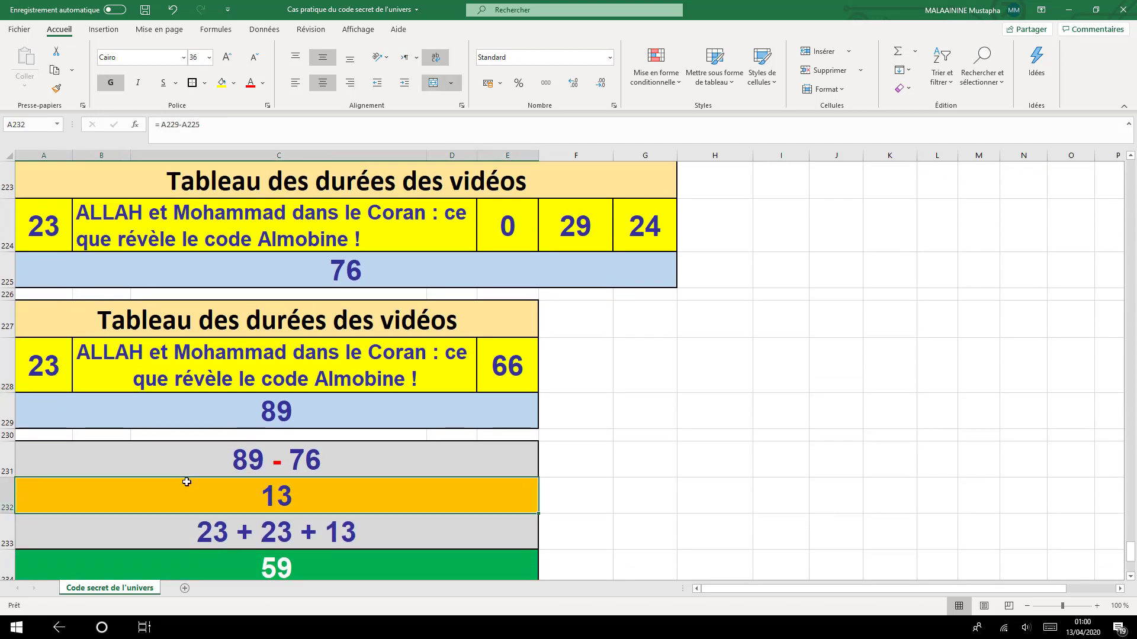
scroll(185, 480, down, 1)
click(246, 454)
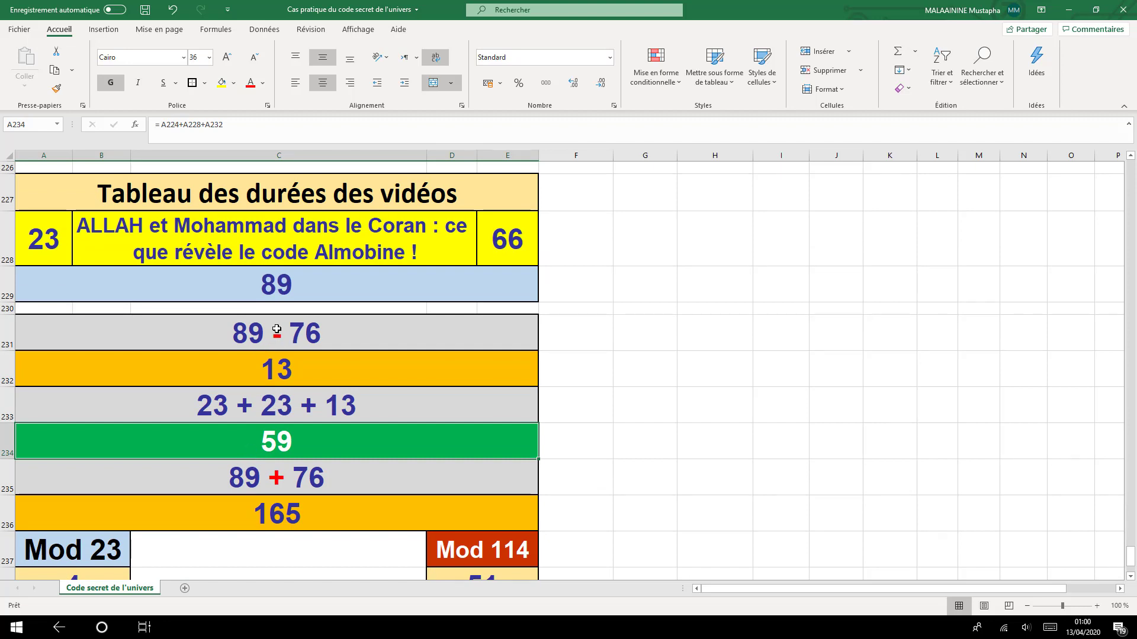
Compare the row totals in A225 and A229 with the addition formula in A236
scroll(284, 331, up, 1)
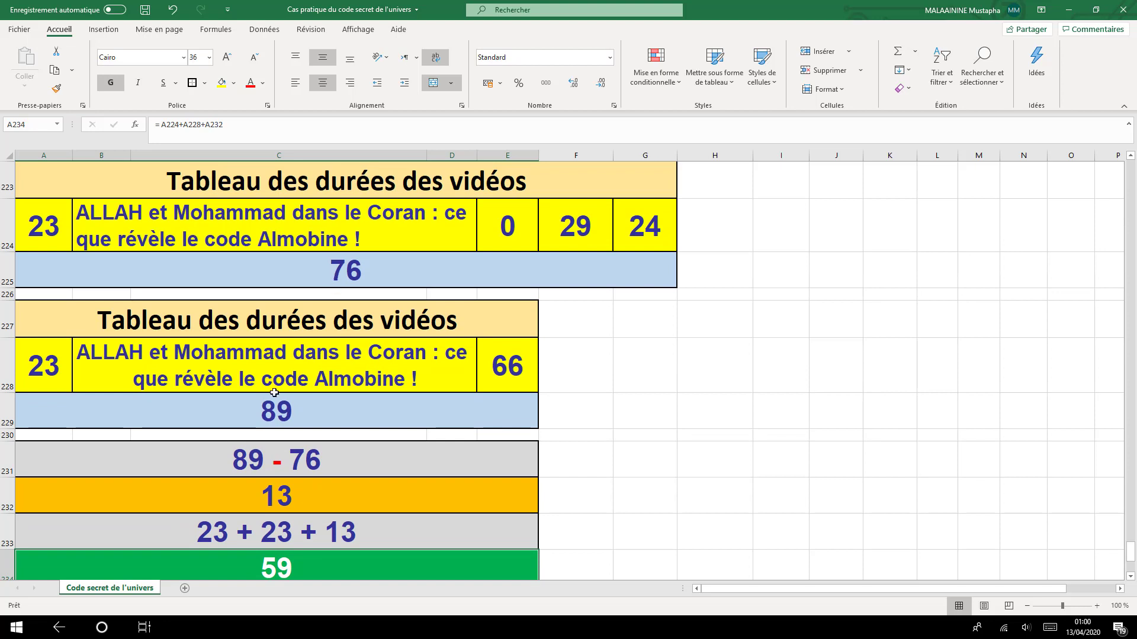
scroll(274, 393, down, 1)
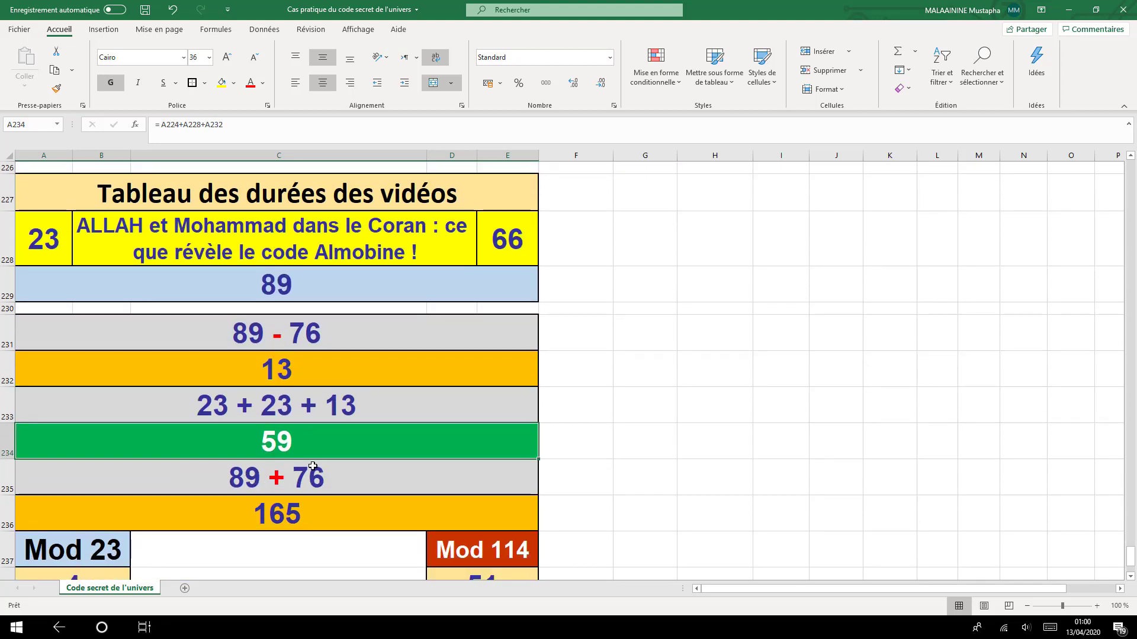
click(288, 518)
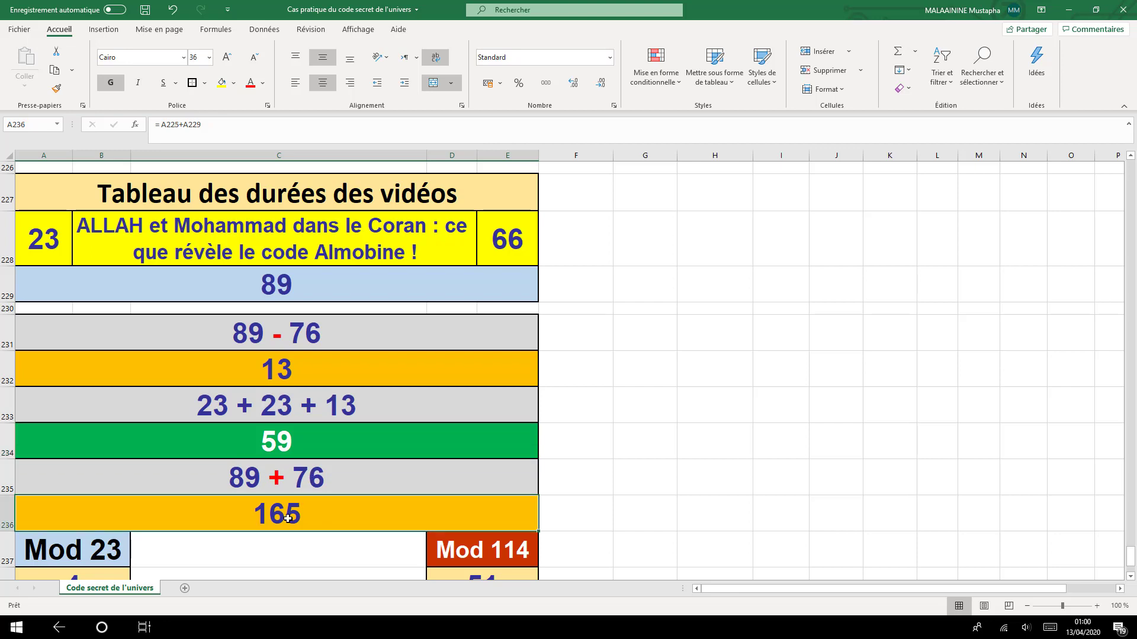
scroll(288, 519, down, 1)
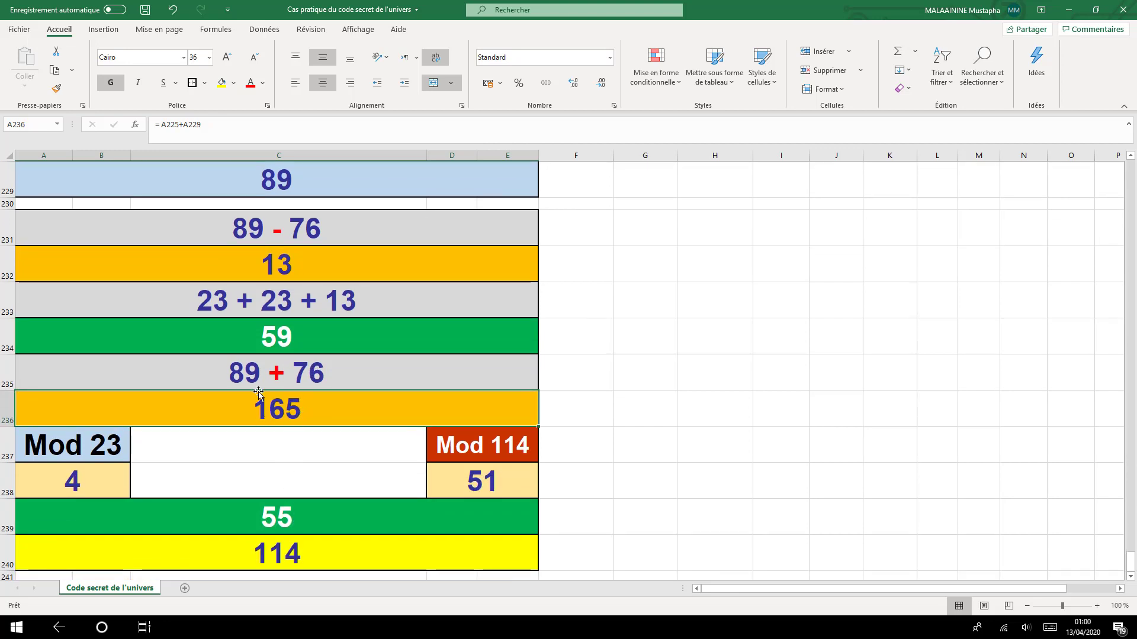
Check the Mod 23 and Mod 114 remainders in row 238, their sum in A239, and its addition with A234 in A240
click(92, 477)
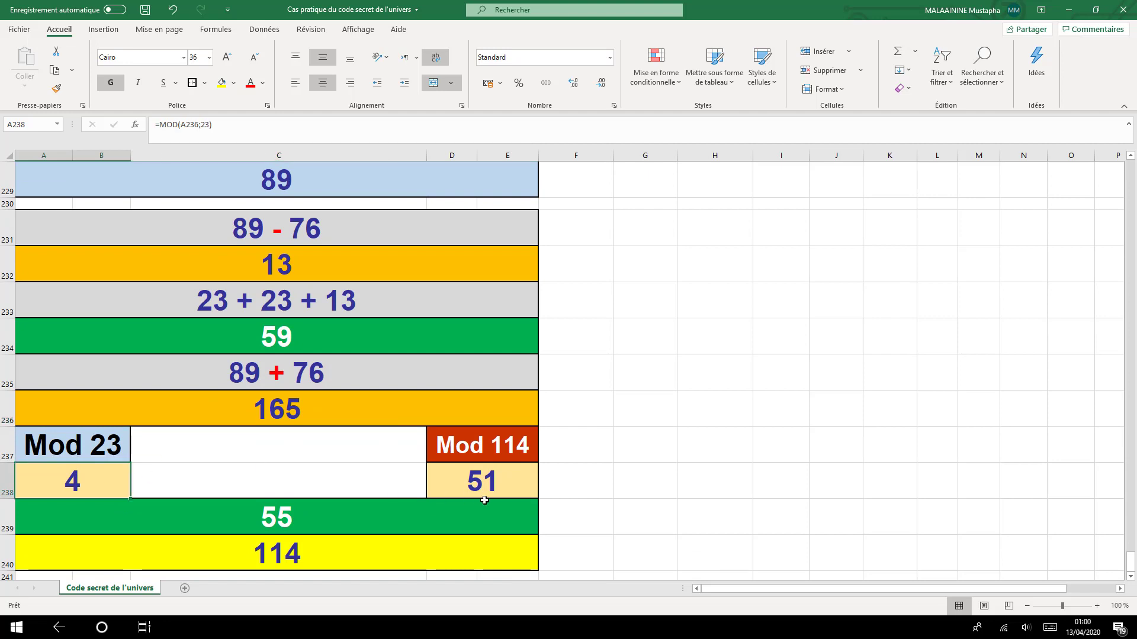
click(485, 493)
click(281, 512)
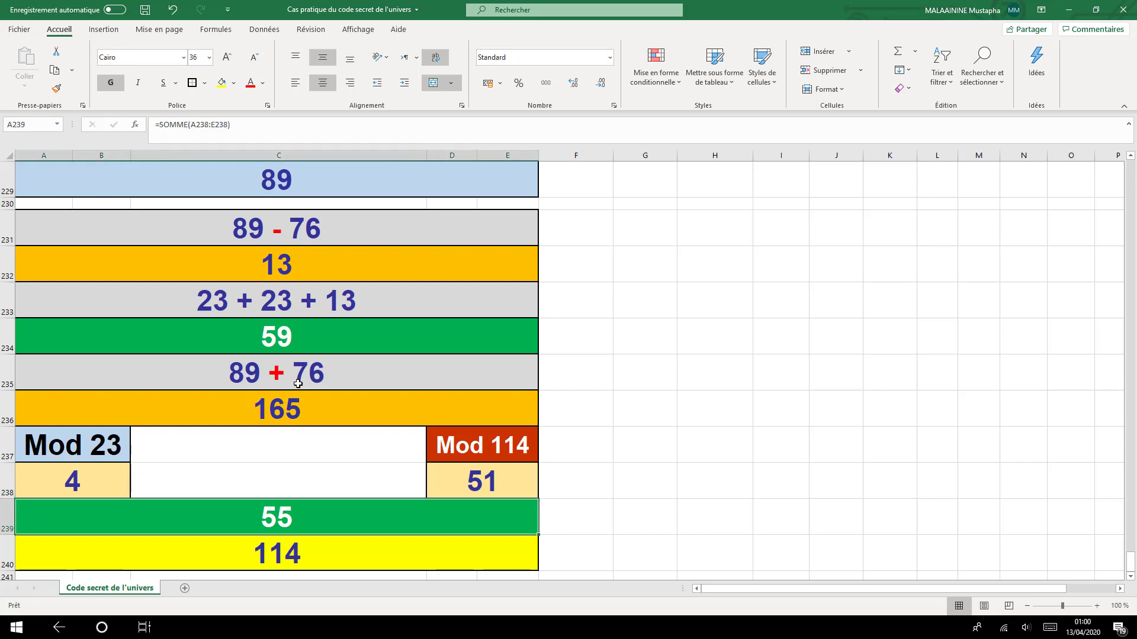
click(289, 344)
click(277, 559)
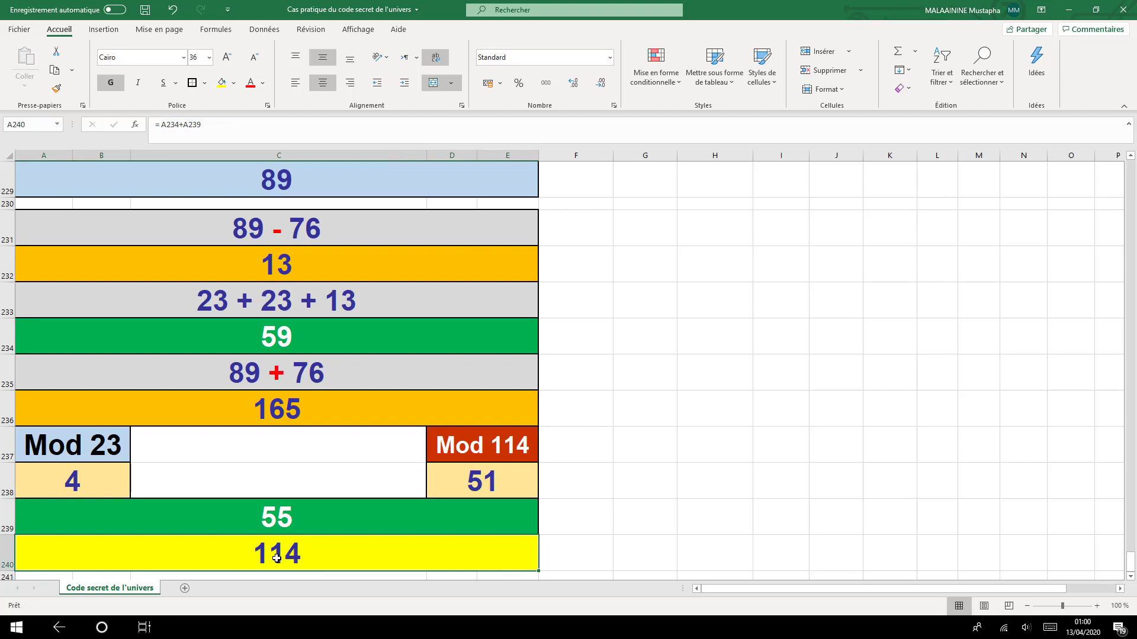
click(287, 344)
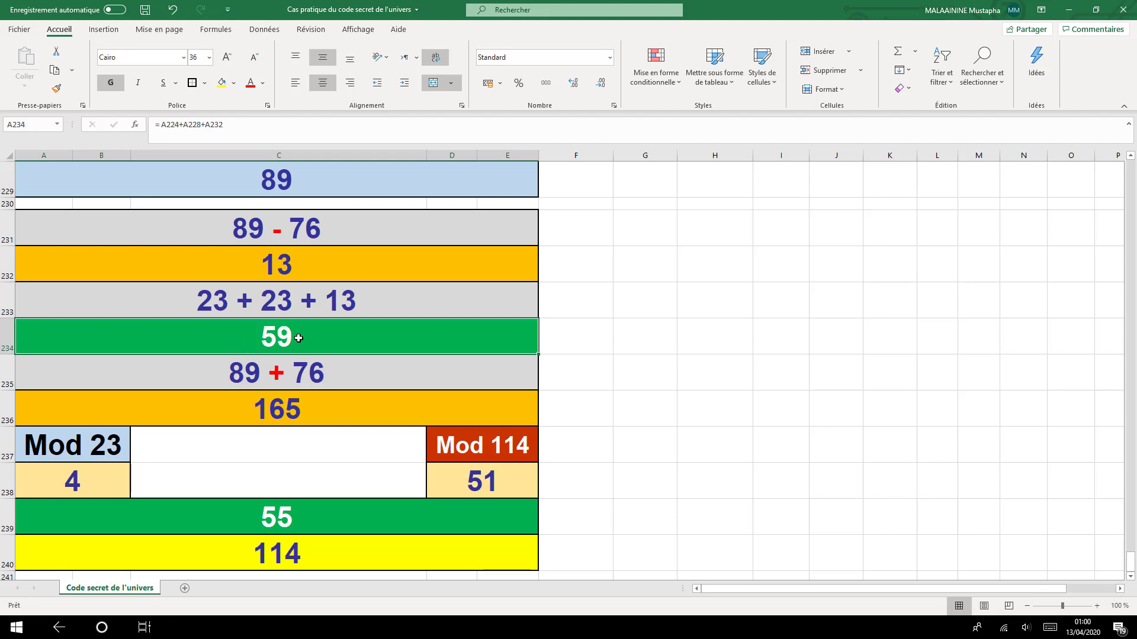
Enter the values 59, 17, 7 and 4 in cells G232 to G235
click(645, 262)
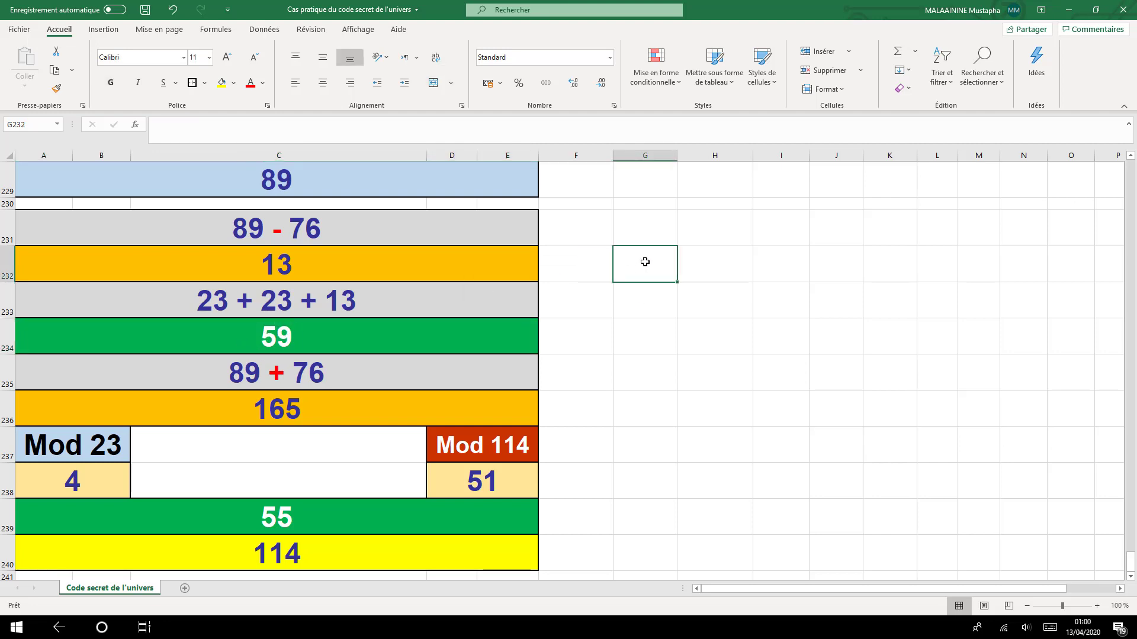
text(89)
key(BackSpace)
key(BackSpace)
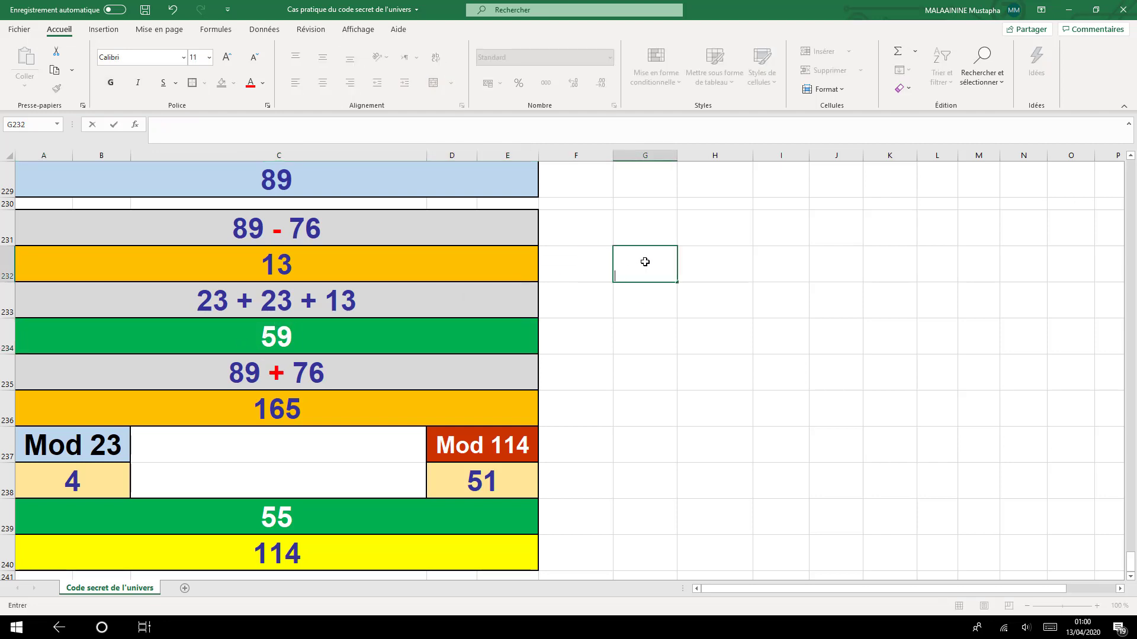
text(59)
key(Return)
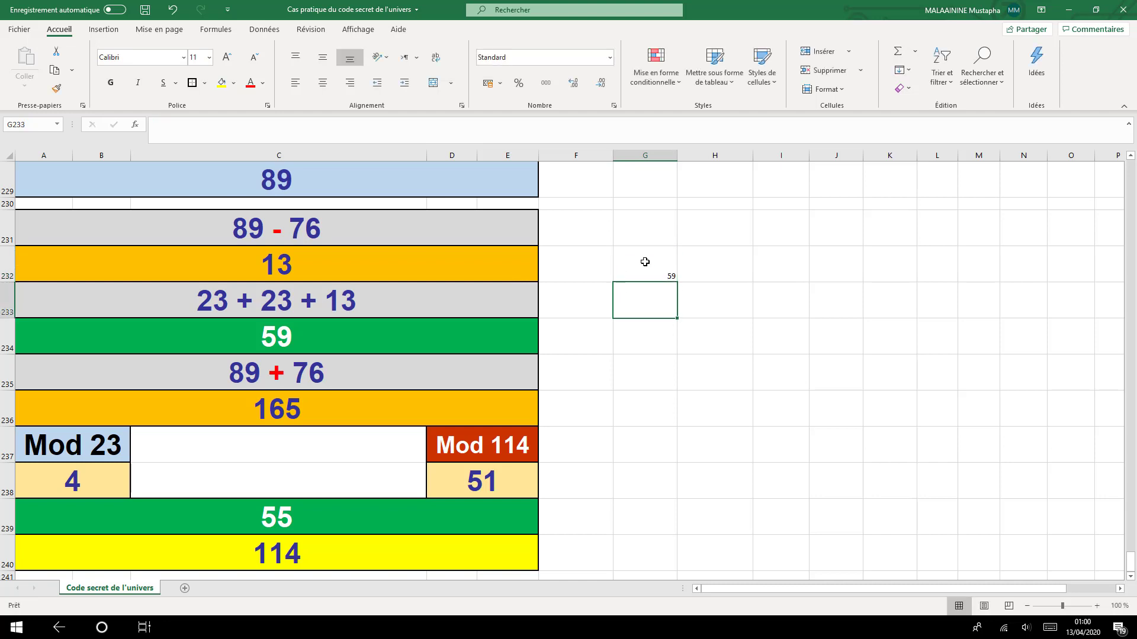
text(17)
key(Return)
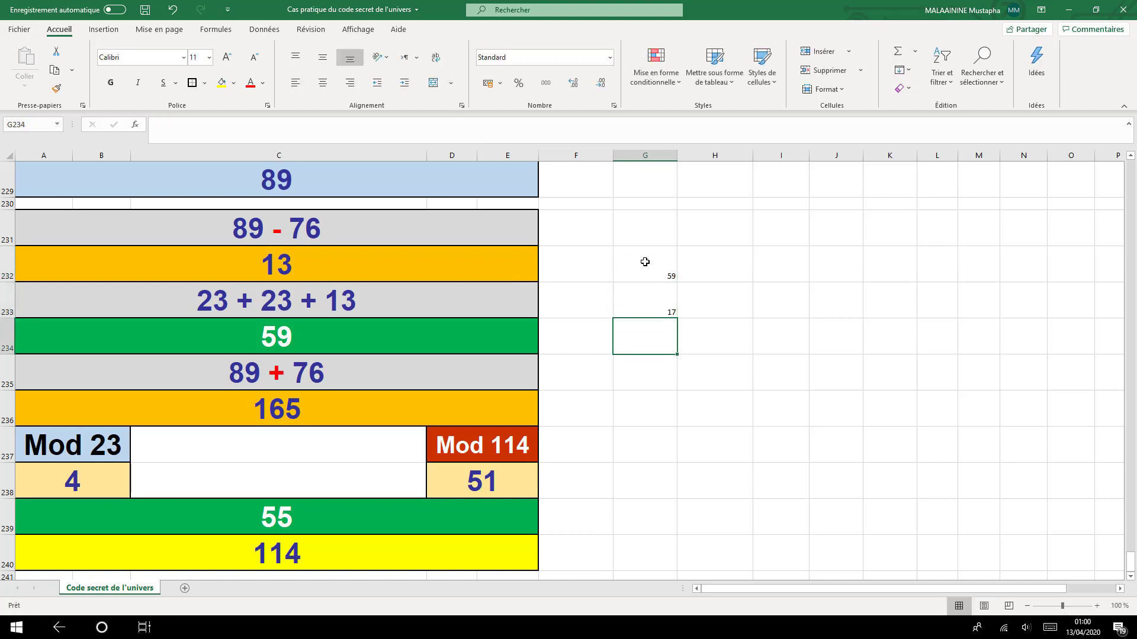
text(7)
key(Return)
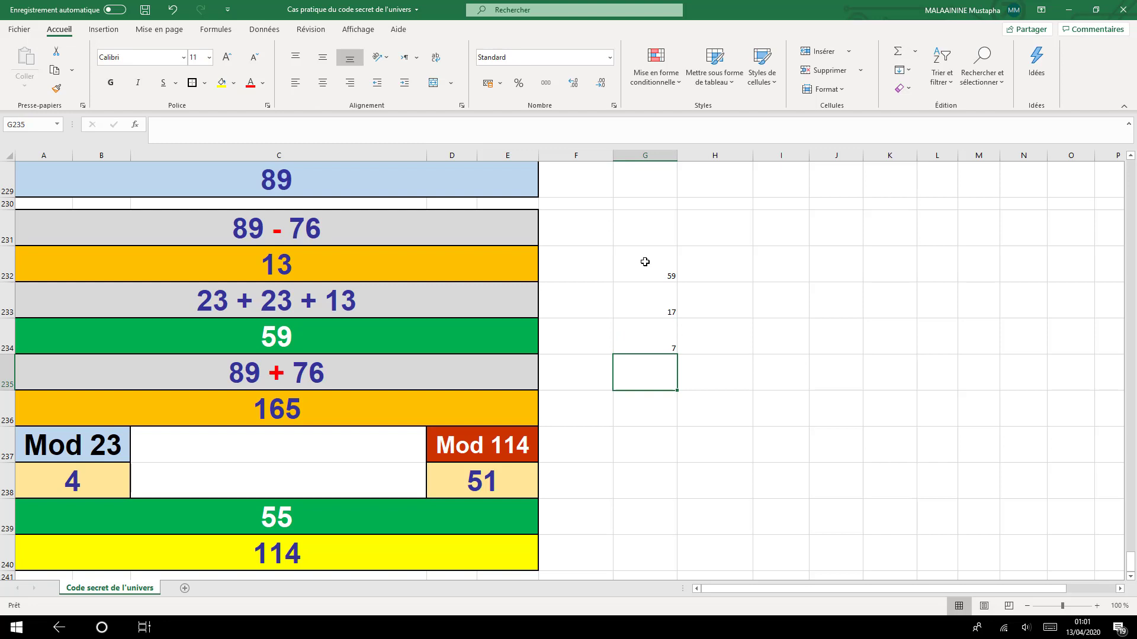
key(Return)
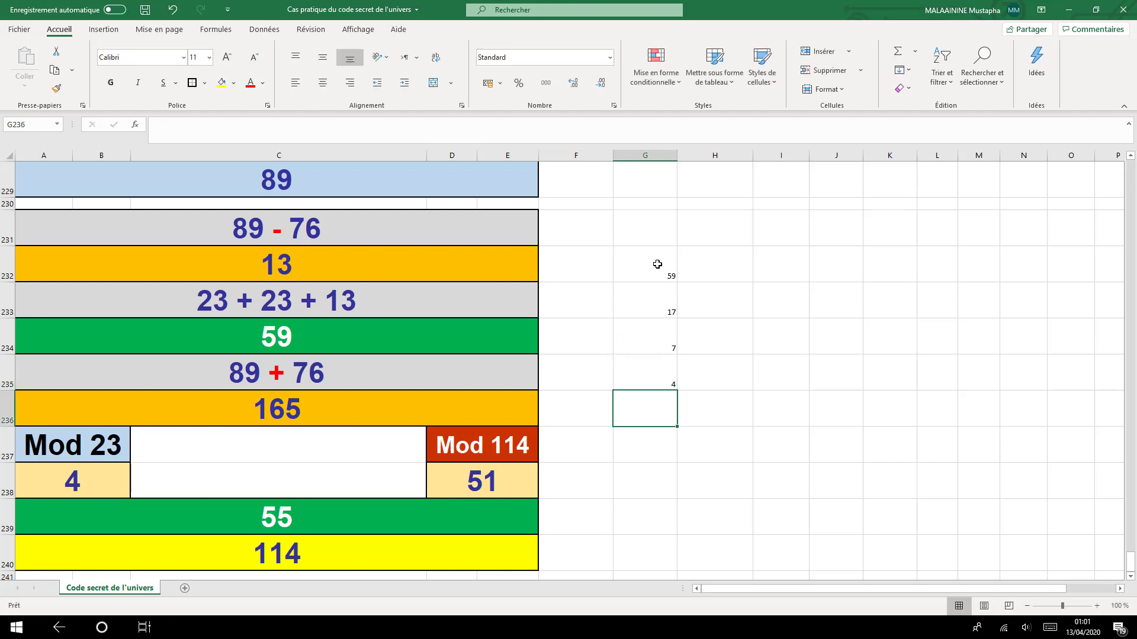
Sum G232:G234 in cell H232
click(711, 263)
click(897, 52)
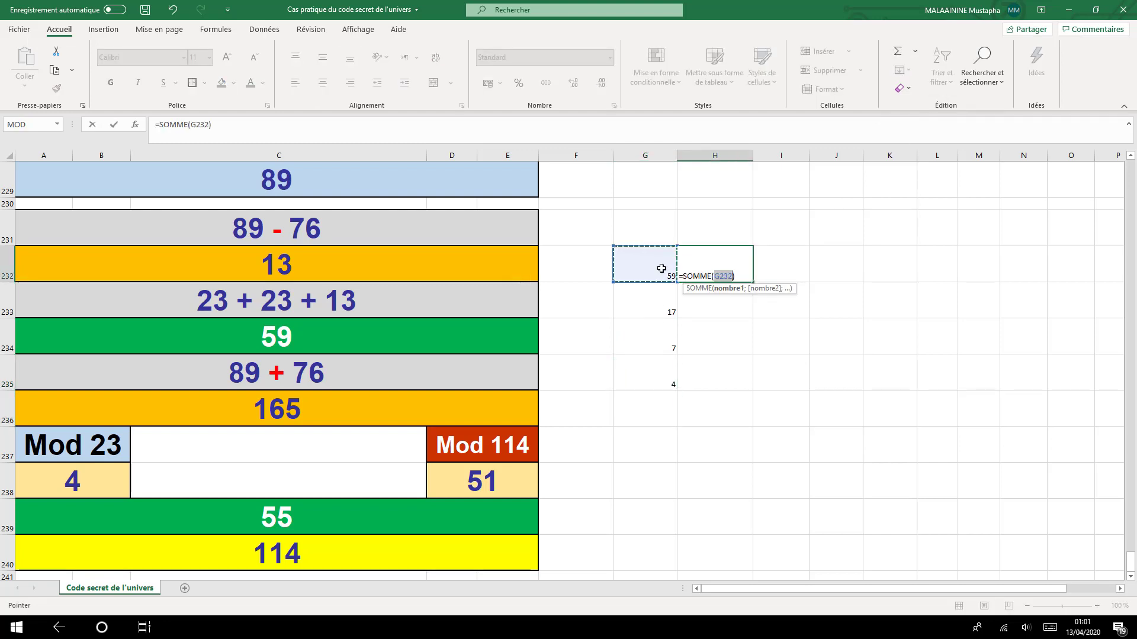
drag(661, 269, 650, 338)
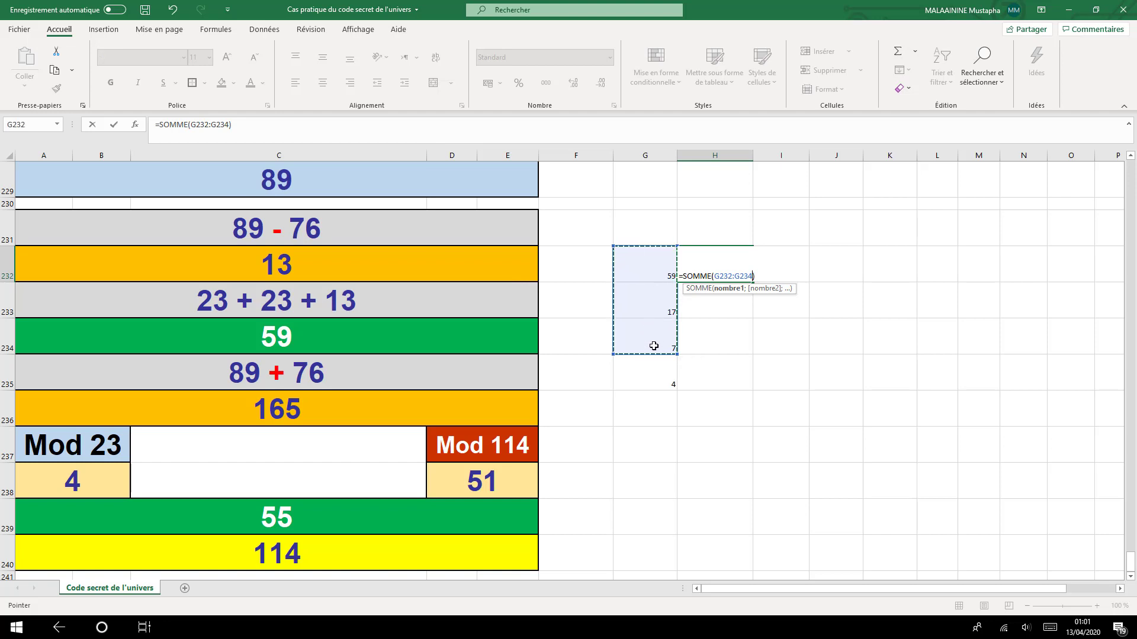
key(Return)
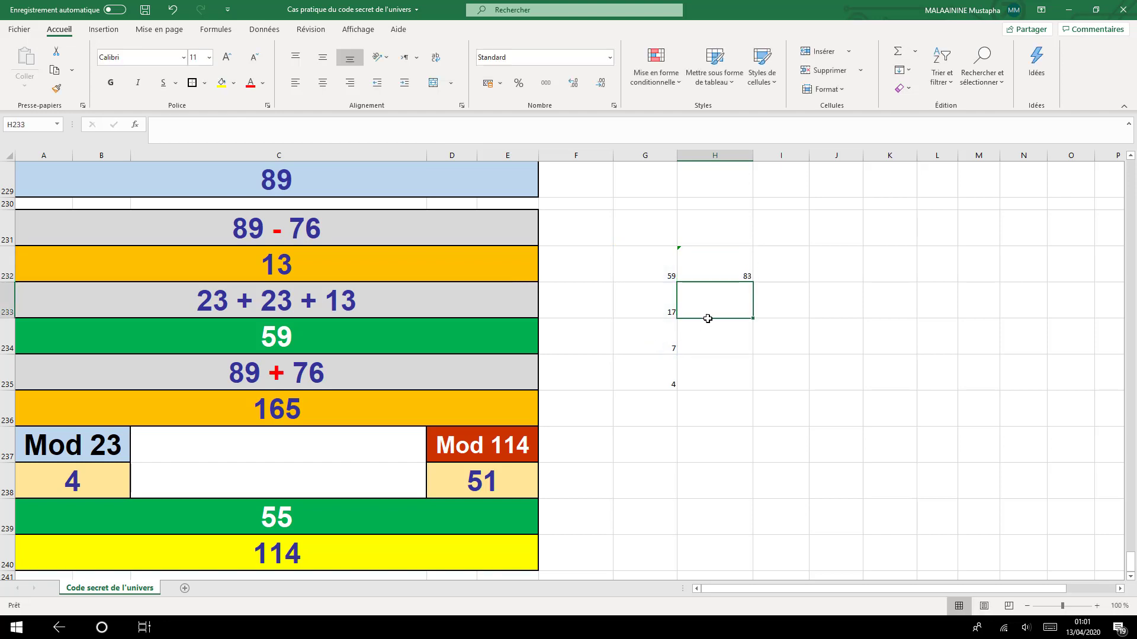
Copy the formatting of the Mod 23 result in A238 onto the sum in H232
click(728, 270)
click(89, 480)
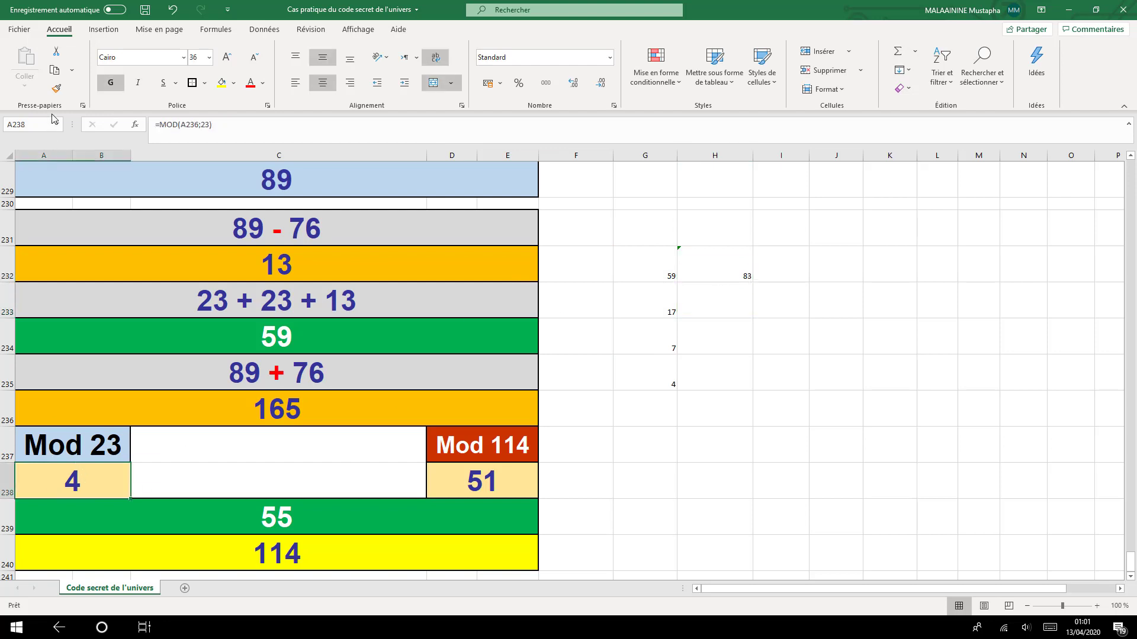
click(56, 87)
click(719, 264)
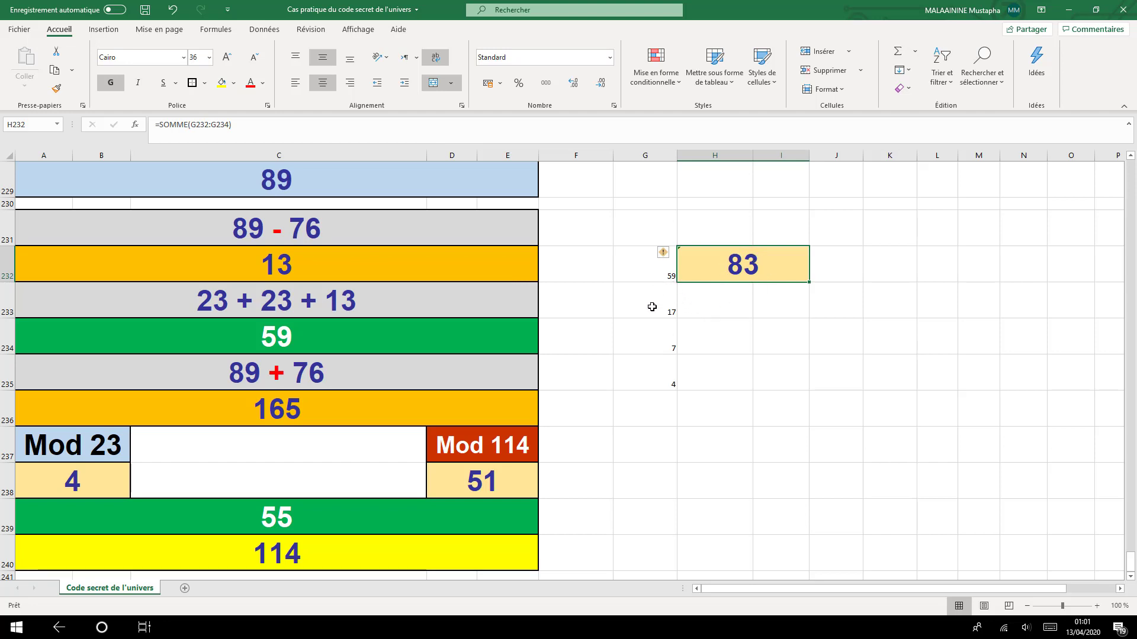
Review the values in G232:G235 alongside the remainder sum in A239 and the final total in A240
click(658, 279)
key(Down)
key(Down)
key(Down)
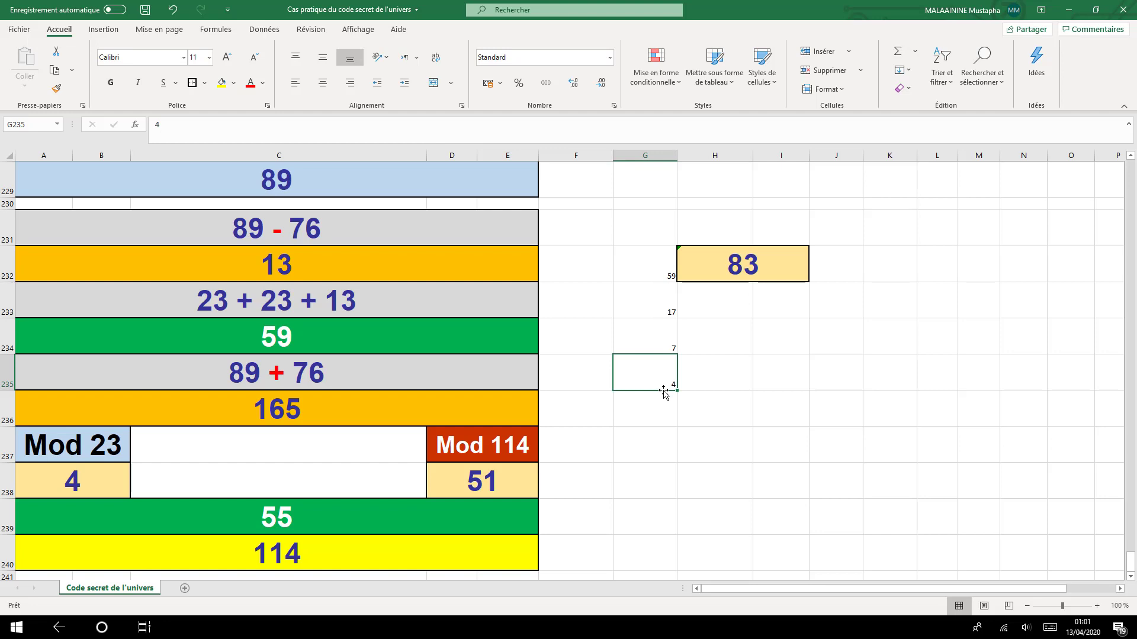
click(306, 514)
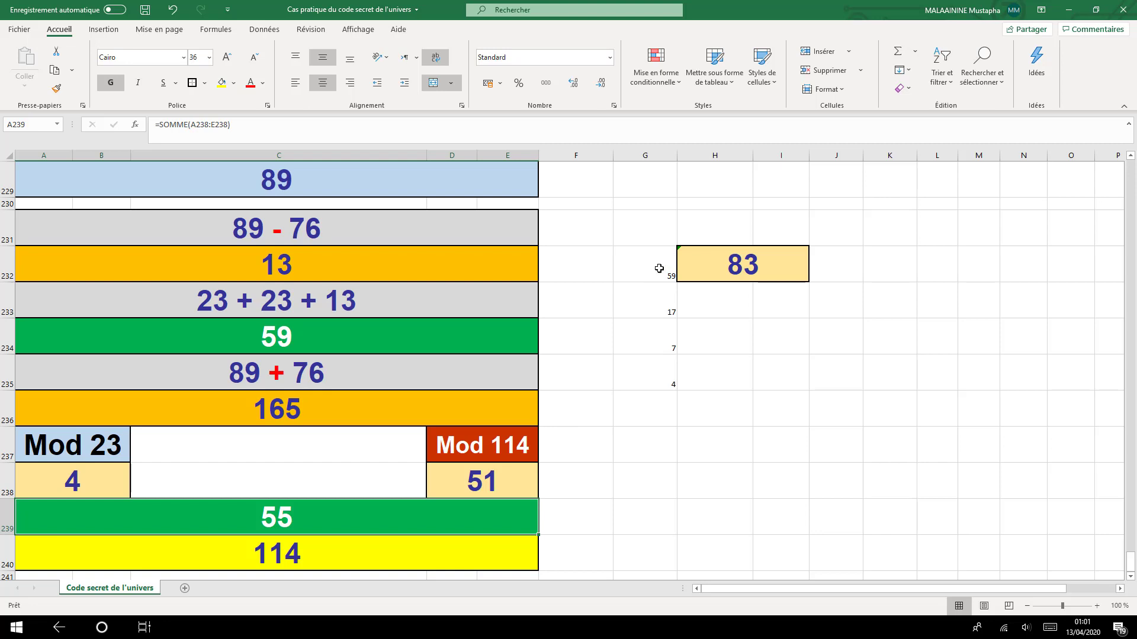
click(308, 561)
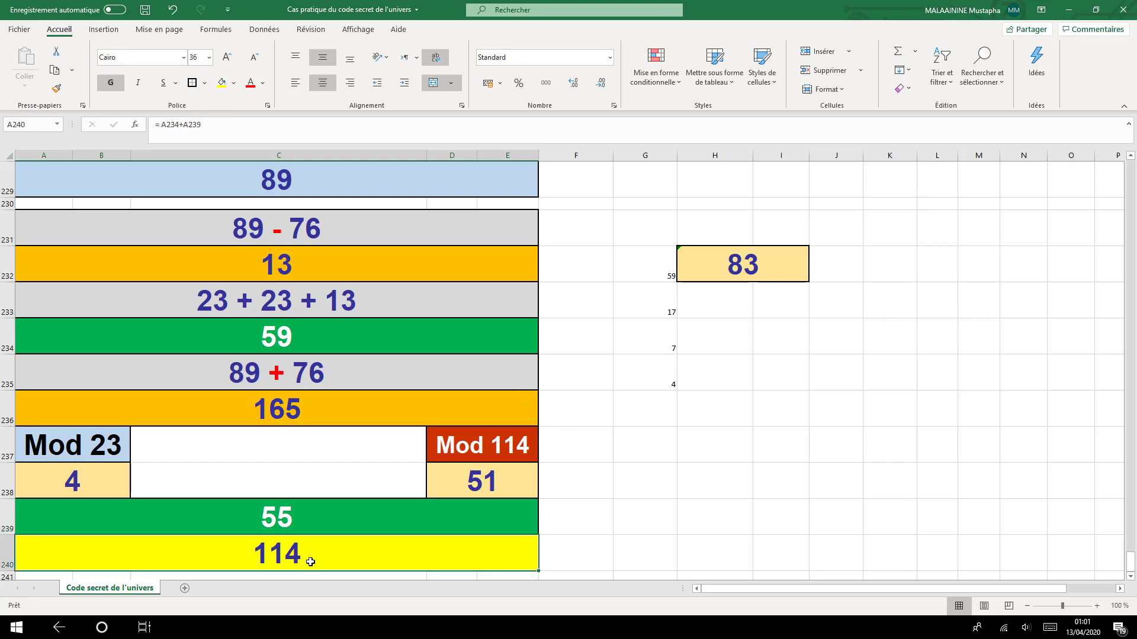
drag(646, 264, 666, 377)
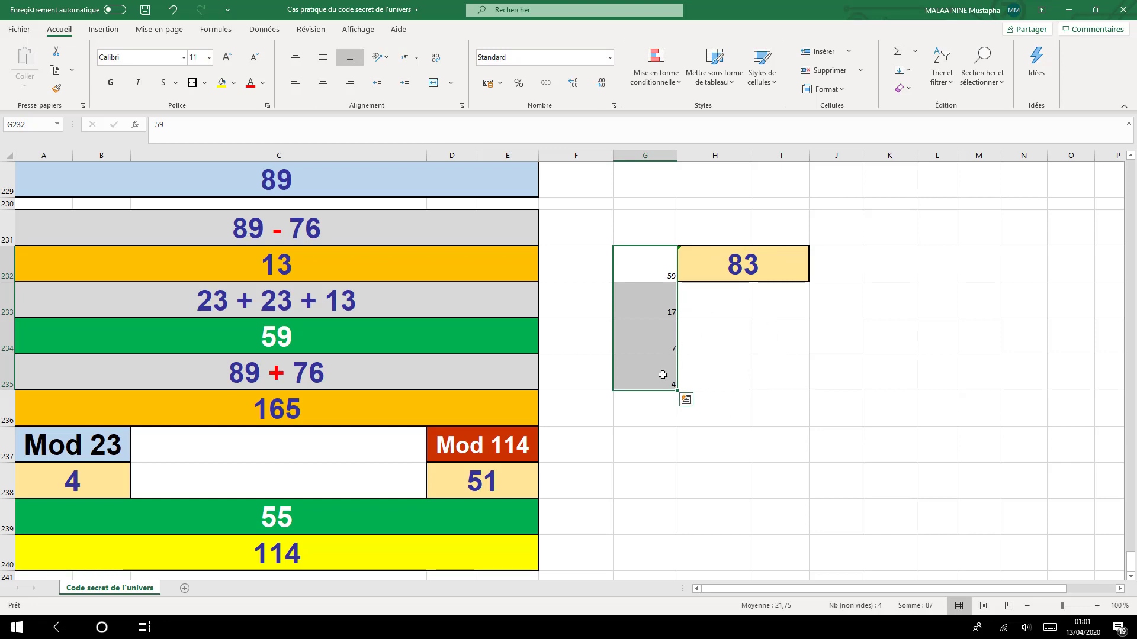
Go back to the video thumbnails around rows 43 to 77 and switch to the screen recorder
scroll(521, 382, down, 1)
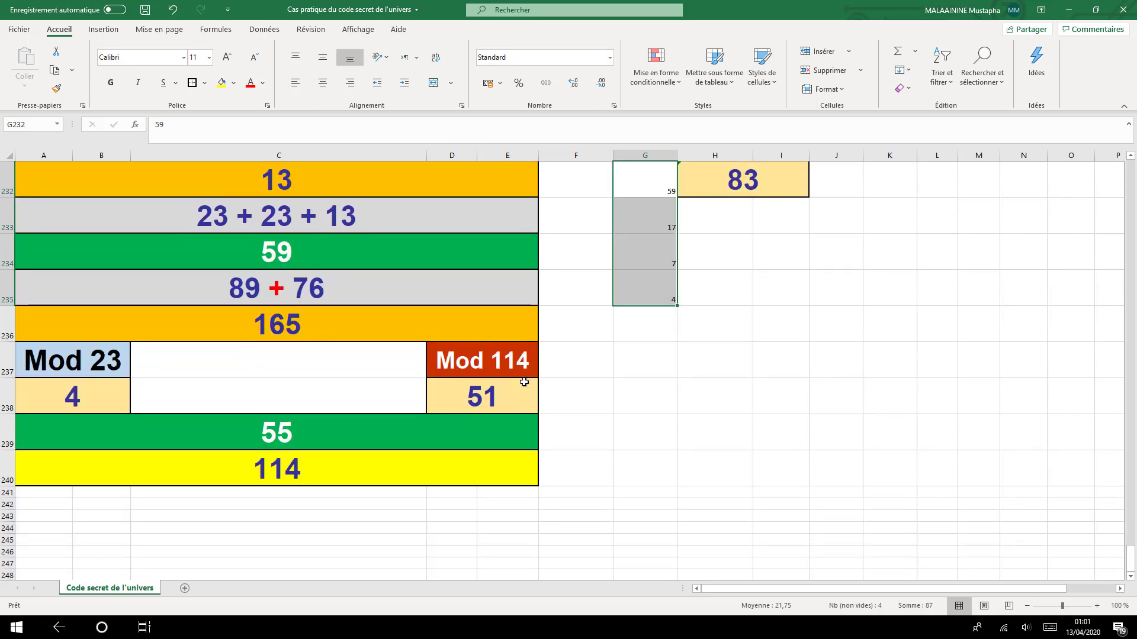
scroll(524, 382, up, 2)
scroll(524, 381, up, 1)
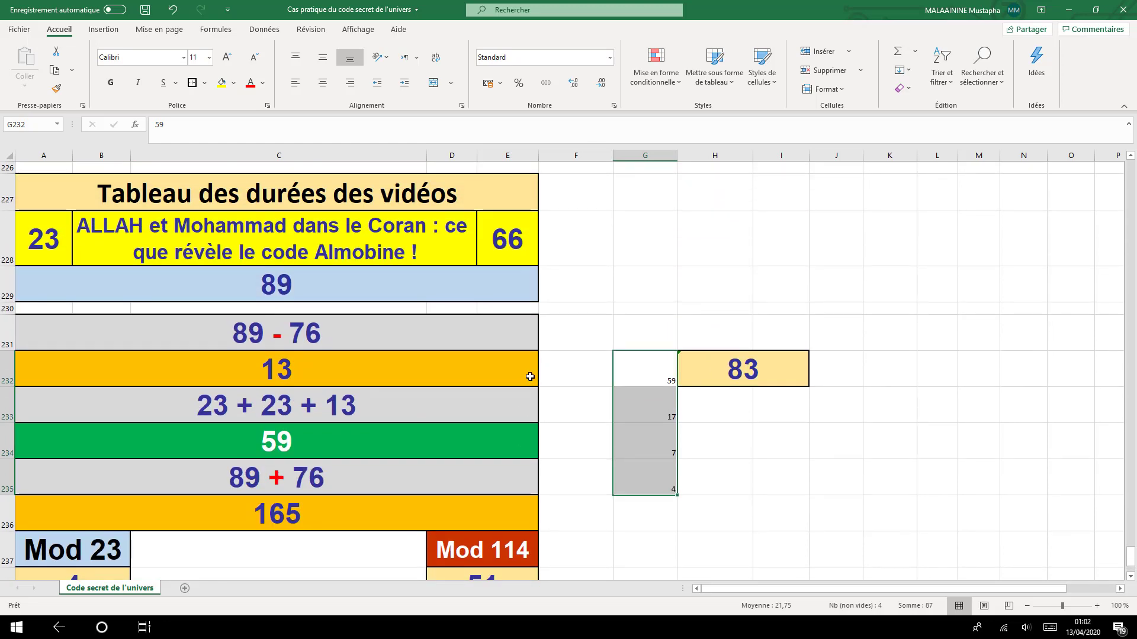
scroll(540, 377, up, 20)
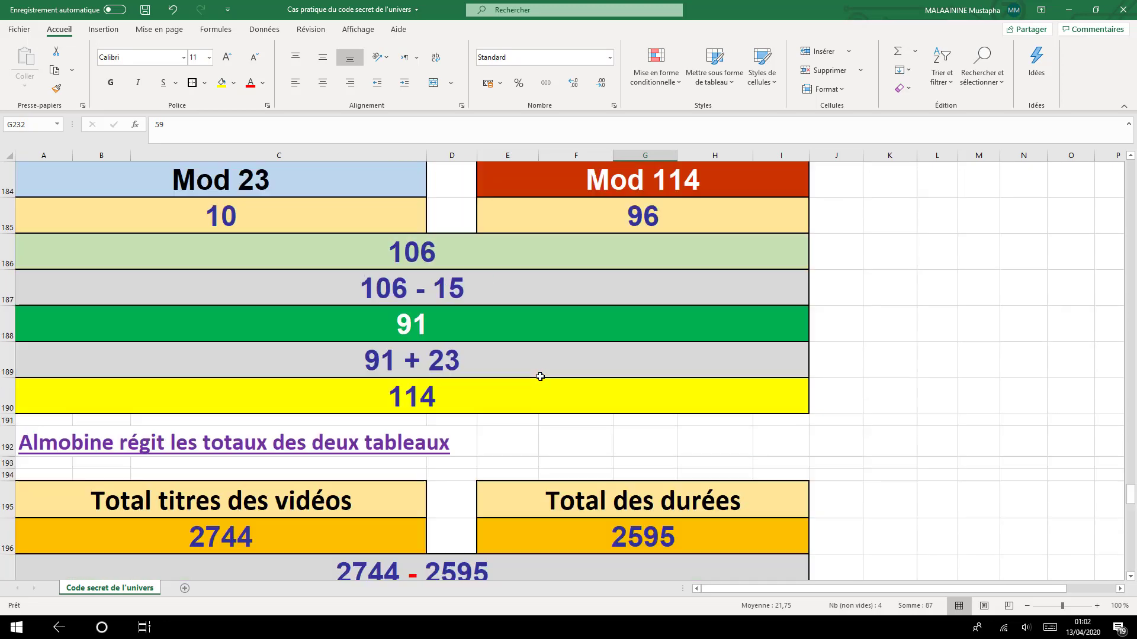
scroll(540, 377, up, 20)
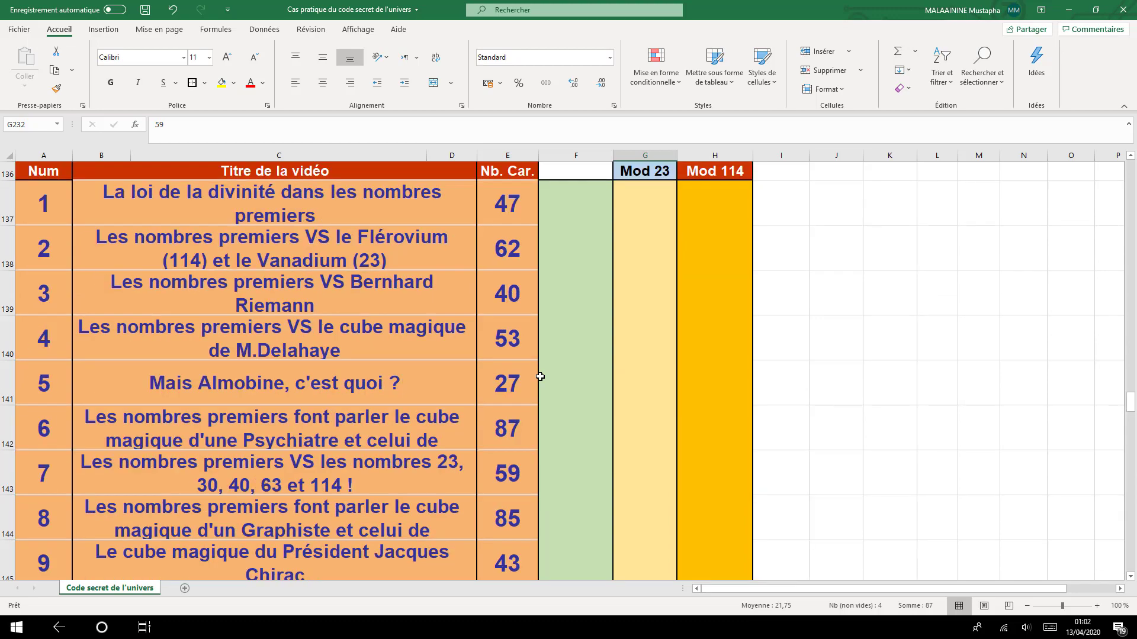
scroll(540, 377, up, 9)
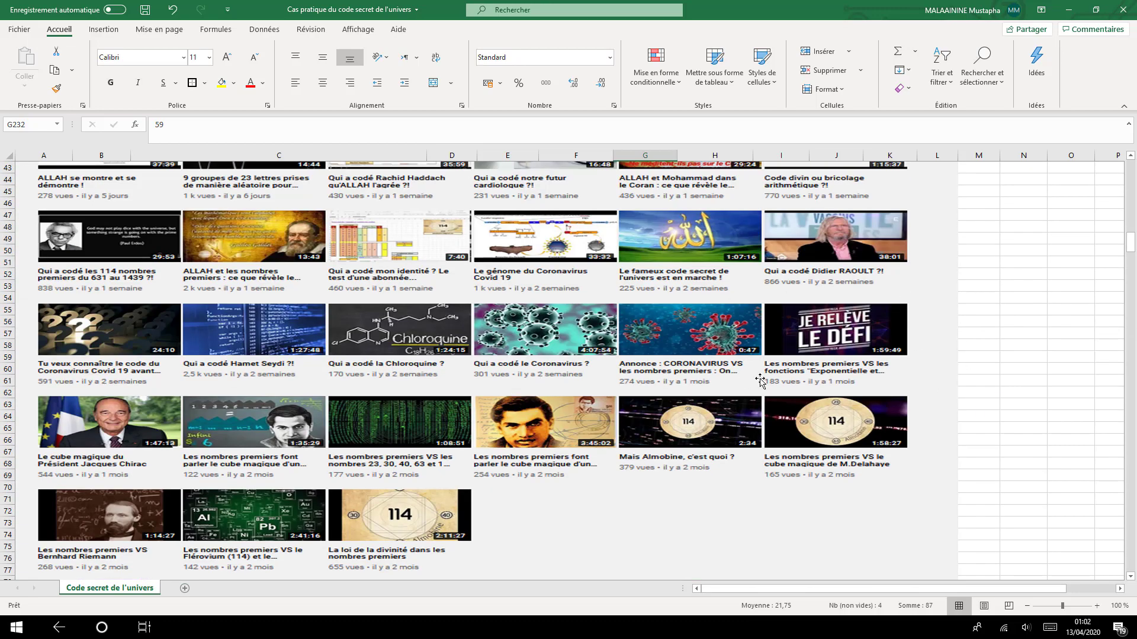
key(alt+Tab)
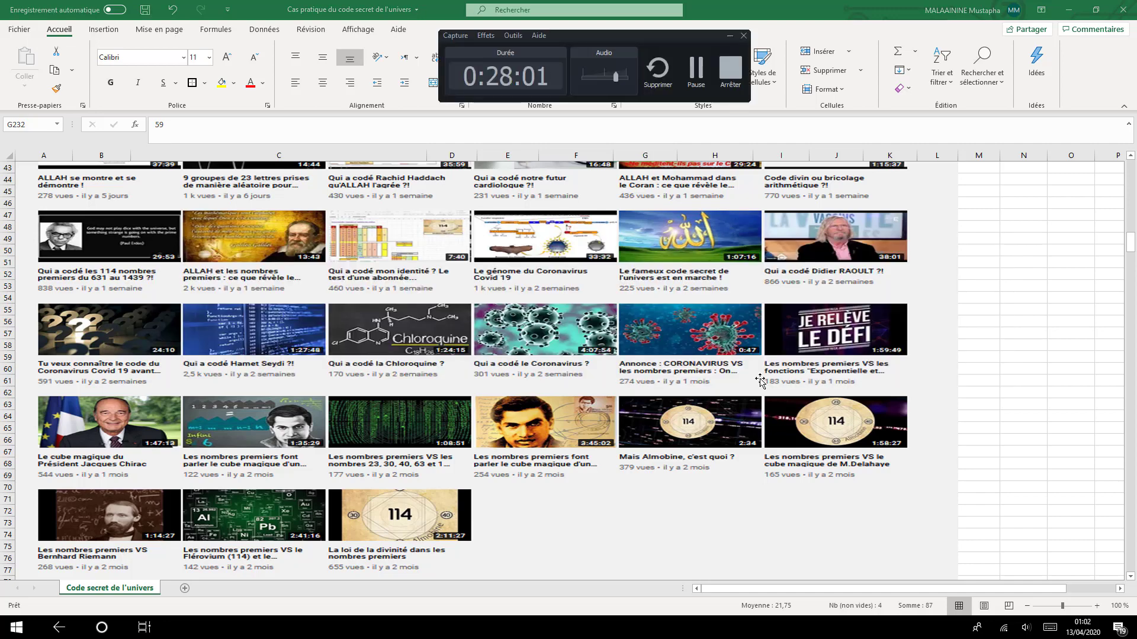